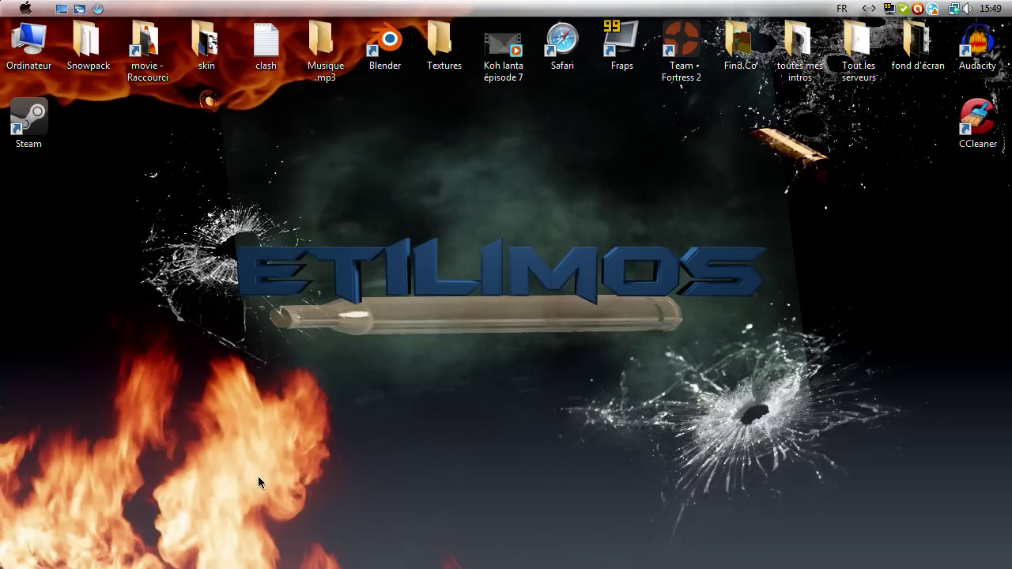
- Preview the fond wallpaper image from its folder, close it, and launch Cinema 4D
drag(138, 177, 796, 343)
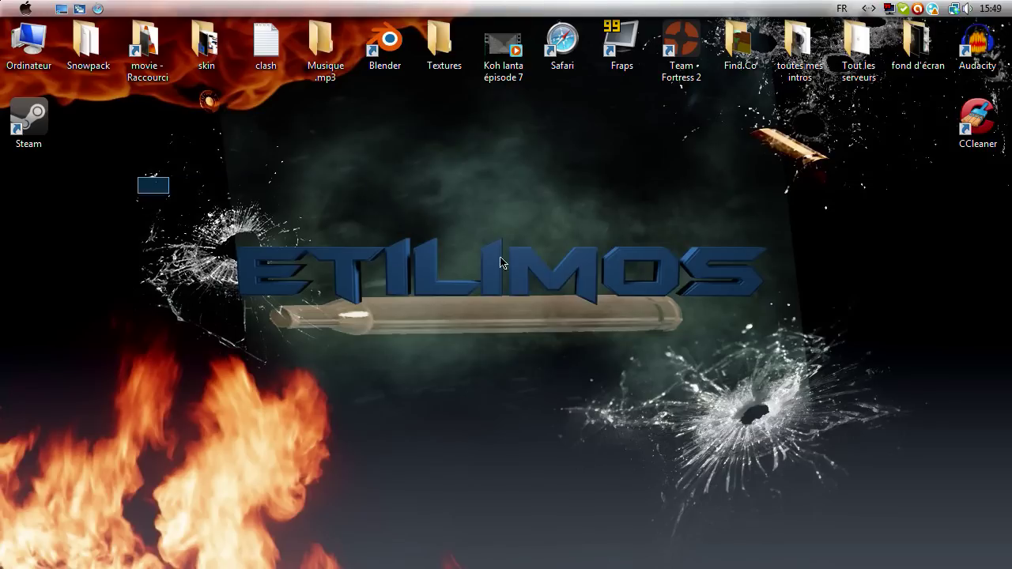
double_click(912, 47)
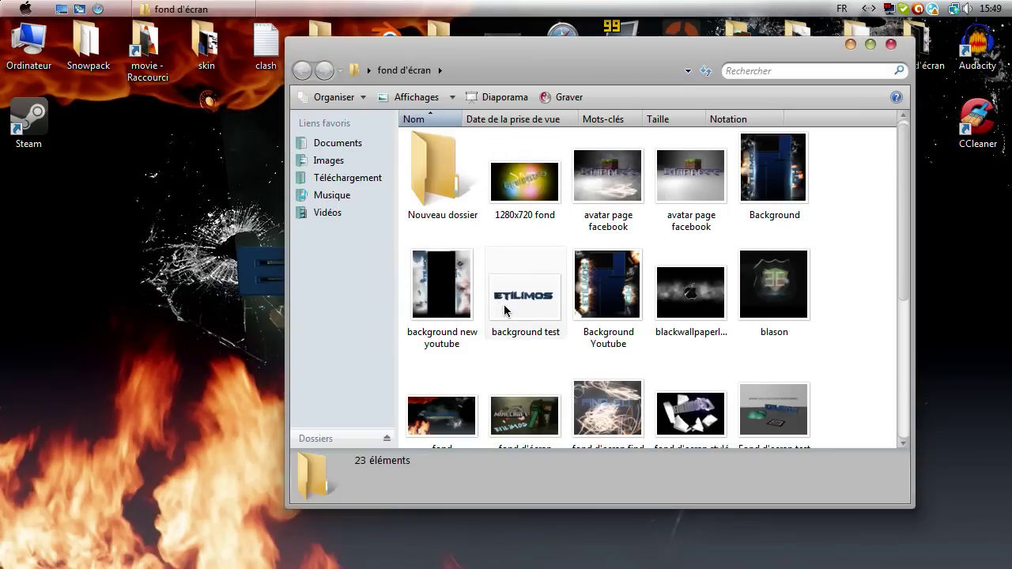
scroll(451, 301, down, 2)
double_click(437, 221)
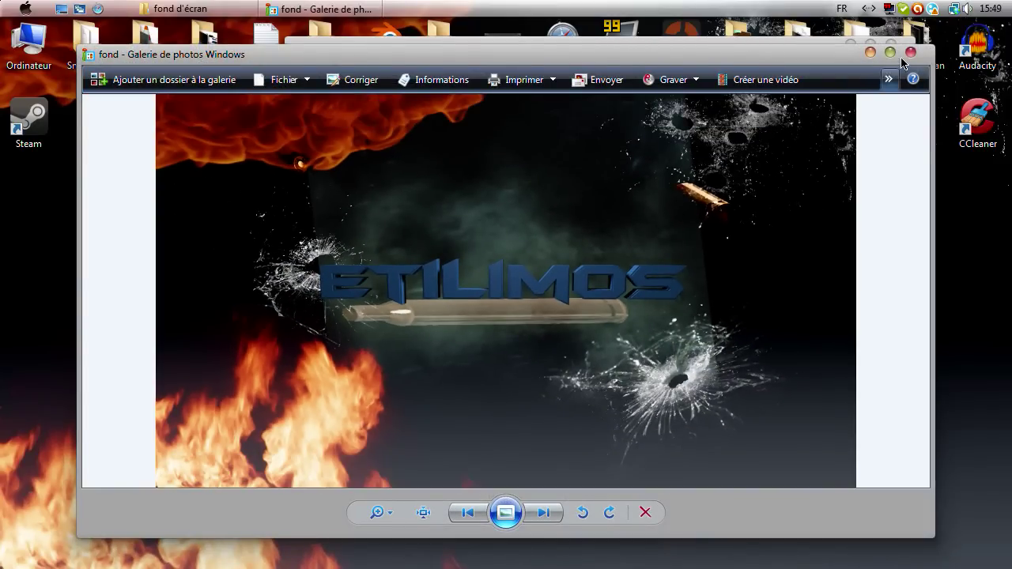
click(909, 53)
click(891, 45)
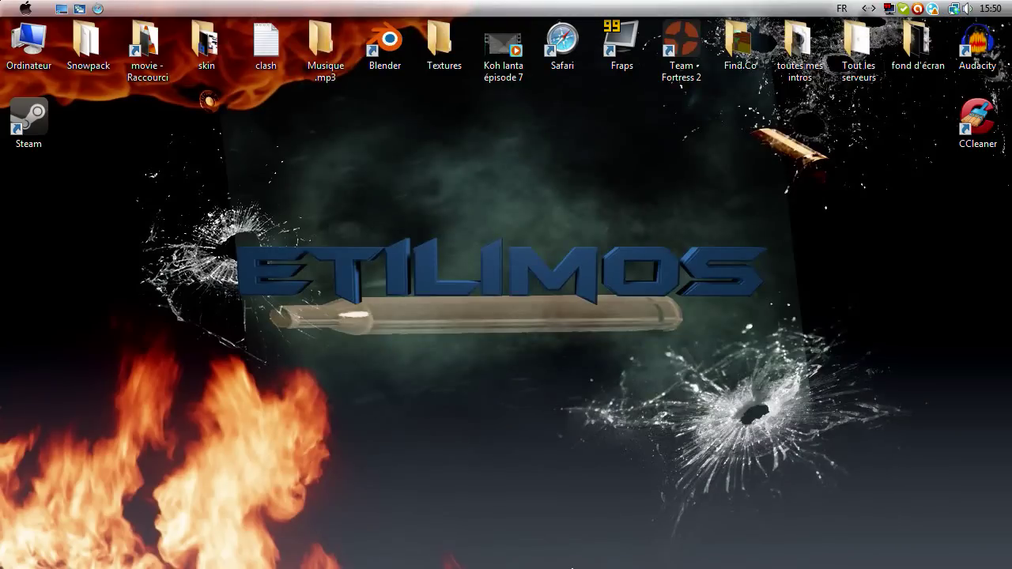
mouse_move(465, 542)
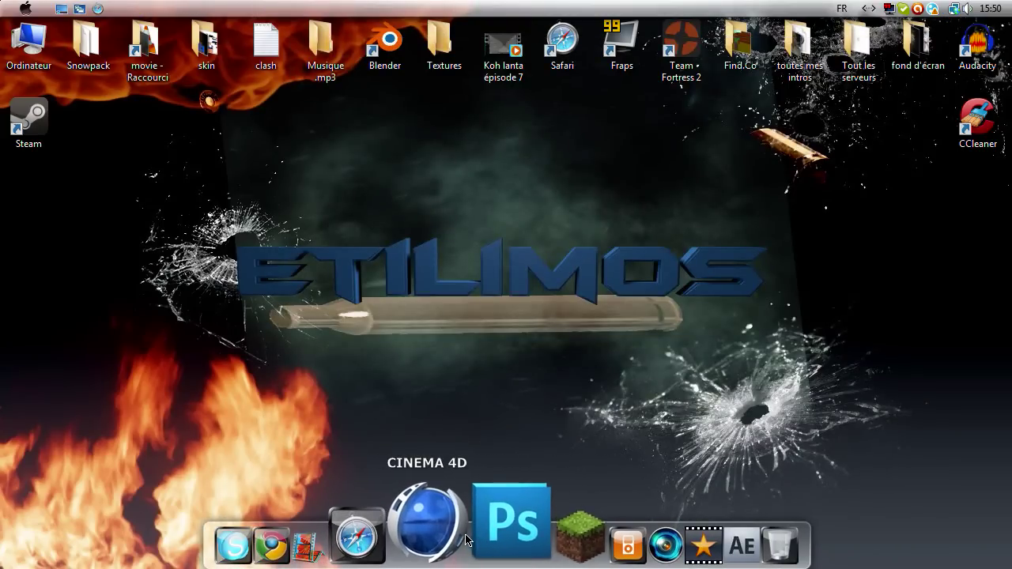
click(464, 537)
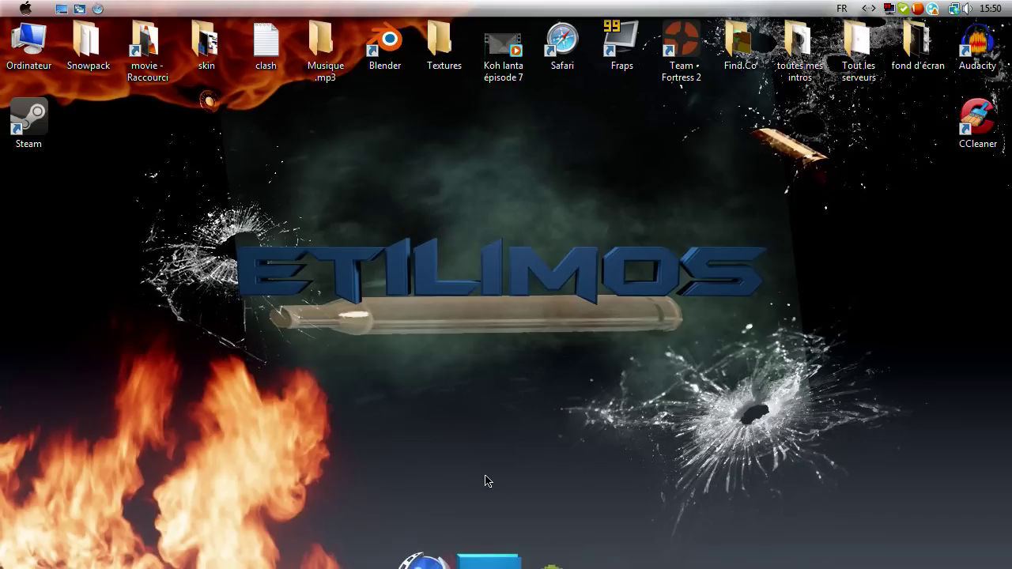
mouse_move(170, 206)
mouse_down()
mouse_move(775, 375)
mouse_move(770, 382)
mouse_up()
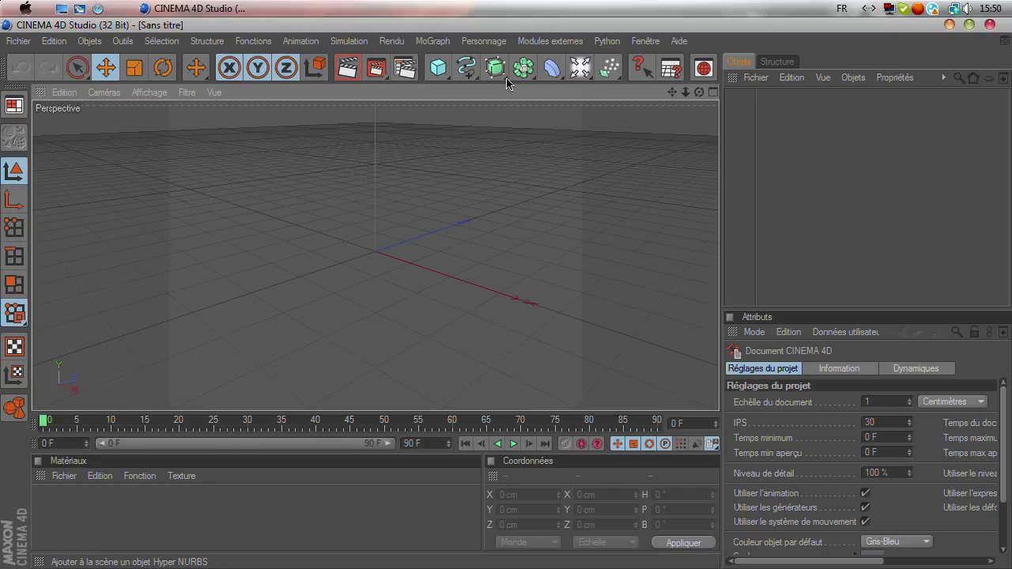
- Add a 3D MoText object and replace its placeholder text with Etilimos
click(440, 43)
click(502, 217)
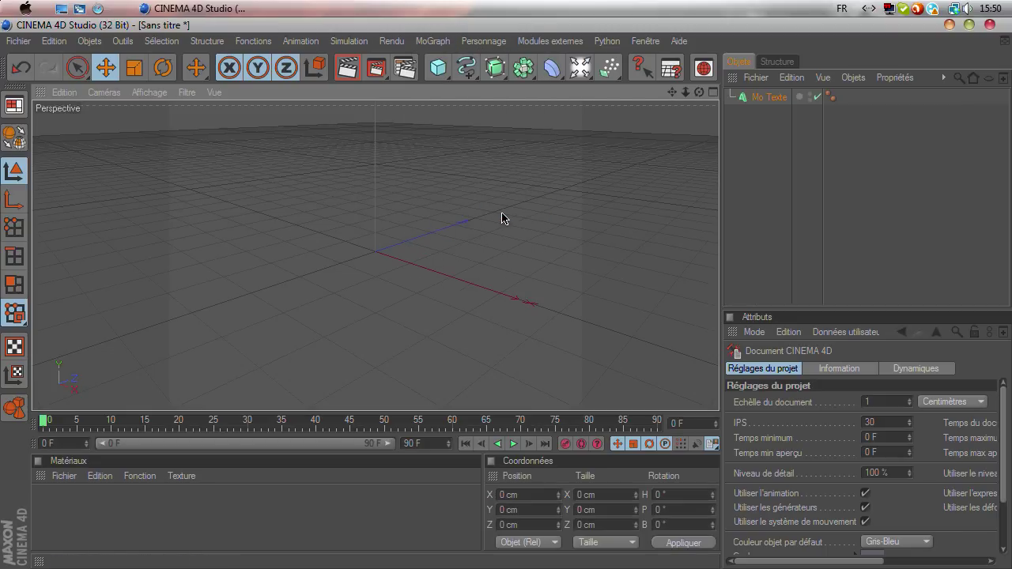
click(814, 465)
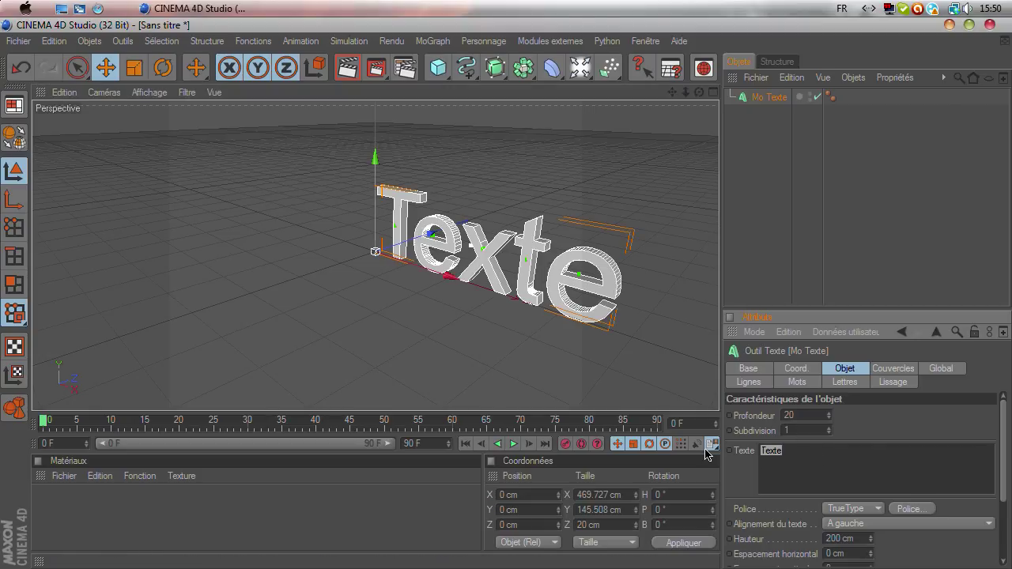
text(Etilimos)
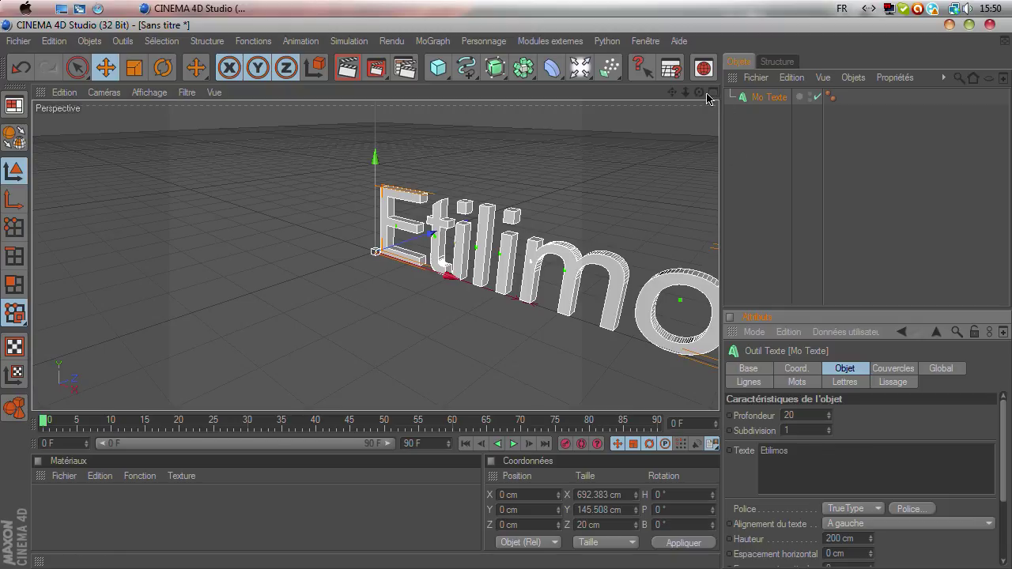
- Move the Etilimos text left along X and set its extrusion depth to 24
drag(700, 93, 763, 96)
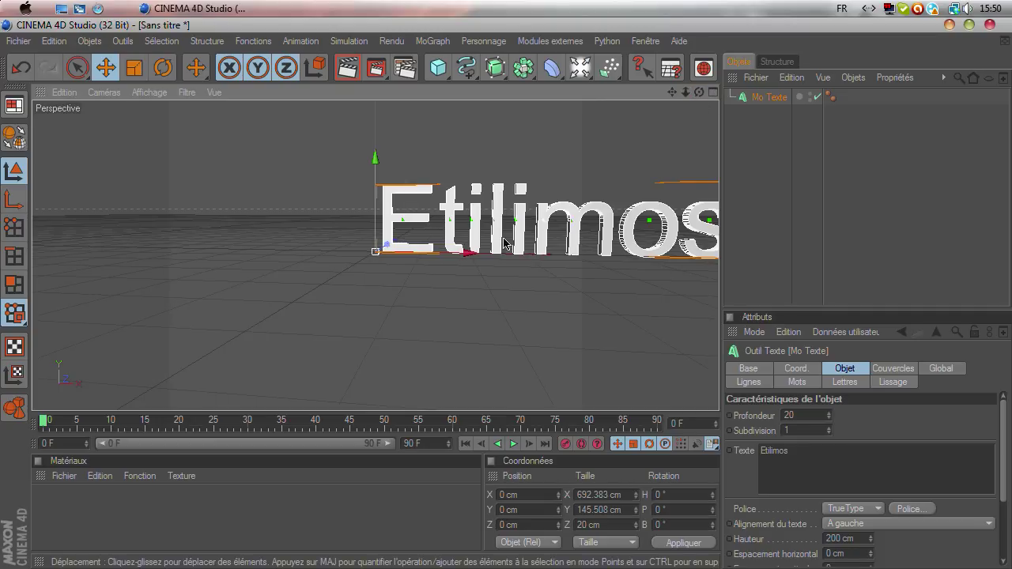
drag(470, 255, 370, 275)
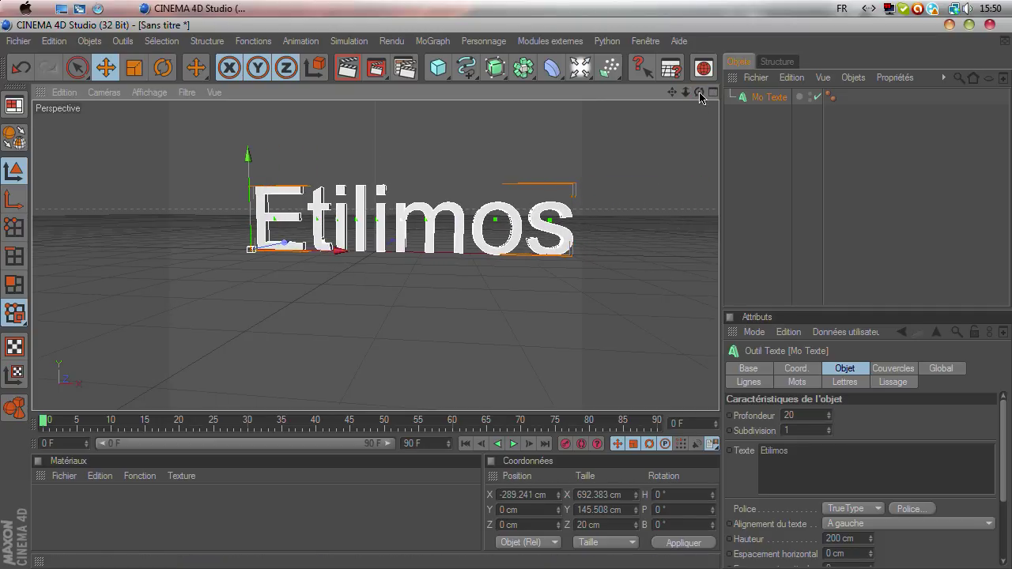
drag(699, 91, 832, 338)
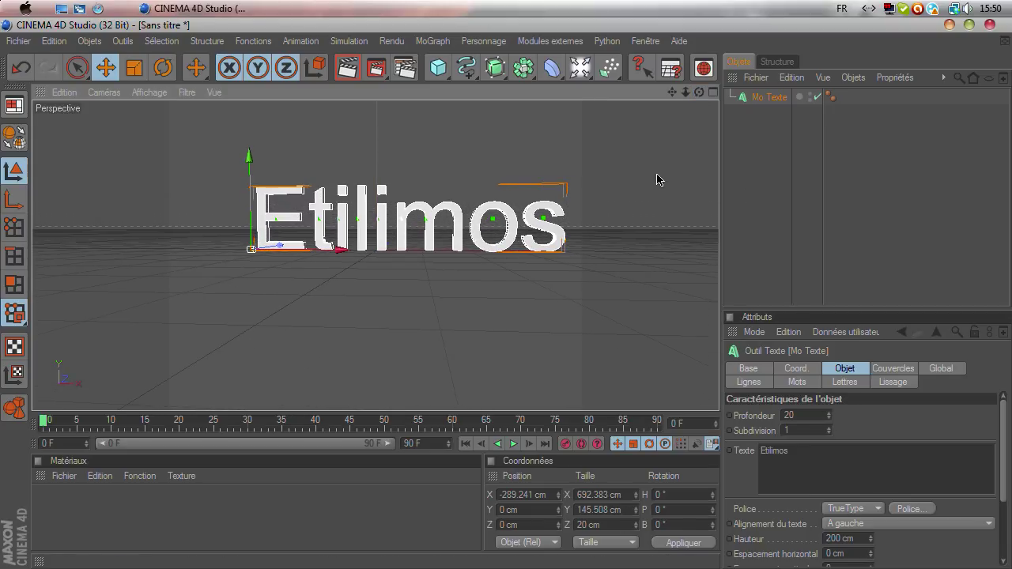
drag(698, 92, 735, 118)
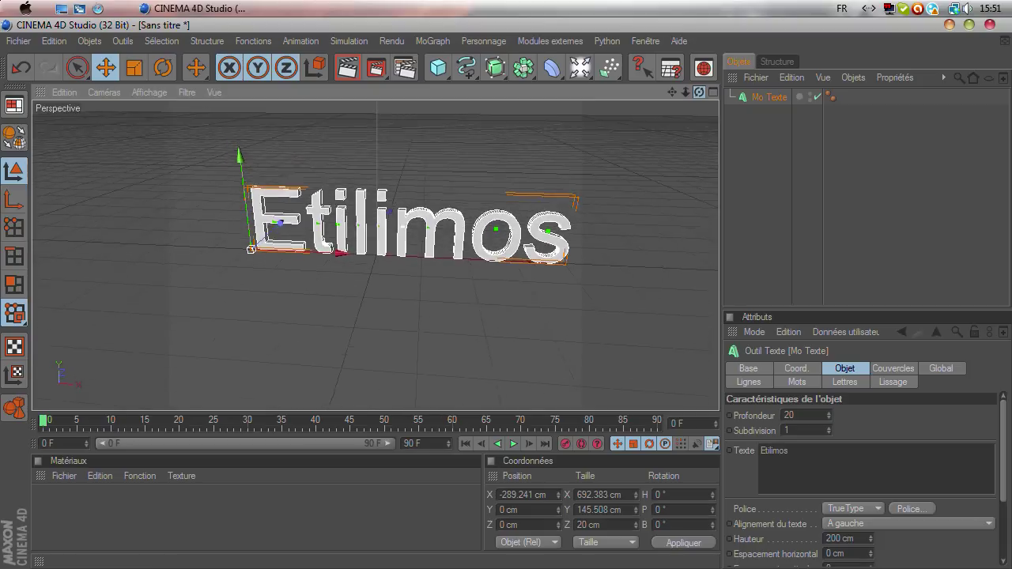
drag(828, 415, 831, 425)
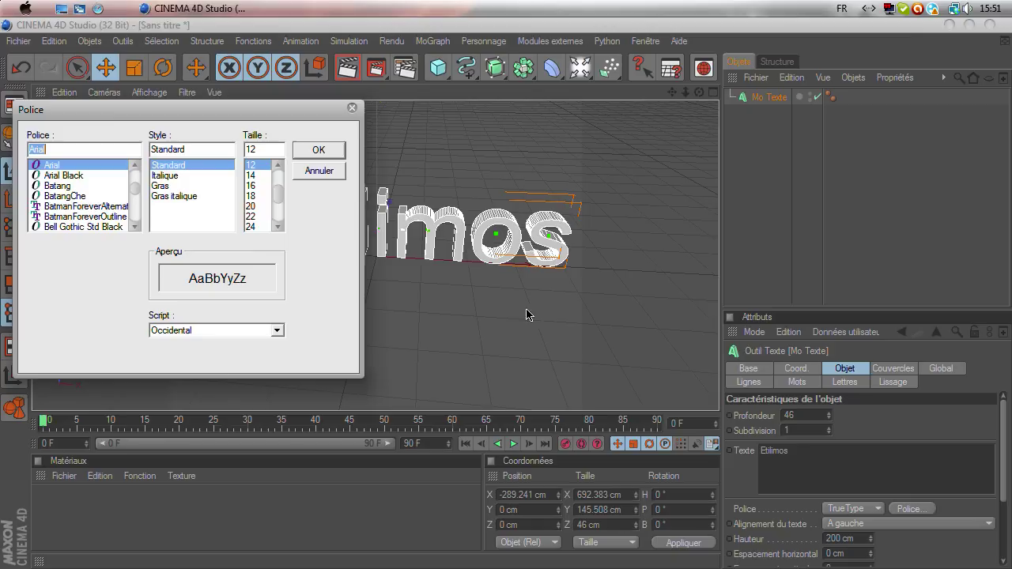
- Apply the BatmanForeverAlternate font to the text and create two new materials
click(121, 207)
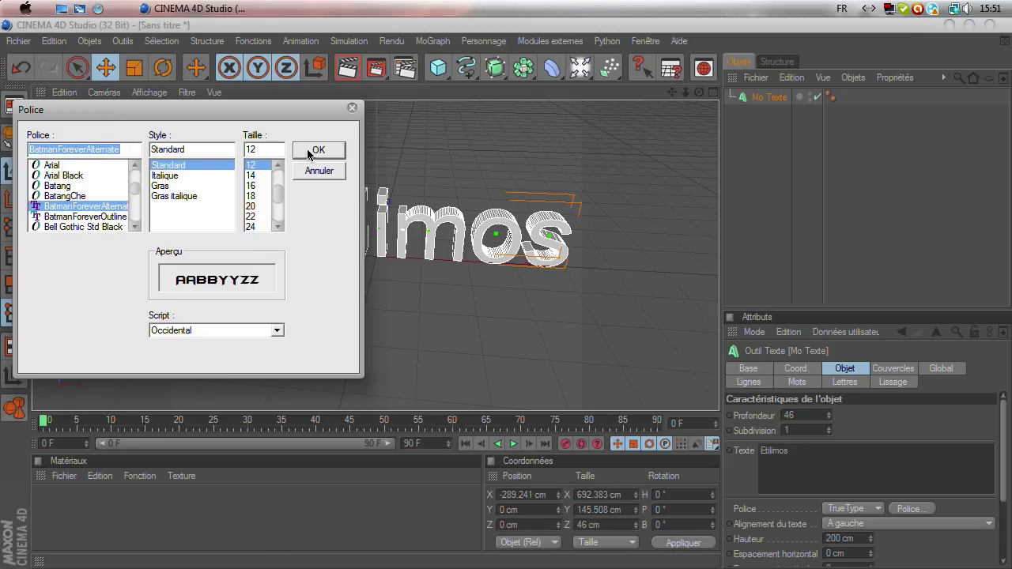
click(314, 150)
mouse_move(490, 261)
mouse_down()
mouse_move(402, 234)
mouse_move(262, 234)
mouse_move(230, 250)
mouse_move(237, 265)
mouse_up()
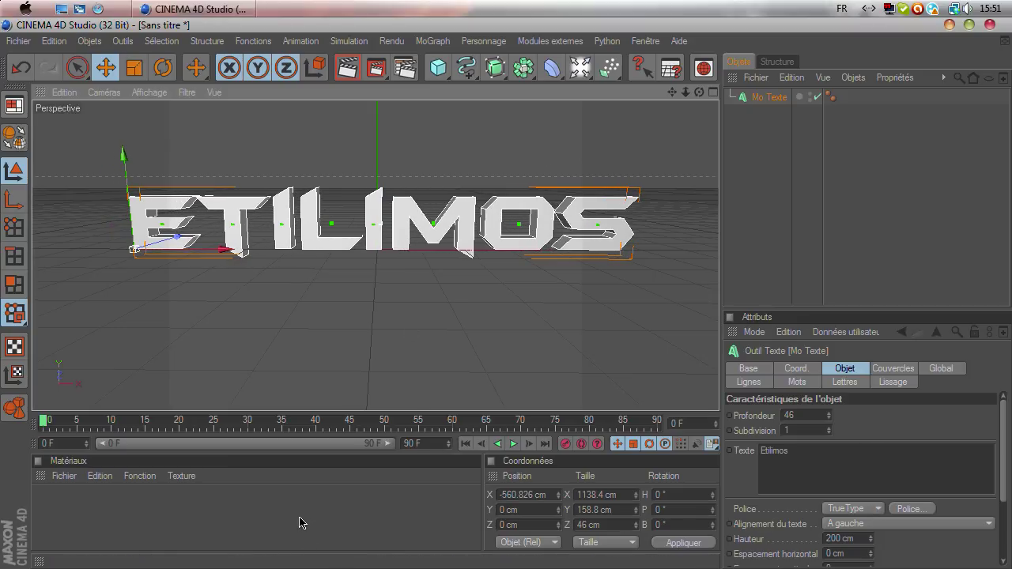
double_click(299, 520)
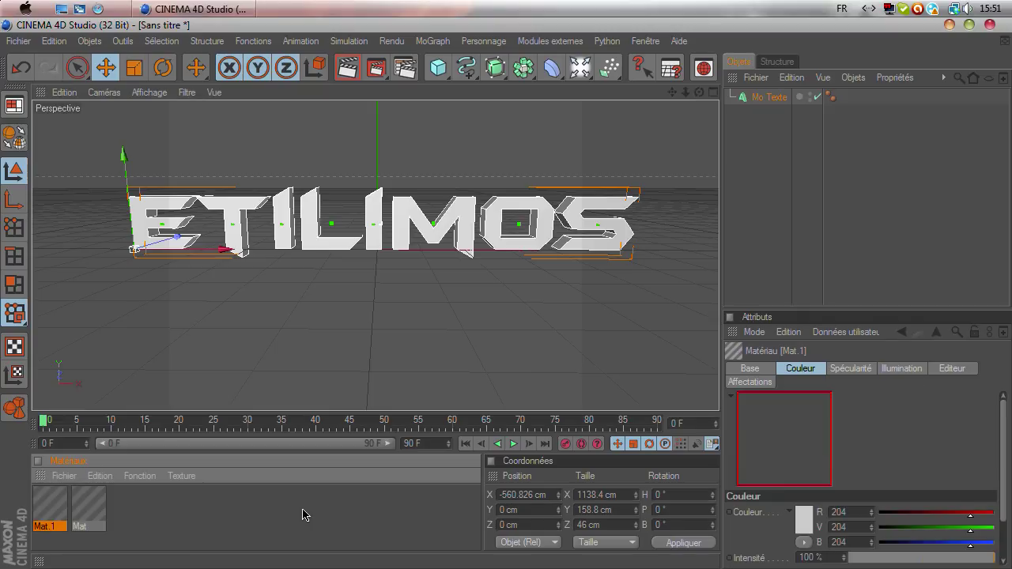
- Set both the Début and Fin caps to Couvercle et biseau
click(770, 98)
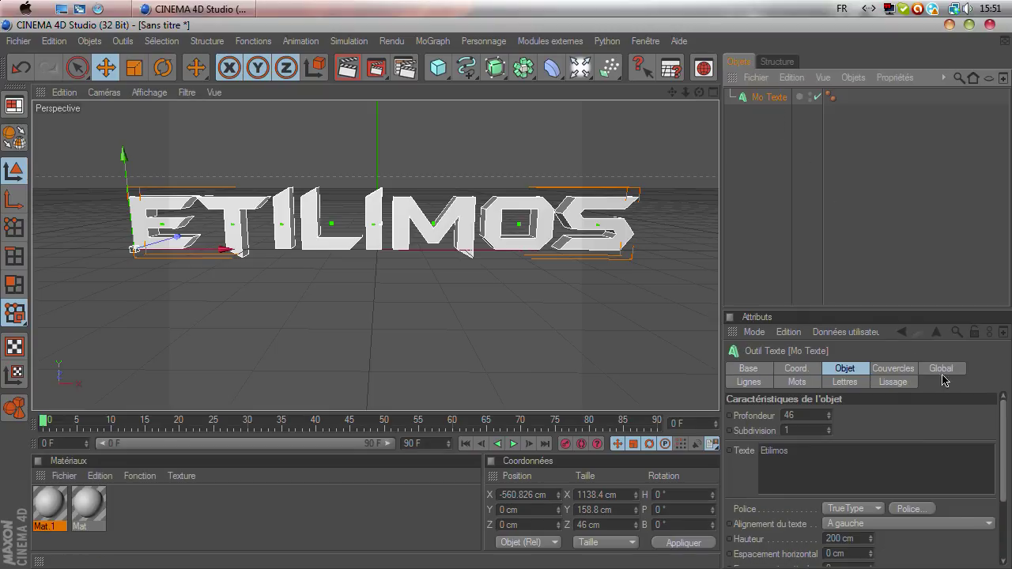
click(893, 369)
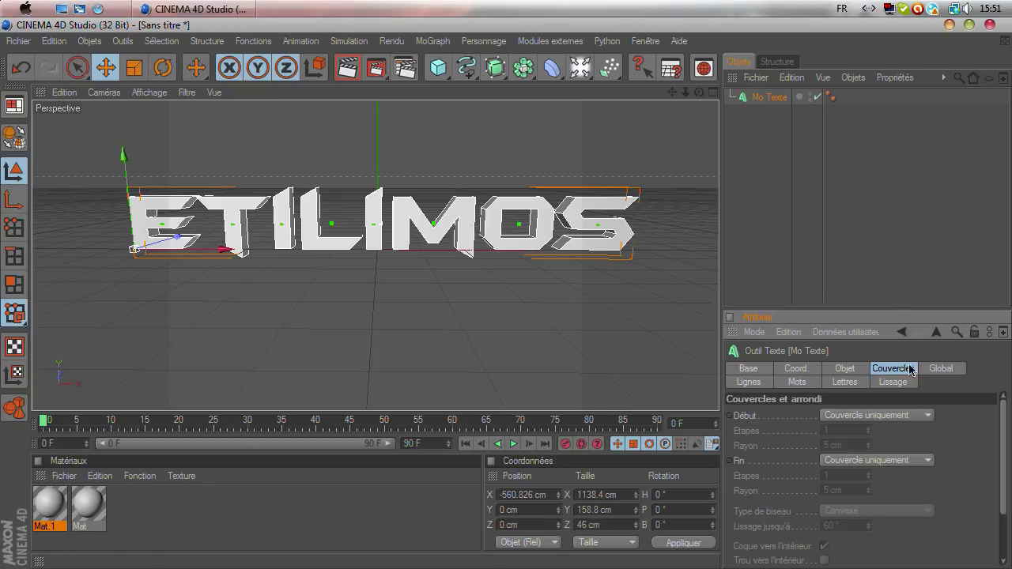
click(899, 420)
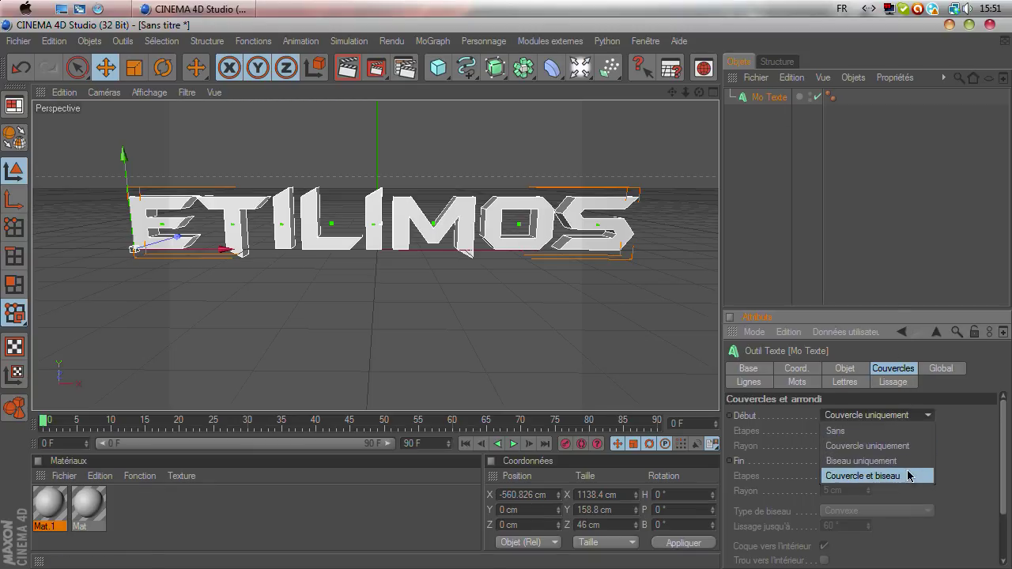
click(907, 472)
click(906, 463)
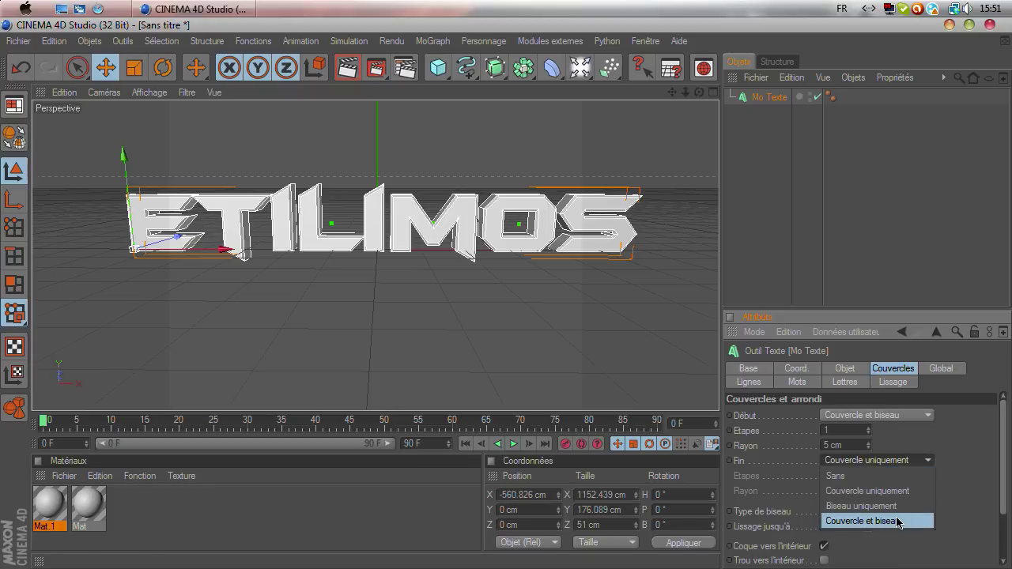
click(901, 522)
- Make Mat a saturated cyan material with 20% reflection intensity
double_click(96, 515)
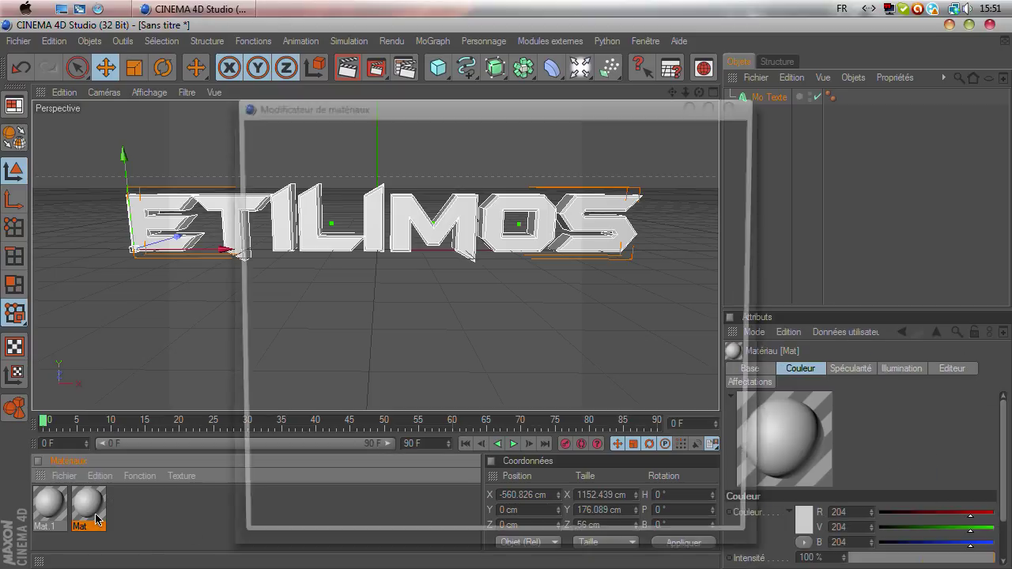
click(428, 179)
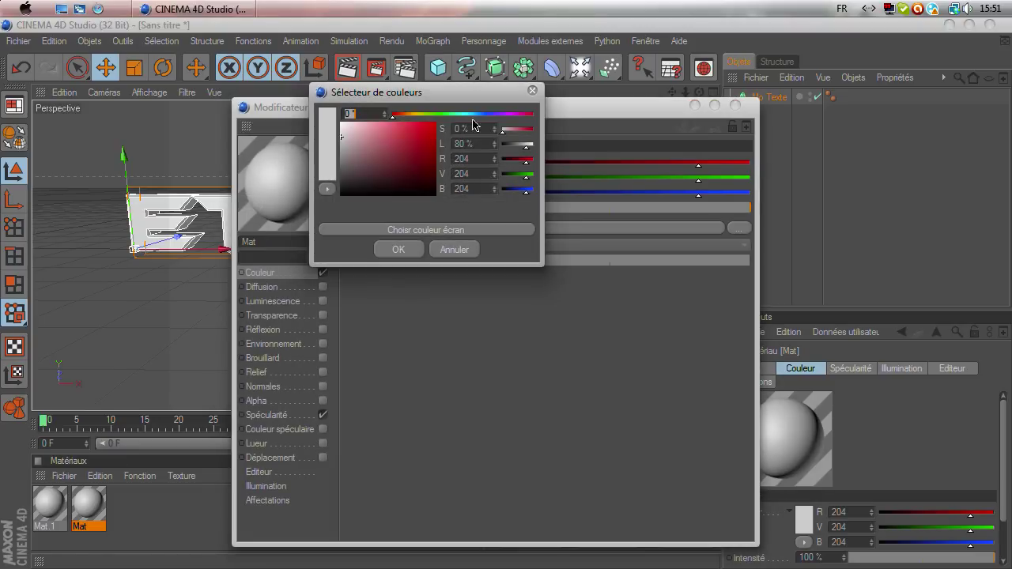
drag(479, 114, 470, 115)
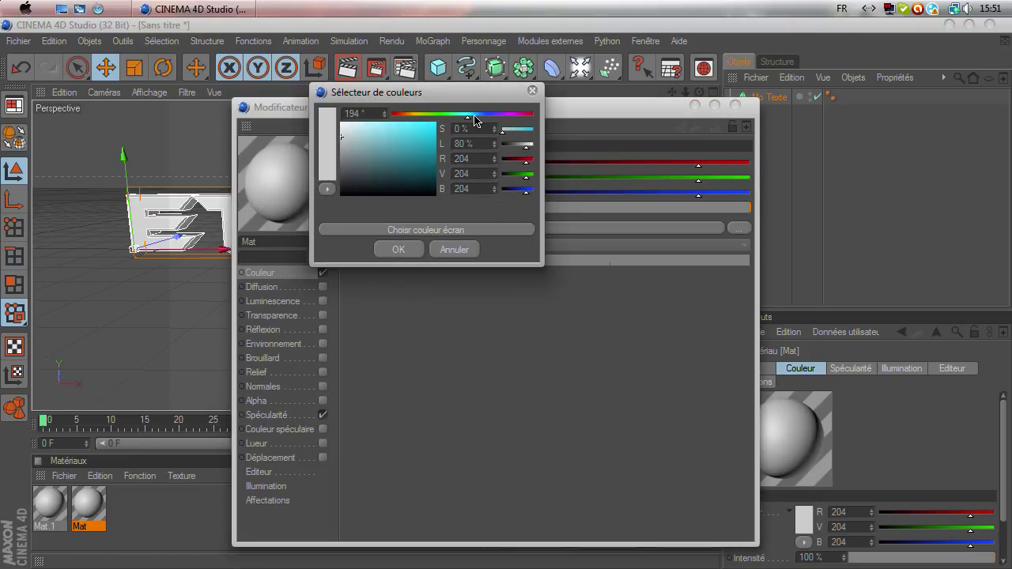
drag(470, 115, 467, 115)
click(413, 143)
click(399, 248)
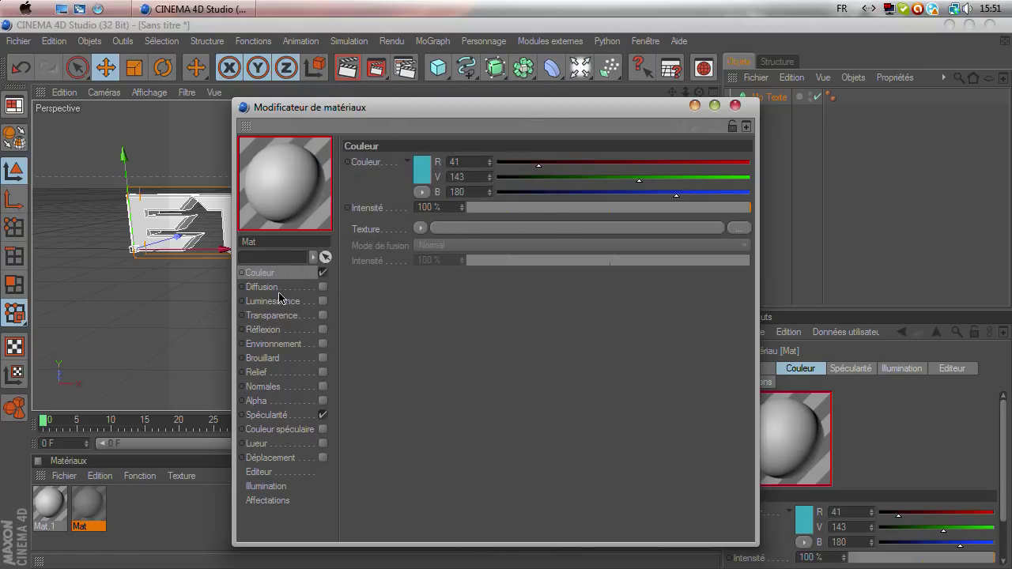
click(322, 329)
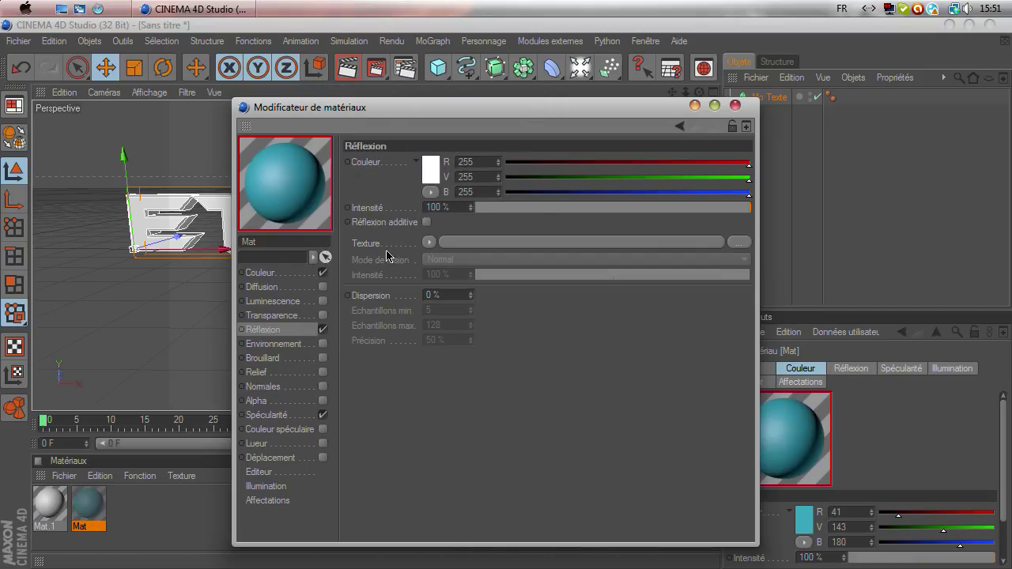
double_click(437, 207)
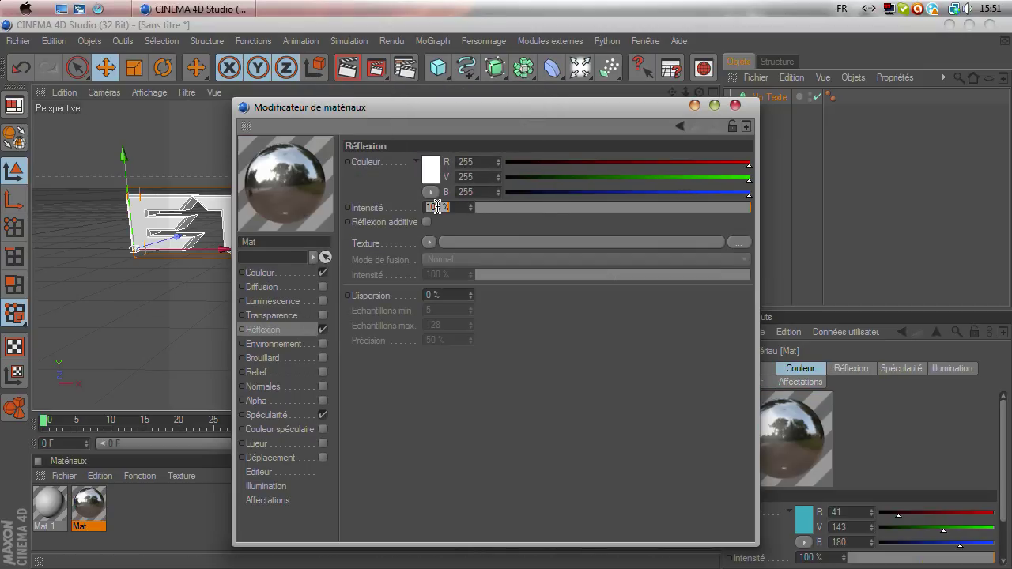
text(20)
key(Return)
click(735, 106)
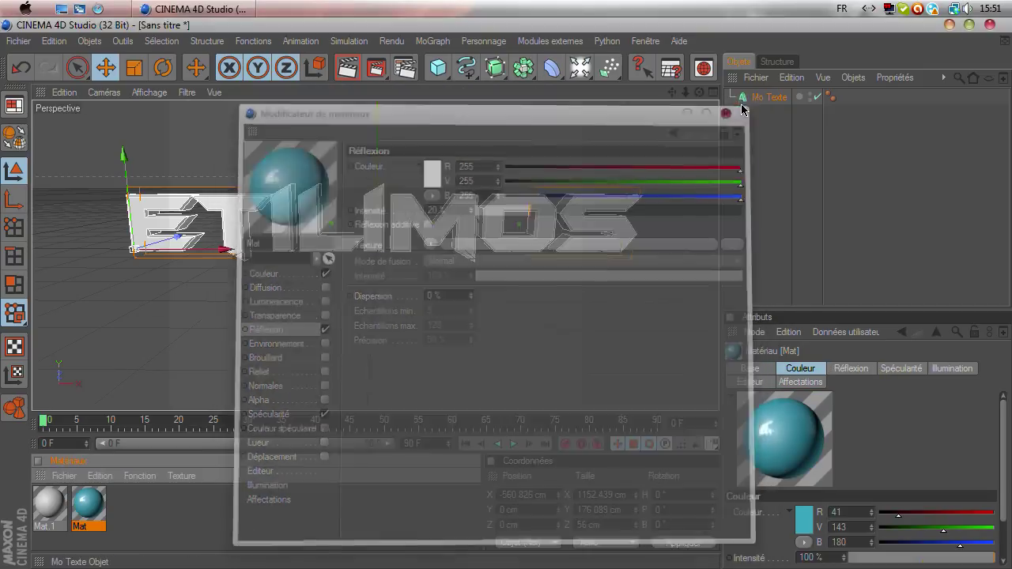
- Make Mat.1 near-black with 20% reflection and apply it to the text
double_click(54, 507)
click(312, 268)
click(425, 180)
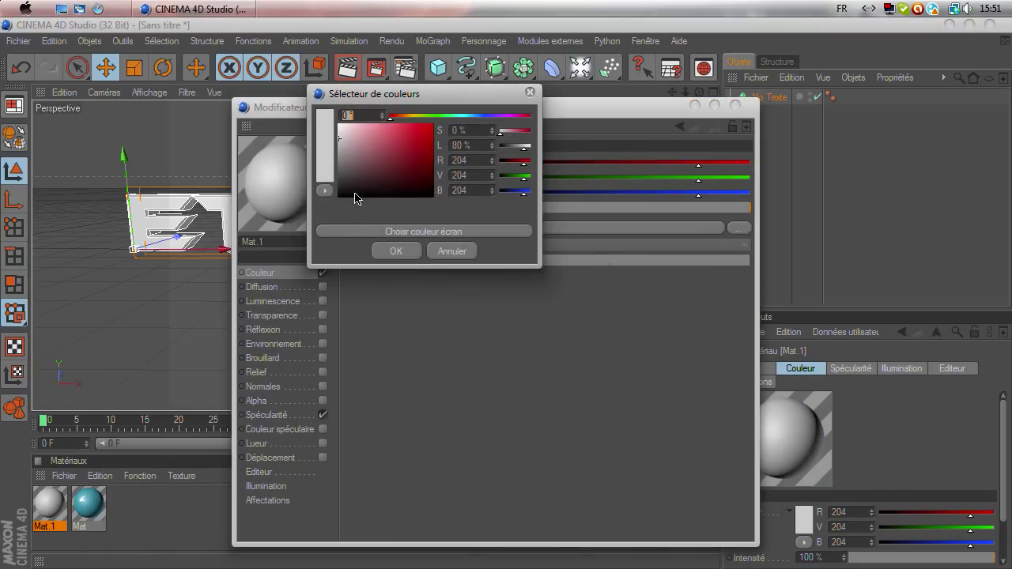
click(348, 194)
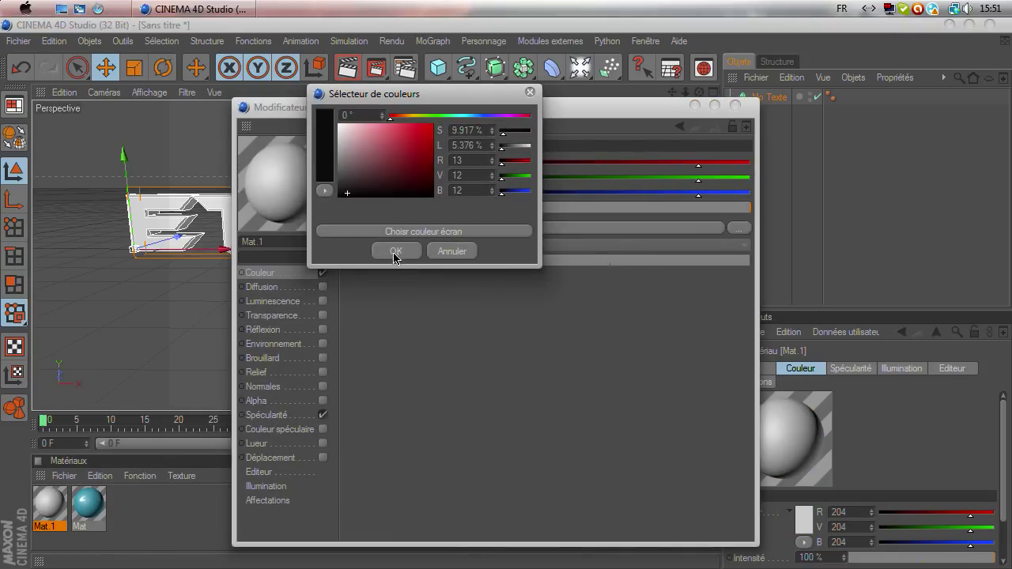
click(396, 250)
click(322, 329)
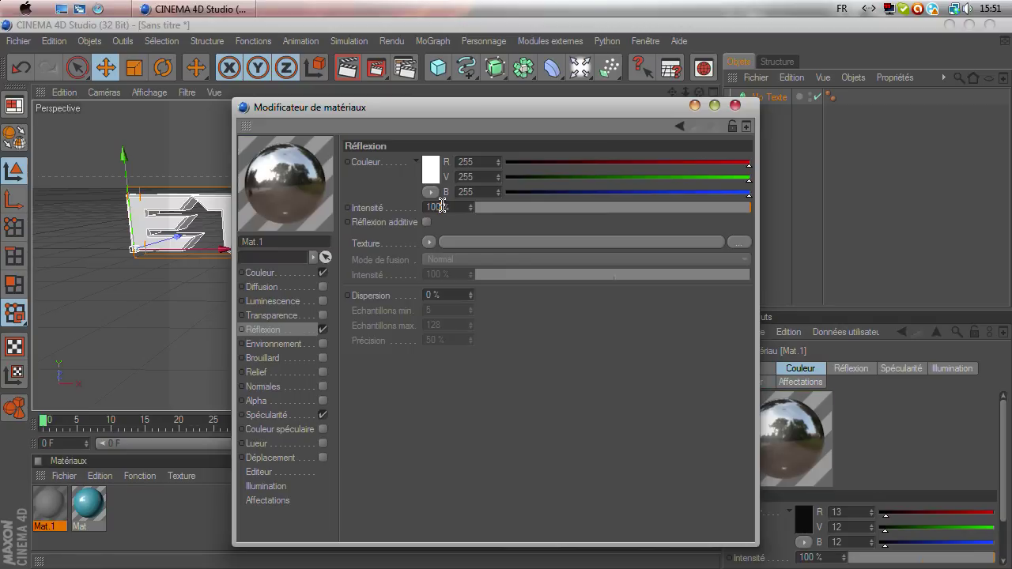
click(442, 206)
text(20)
key(Return)
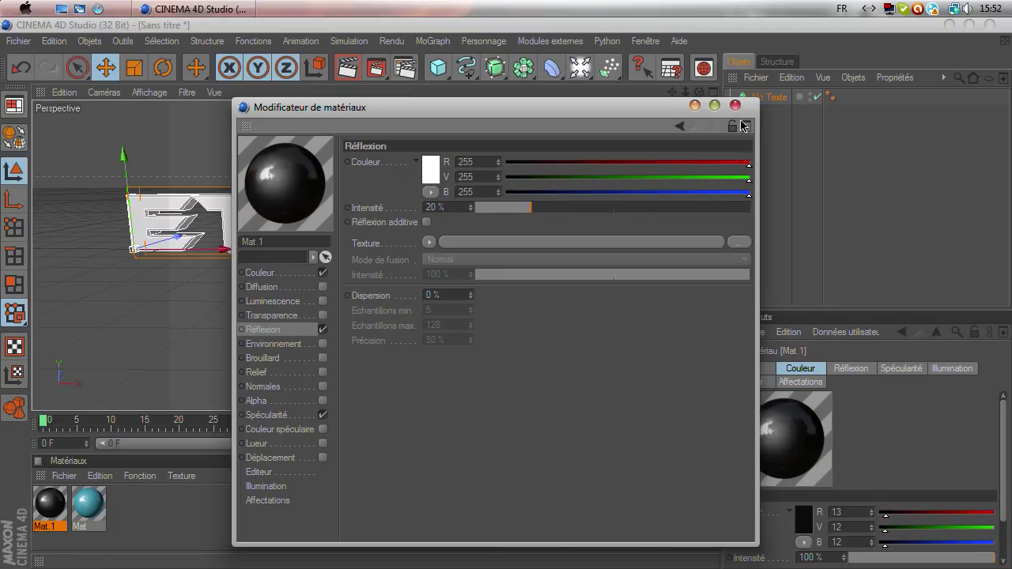
click(735, 105)
drag(49, 503, 150, 237)
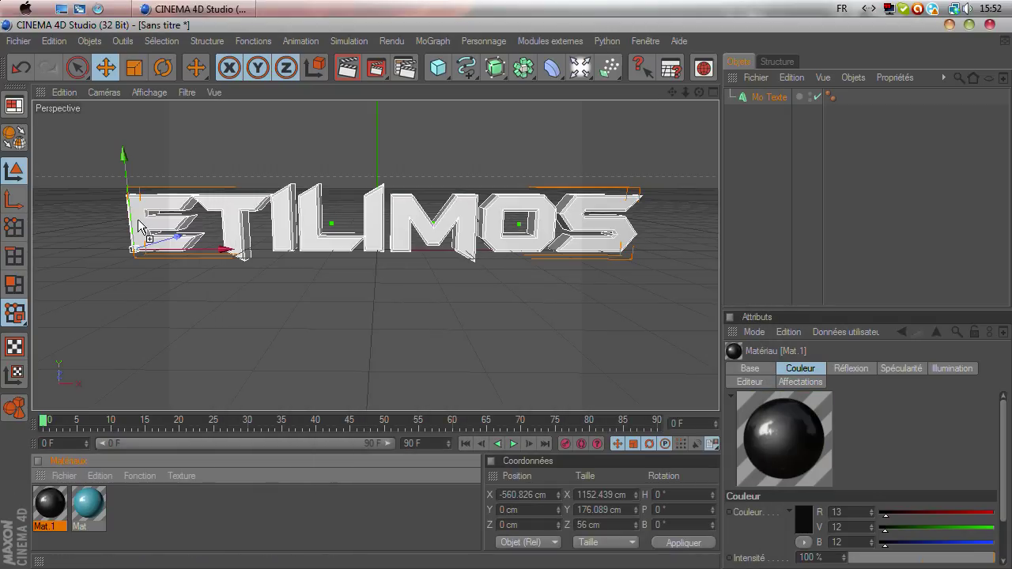
- Apply cyan Mat to the text limited to selection C1, and nudge the text left
drag(87, 506, 835, 101)
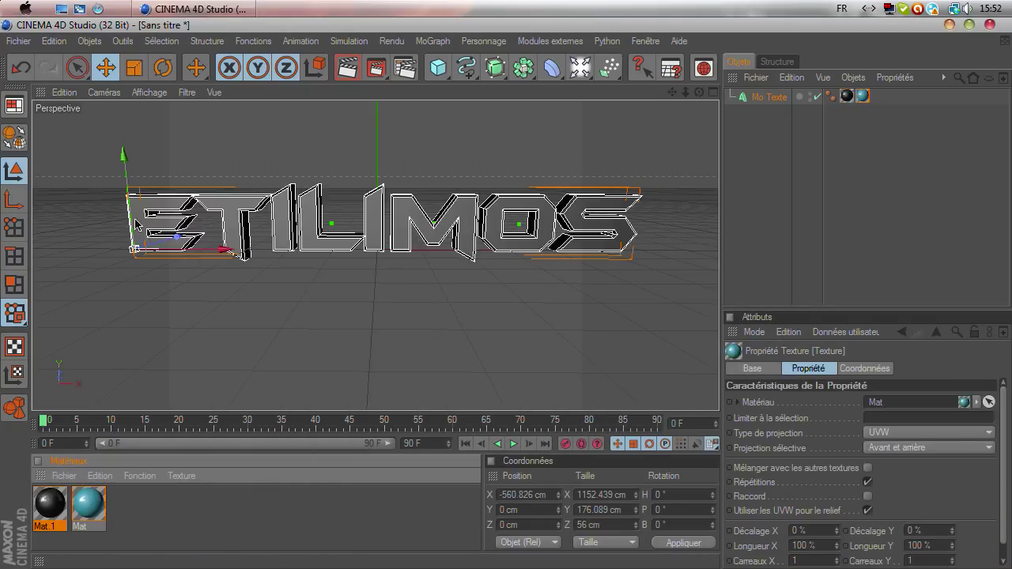
click(862, 98)
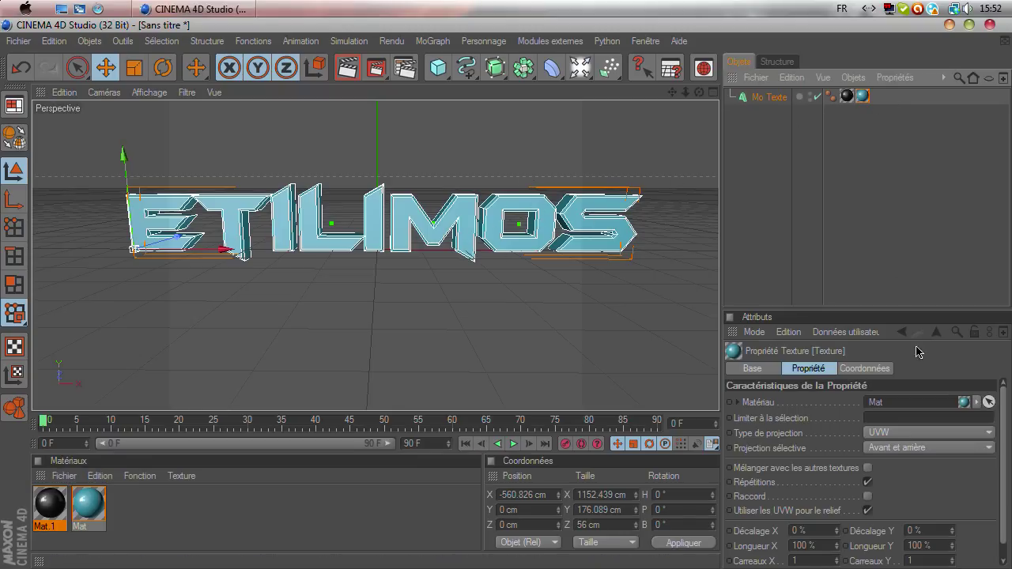
click(901, 416)
text(C1)
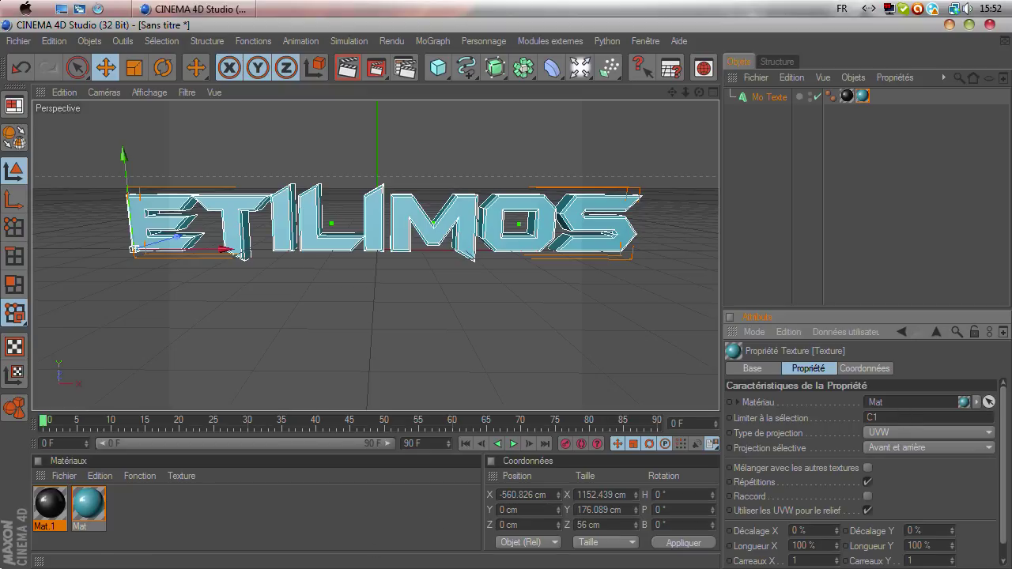
click(352, 122)
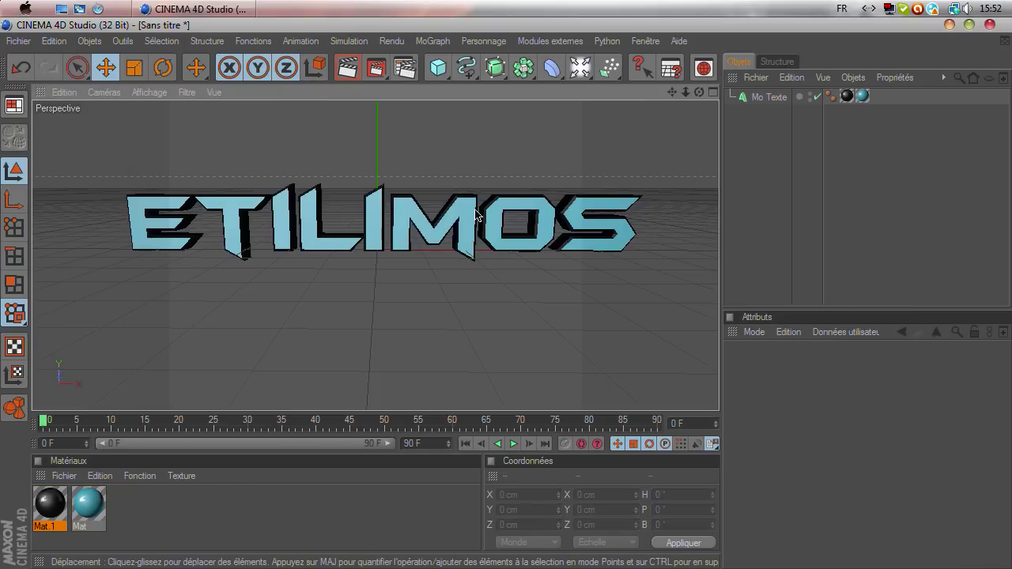
click(765, 98)
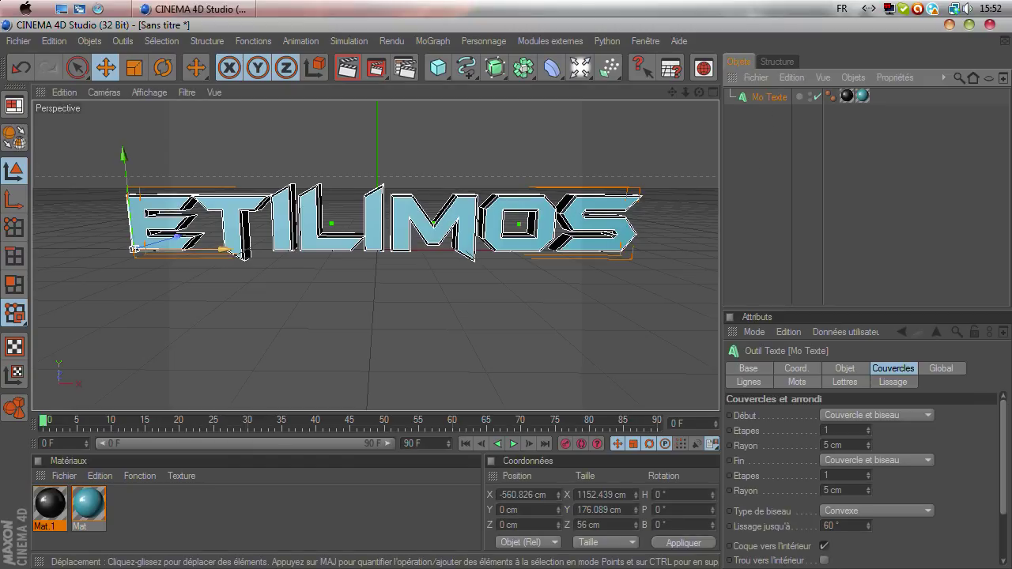
drag(229, 251, 216, 251)
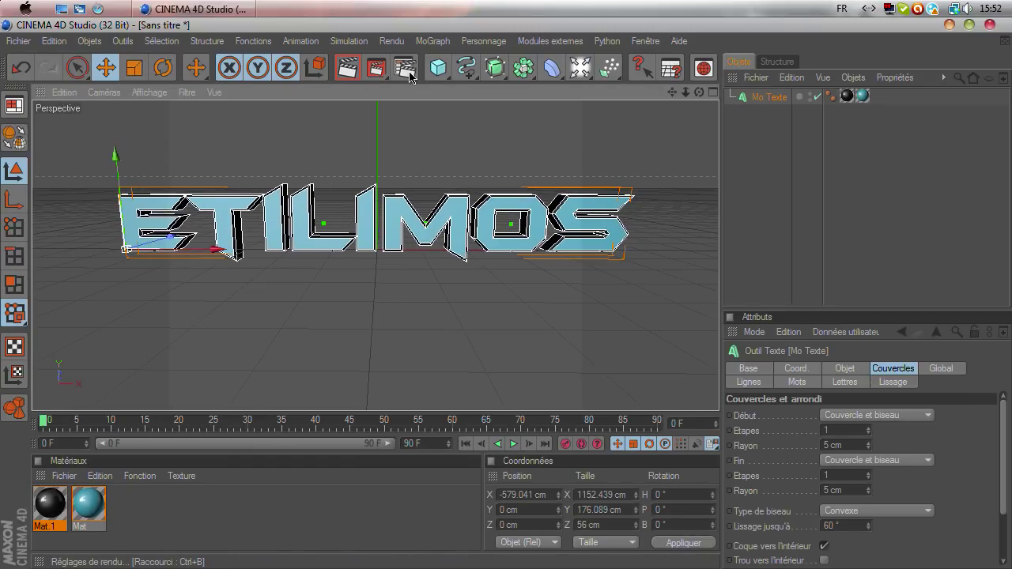
- Set the render output size to the 1920 x 1200 screen preset
click(405, 67)
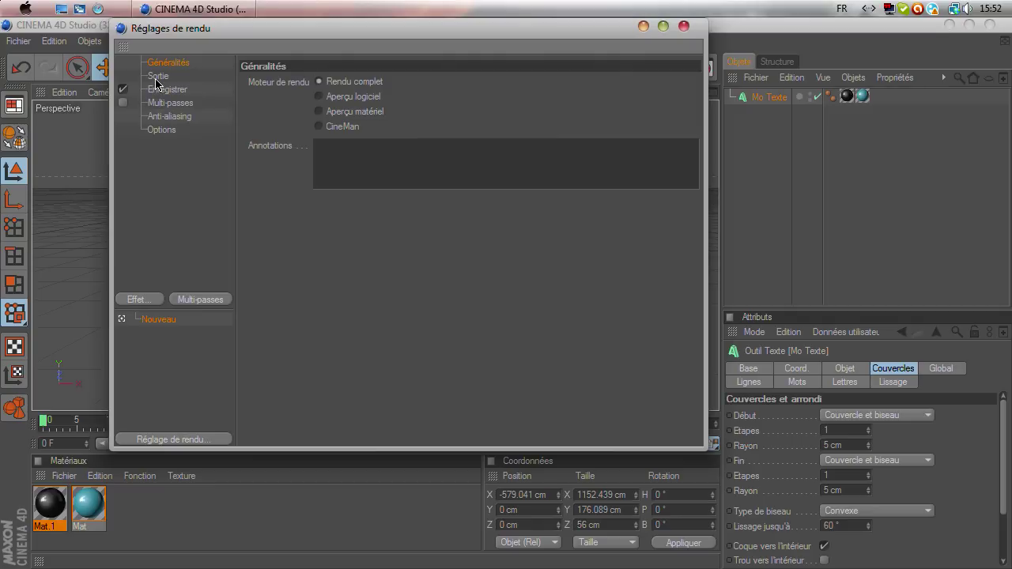
click(157, 76)
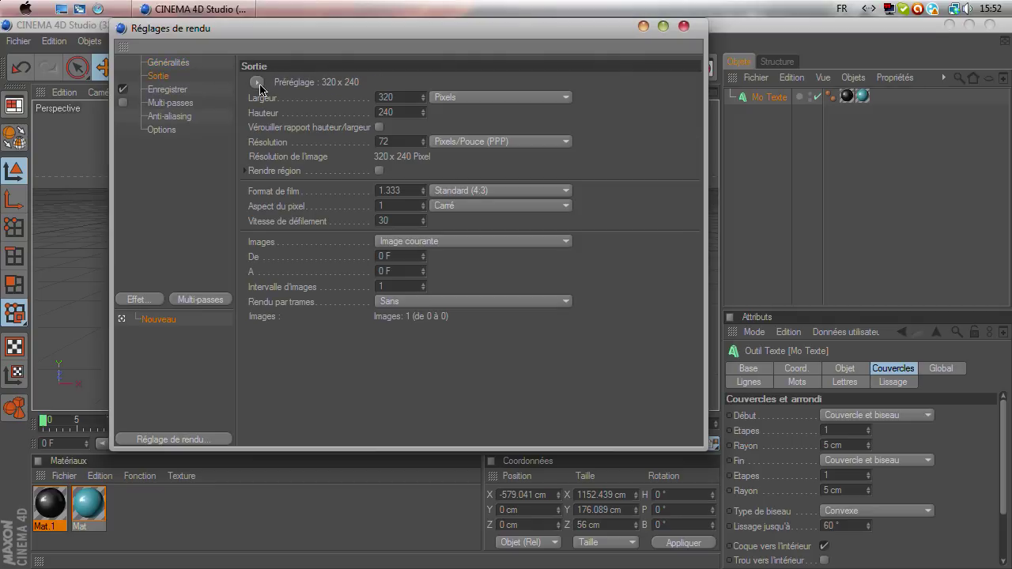
click(257, 83)
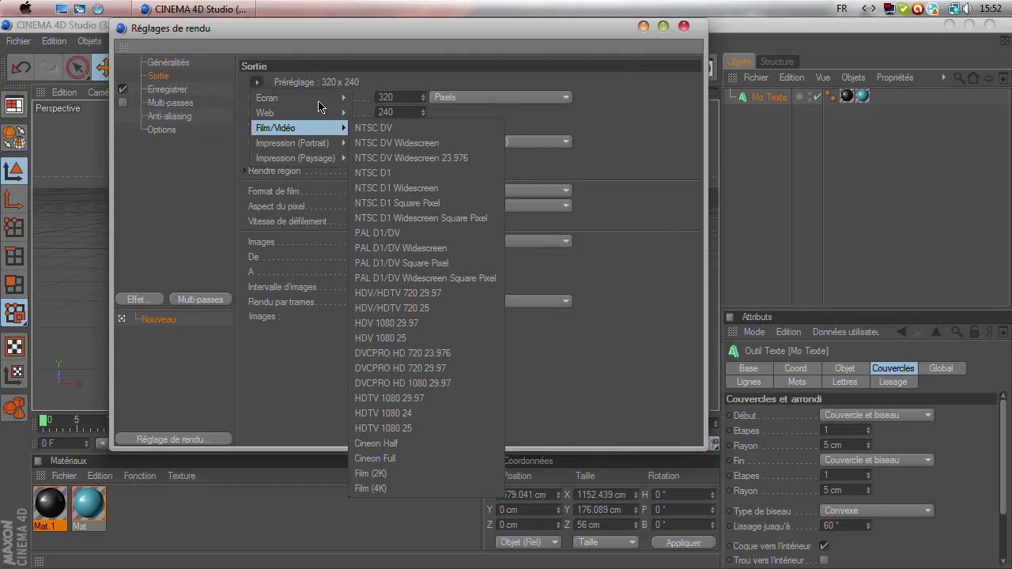
mouse_move(299, 98)
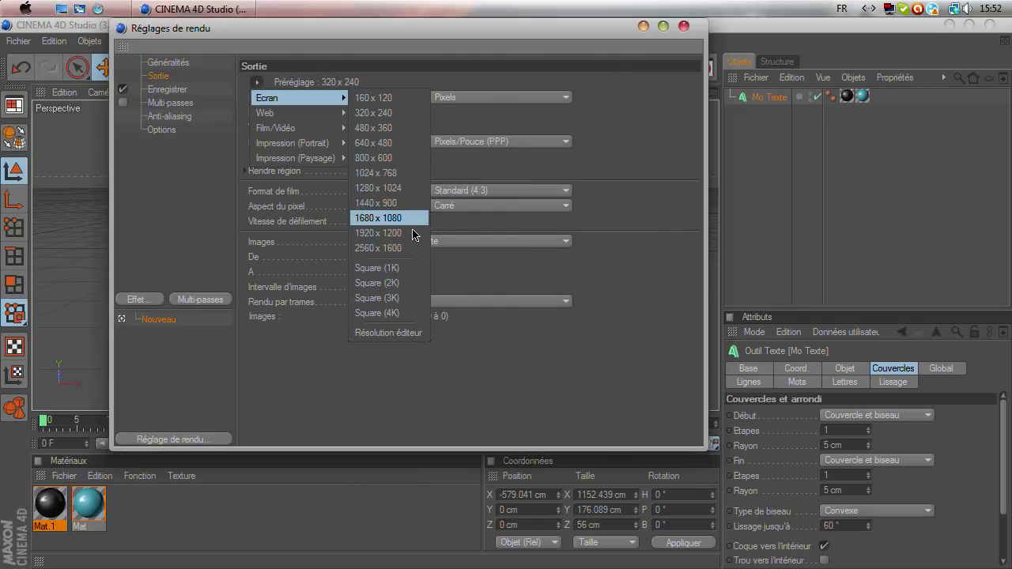
click(412, 230)
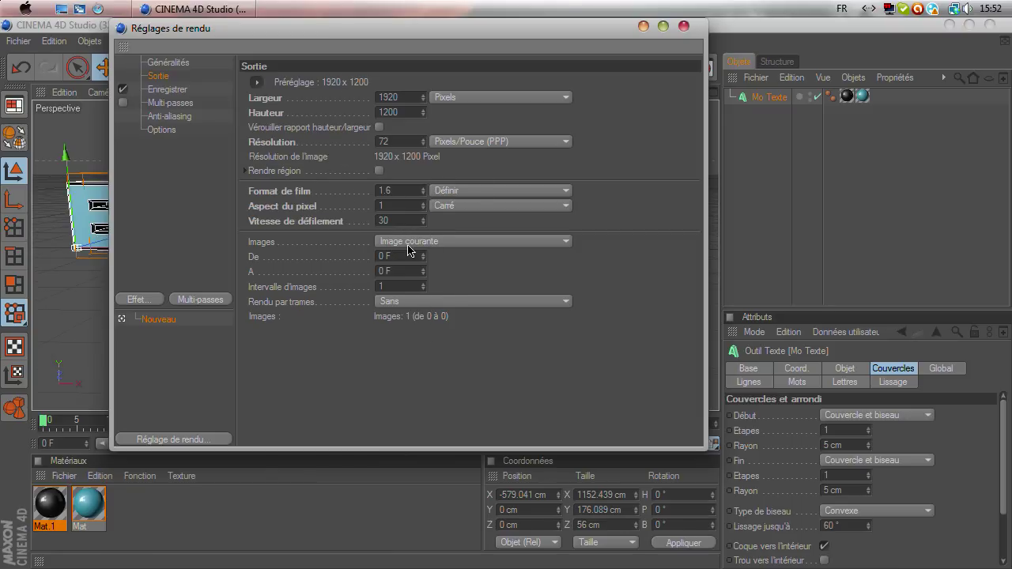
- Save renders as PNG named Tuto fond d'écran on the desktop
click(162, 92)
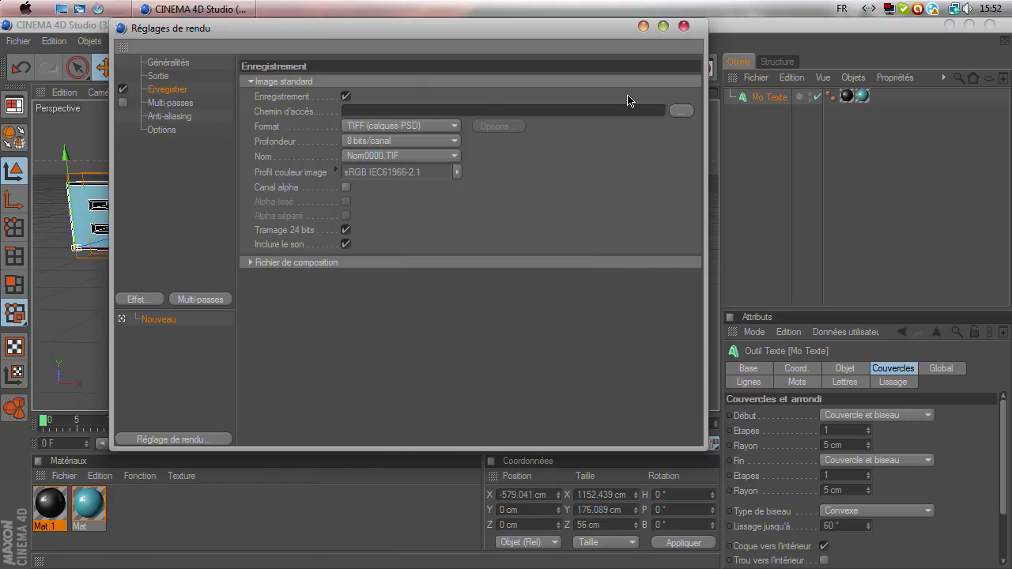
click(684, 112)
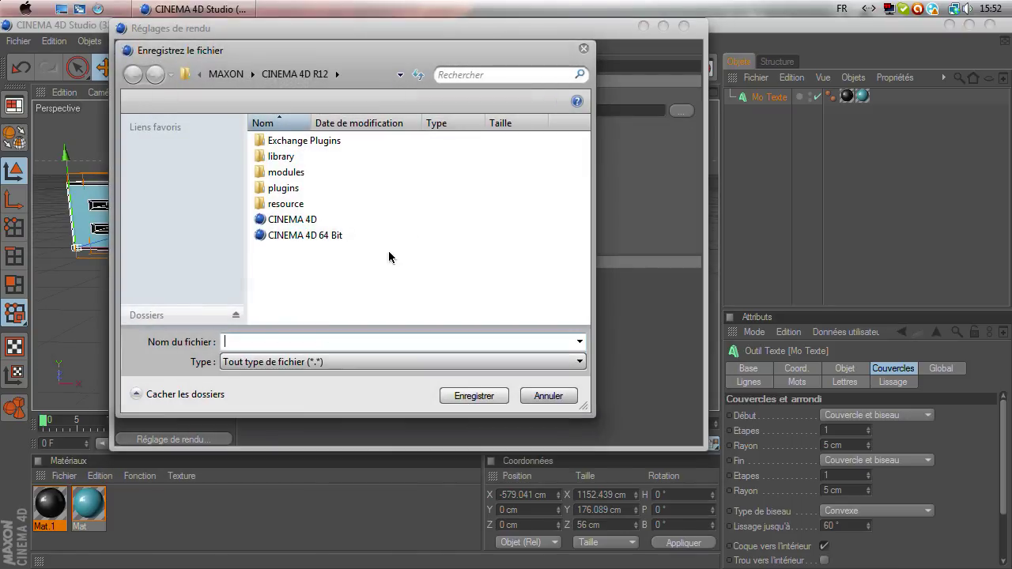
click(676, 318)
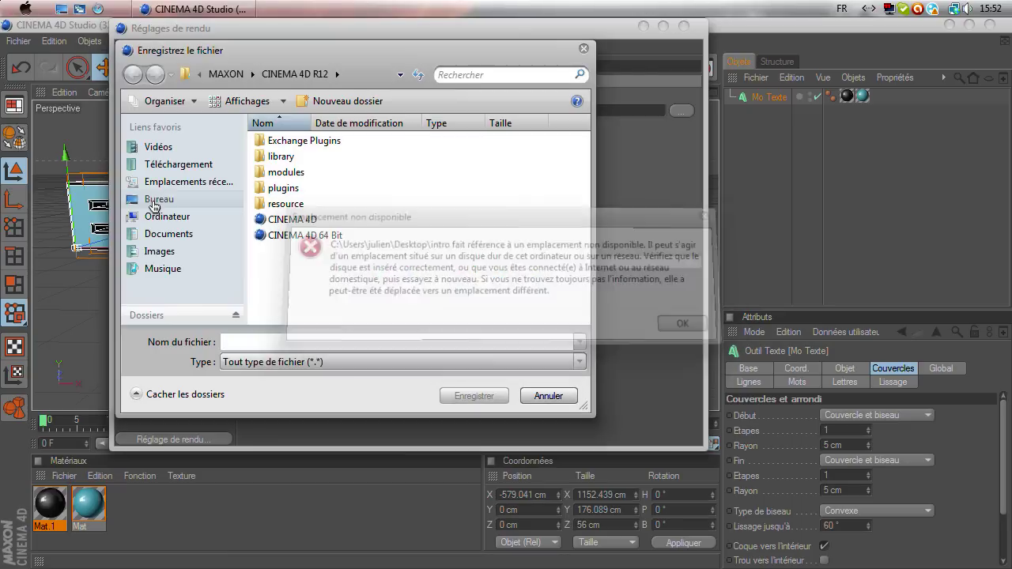
click(156, 201)
click(345, 342)
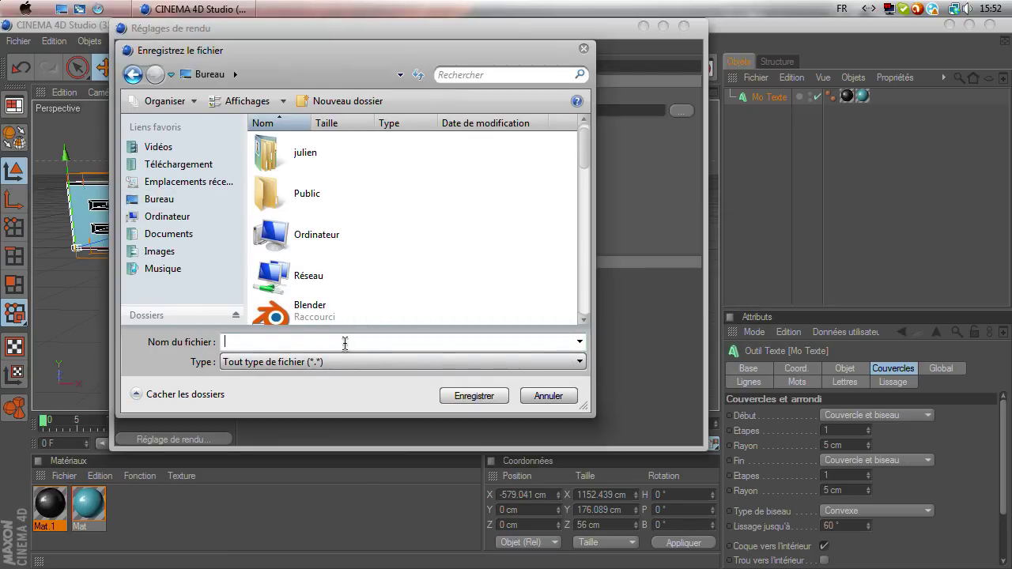
text(Tut)
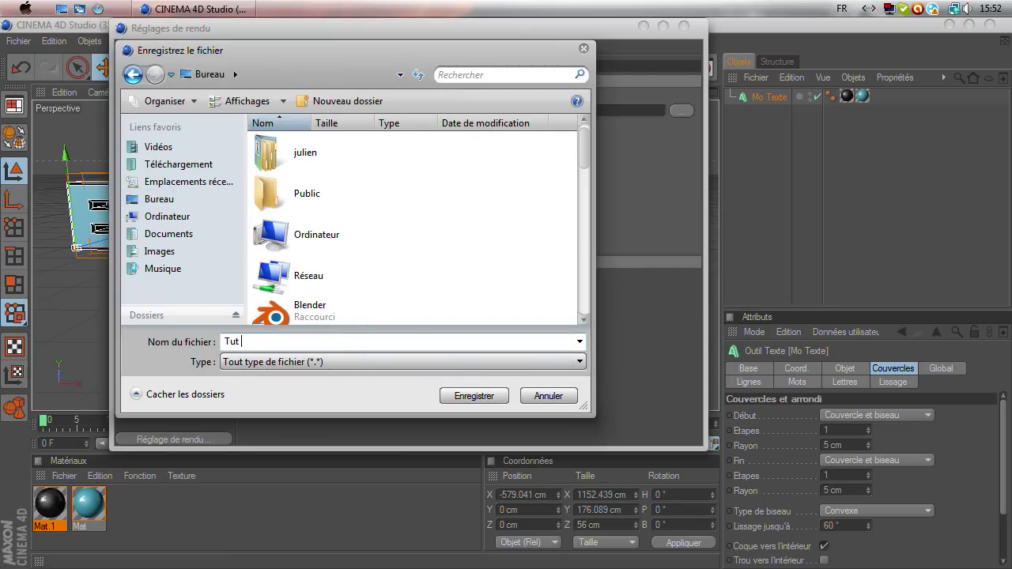
text(cran)
click(474, 395)
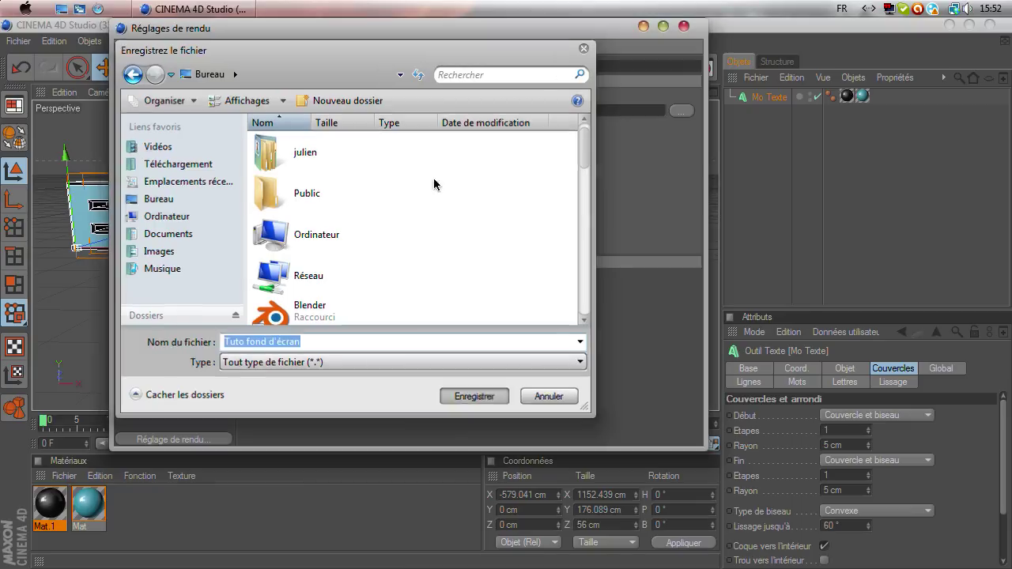
click(412, 128)
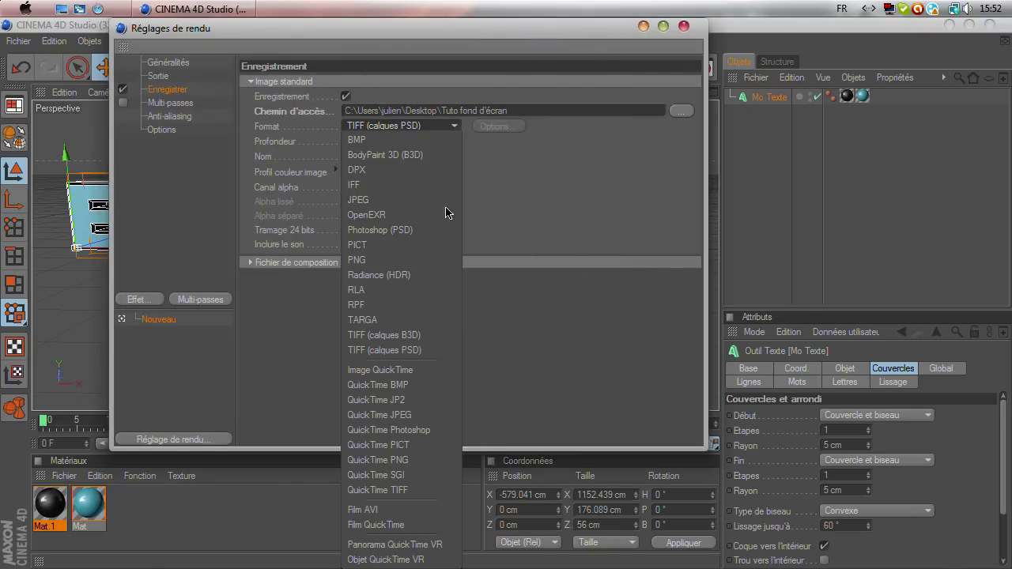
click(414, 262)
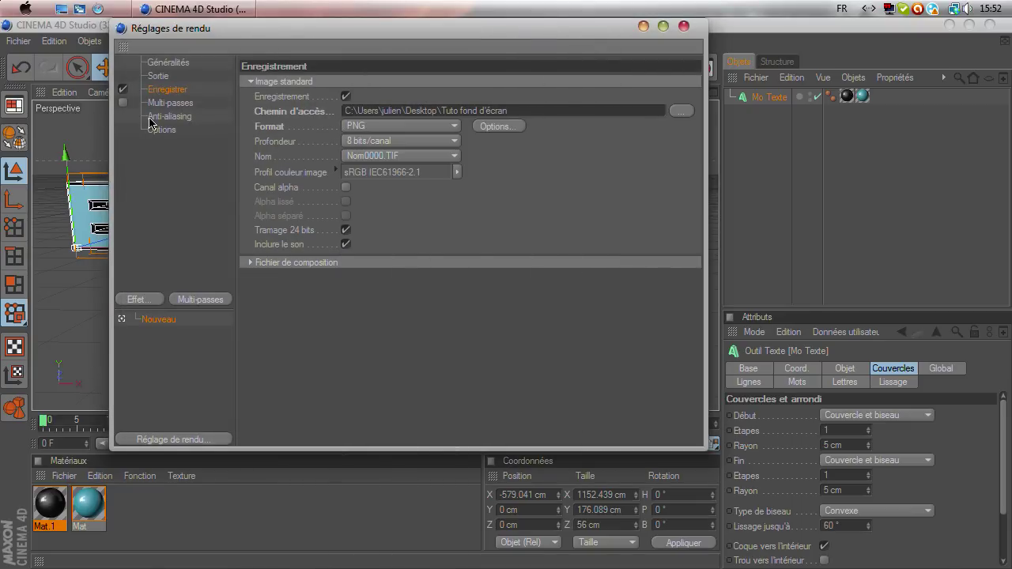
- Set anti-aliasing to Au mieux with a 2x2 minimum level
click(151, 117)
click(421, 83)
click(411, 125)
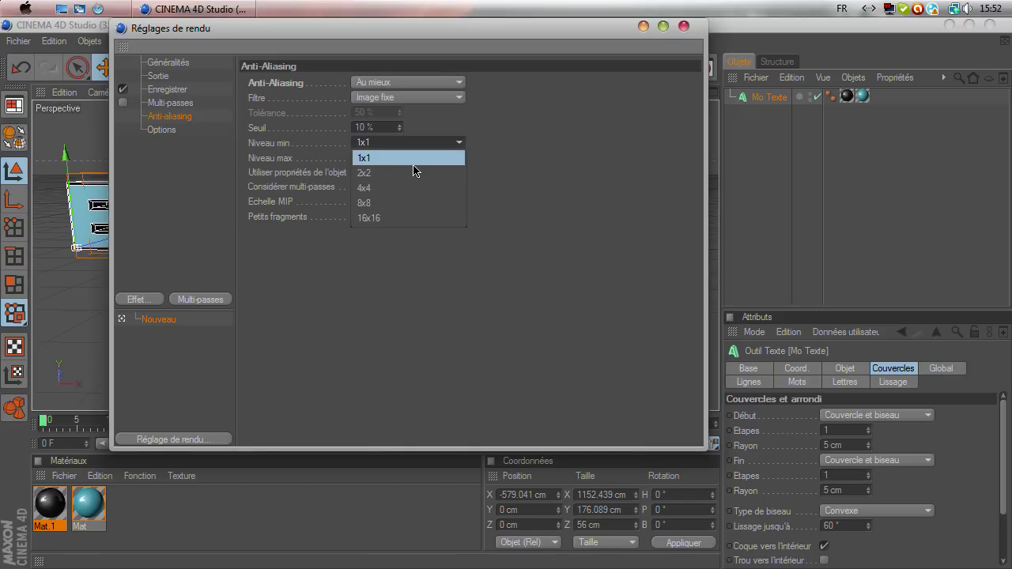
click(419, 169)
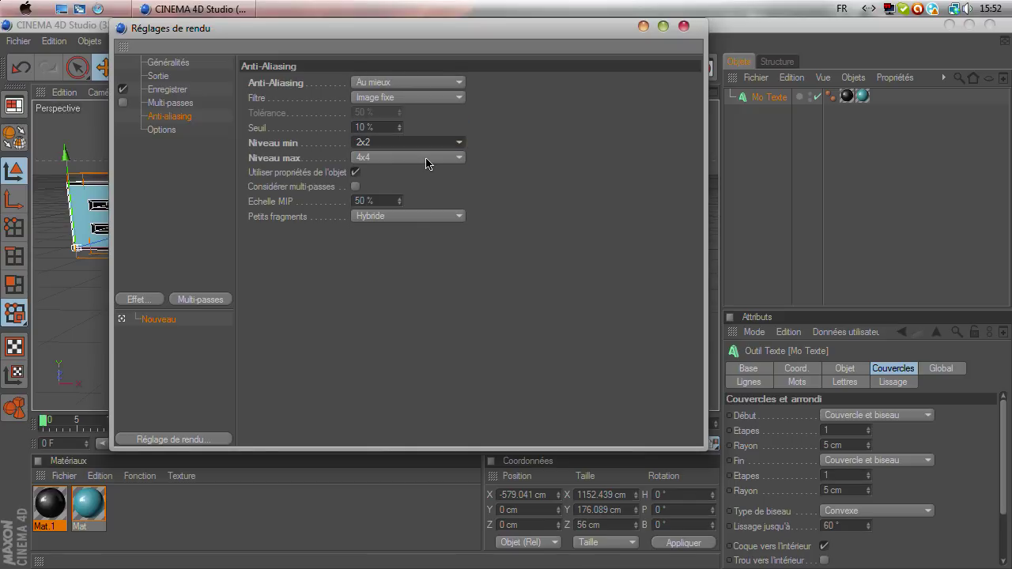
click(683, 26)
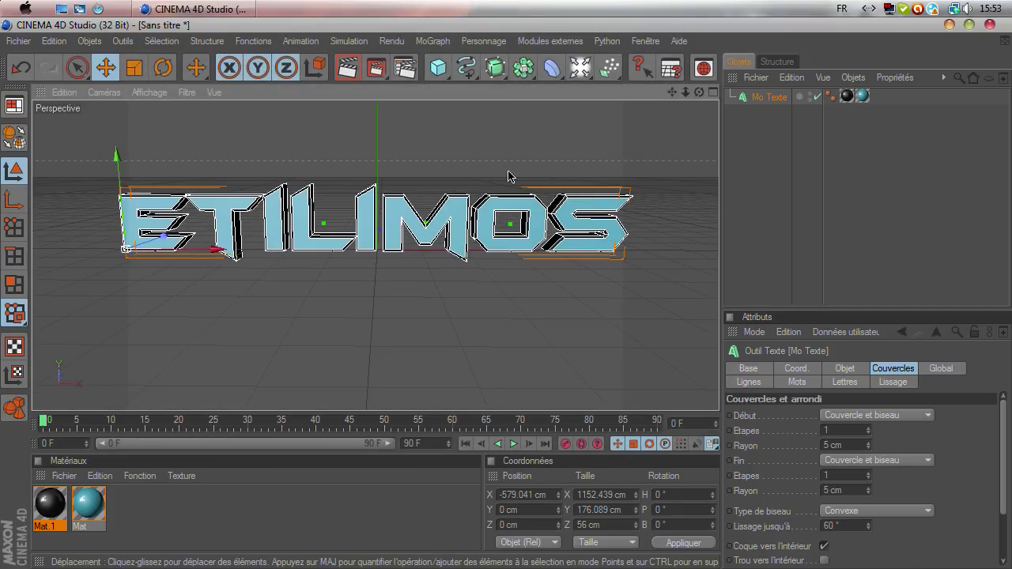
- Start a render, then stop it and close the render window
scroll(508, 176, down, 1)
click(378, 68)
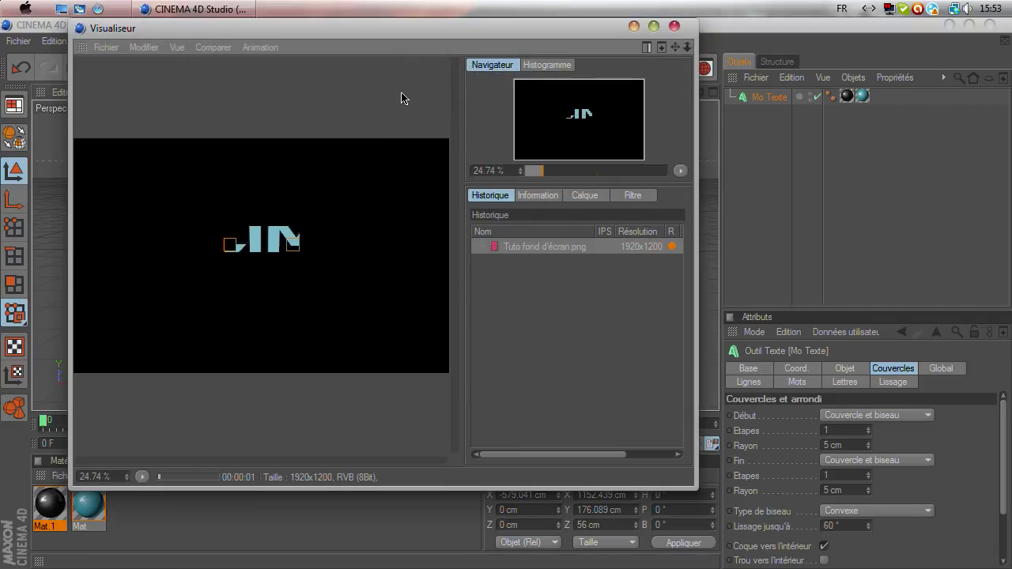
click(674, 26)
click(621, 352)
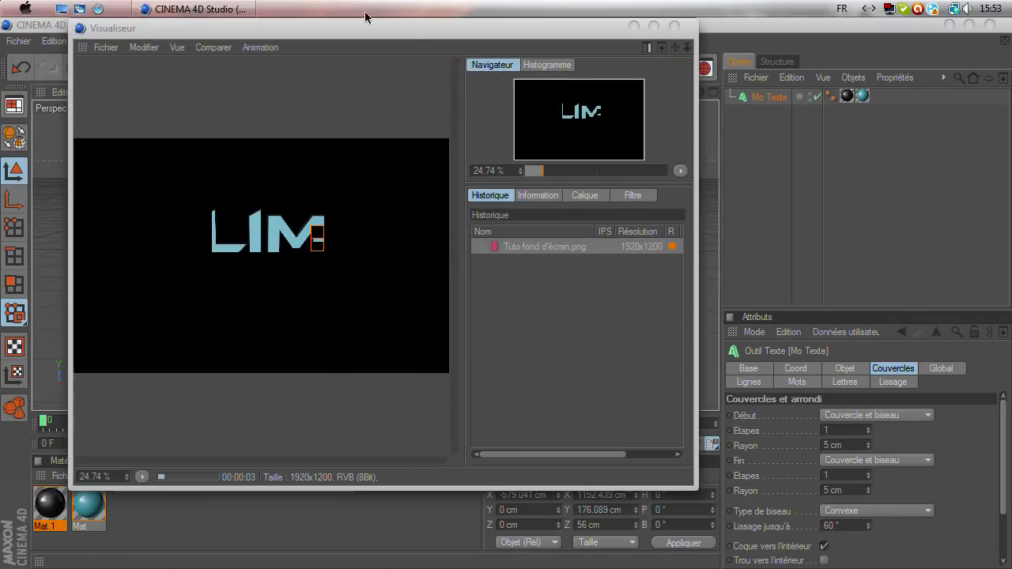
click(671, 30)
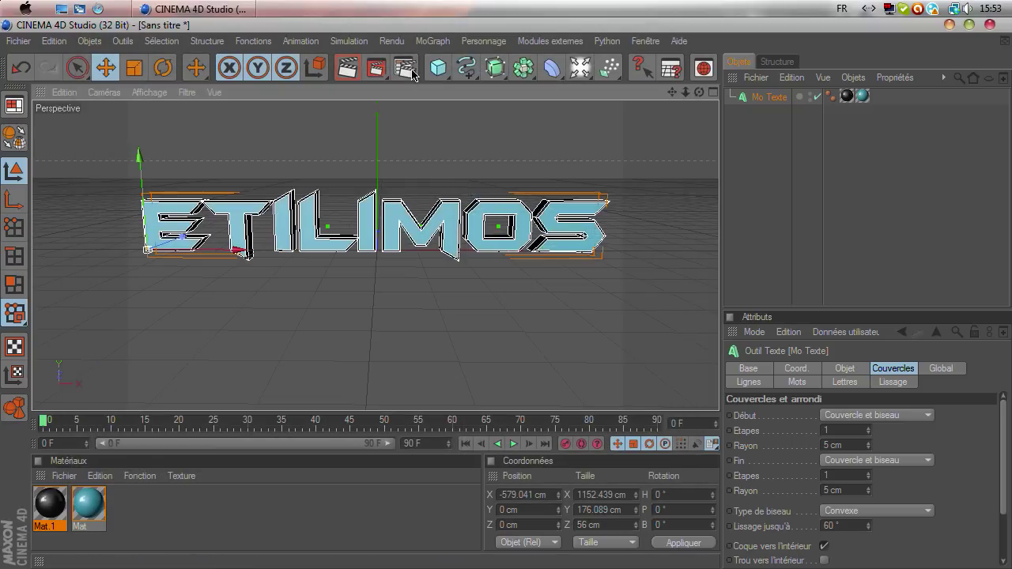
- Enable an alpha channel in the save settings and render the scene again
click(412, 74)
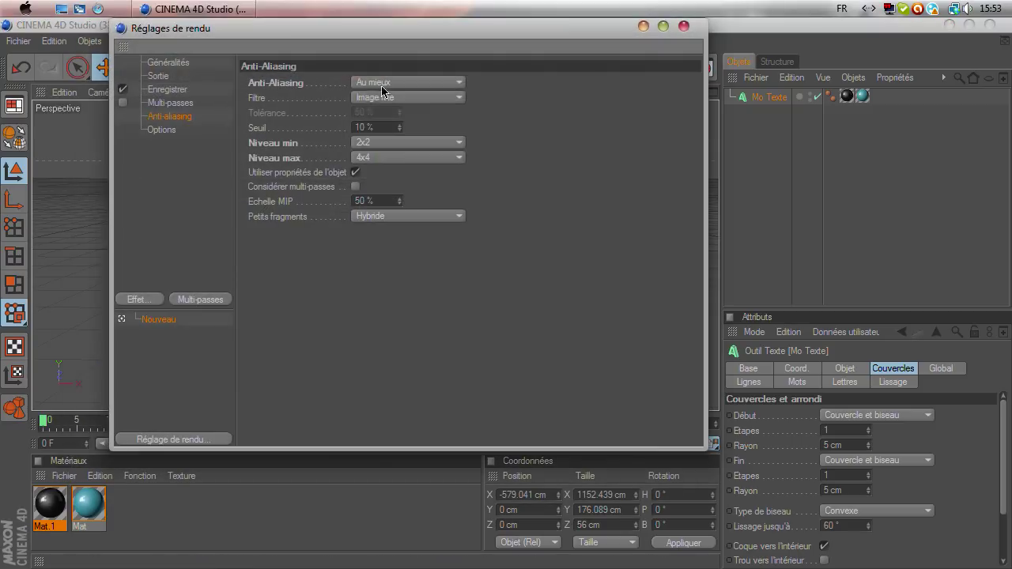
click(175, 90)
click(345, 187)
click(683, 26)
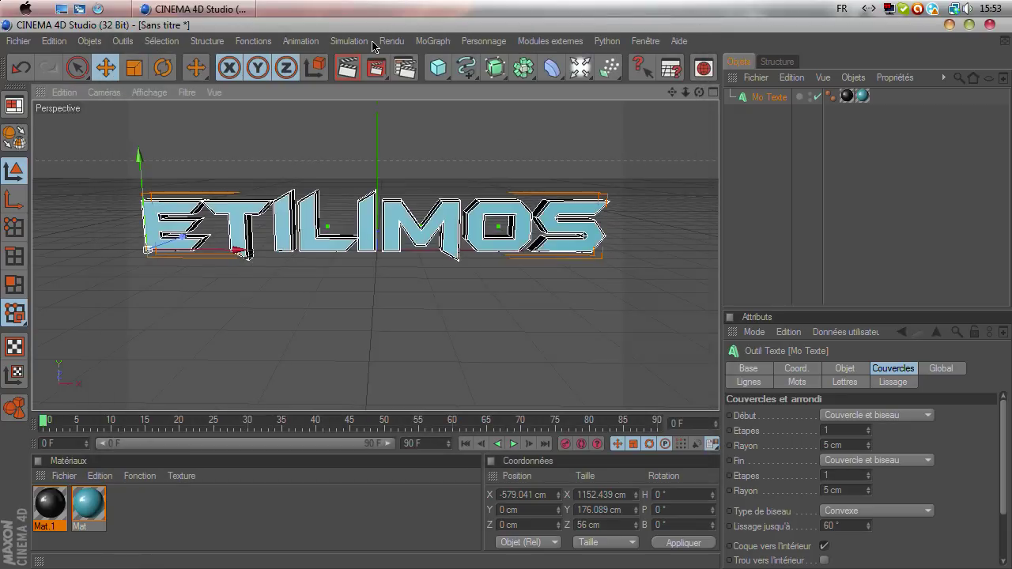
click(386, 69)
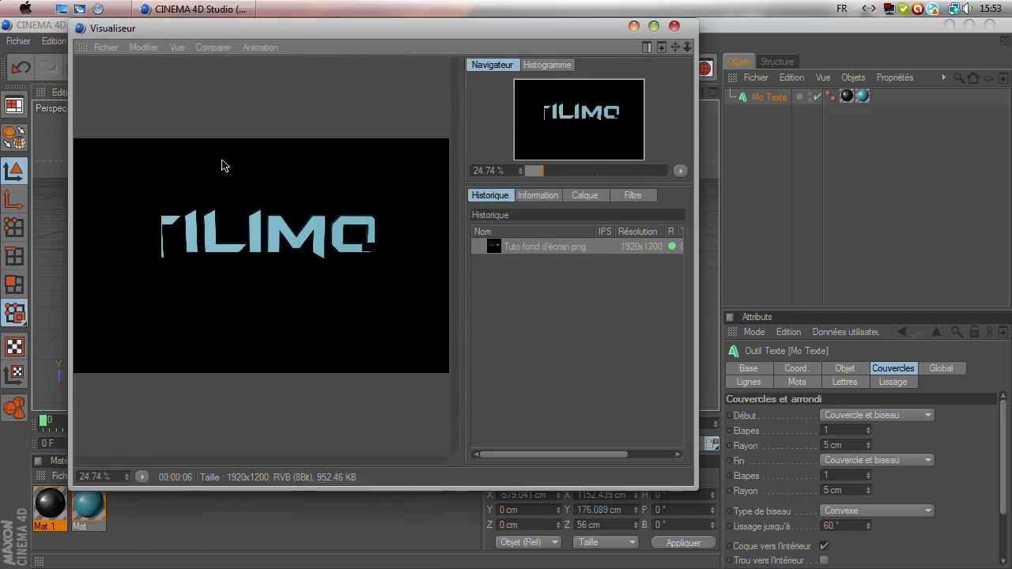
key(shift+r)
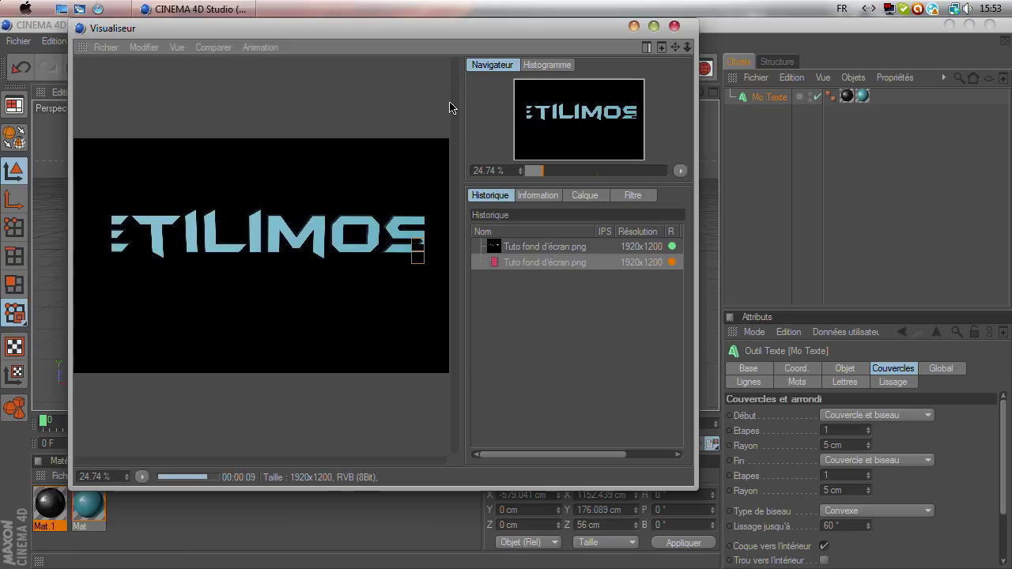
- Save the render as PNG Tuto fond d'écran, overwriting the old file, and quit Cinema 4D
click(106, 47)
click(118, 89)
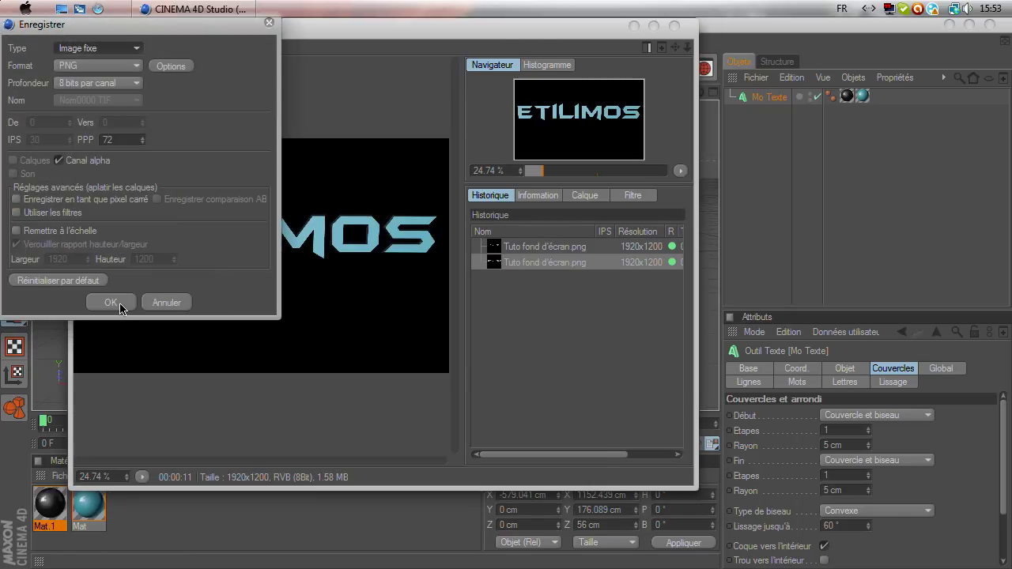
click(120, 307)
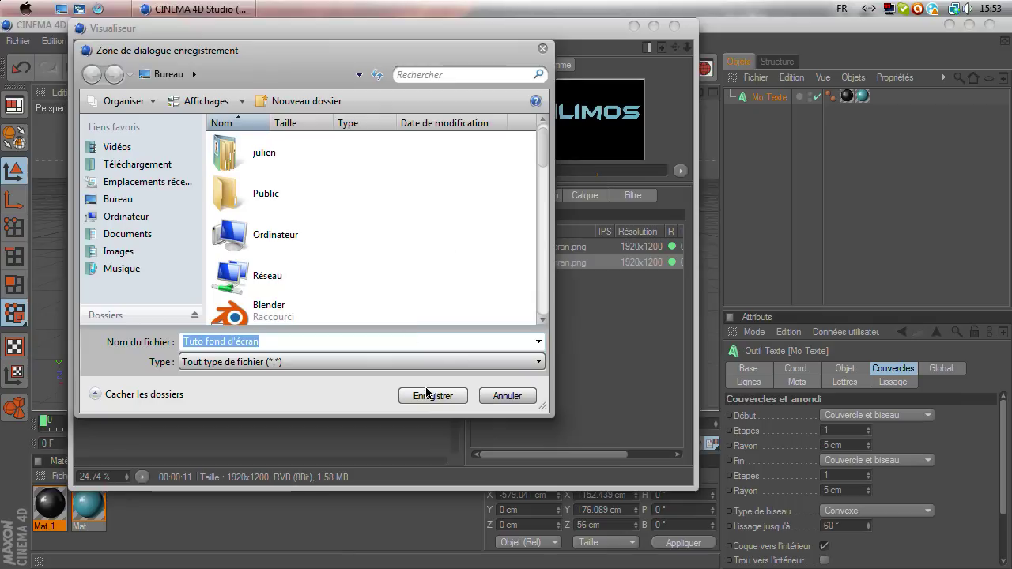
click(431, 396)
click(615, 303)
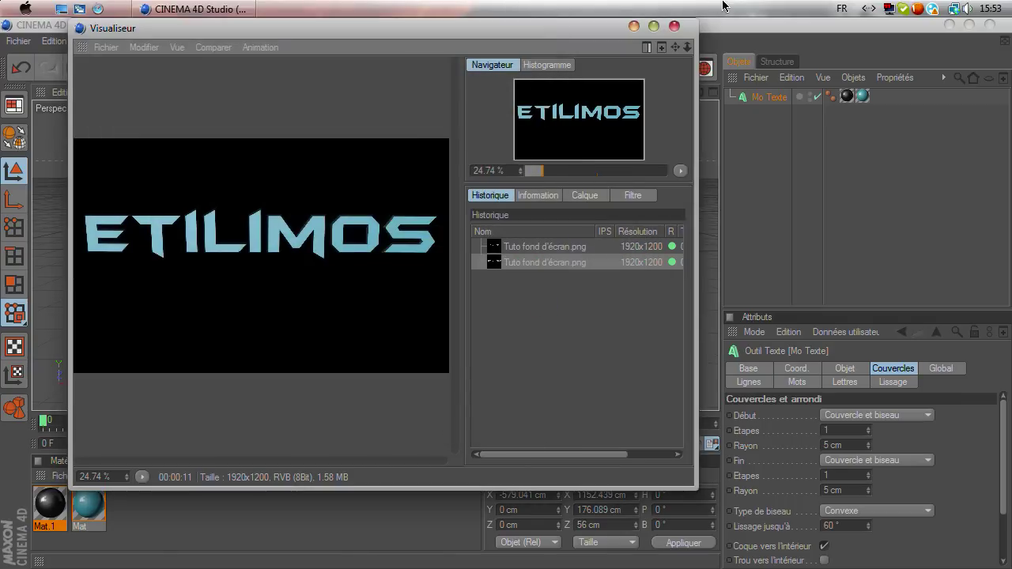
click(676, 27)
click(991, 24)
- Discard the scene, move Tuto fond d'écran to the desktop centre and preview it
click(584, 350)
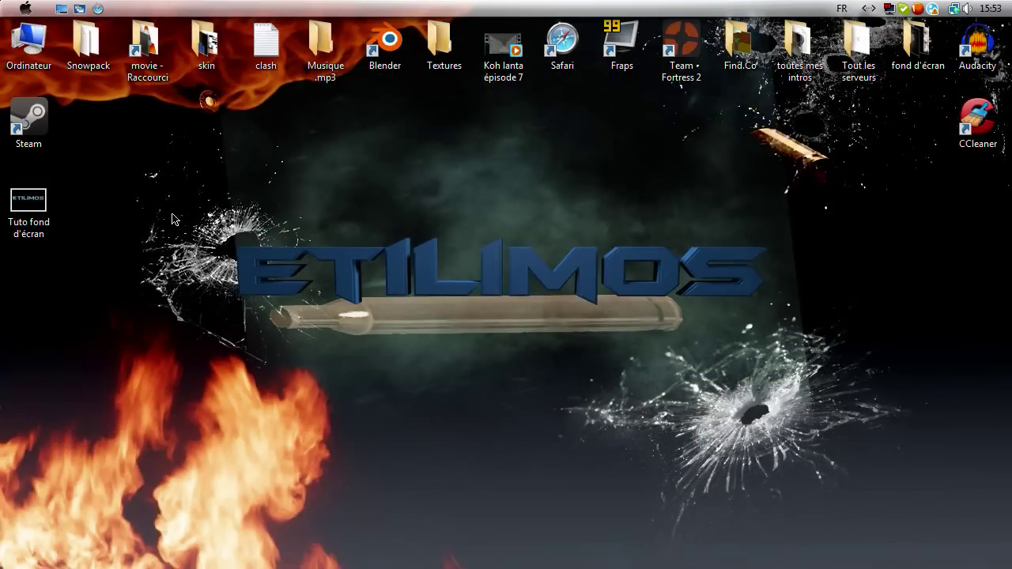
drag(29, 201, 569, 297)
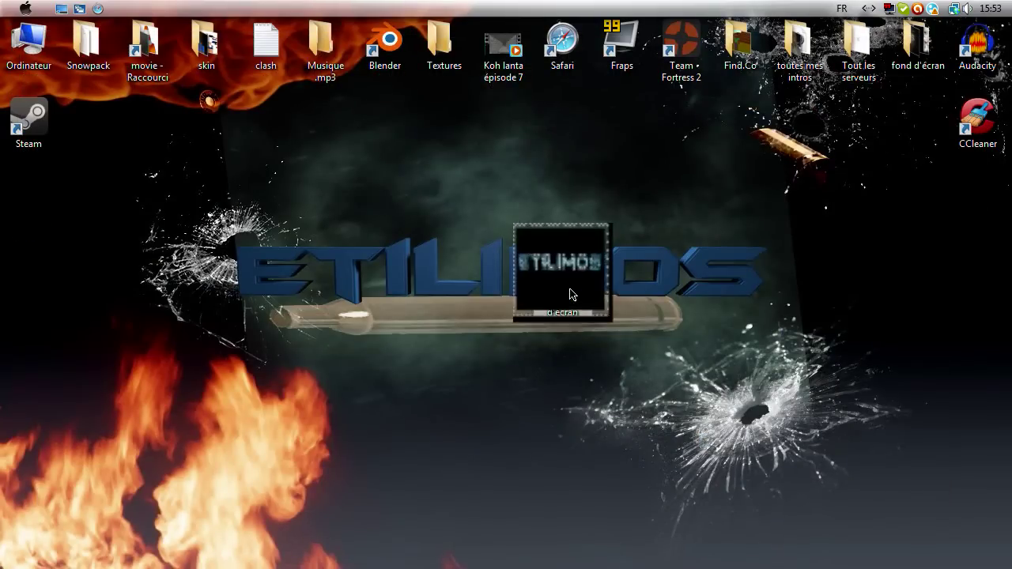
double_click(569, 293)
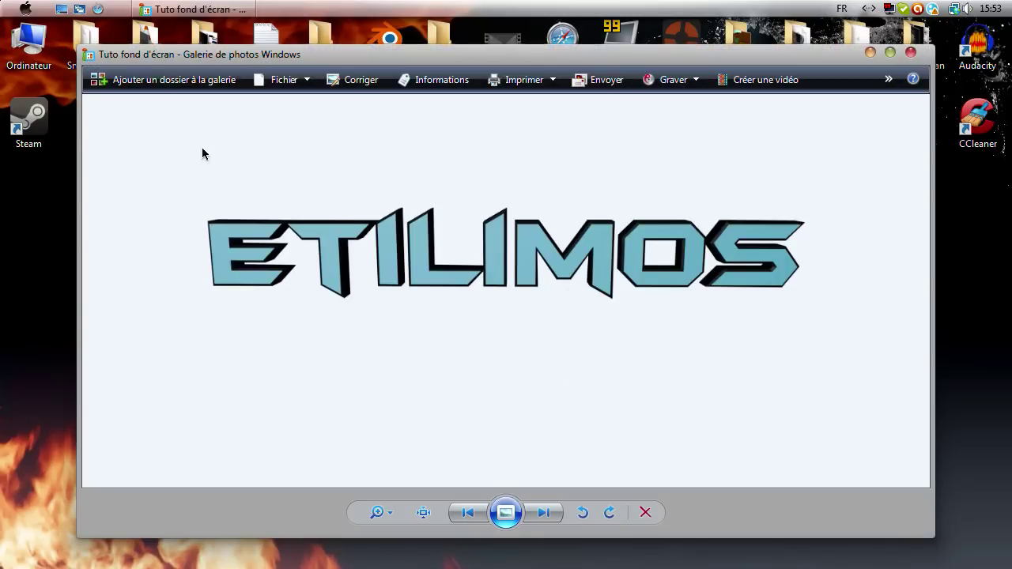
click(909, 55)
mouse_move(400, 565)
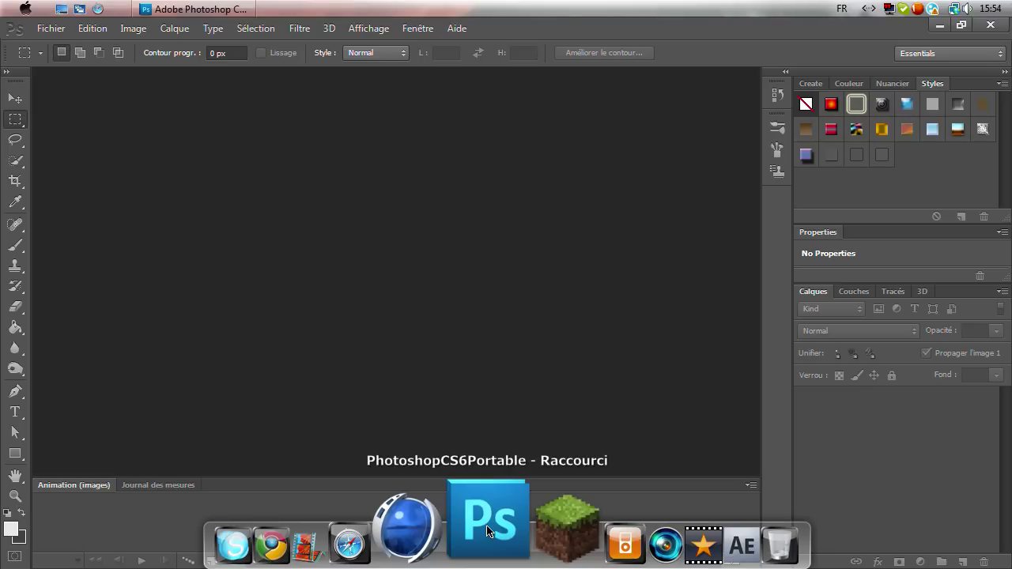
- Create a Personnalisé 1280 x 720 px document with a transparent background
click(52, 31)
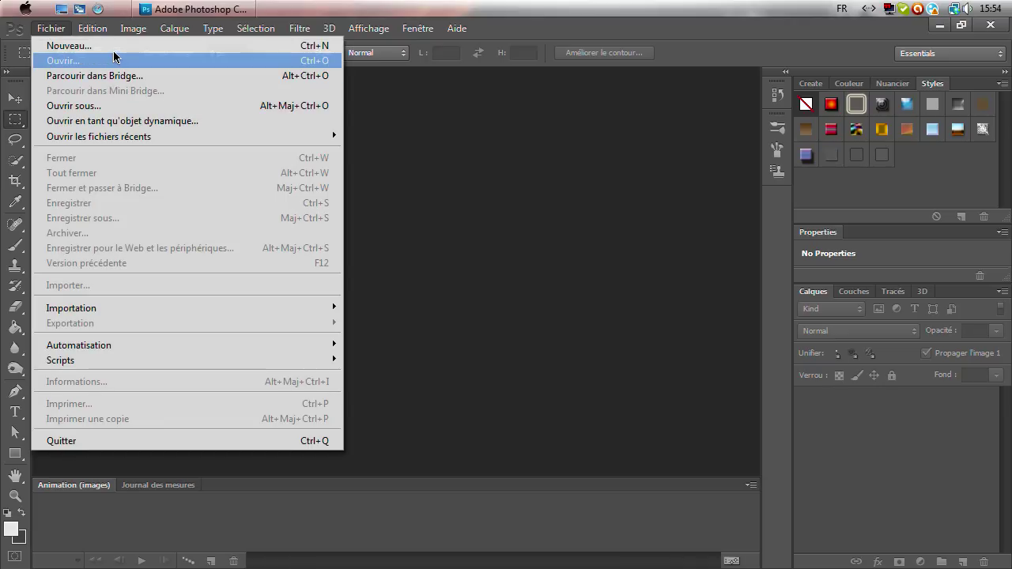
key(ctrl+n)
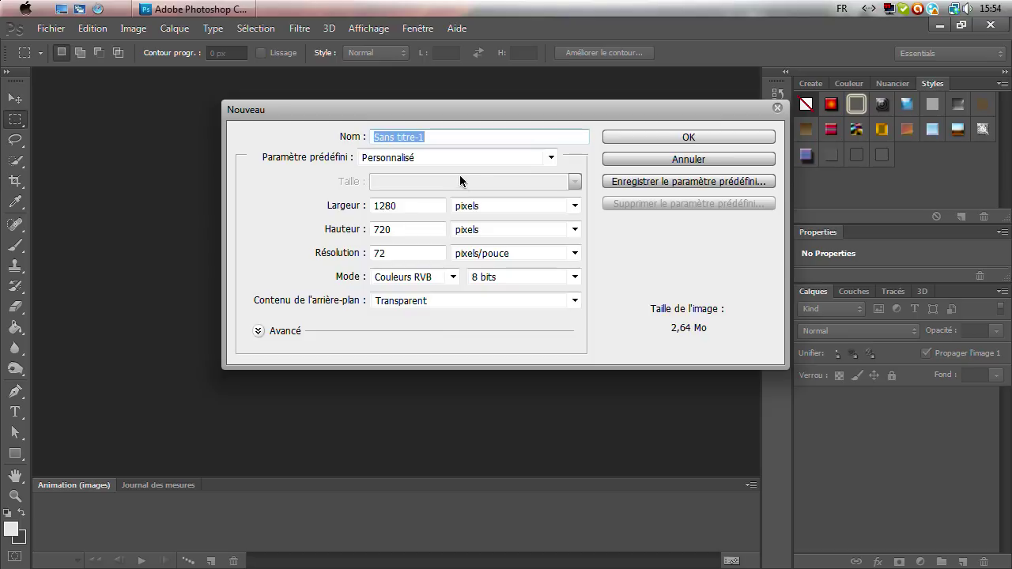
click(465, 158)
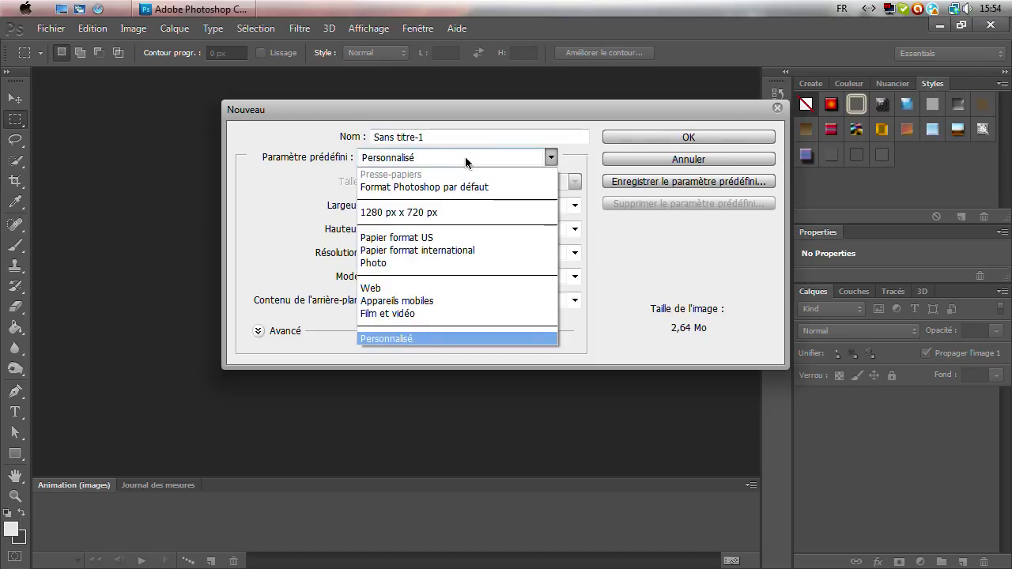
click(465, 158)
double_click(408, 205)
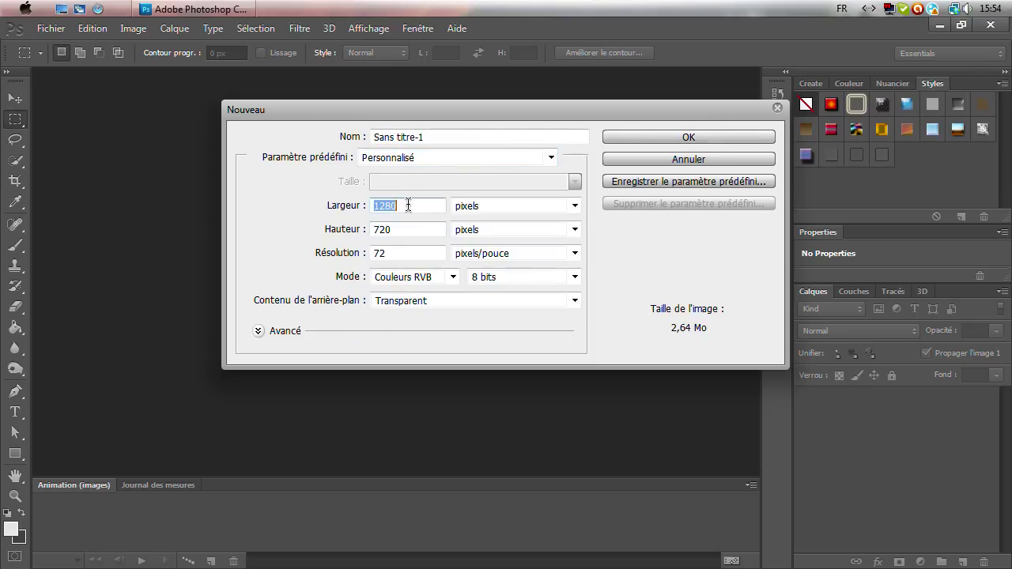
double_click(416, 228)
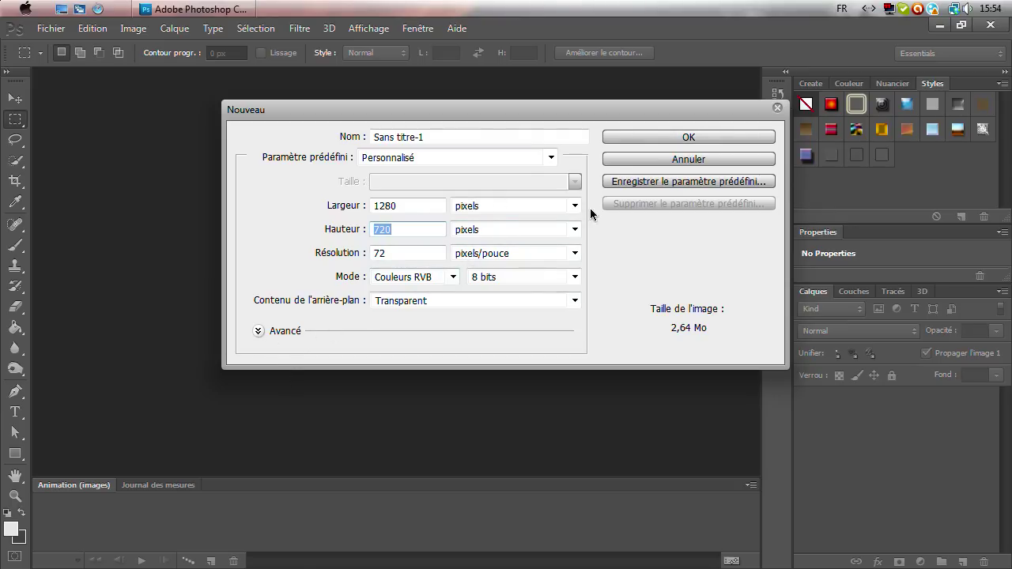
click(718, 137)
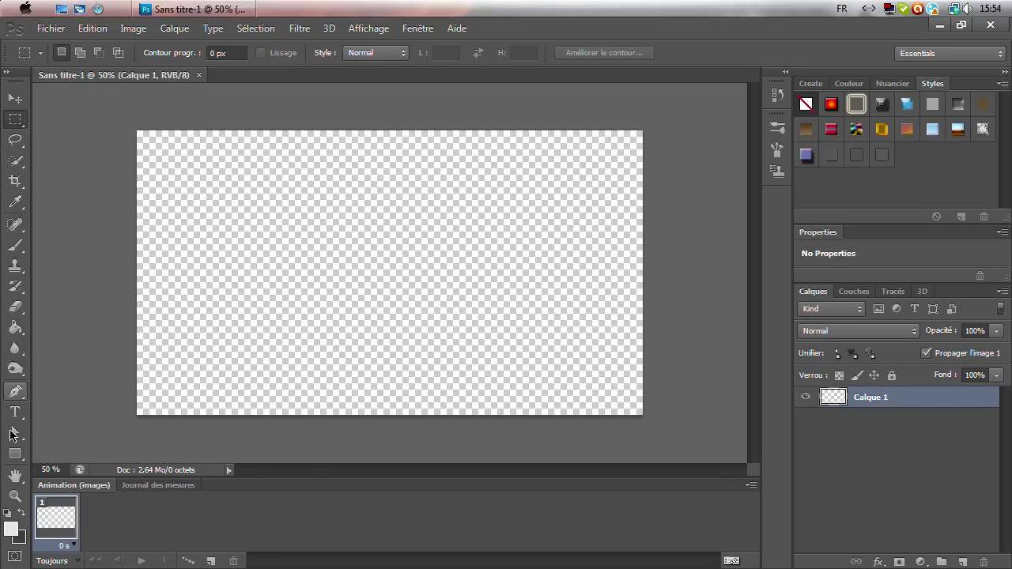
- Zoom the canvas to 66.67%
click(15, 495)
click(219, 308)
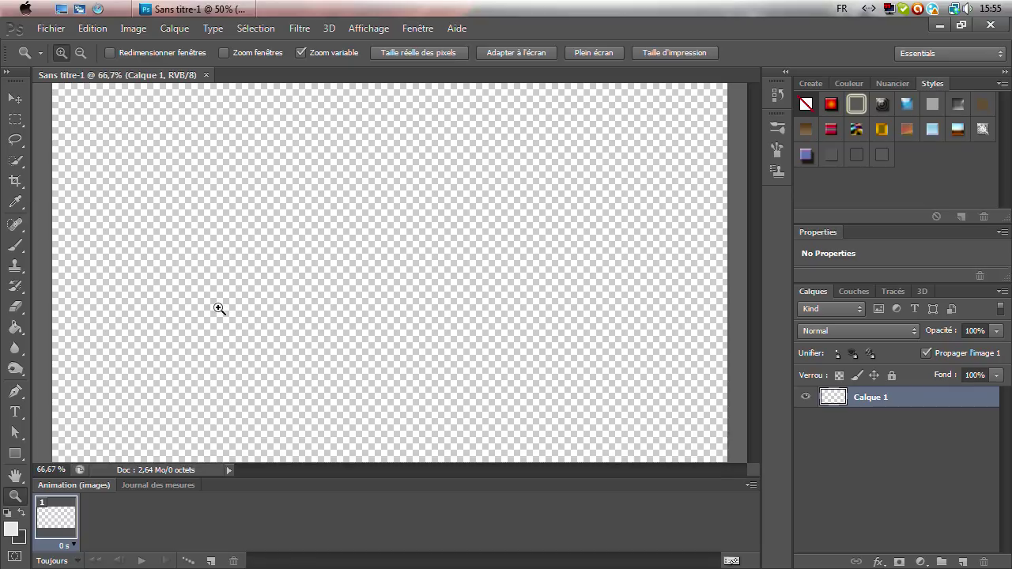
click(15, 98)
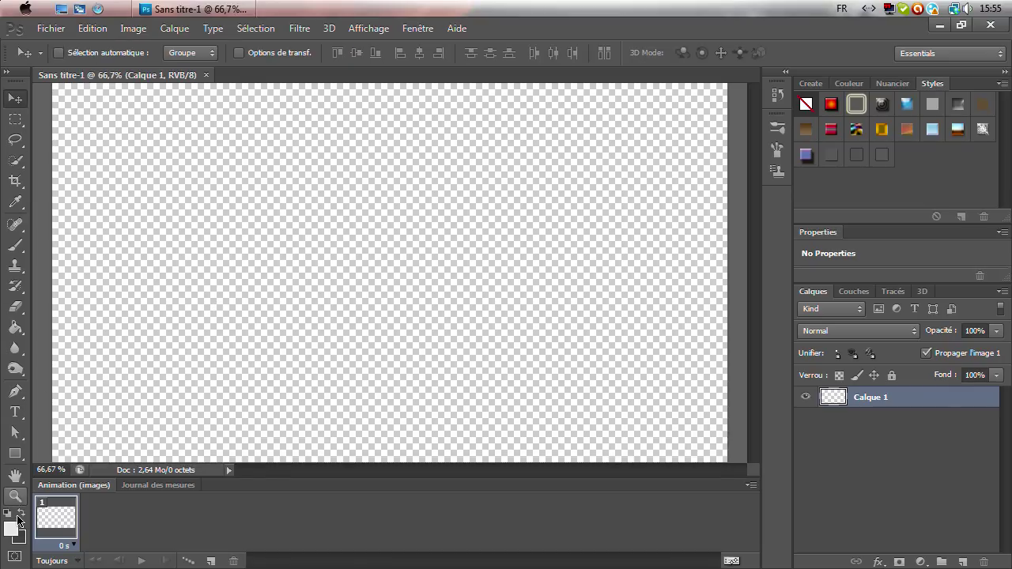
click(15, 327)
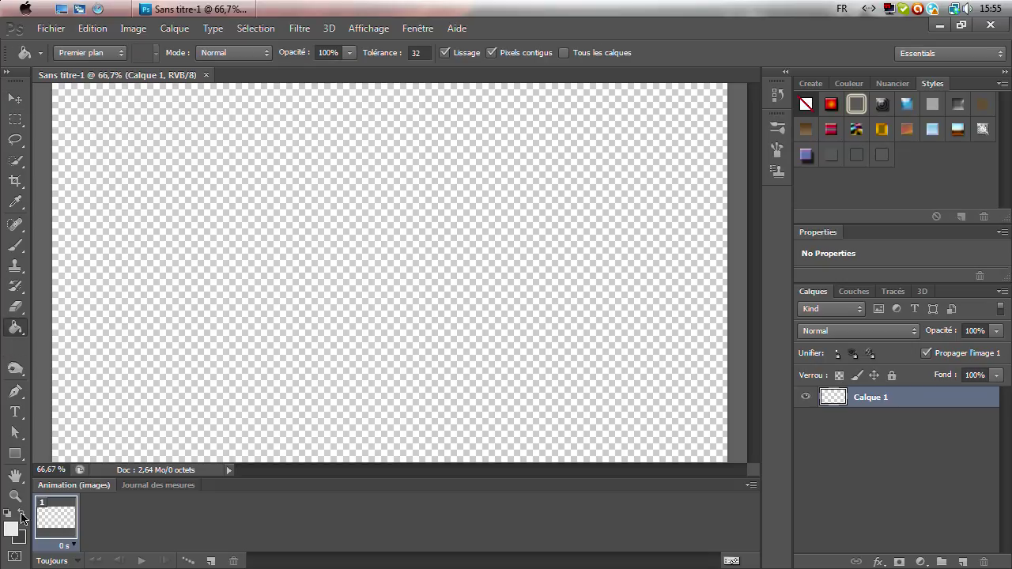
click(939, 27)
mouse_move(146, 9)
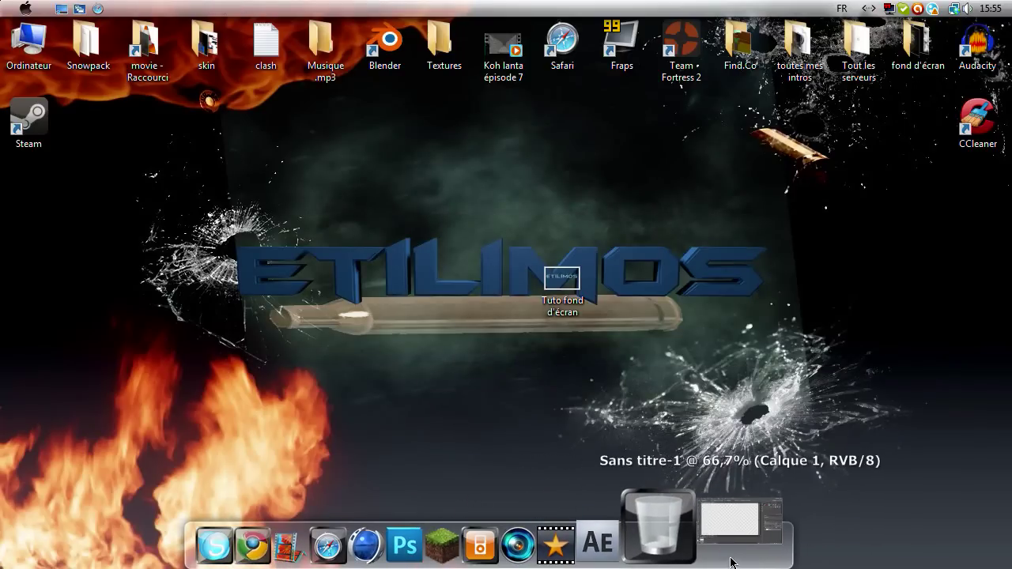
click(730, 557)
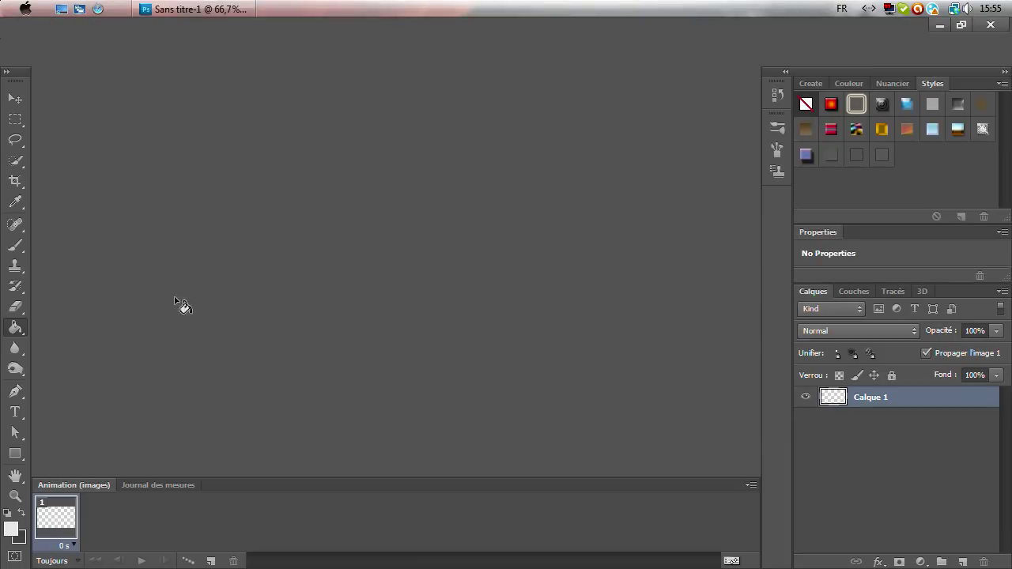
- Set the foreground colour to 010101 and bucket-fill the canvas with it
click(10, 528)
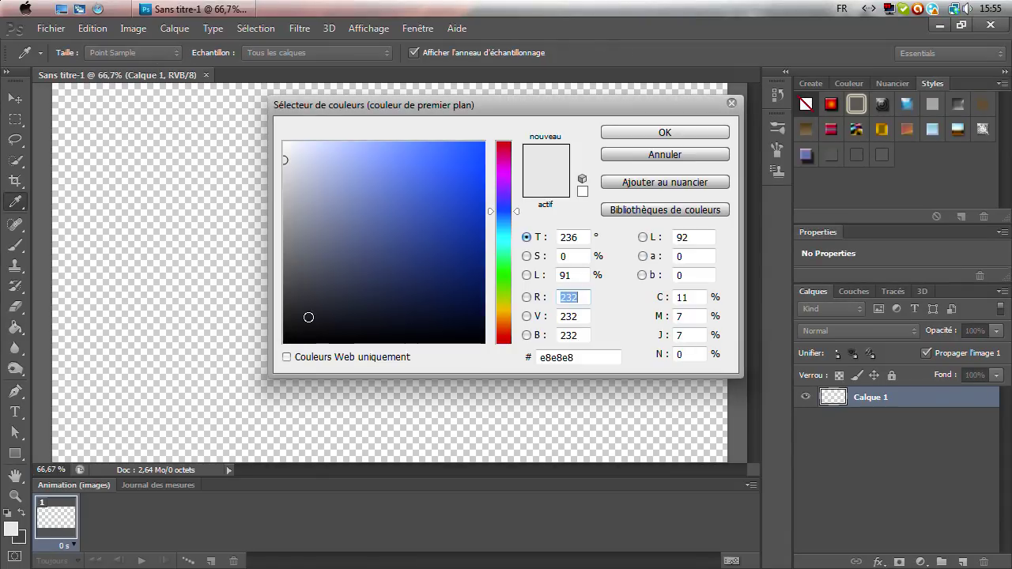
click(288, 342)
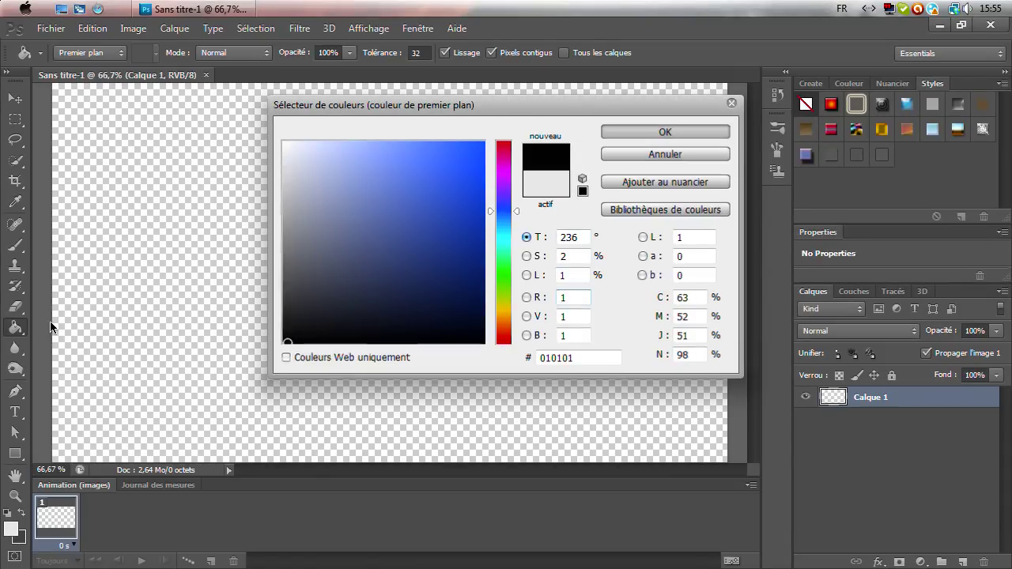
key(Return)
right_click(7, 332)
click(49, 326)
right_click(24, 336)
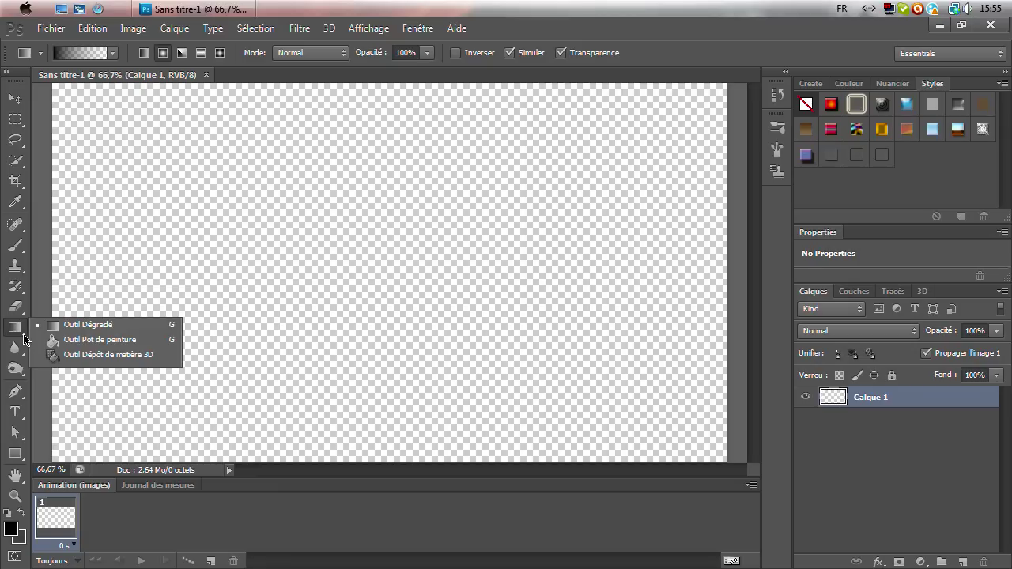
click(53, 340)
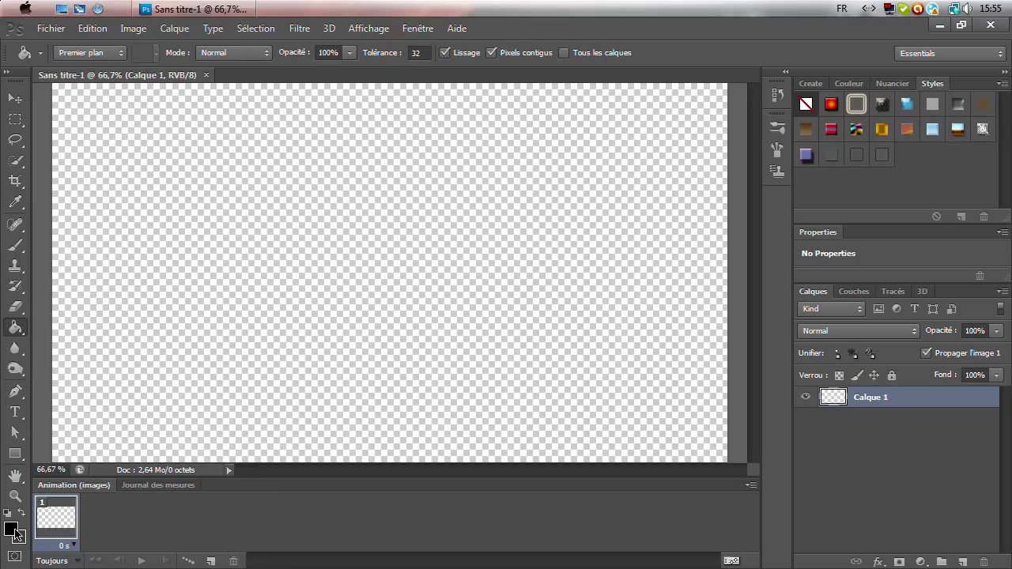
click(294, 254)
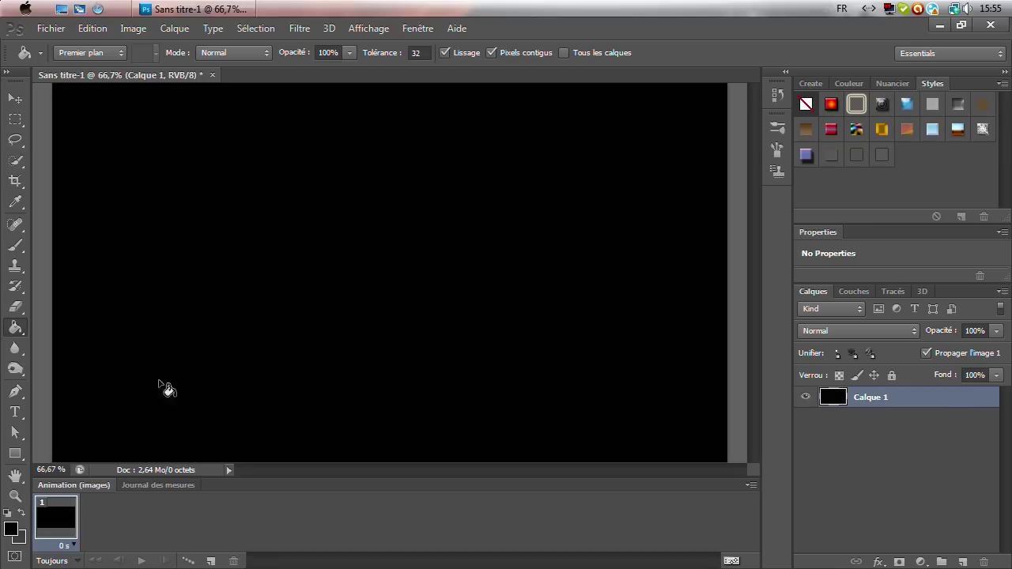
key(v)
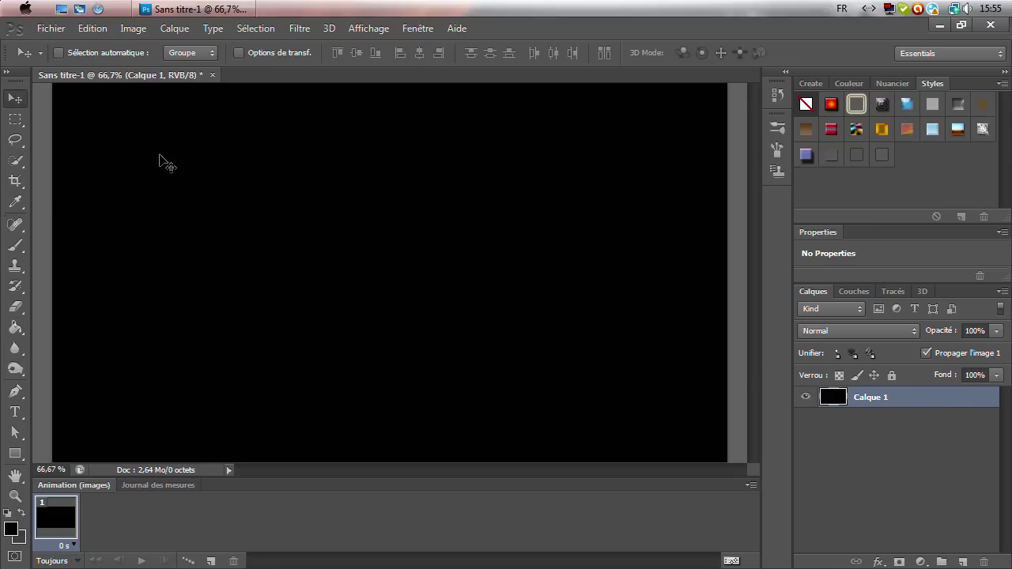
- Give Calque 1 a linear foreground-to-background gradient overlay at 90°, dark grey fading to black
double_click(877, 398)
click(924, 404)
double_click(925, 404)
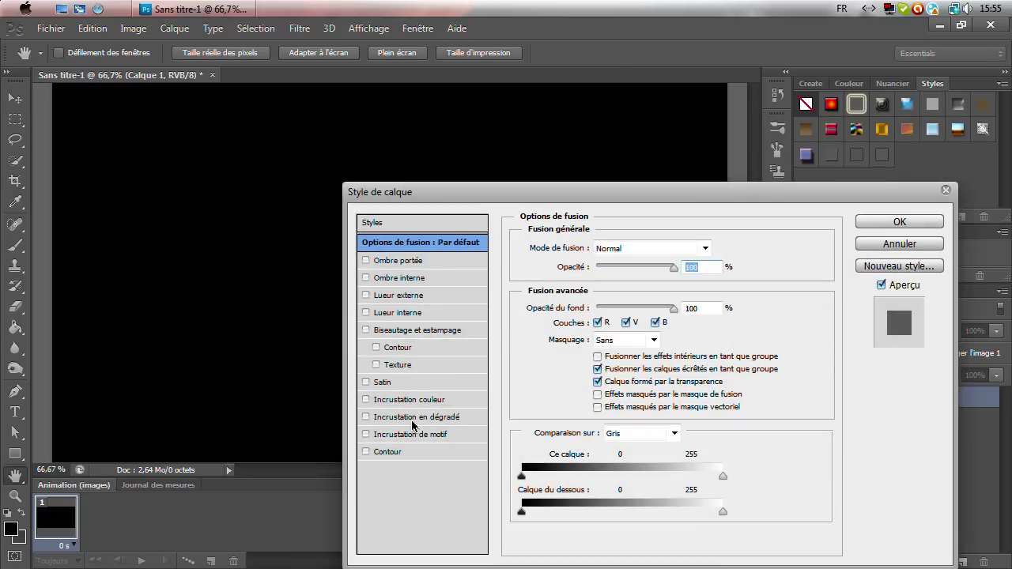
click(412, 419)
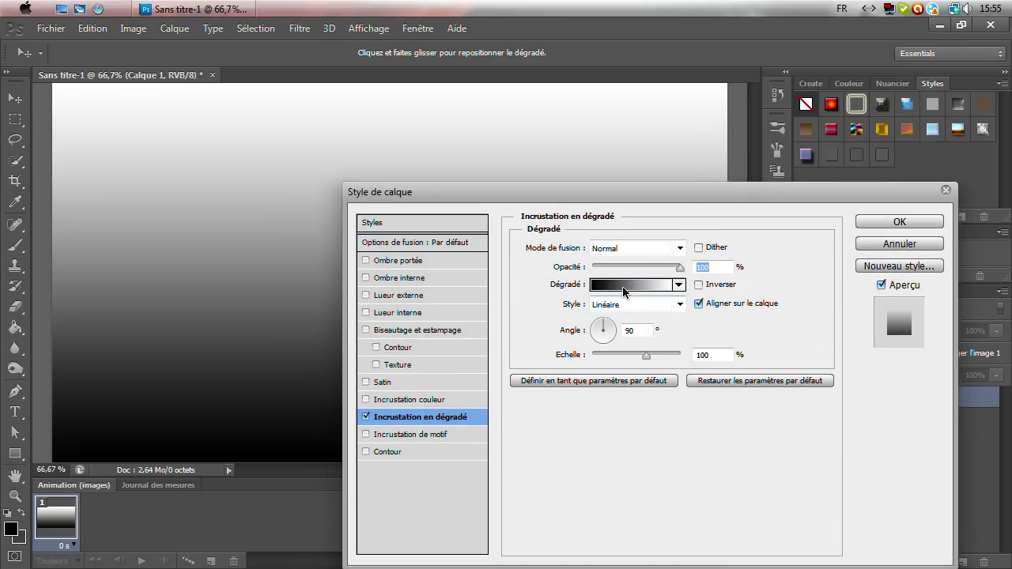
click(624, 284)
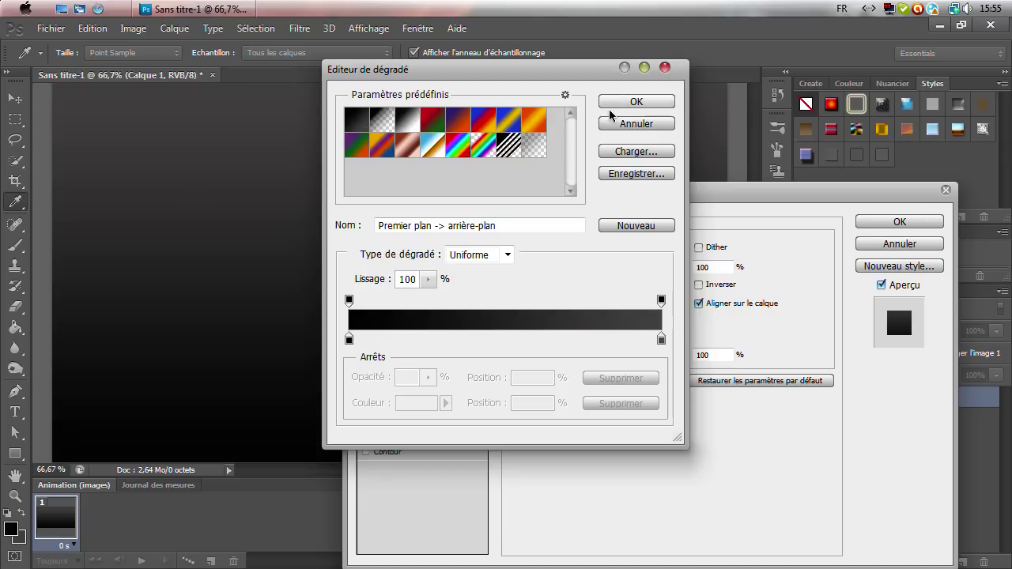
click(637, 103)
click(632, 308)
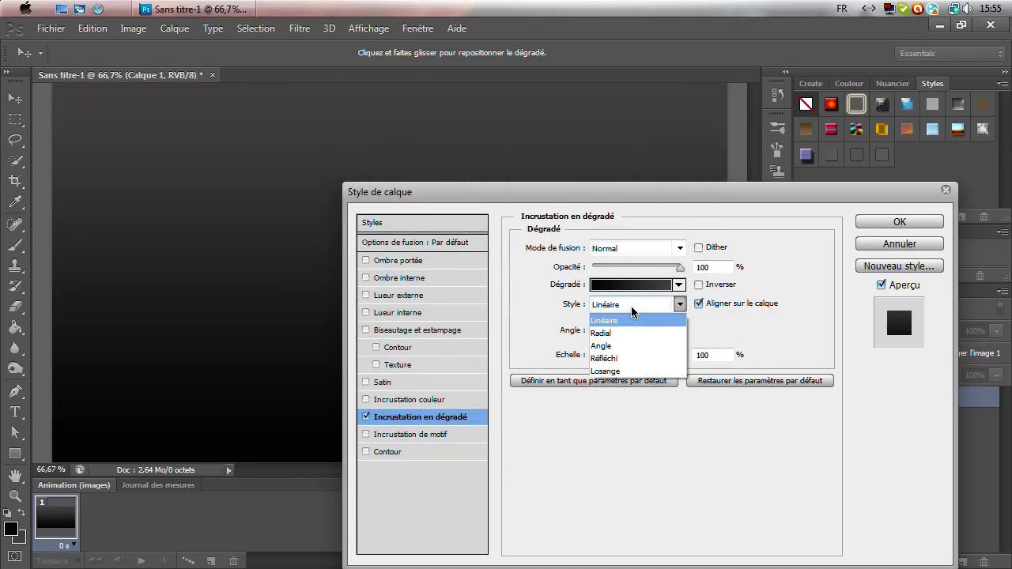
click(616, 333)
mouse_move(548, 197)
mouse_down()
mouse_move(528, 234)
mouse_move(479, 254)
mouse_up()
click(601, 358)
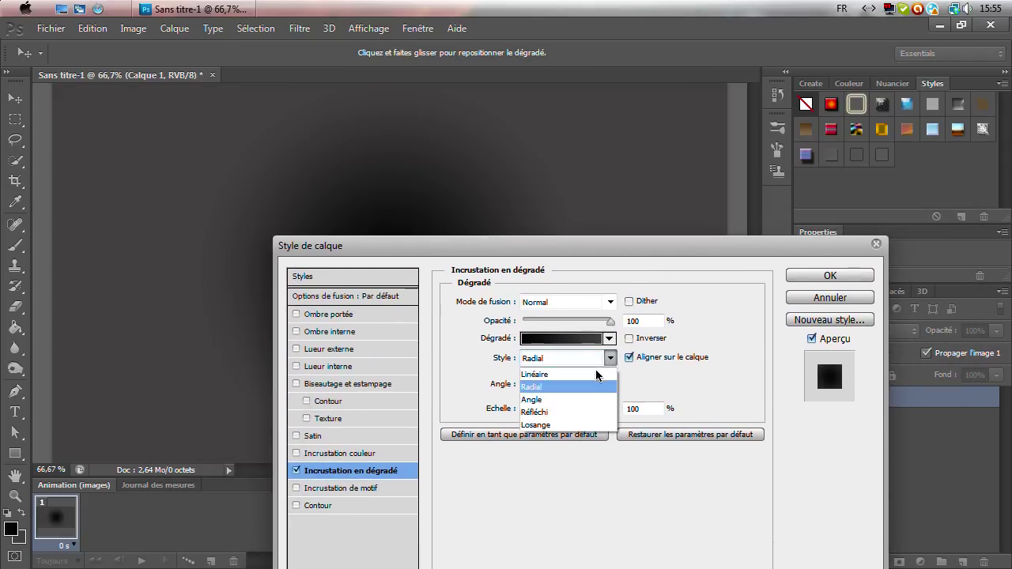
click(596, 375)
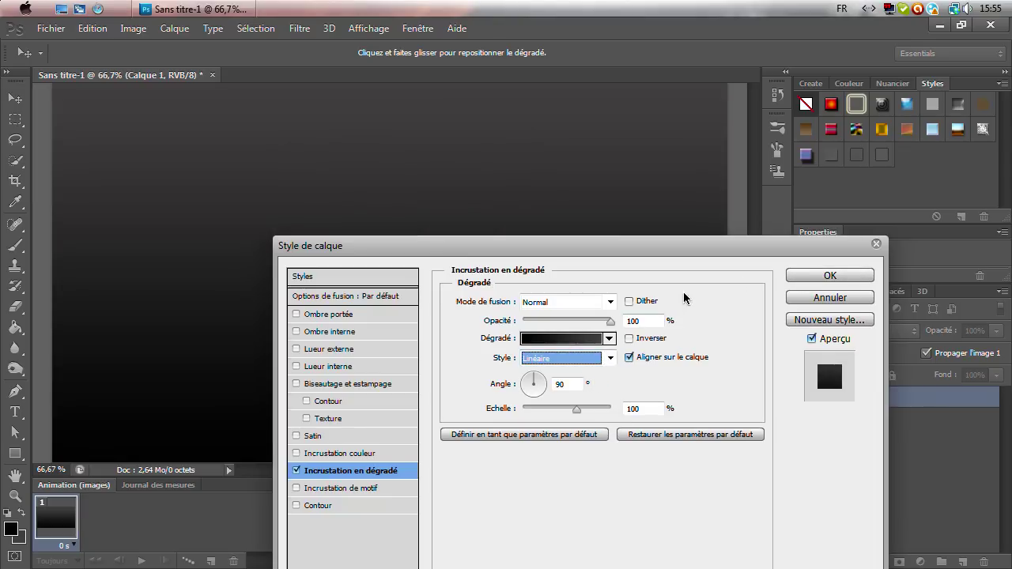
click(850, 277)
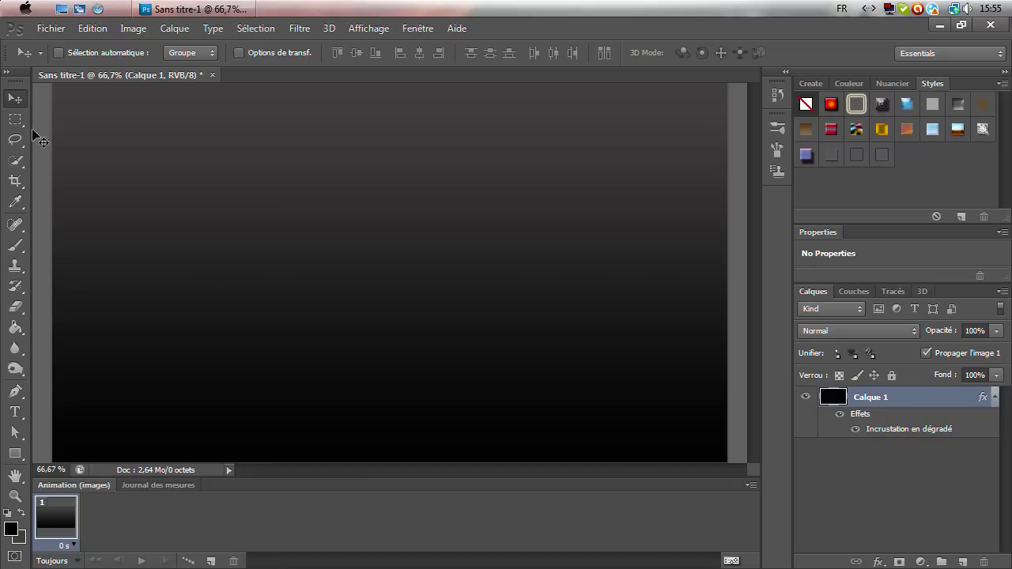
- Import the 'Tuto fond d'écran' image from the Desktop onto the canvas
click(58, 33)
click(175, 286)
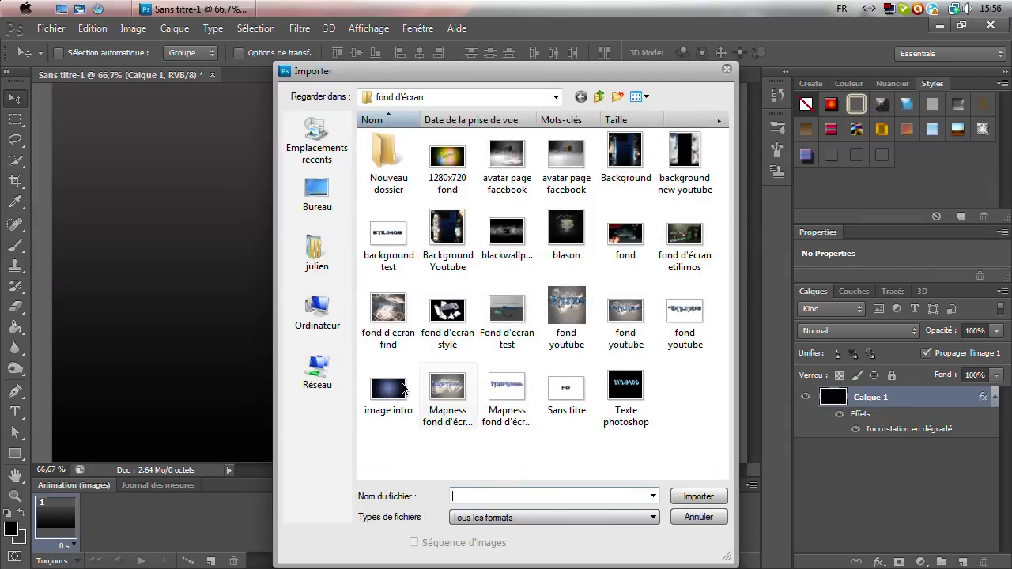
click(317, 196)
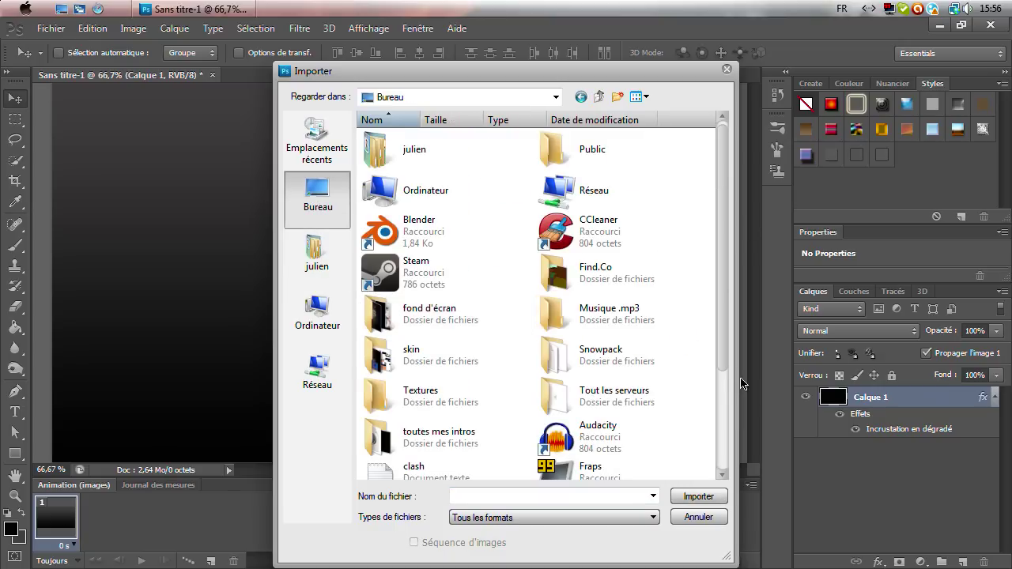
scroll(724, 357, down, 3)
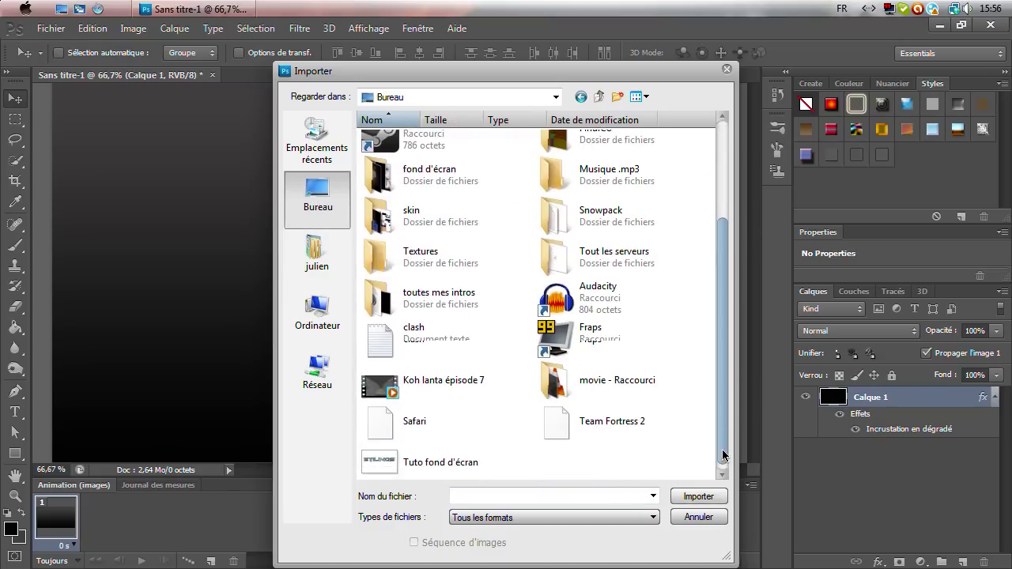
double_click(470, 460)
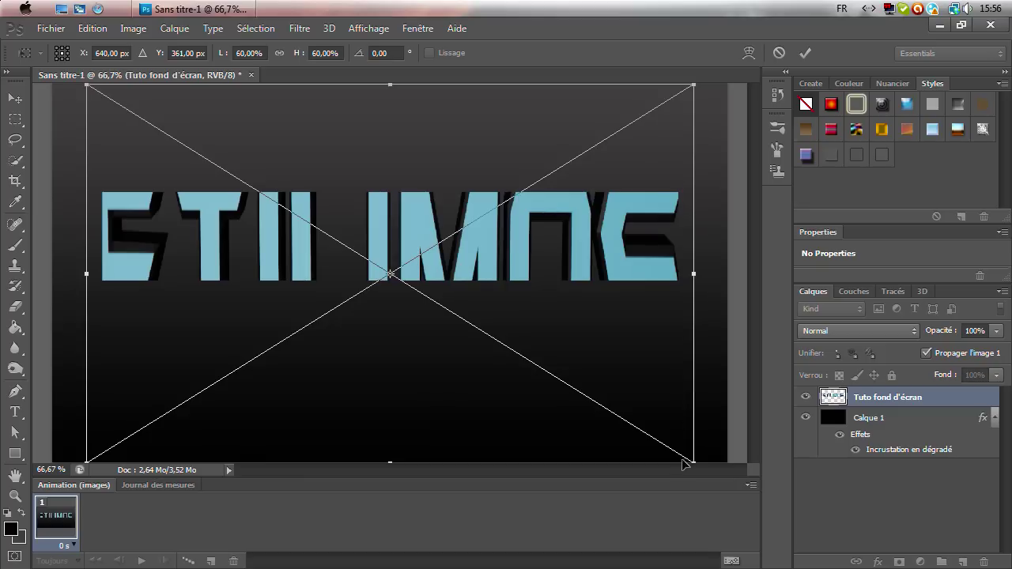
- Scale the ETILIMOS image to about 32%, centre and commit it, then rasterize the layer
drag(655, 427, 582, 363)
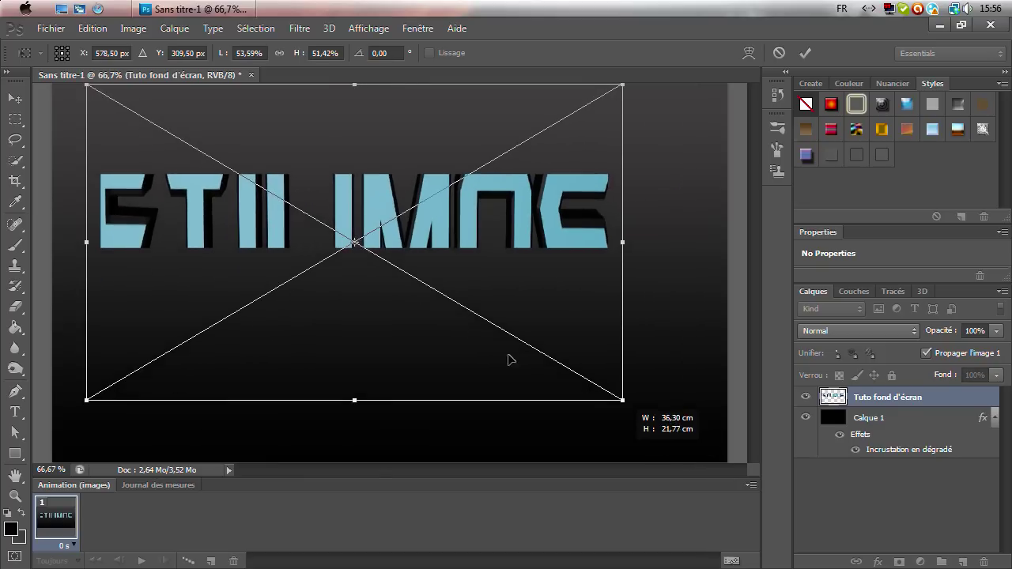
mouse_move(464, 340)
mouse_down()
mouse_move(505, 363)
mouse_move(481, 362)
mouse_up()
drag(668, 117, 579, 195)
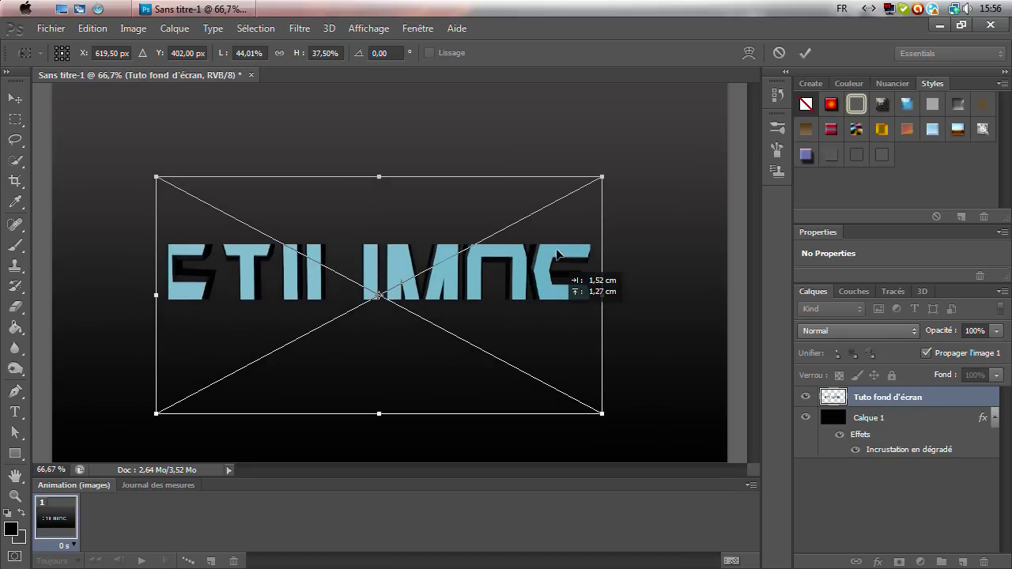
drag(556, 272, 581, 230)
mouse_move(565, 186)
mouse_down()
mouse_move(446, 257)
mouse_move(495, 263)
mouse_up()
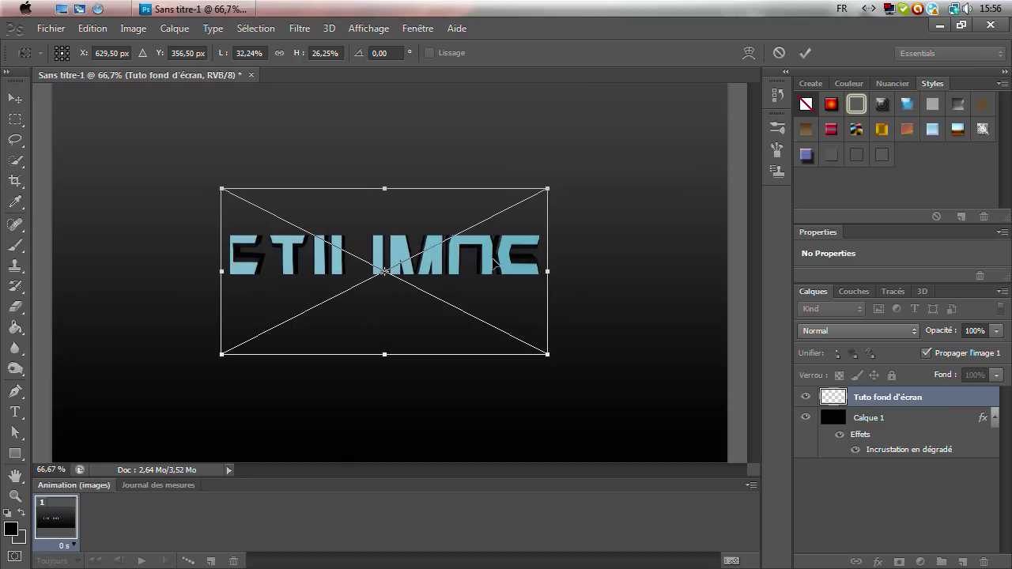
key(Right)
key(Right)
key(Right)
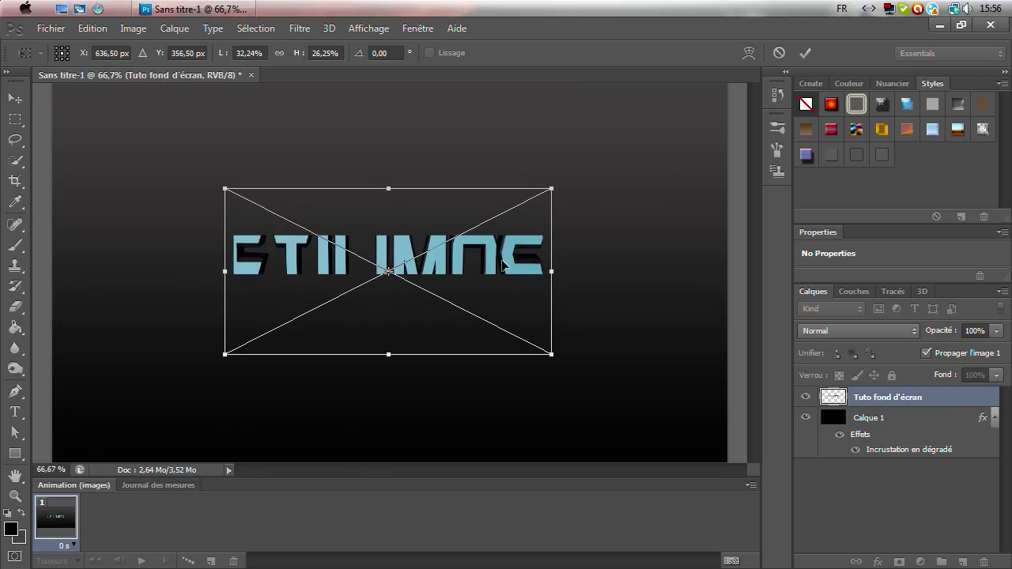
key(Return)
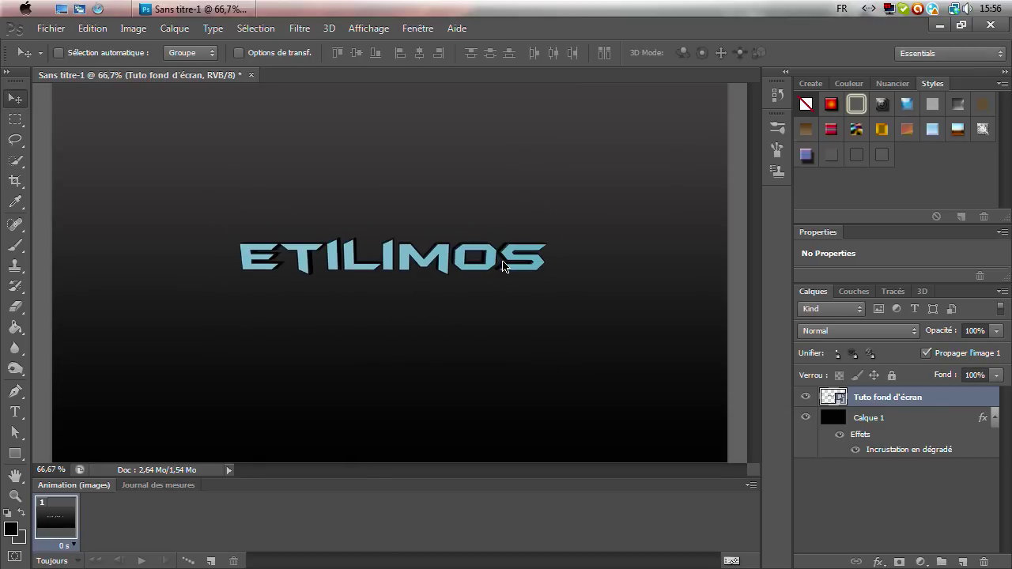
right_click(891, 403)
click(719, 238)
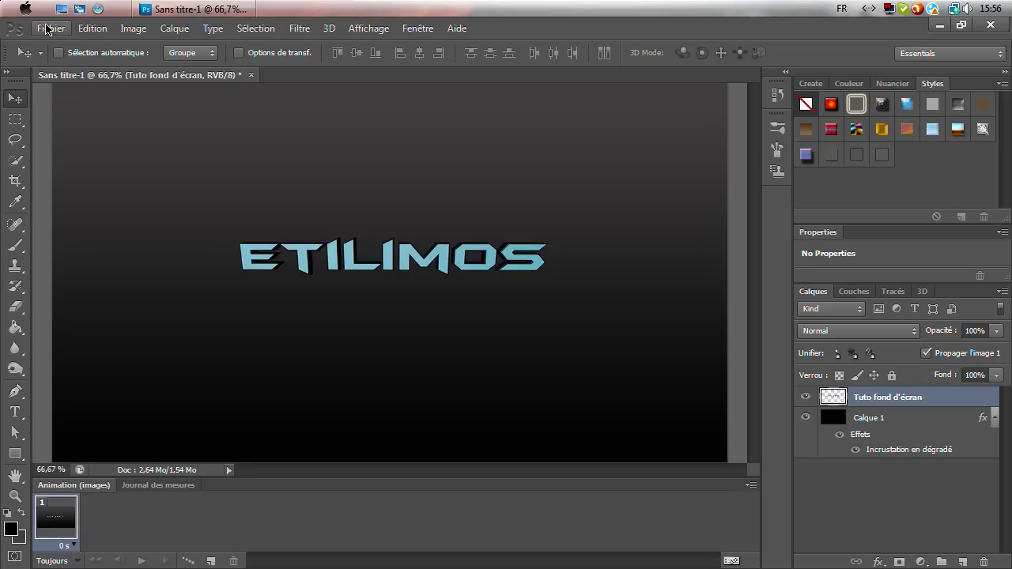
- Browse to the Textures folder in the import dialog and preview texture file 1
click(47, 29)
click(124, 283)
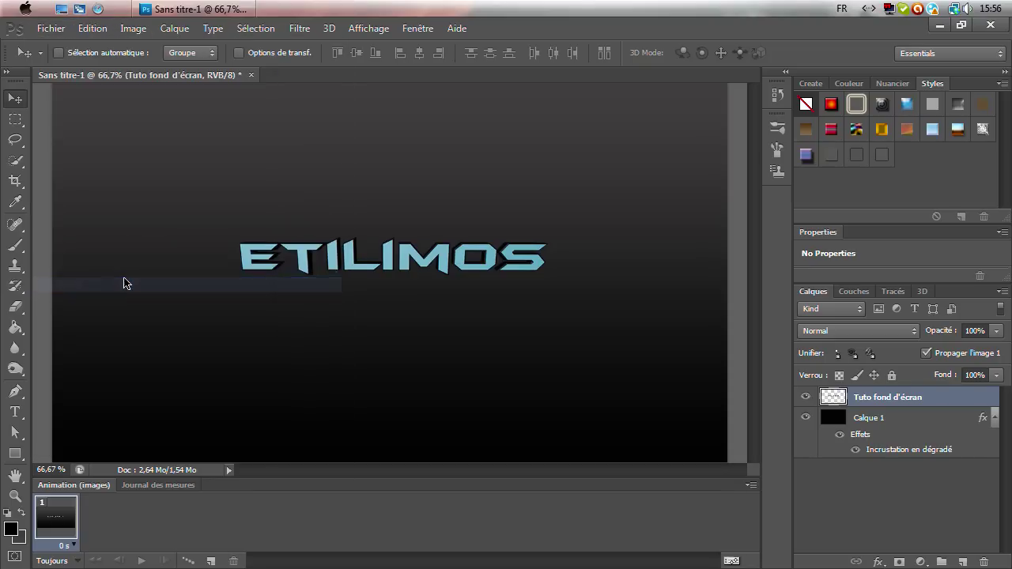
double_click(458, 399)
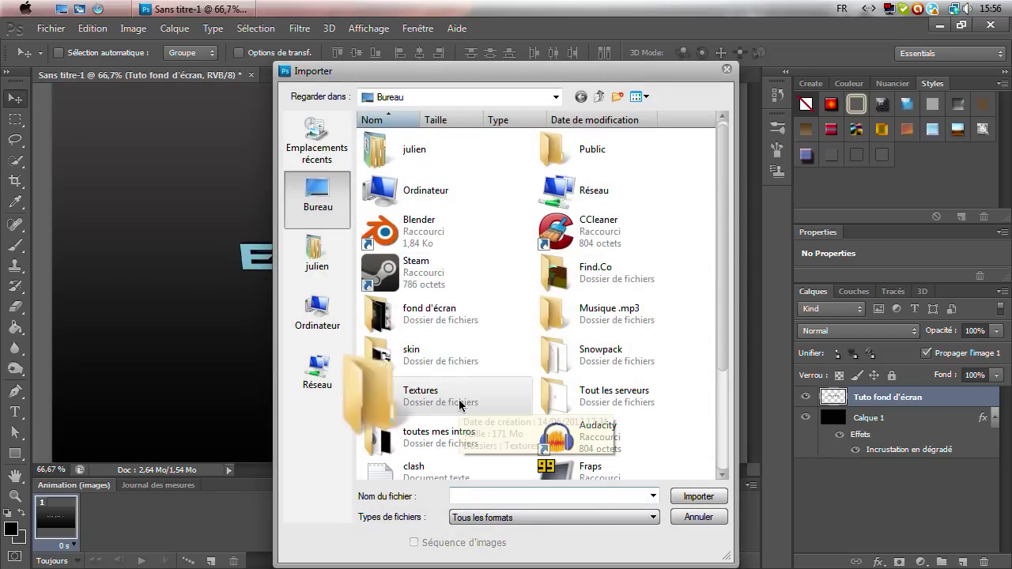
click(395, 168)
right_click(395, 168)
click(443, 151)
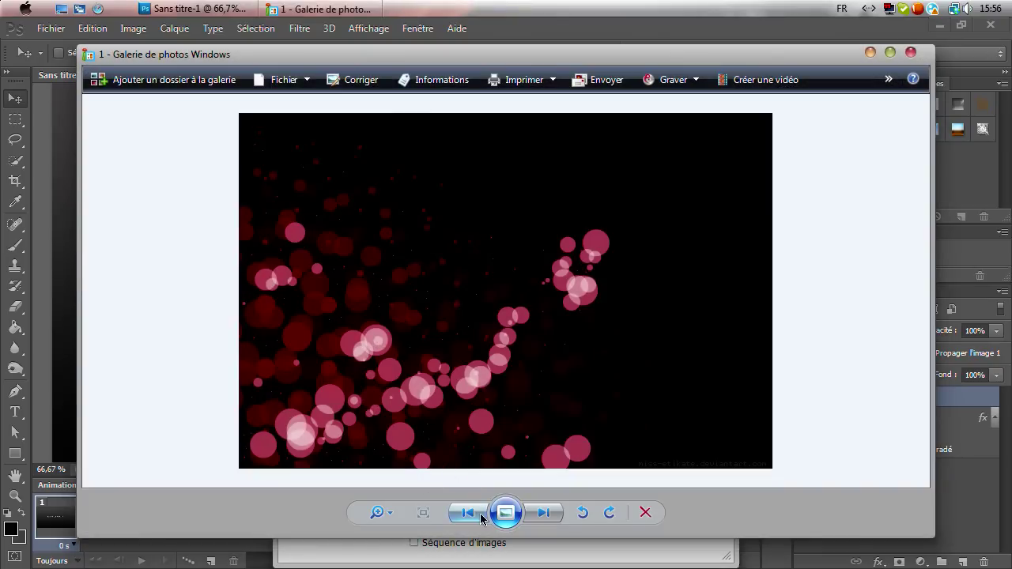
- Page through the textures in Photo Gallery to image 175, then close the viewer
click(479, 516)
click(479, 516)
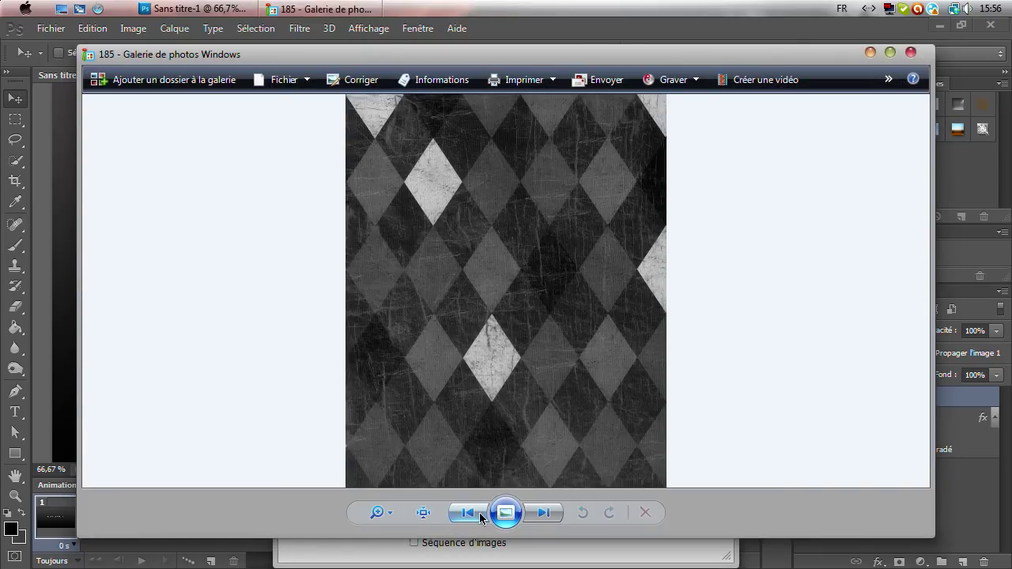
click(479, 516)
click(479, 517)
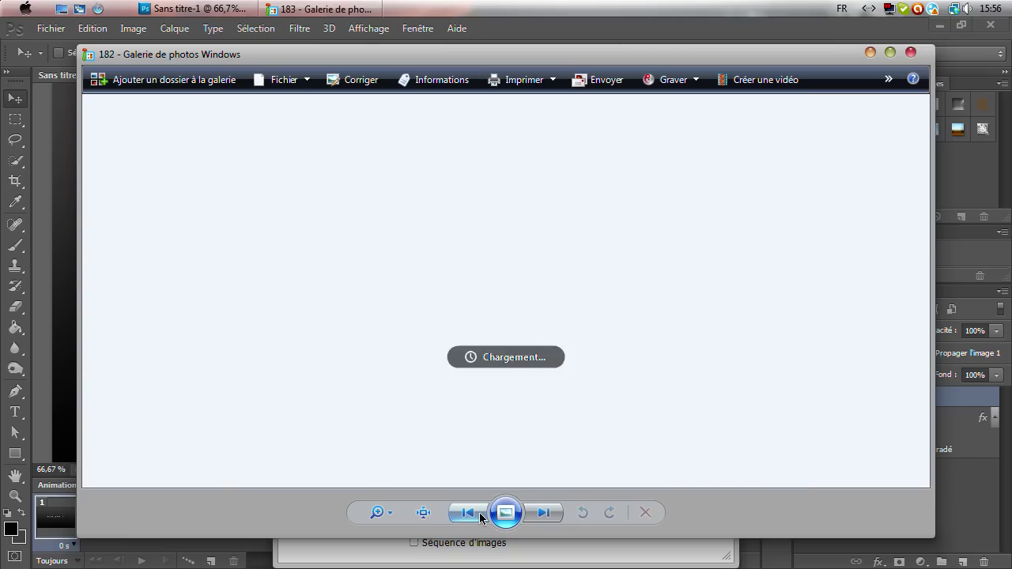
click(479, 516)
click(479, 516)
click(479, 516)
click(479, 516)
click(479, 516)
click(479, 516)
click(480, 517)
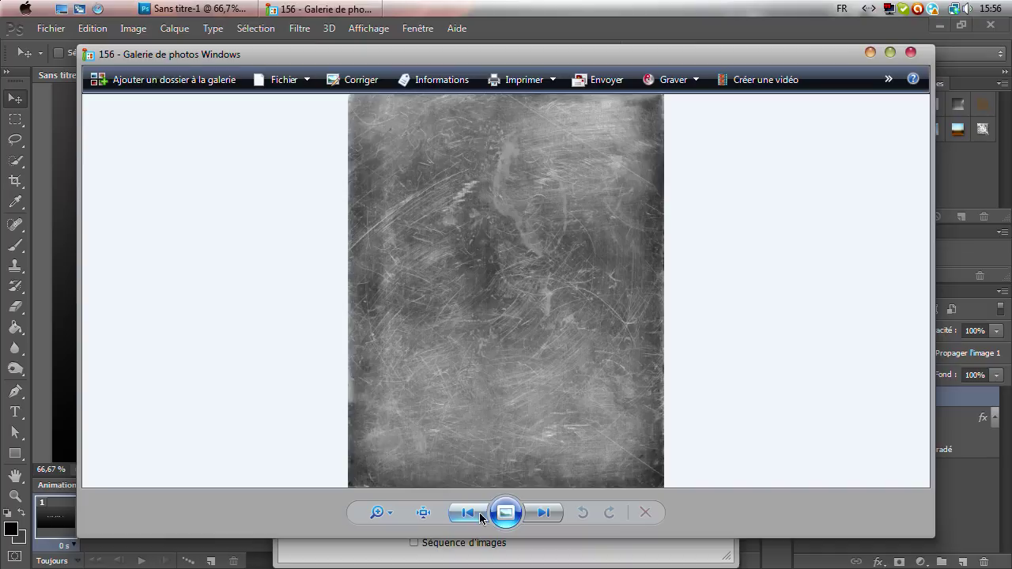
click(542, 512)
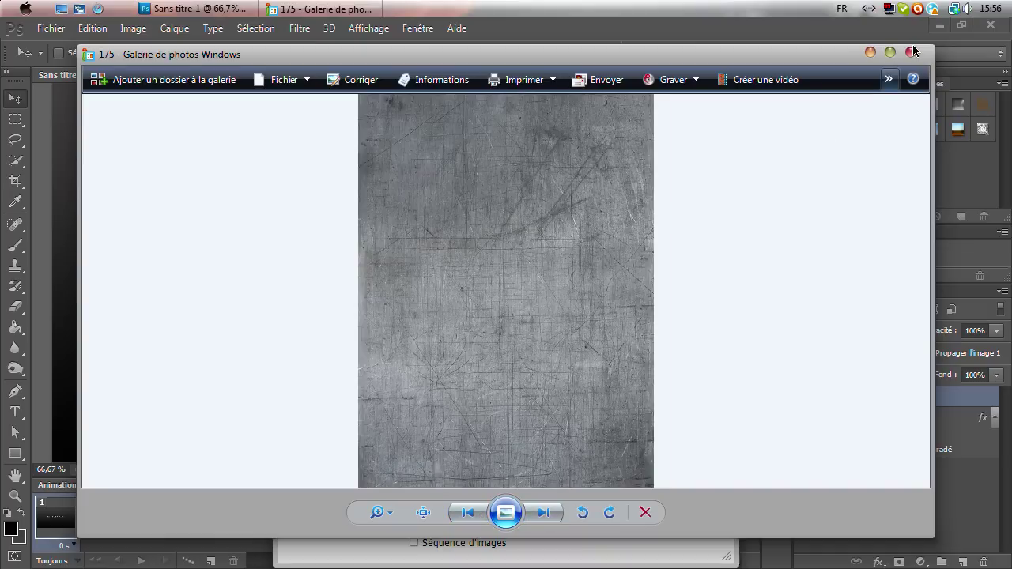
click(910, 53)
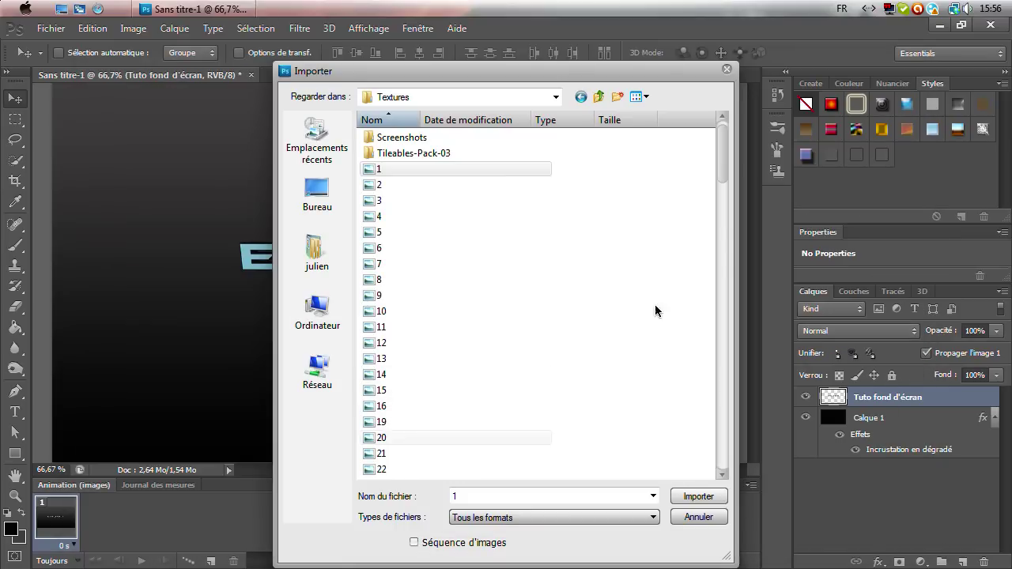
- Place texture 175 and stretch it across the full canvas
drag(725, 182, 716, 466)
double_click(407, 377)
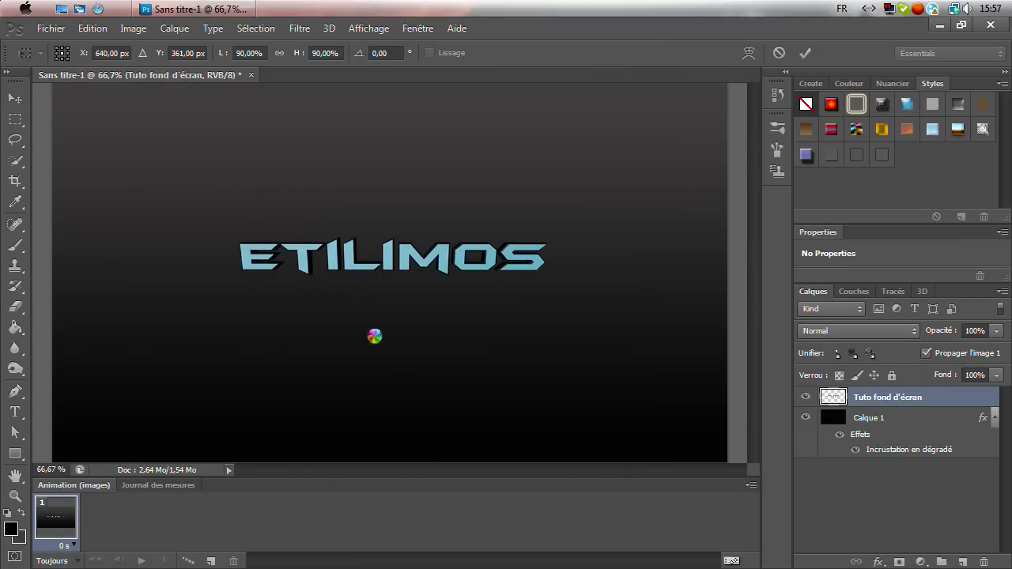
drag(246, 83, 52, 87)
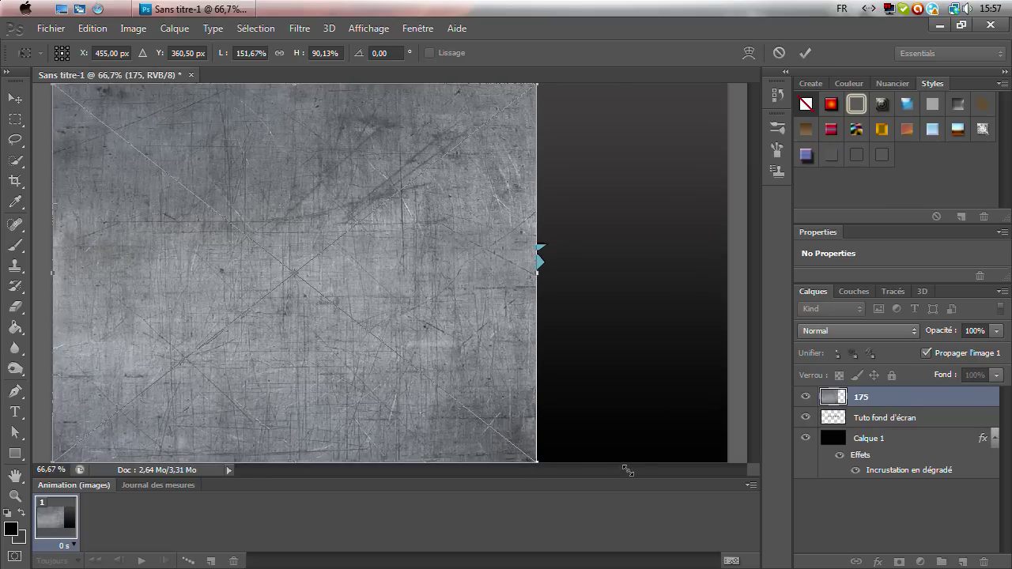
drag(627, 471, 728, 466)
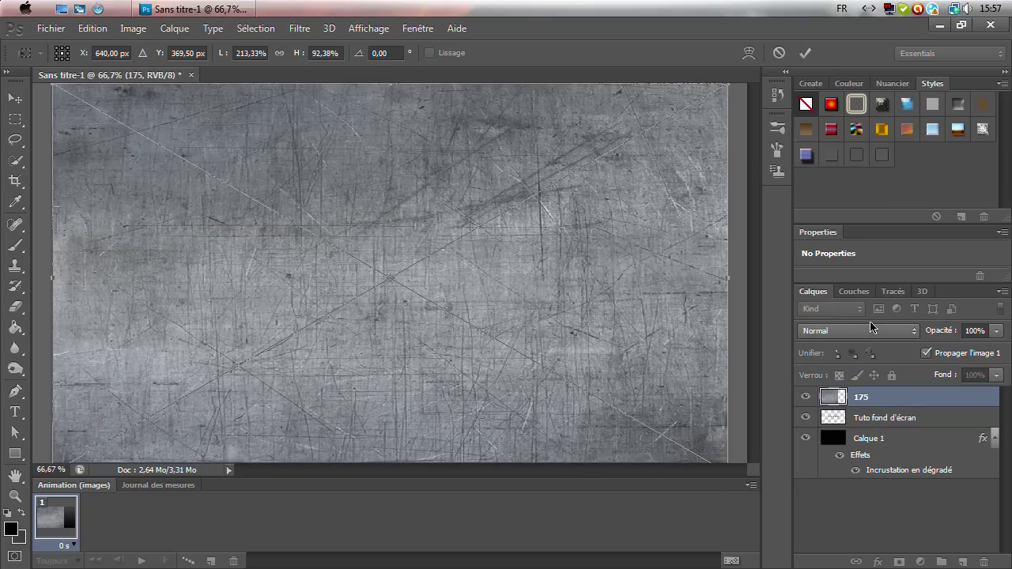
- Set texture 175 to Superposition, commit it, move it below the text, and hide the gradient layer
click(876, 331)
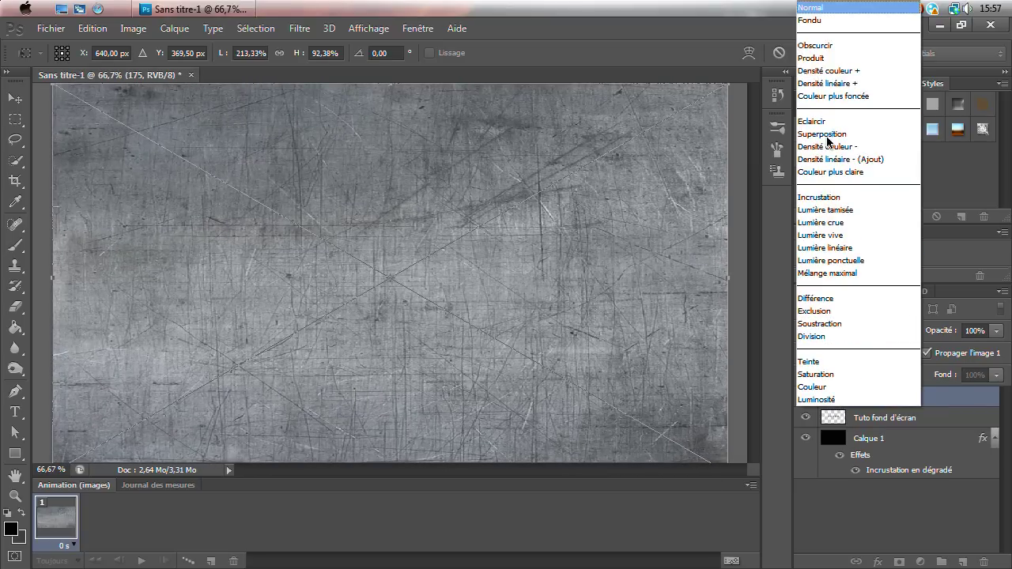
click(827, 136)
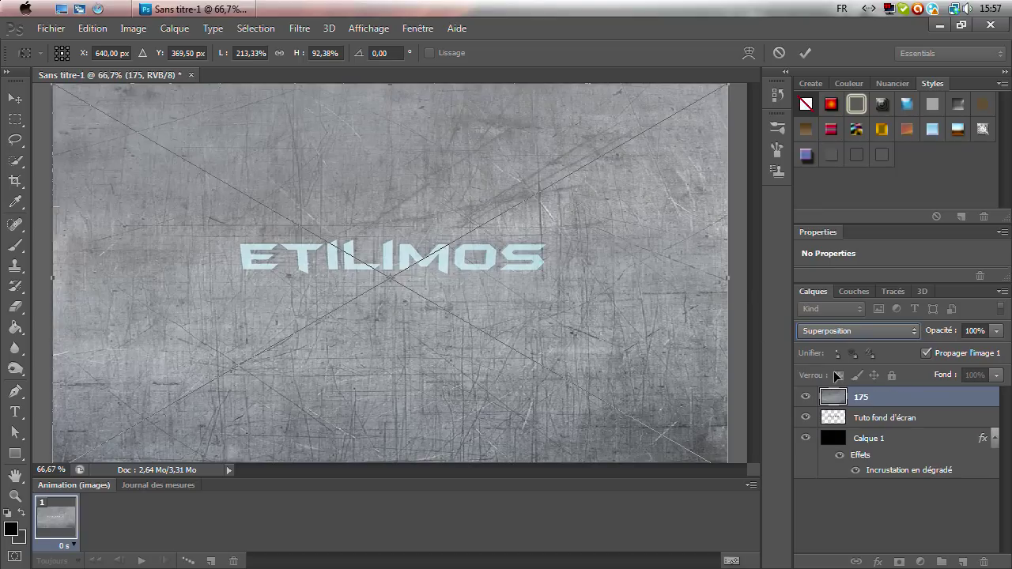
key(Return)
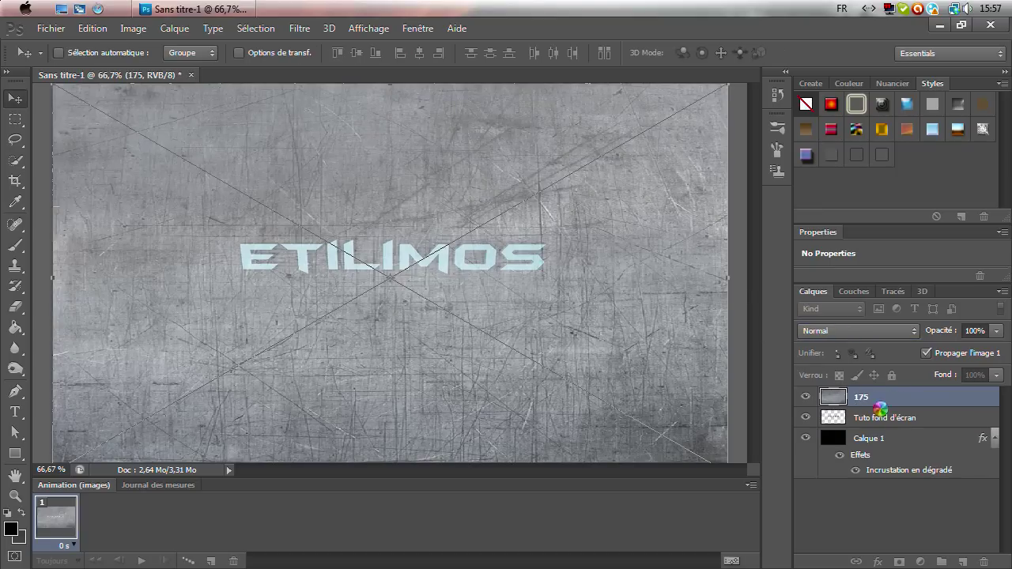
mouse_move(876, 401)
mouse_down()
mouse_move(892, 489)
mouse_move(884, 416)
mouse_up()
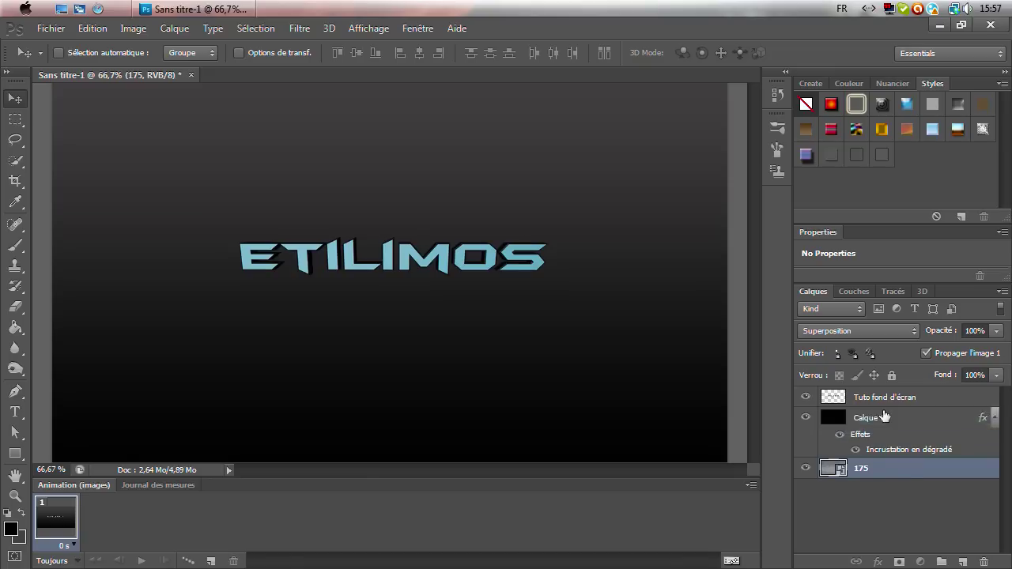
click(805, 438)
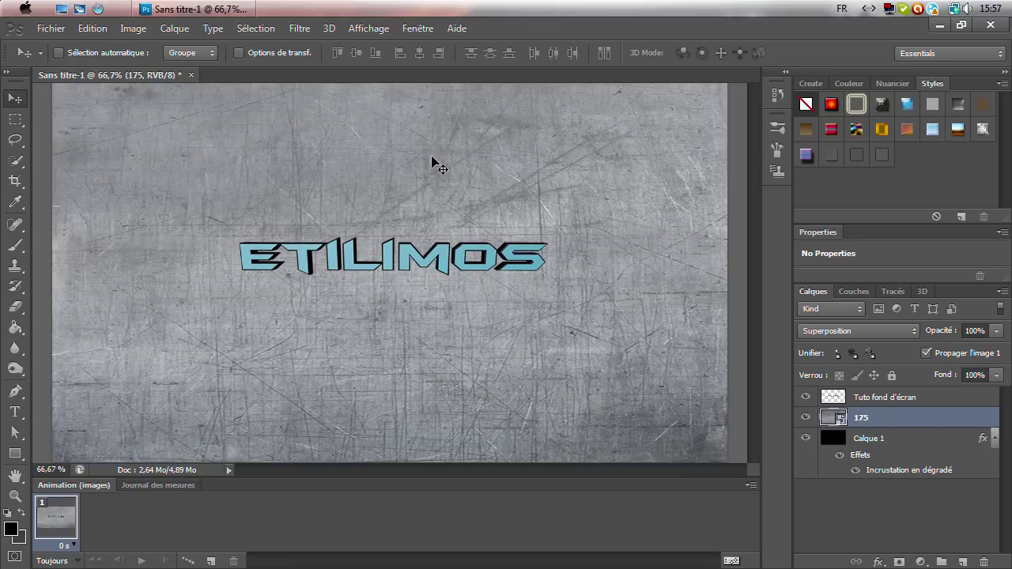
- Navigate the import dialog to Textures > Tileables-Pack-03 > PNG and place the Rust-3 texture
click(46, 29)
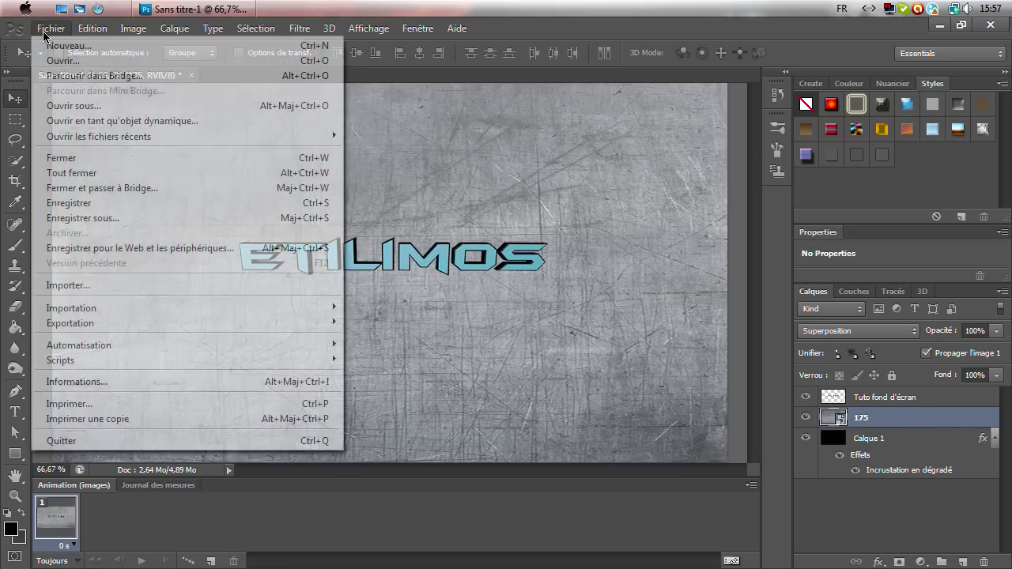
click(112, 283)
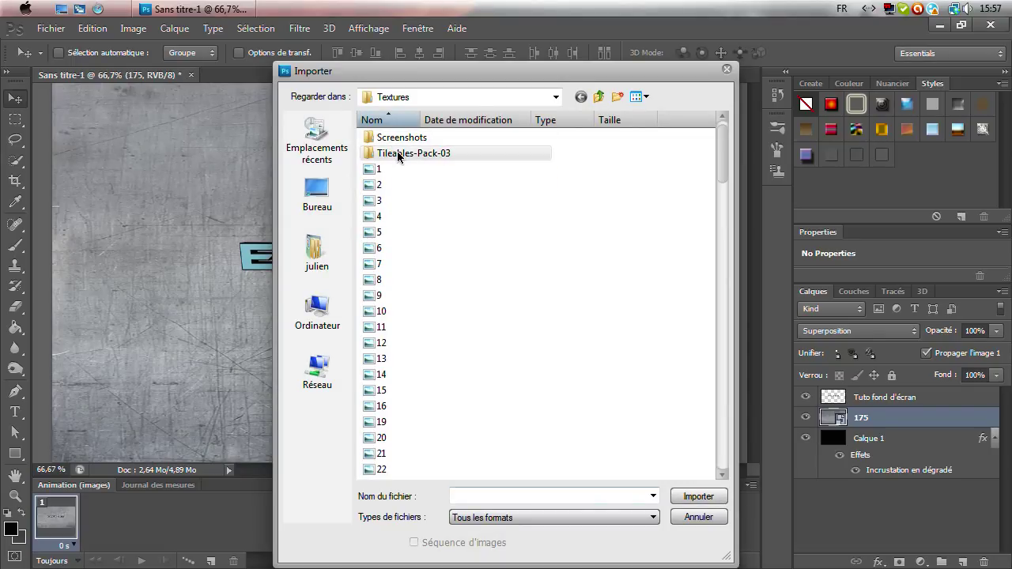
double_click(393, 137)
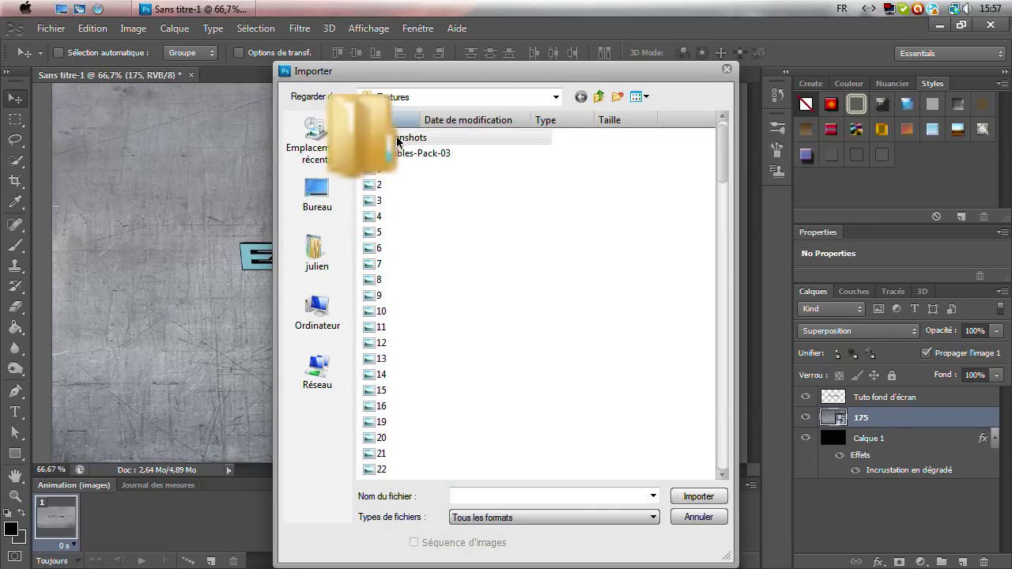
click(596, 98)
double_click(439, 153)
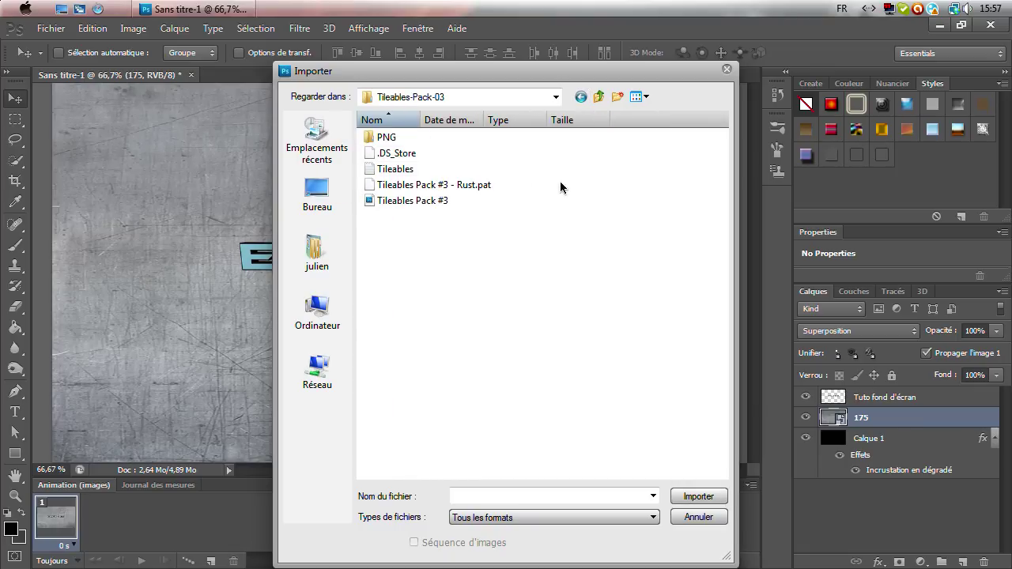
double_click(421, 139)
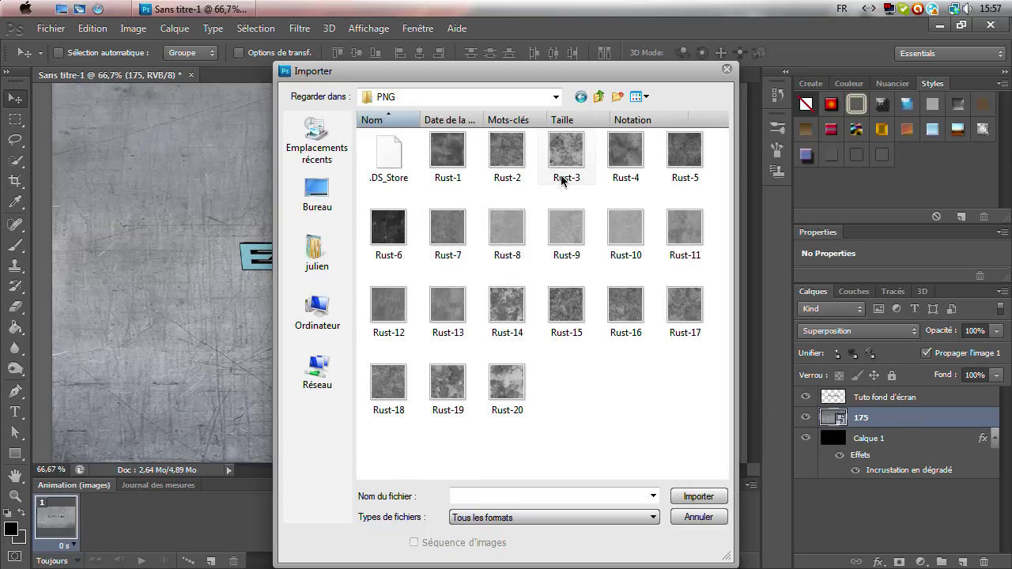
double_click(566, 162)
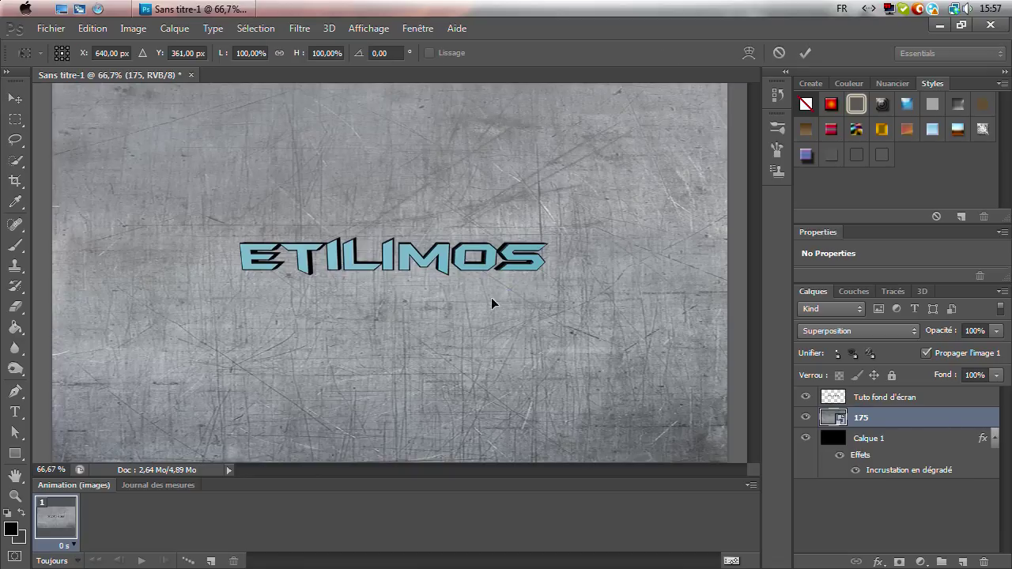
drag(592, 216, 605, 395)
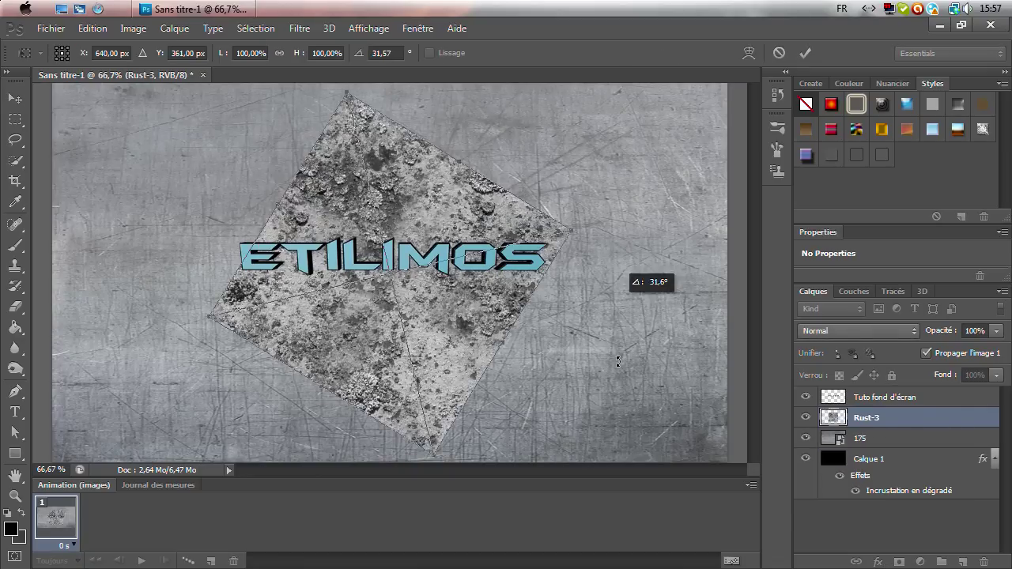
drag(584, 268, 610, 338)
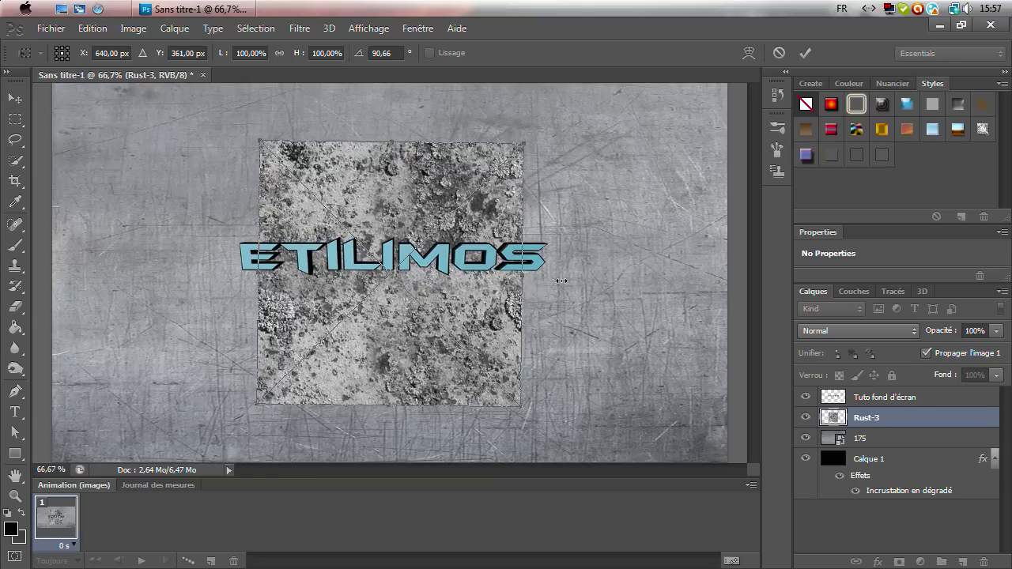
drag(562, 281, 569, 280)
drag(230, 276, 228, 276)
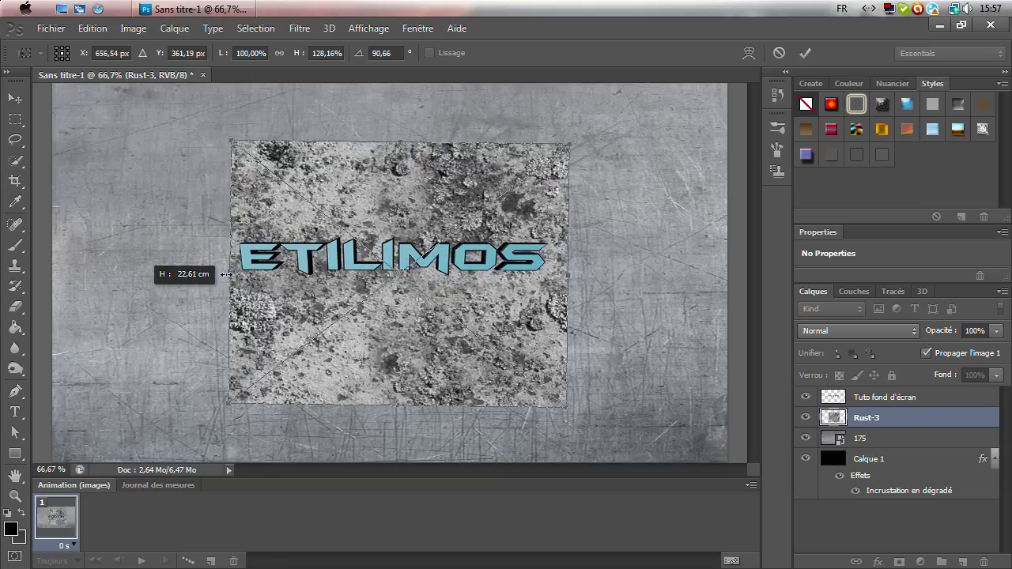
click(830, 331)
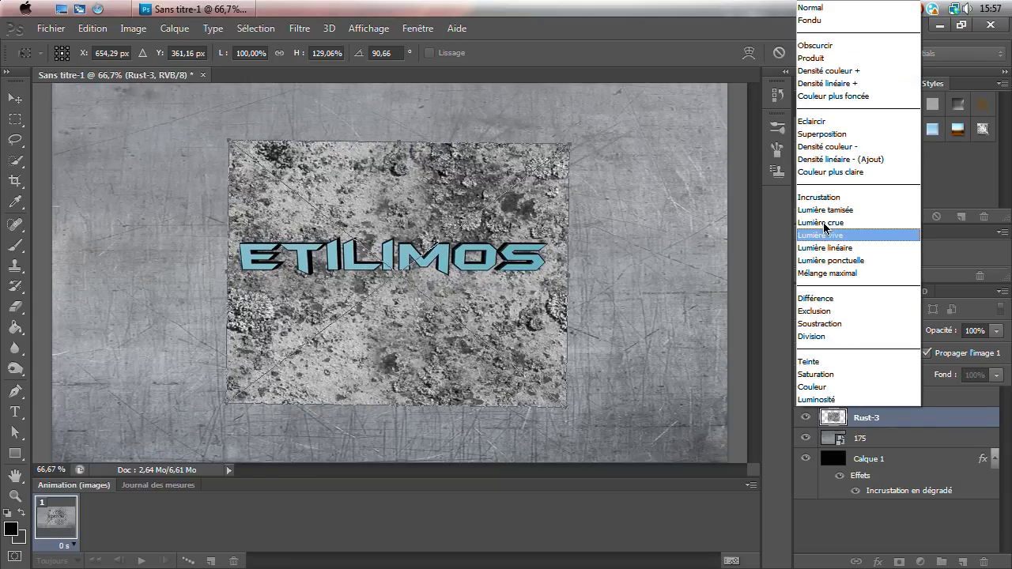
click(832, 197)
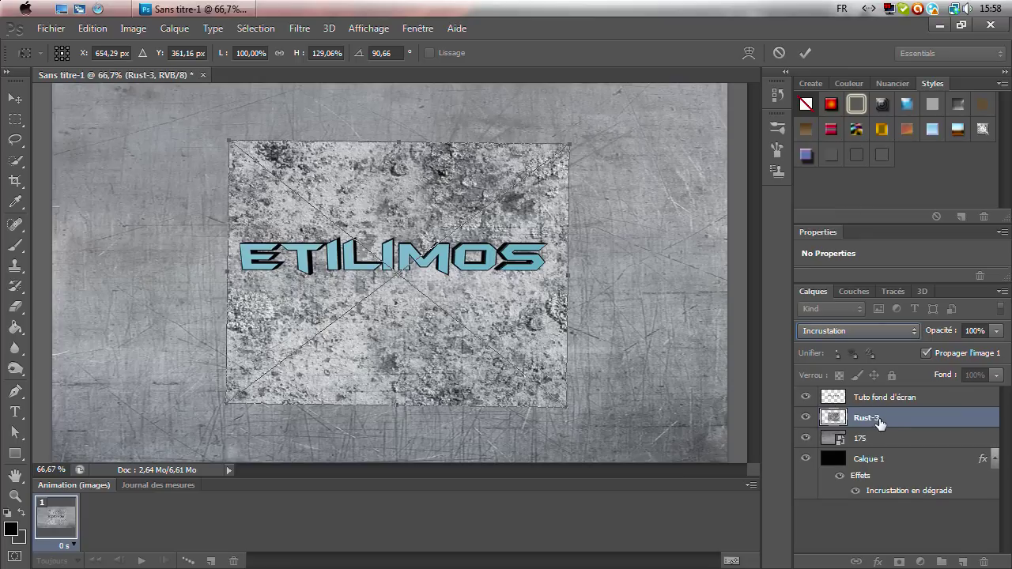
click(871, 331)
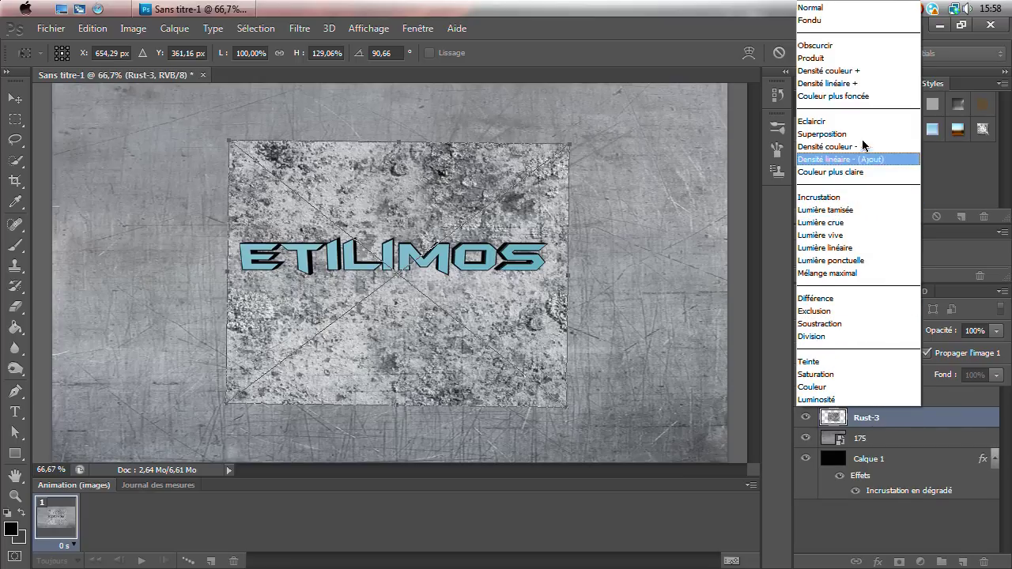
click(838, 134)
key(Return)
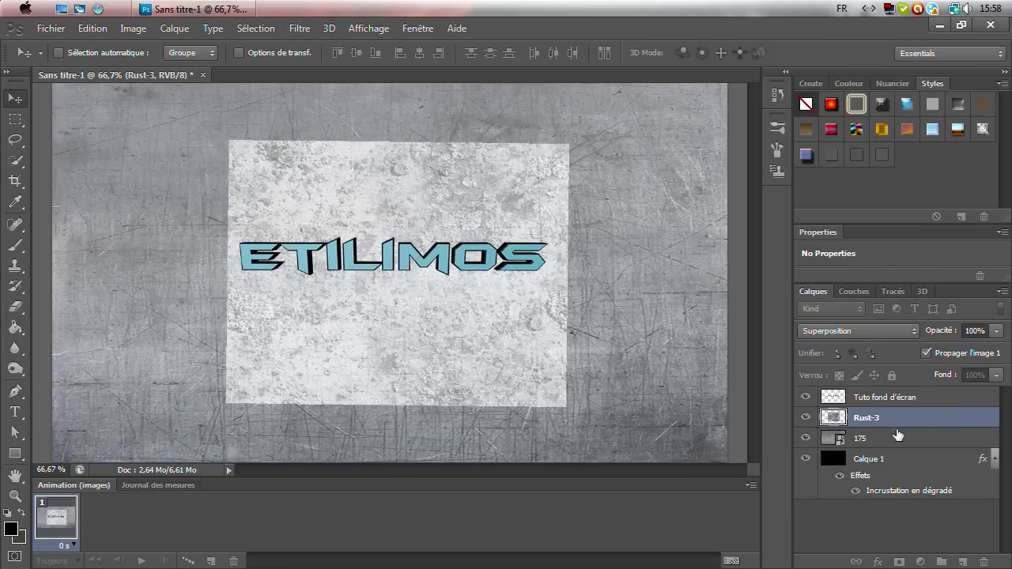
mouse_move(897, 435)
mouse_down()
mouse_move(907, 504)
mouse_move(896, 400)
mouse_up()
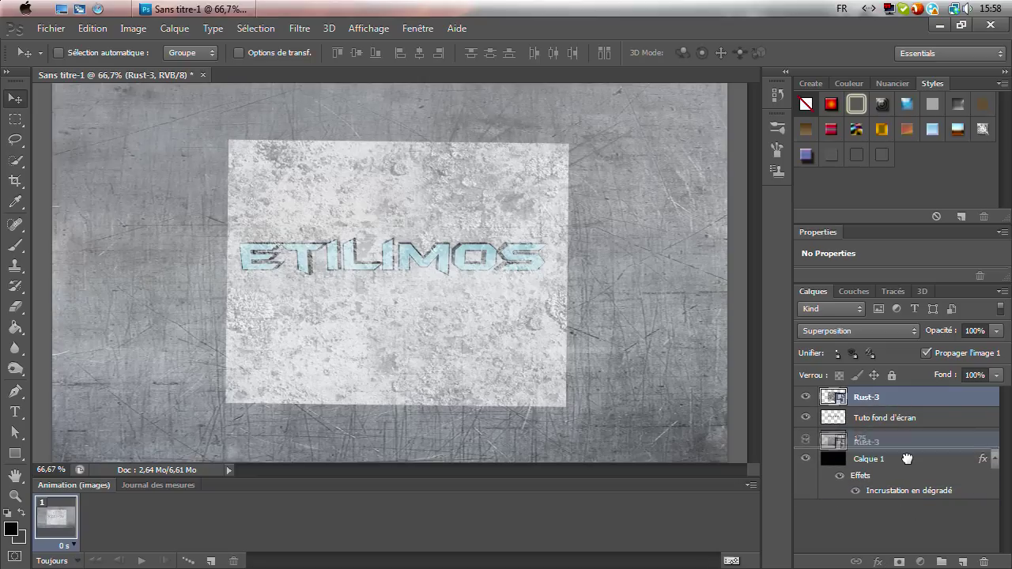
drag(909, 433, 912, 438)
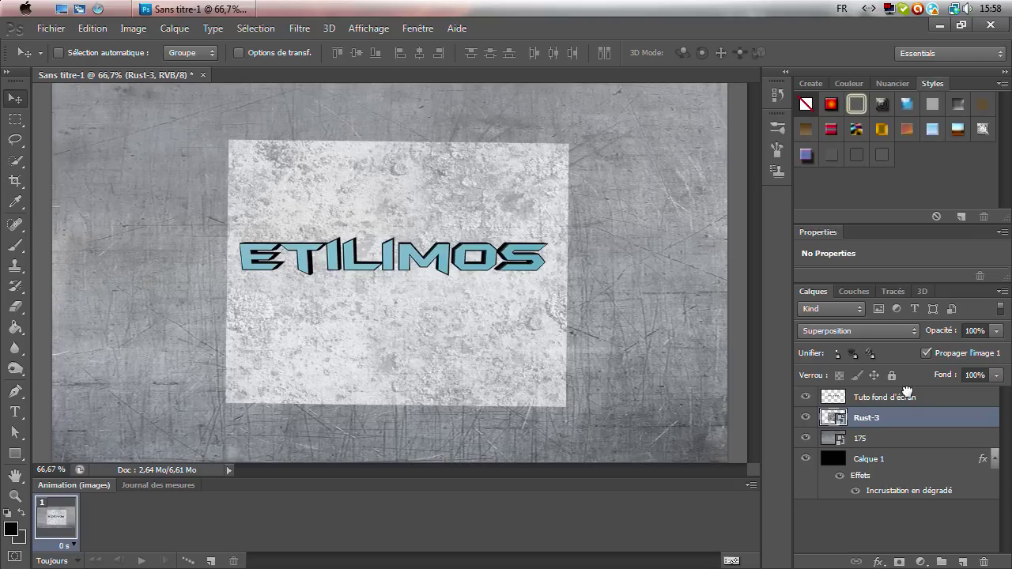
drag(907, 393, 905, 391)
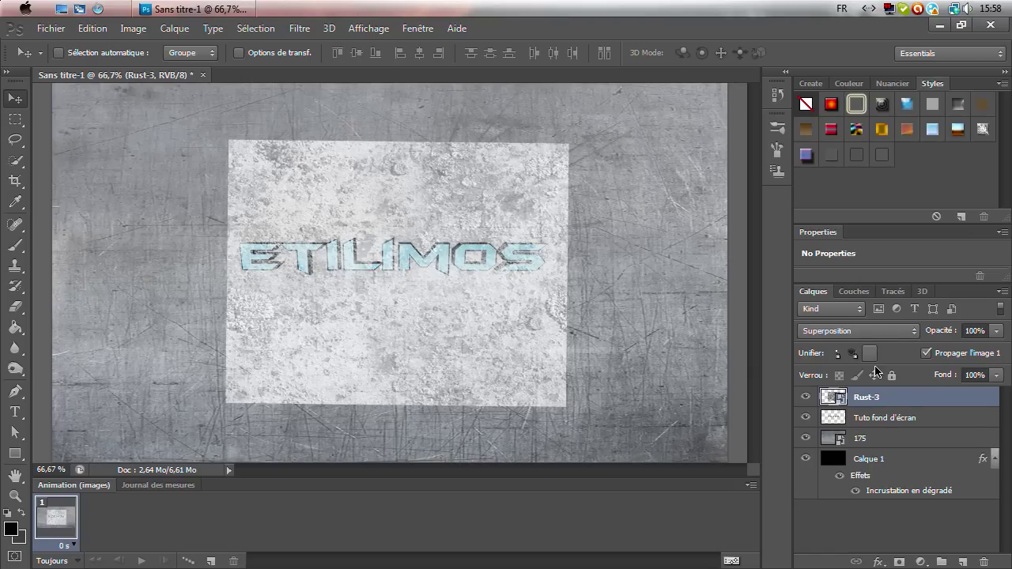
click(844, 331)
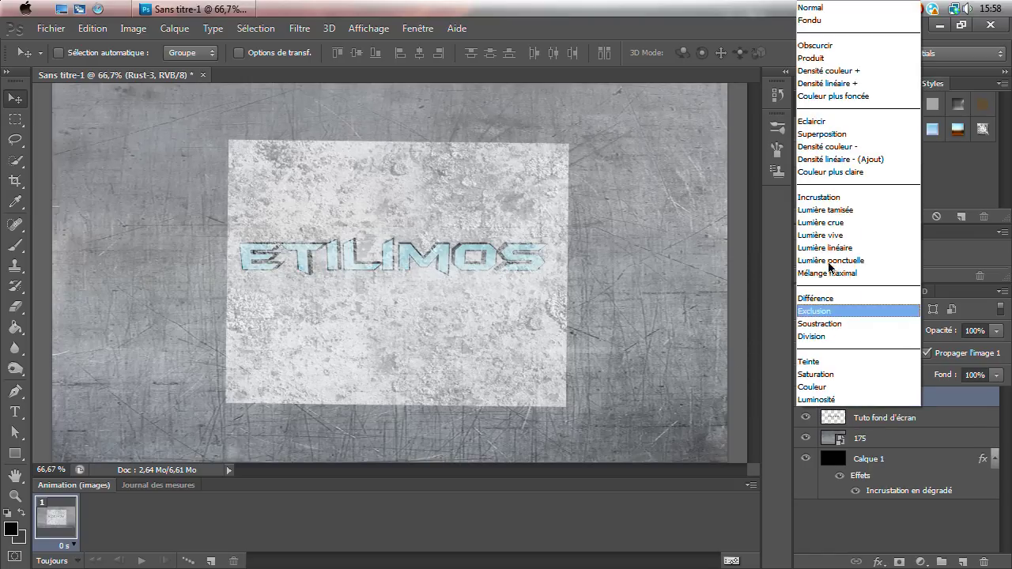
click(853, 195)
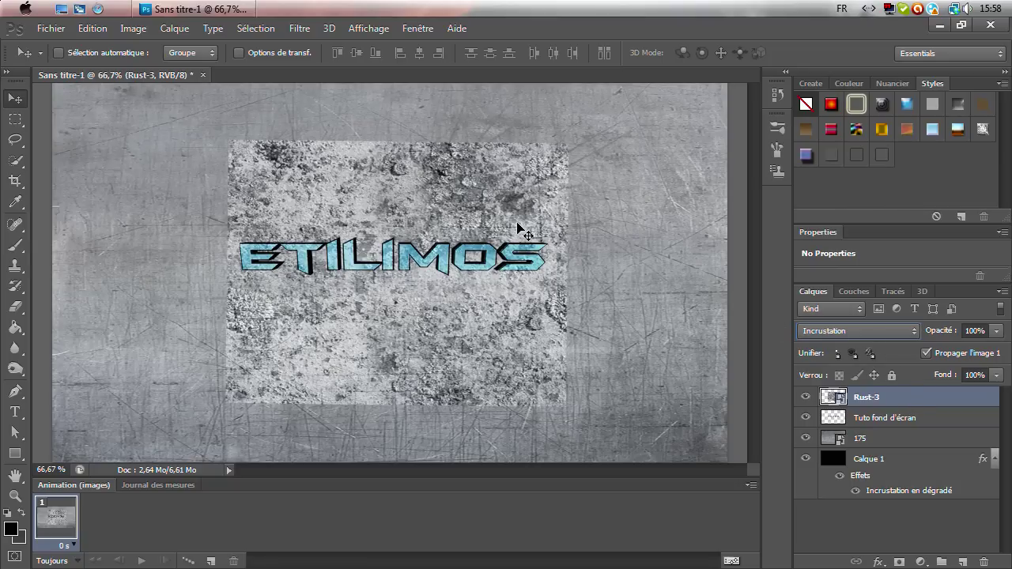
right_click(862, 400)
click(886, 399)
key(Delete)
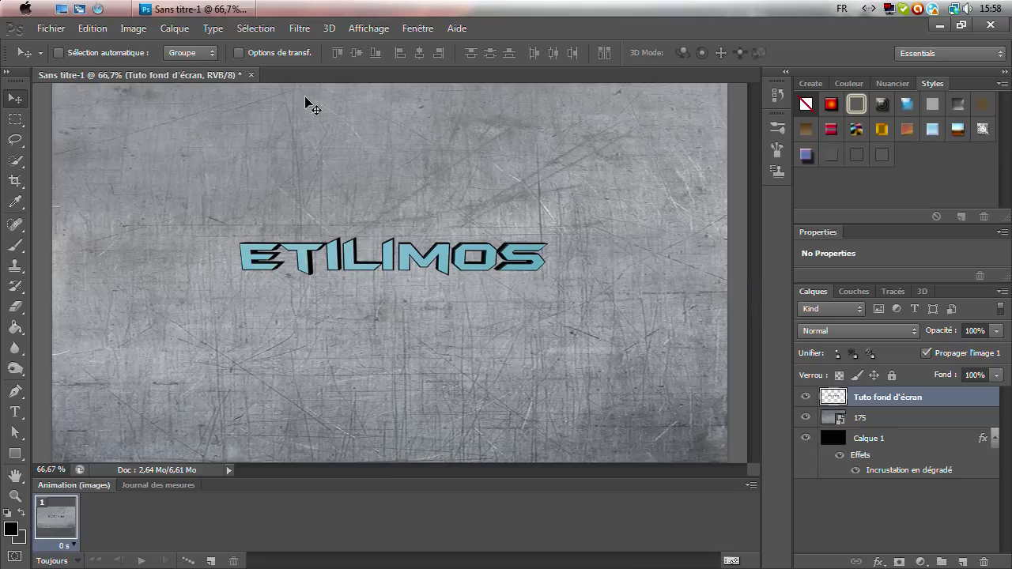
click(50, 28)
- Import the Bullet2 casing image from the Bullets folder
click(207, 285)
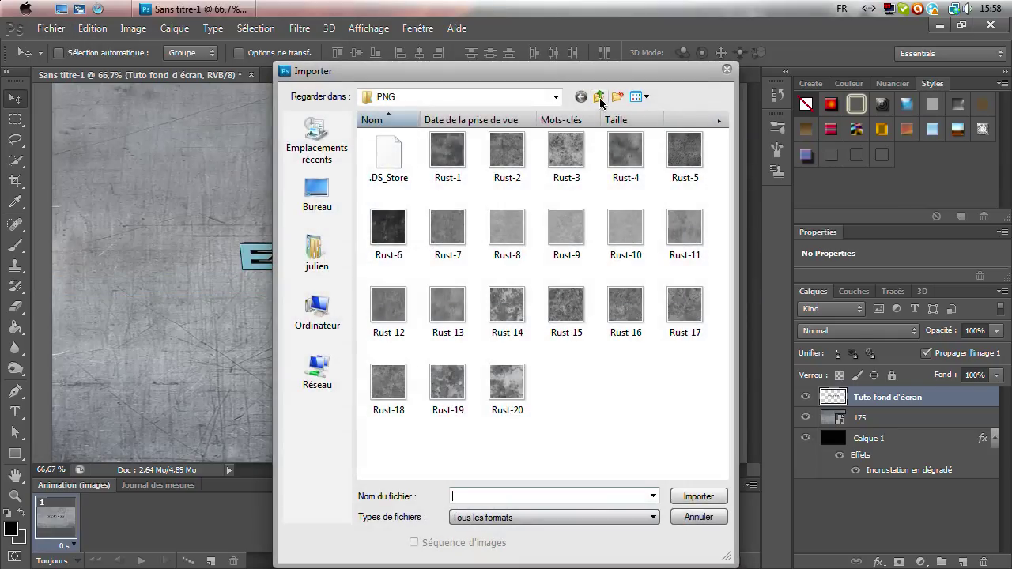
click(598, 96)
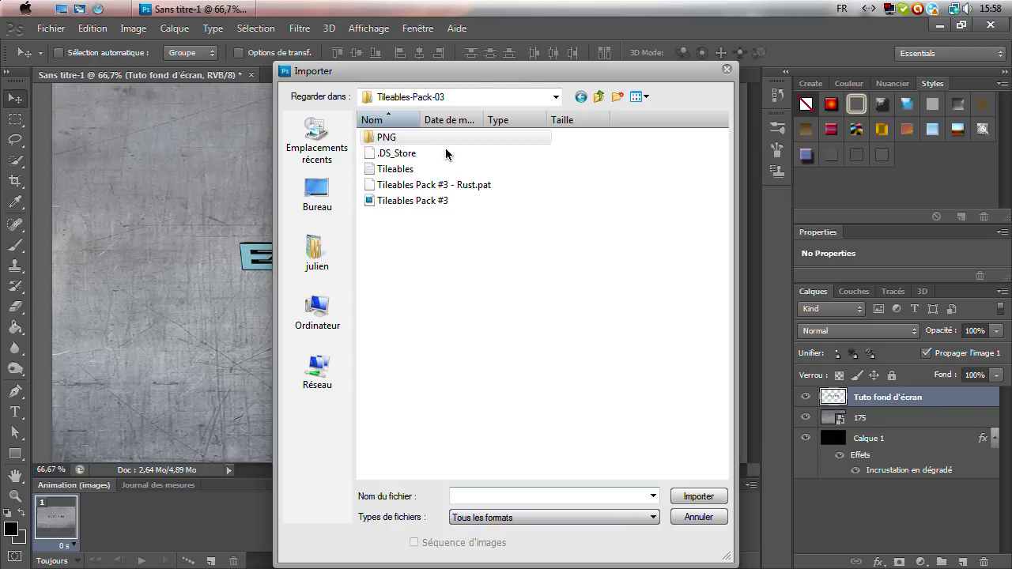
click(598, 97)
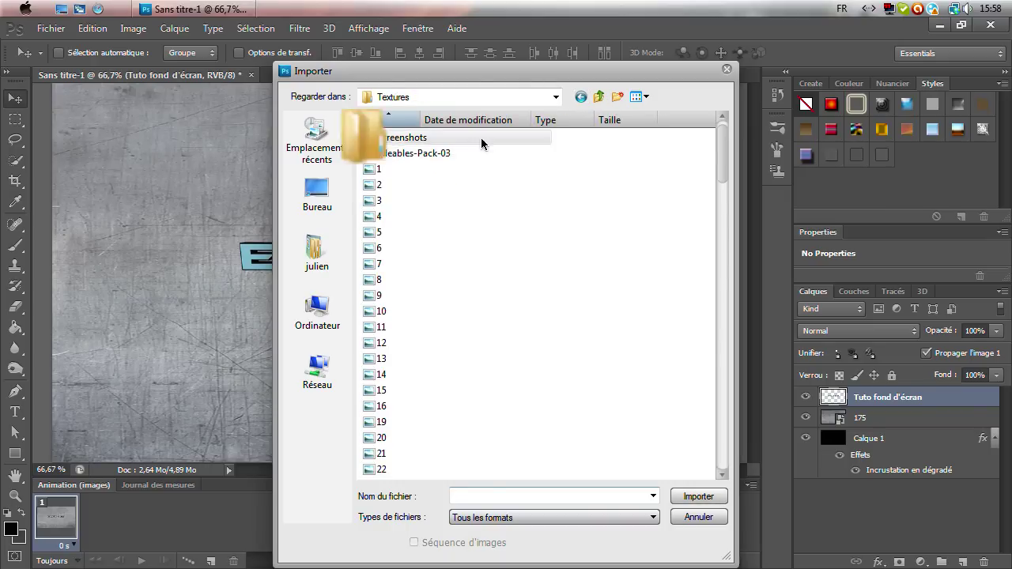
double_click(391, 136)
double_click(396, 155)
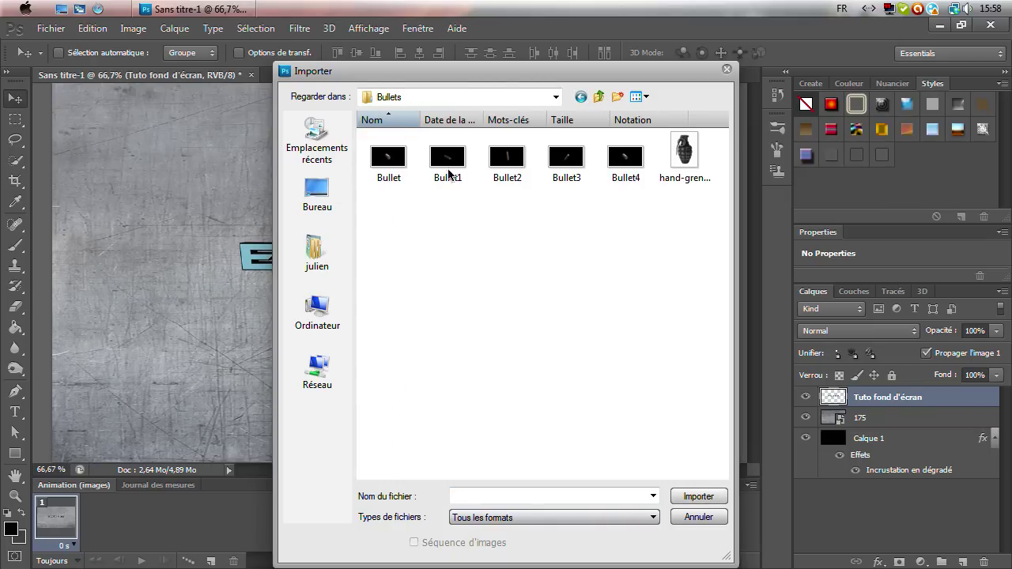
double_click(522, 166)
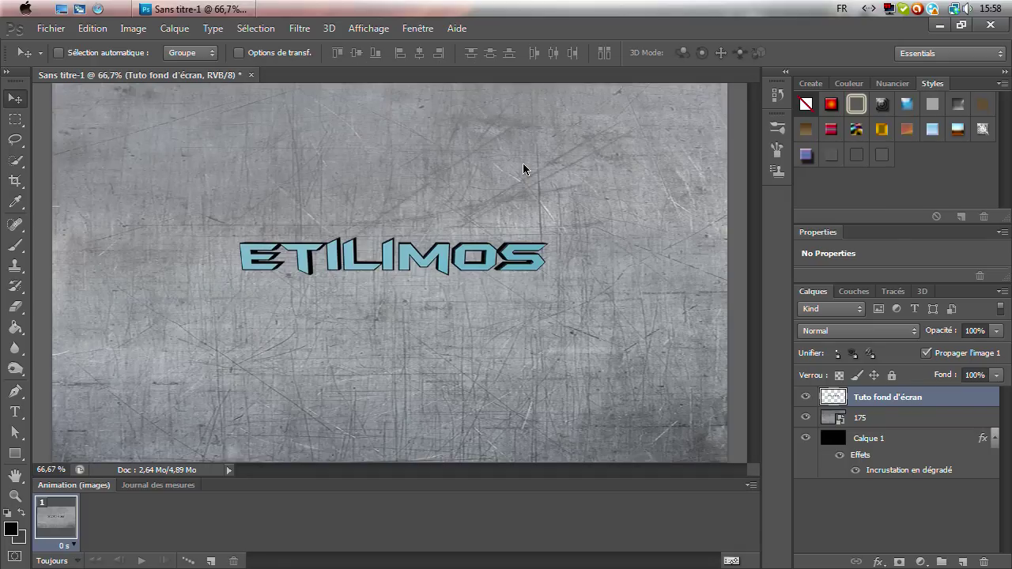
- Set Bullet2 to Superposition, tilt it about -56° and commit it at the top right
drag(519, 279, 659, 190)
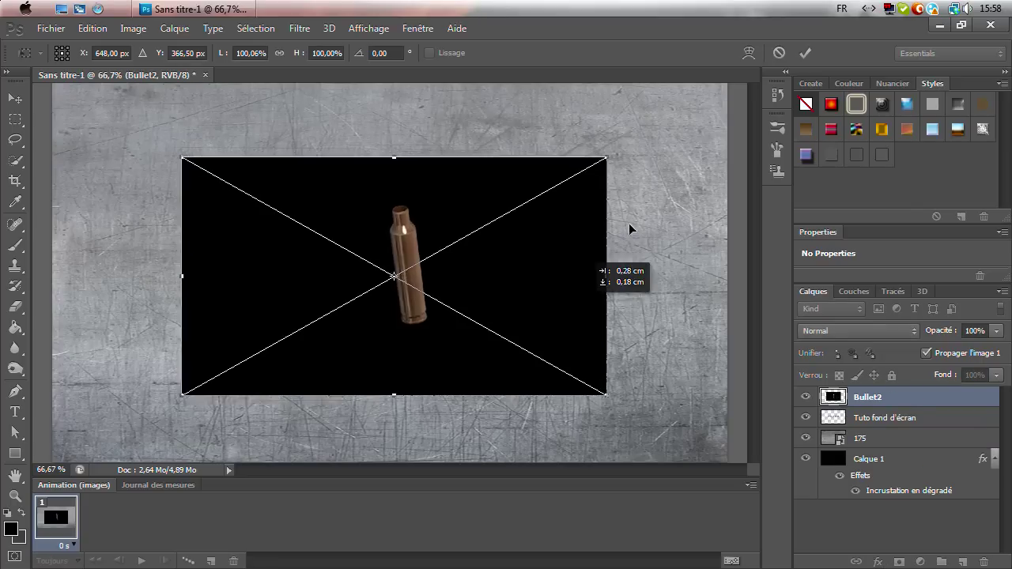
click(857, 339)
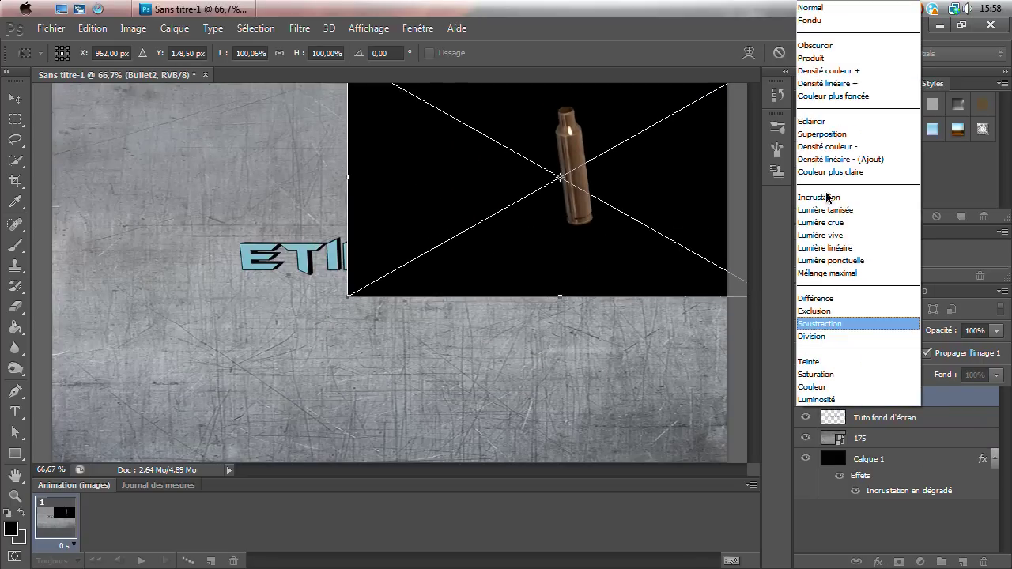
key(Escape)
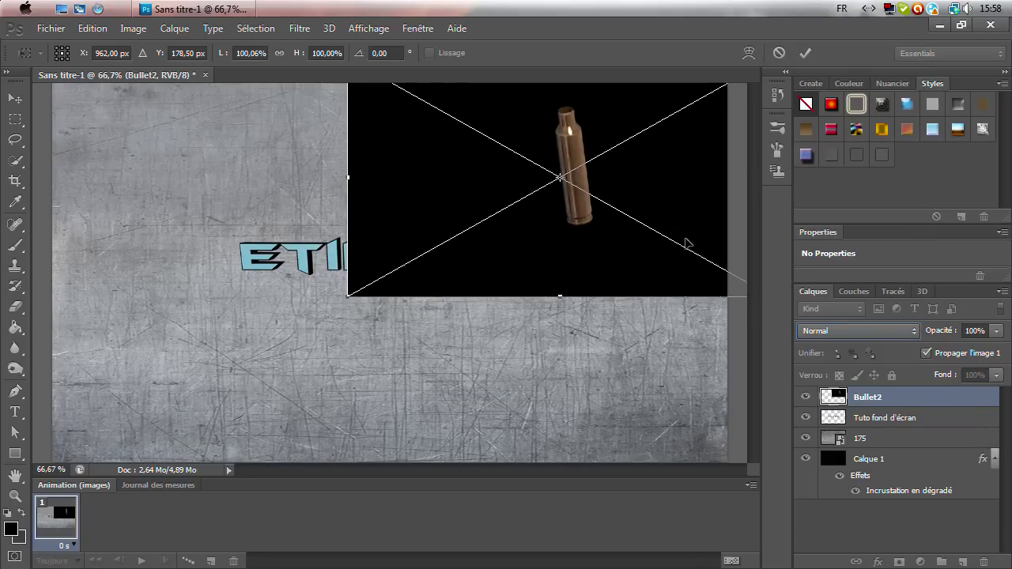
click(815, 337)
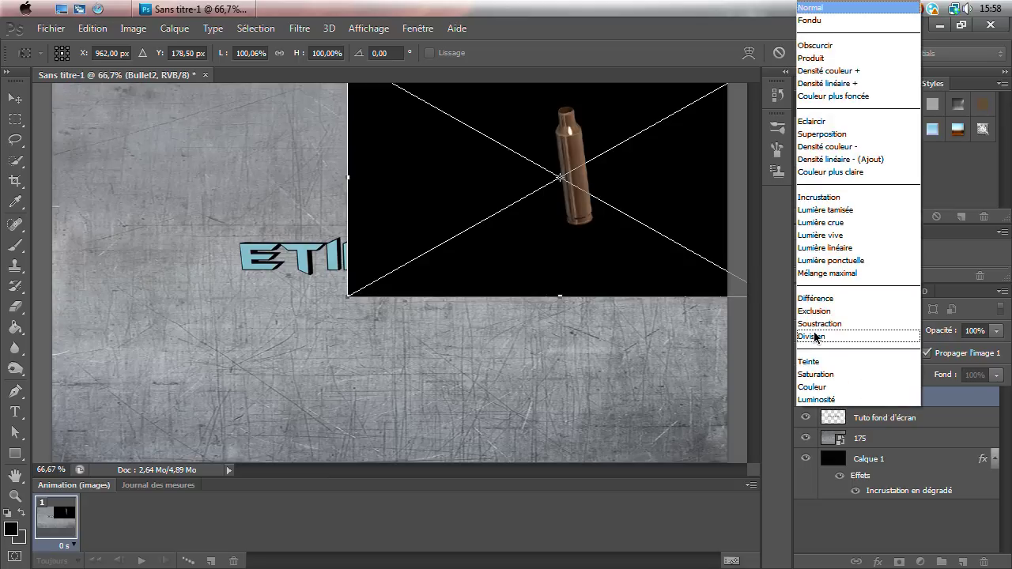
click(827, 138)
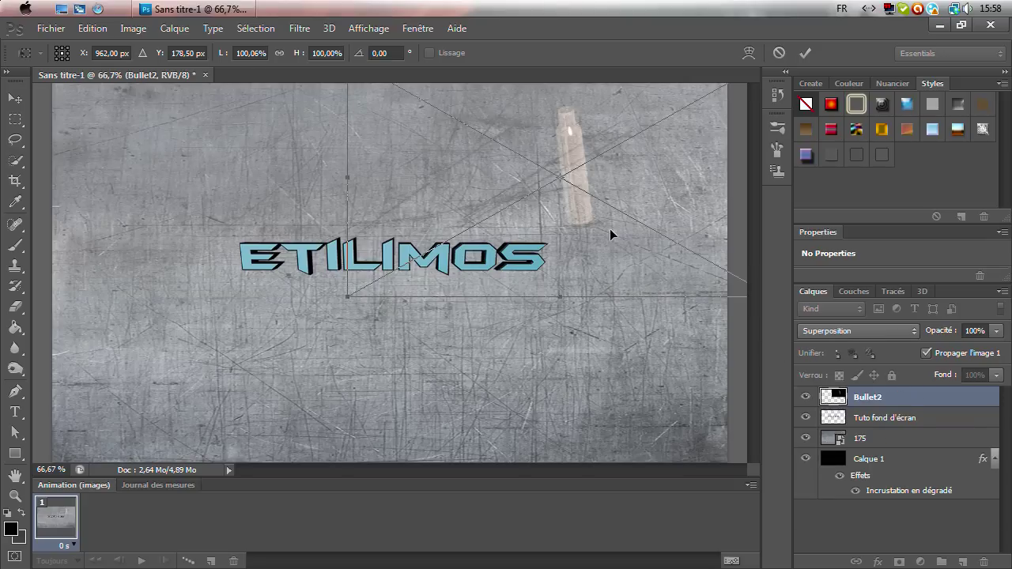
mouse_move(316, 301)
mouse_down()
mouse_move(551, 398)
mouse_move(509, 387)
mouse_move(534, 309)
mouse_up()
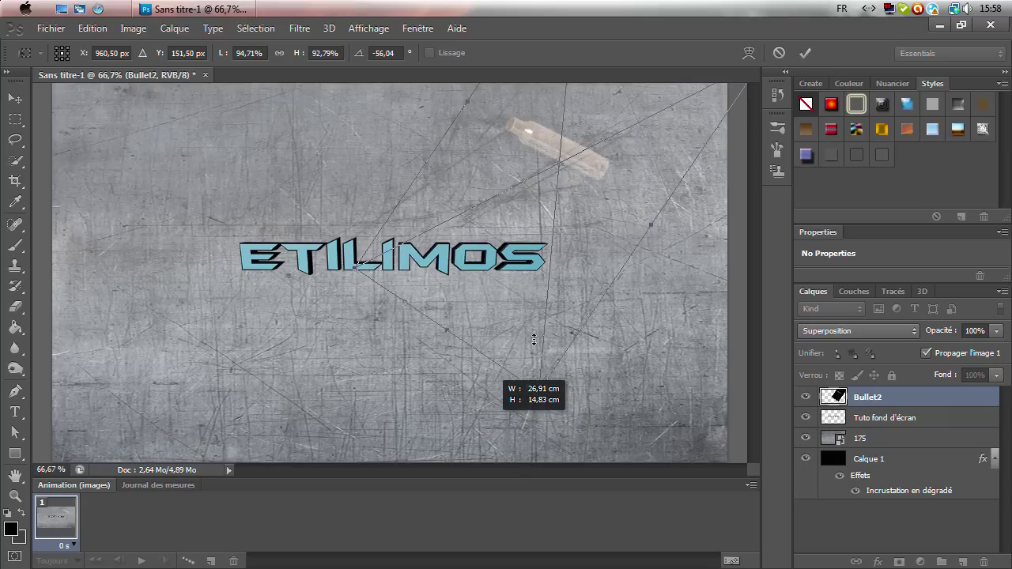
drag(603, 159, 613, 187)
key(Return)
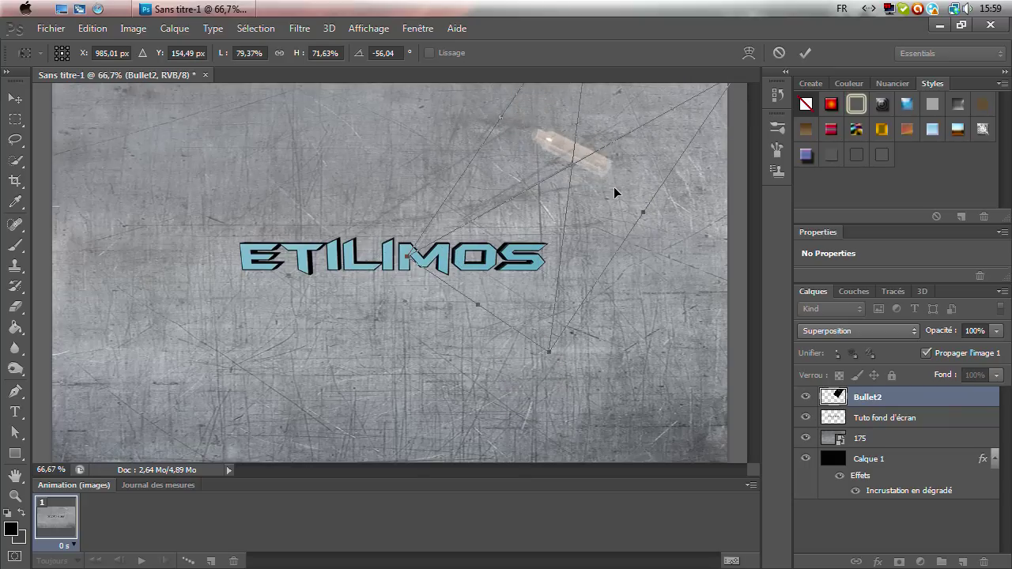
click(867, 439)
- Delete the 175 metal texture layer and place the Bullet casing image
key(Delete)
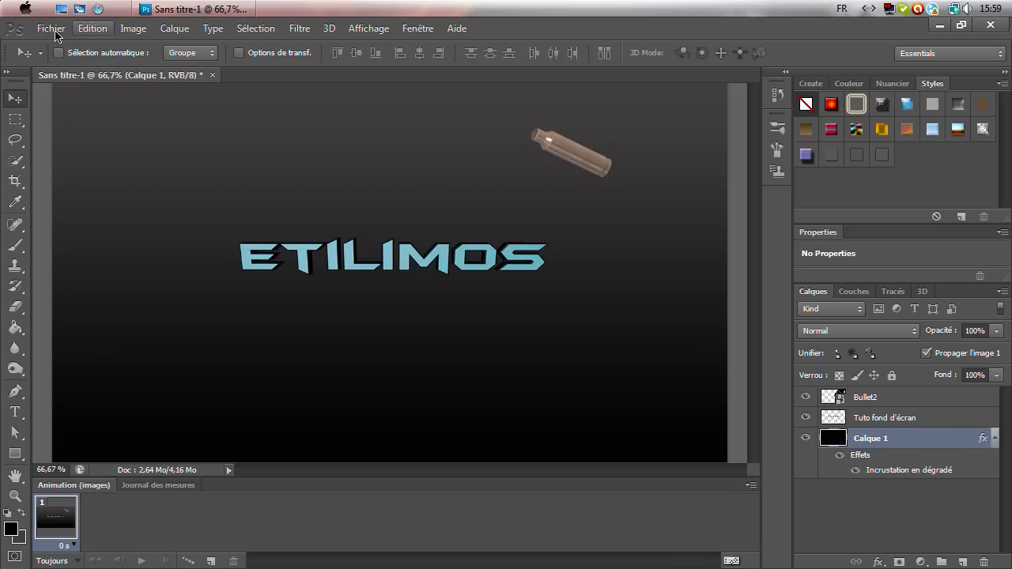
click(53, 29)
click(187, 282)
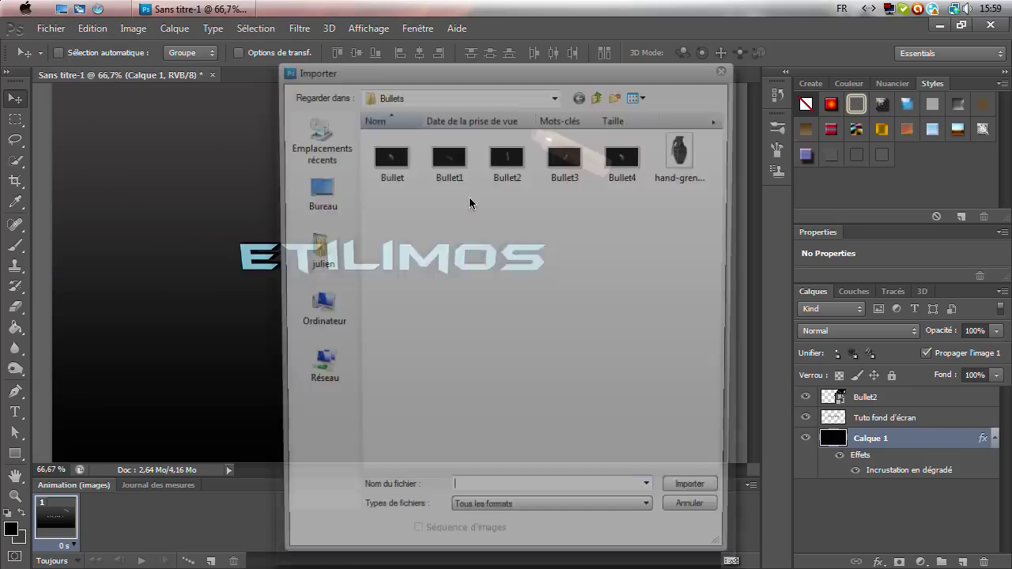
click(391, 158)
key(Return)
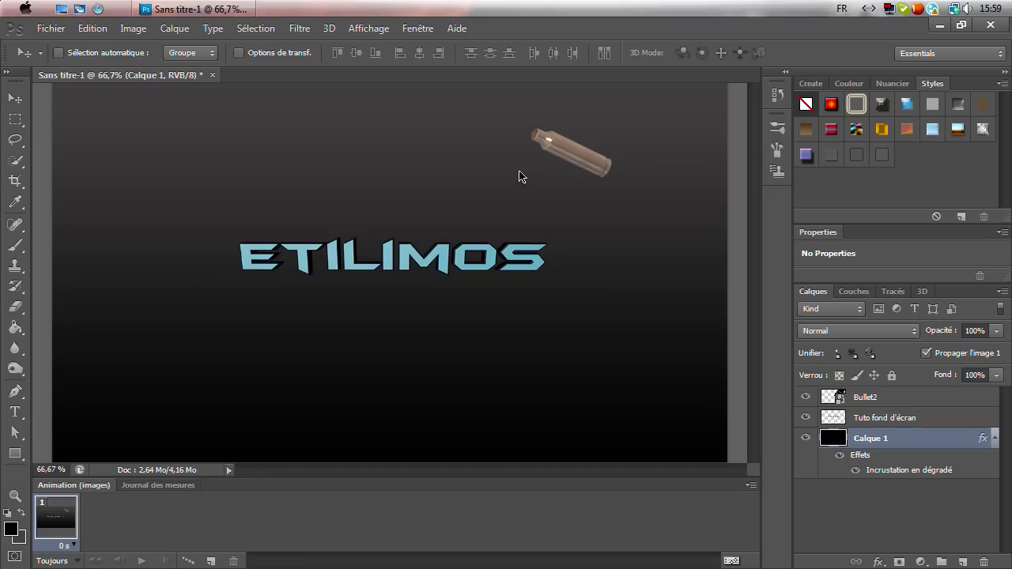
- Set Bullet to Superposition, shrink it to about 77% and commit it at lower left
mouse_move(432, 286)
mouse_down()
mouse_move(279, 390)
mouse_move(234, 382)
mouse_up()
click(893, 332)
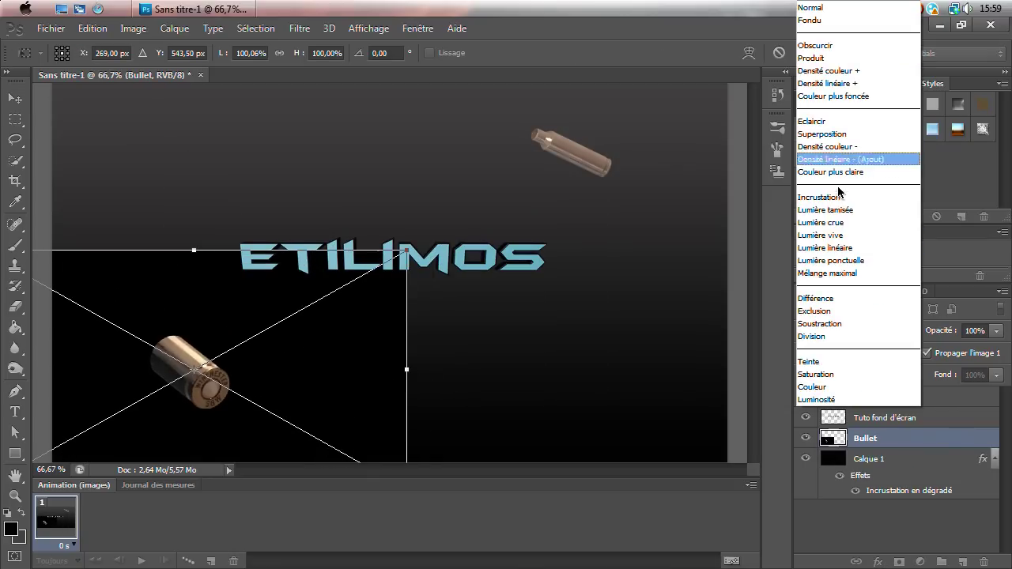
click(822, 134)
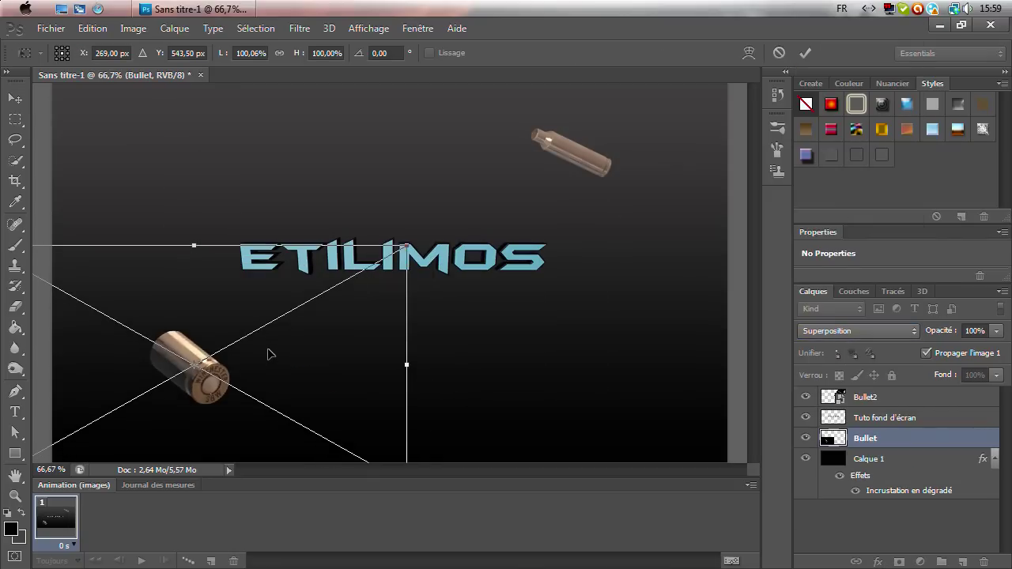
drag(268, 354, 255, 341)
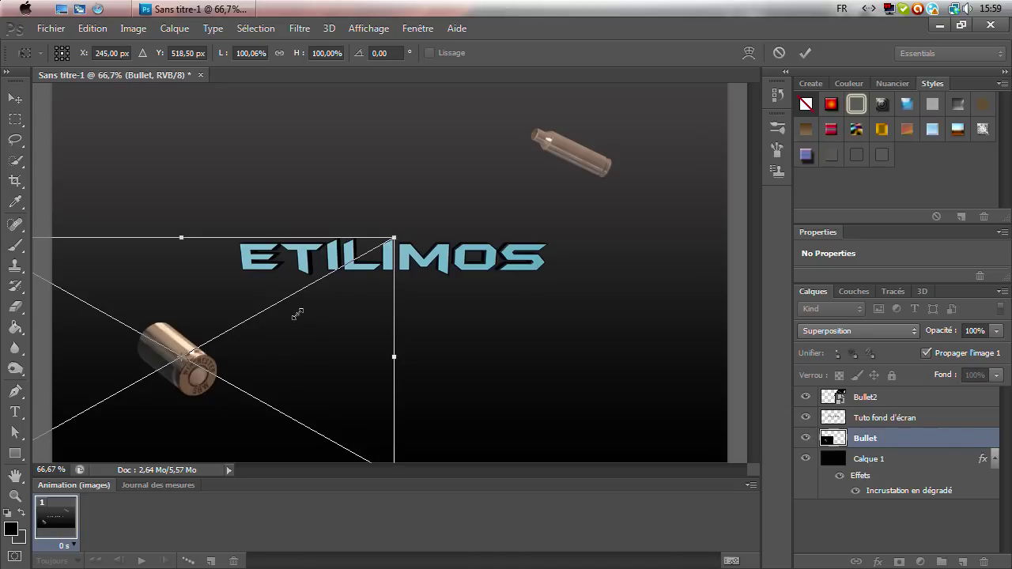
drag(297, 314, 294, 310)
drag(248, 366, 255, 363)
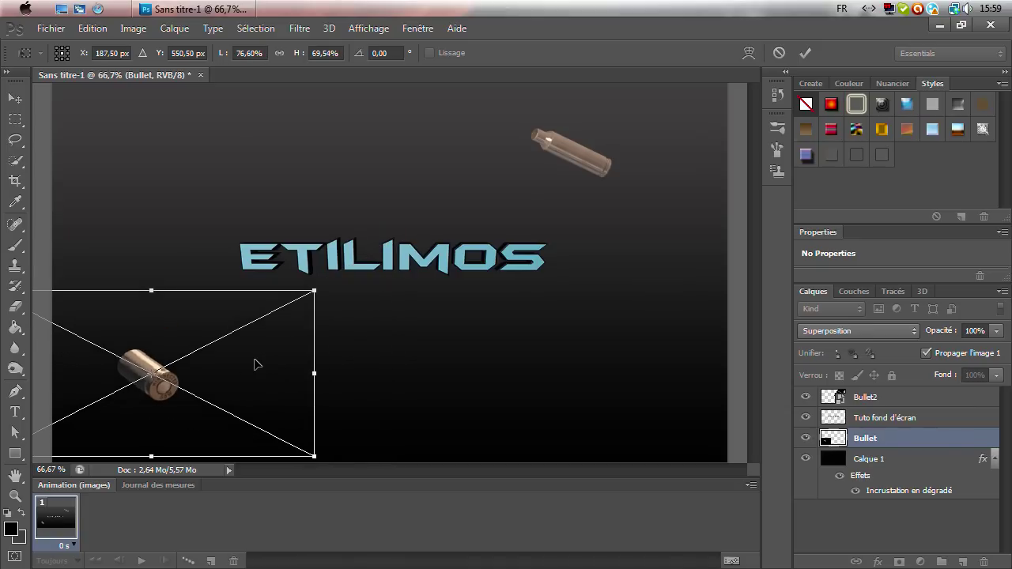
key(Return)
- Import the Burst 2 image from the Fire folder
click(51, 29)
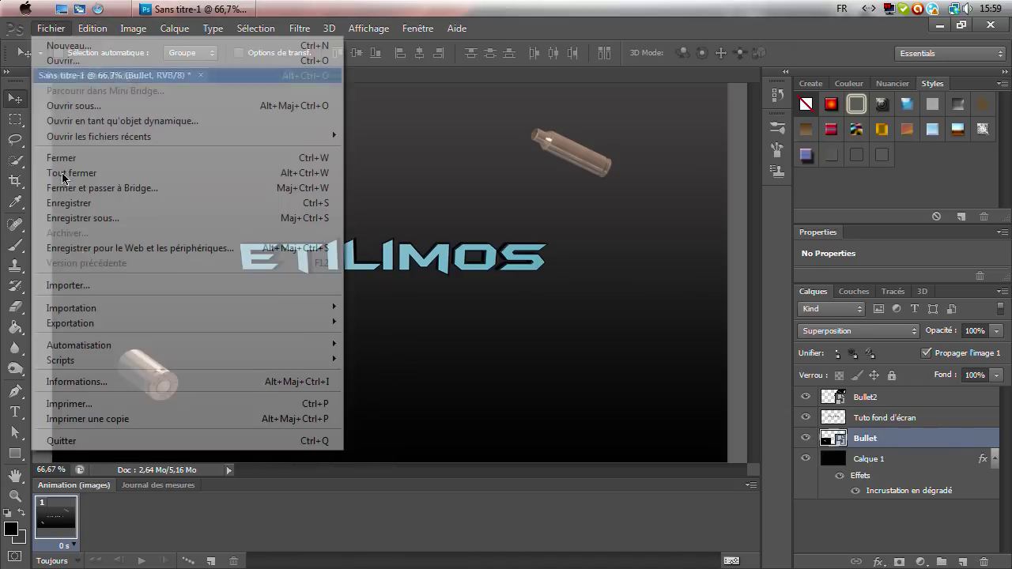
click(133, 285)
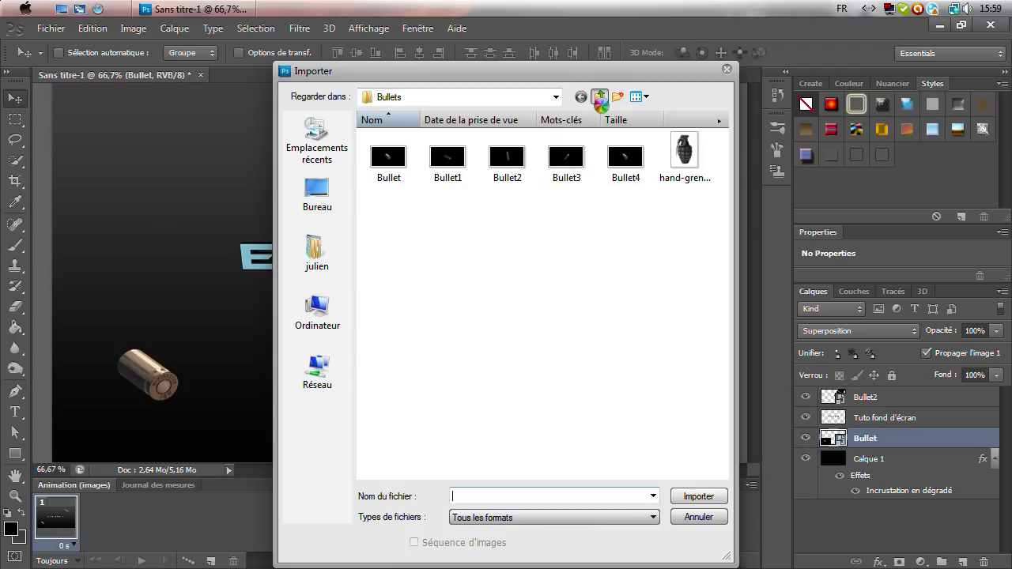
click(598, 97)
double_click(395, 219)
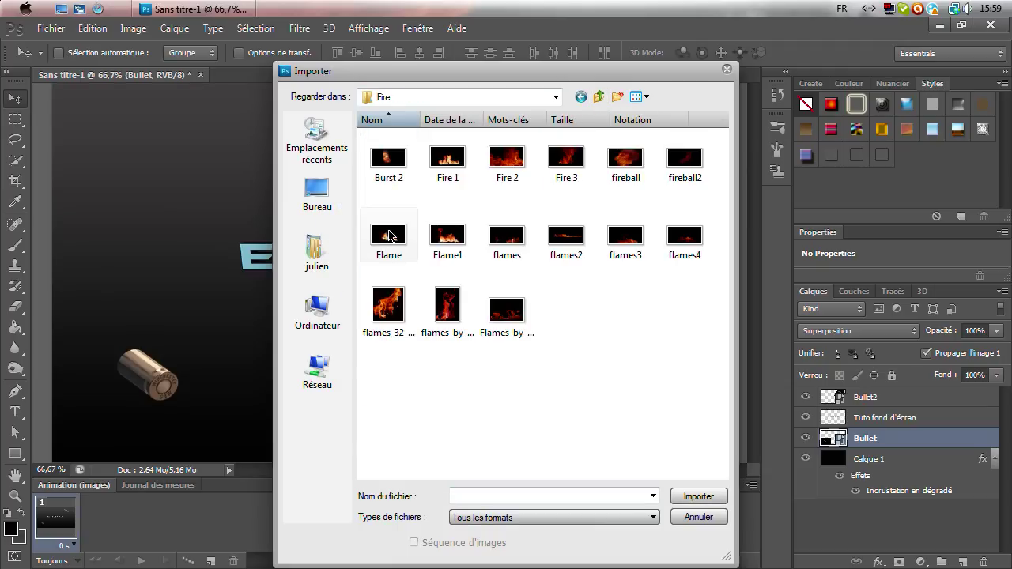
click(406, 161)
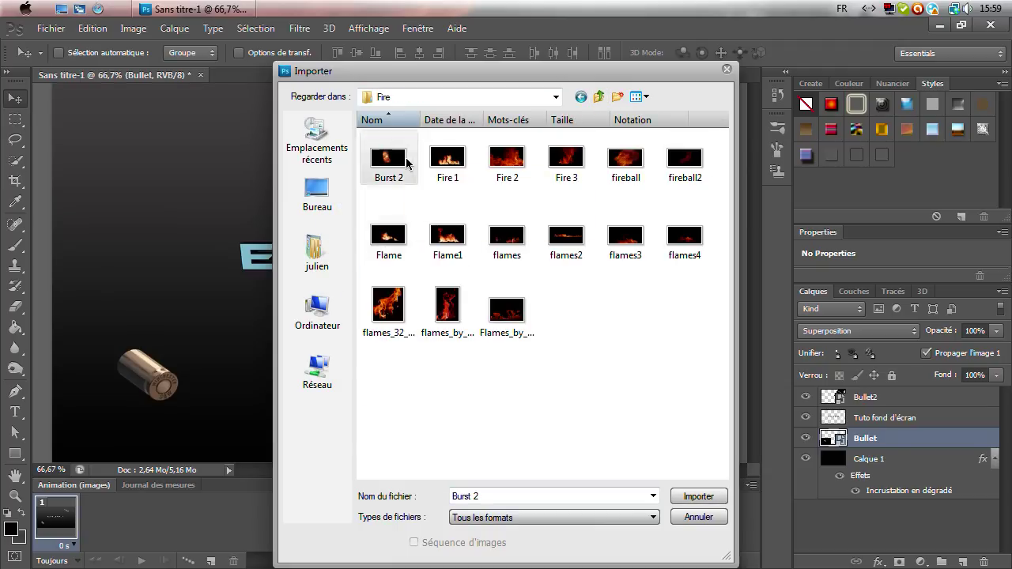
double_click(407, 161)
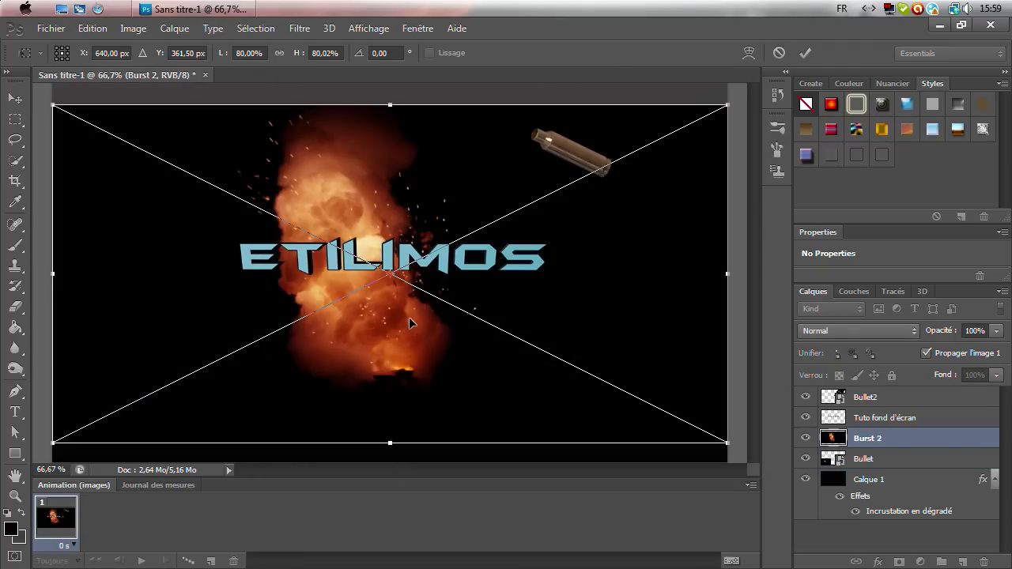
- Shrink Burst 2, tilt it about 22° over the left end of ETILIMOS, and commit
drag(726, 104, 727, 231)
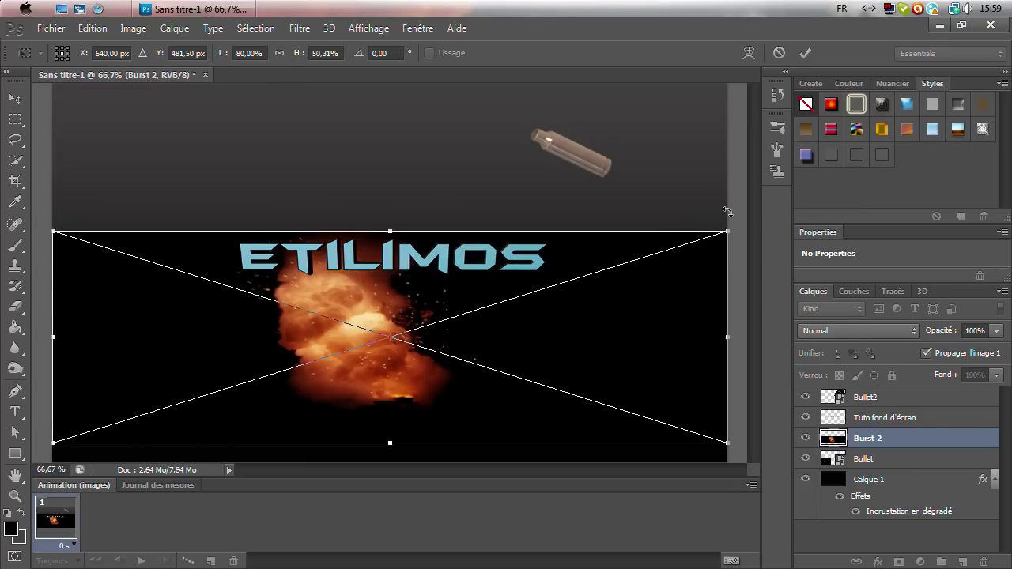
mouse_move(729, 194)
mouse_down()
mouse_move(594, 386)
mouse_move(513, 404)
mouse_move(337, 340)
mouse_move(398, 329)
mouse_up()
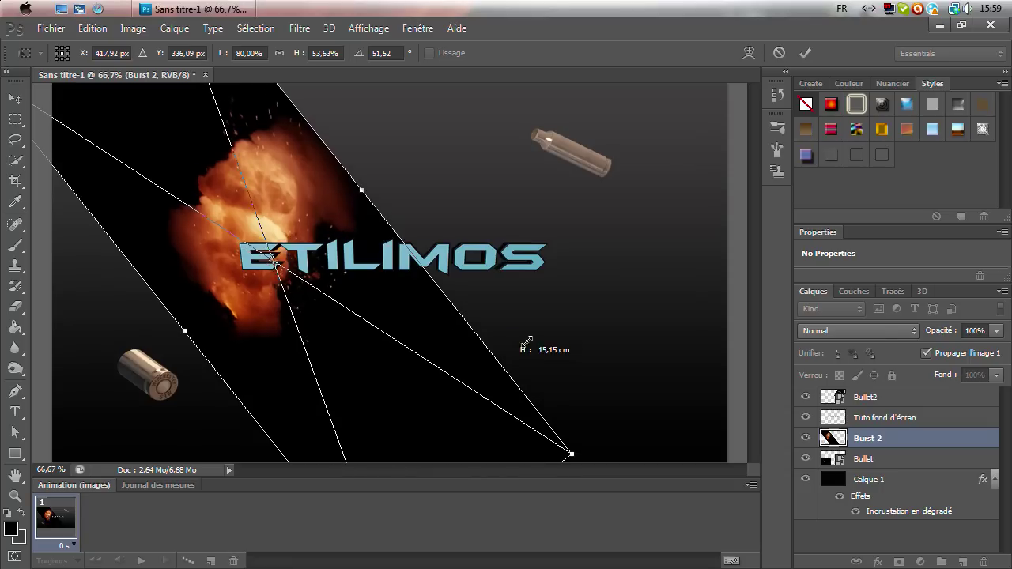
drag(449, 317, 473, 323)
drag(385, 278, 398, 275)
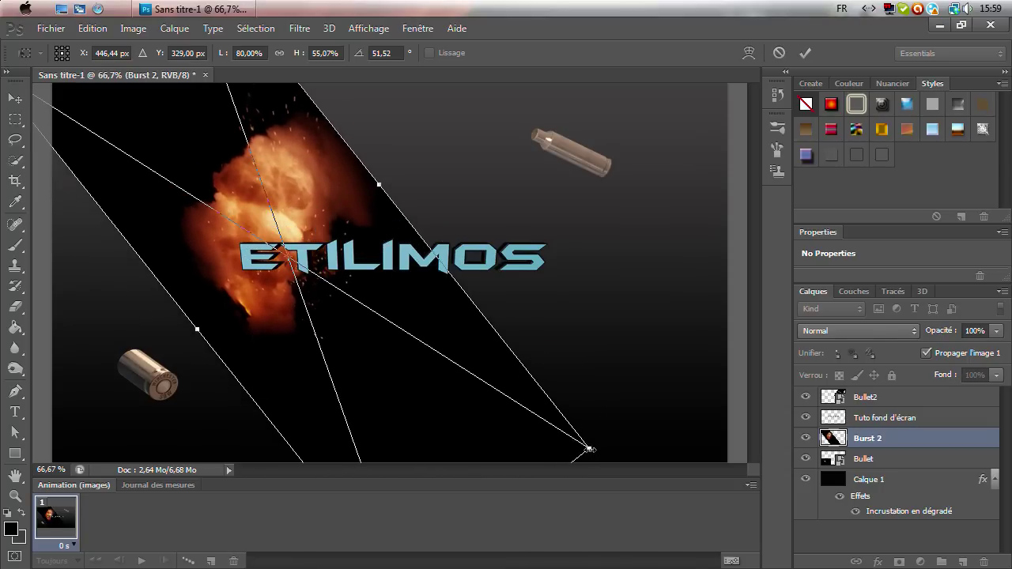
drag(589, 449, 221, 359)
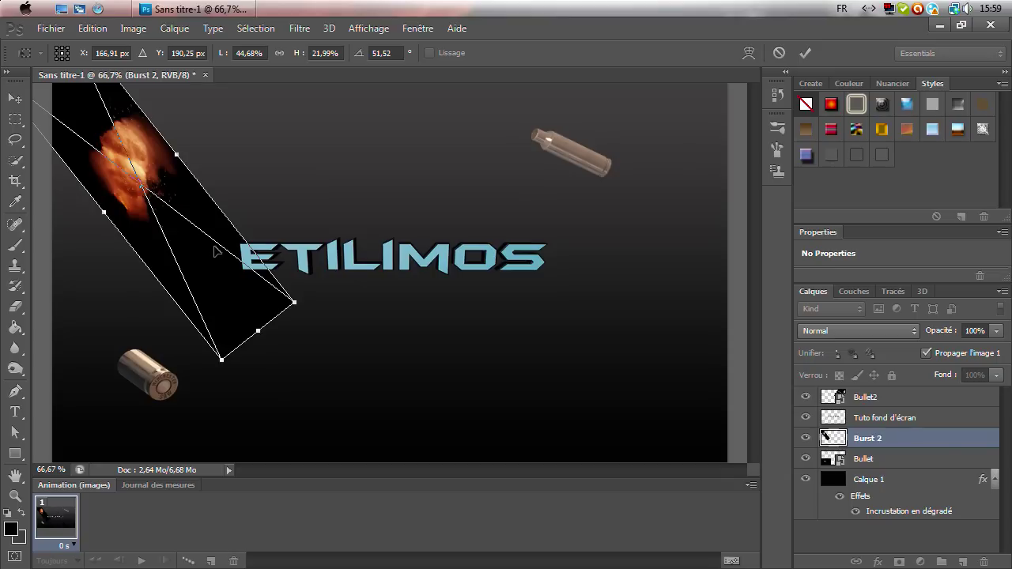
drag(186, 219, 326, 316)
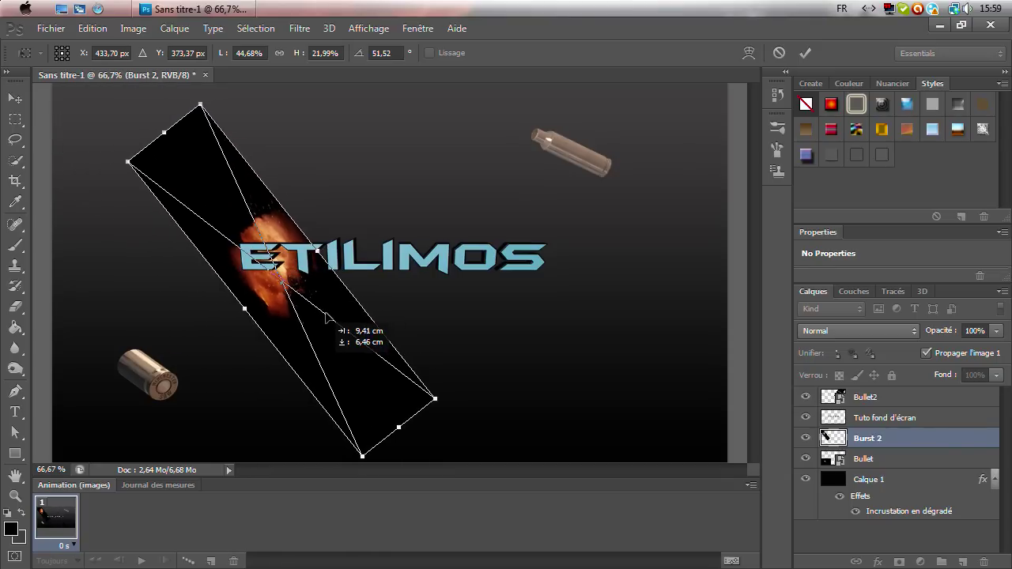
drag(509, 339, 530, 285)
drag(333, 346, 340, 335)
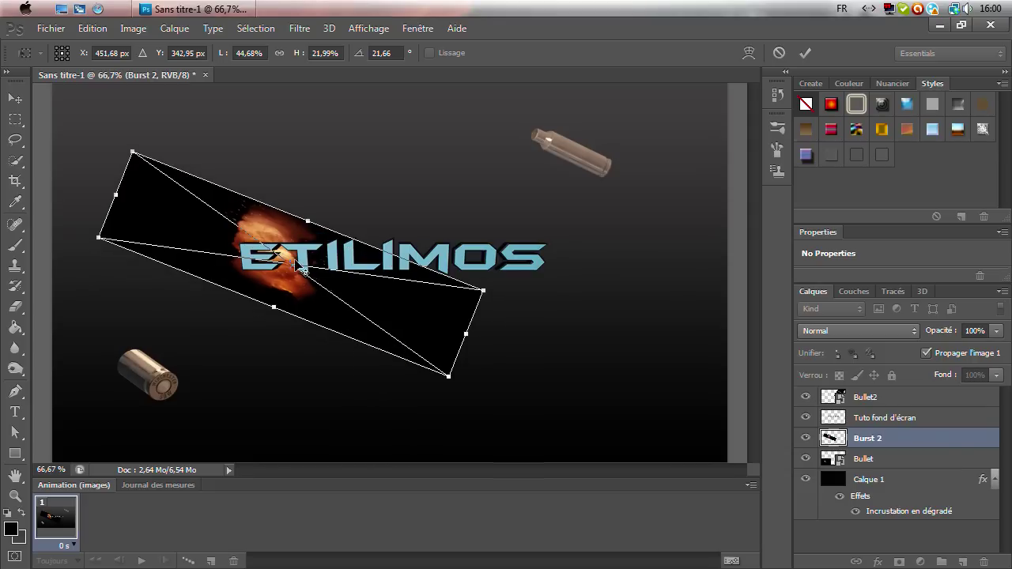
key(Return)
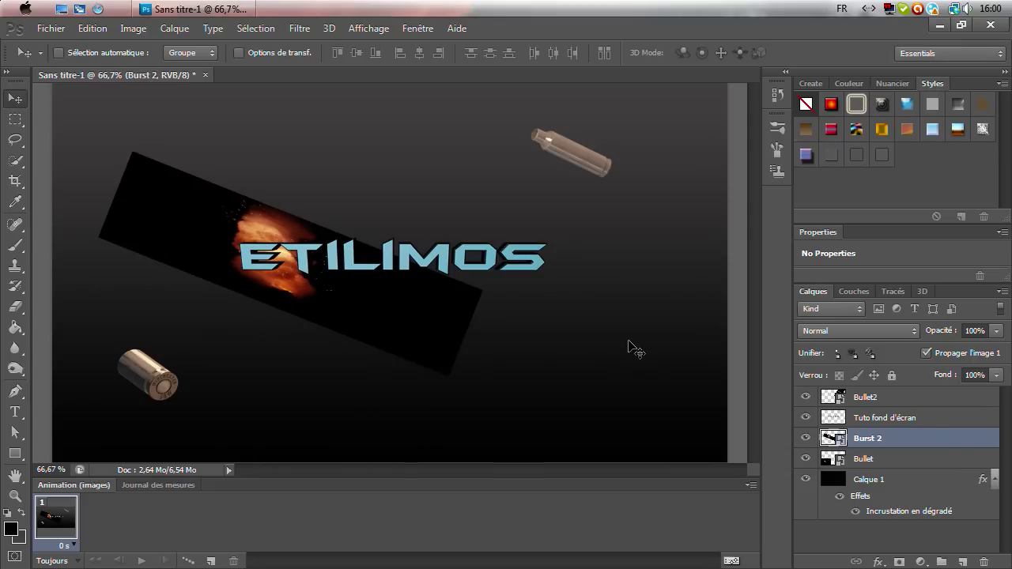
- Blend the Burst 2 layer in Superposition mode and rasterize it
click(857, 331)
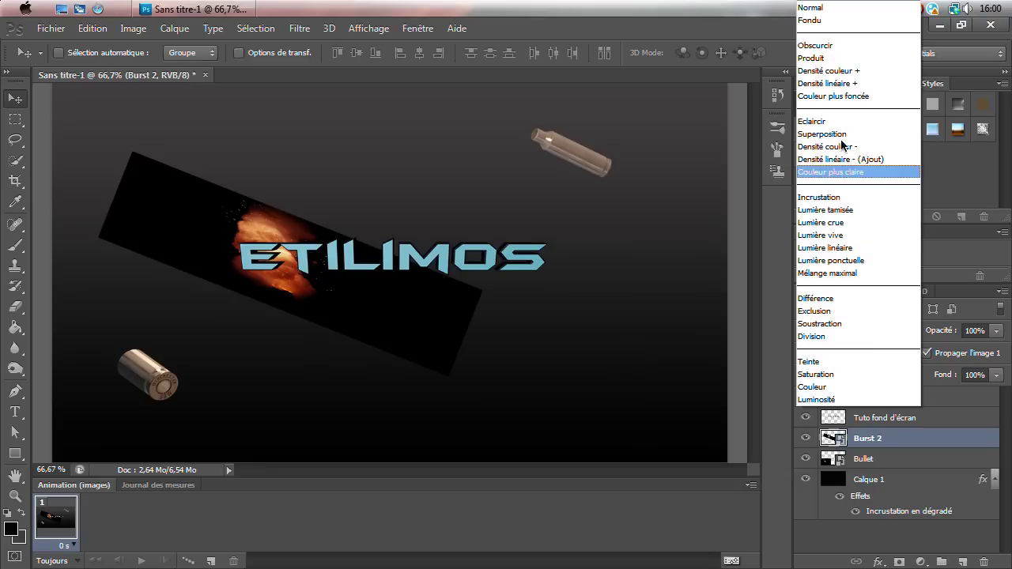
click(859, 147)
right_click(892, 439)
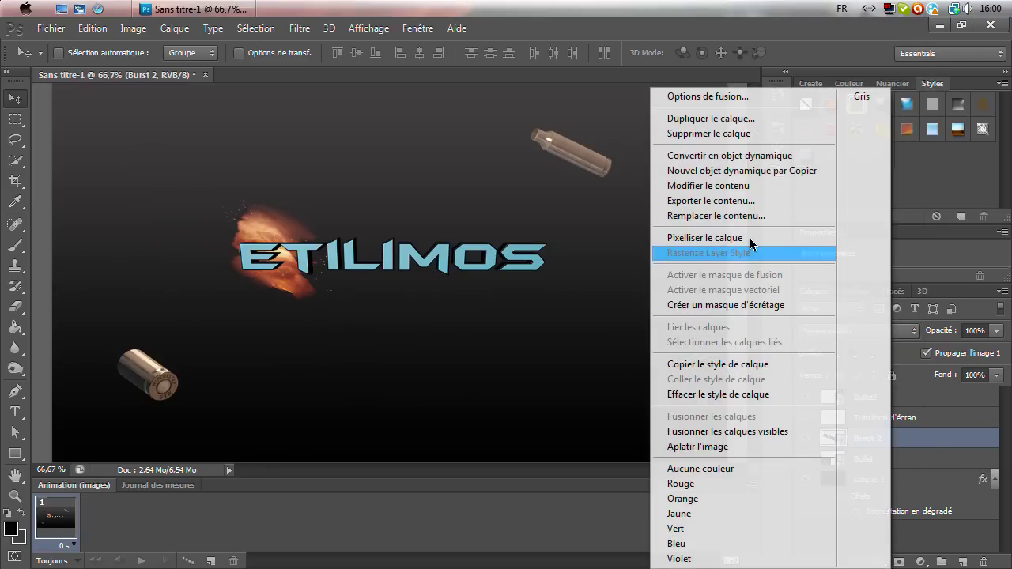
click(719, 239)
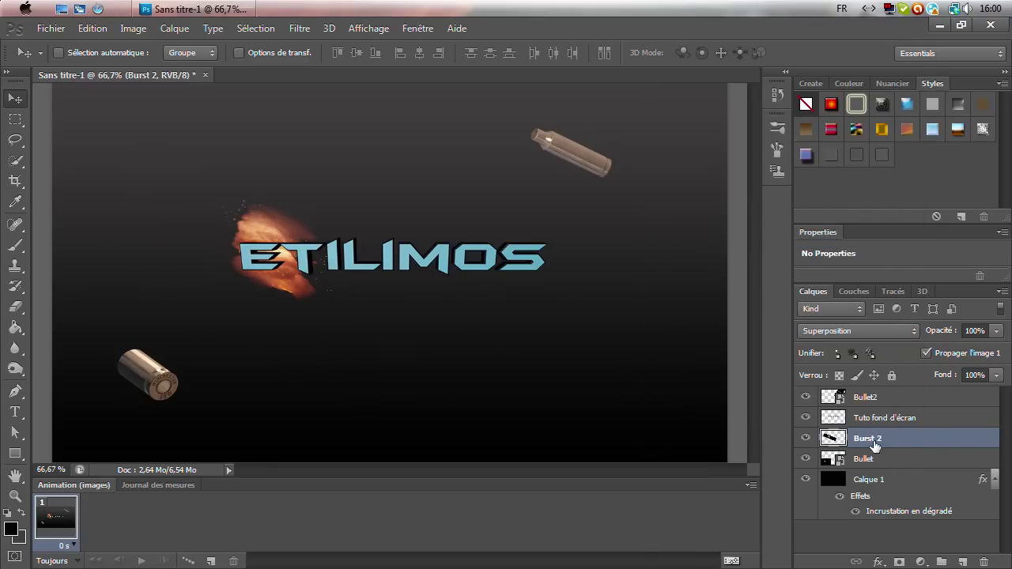
- Duplicate Burst 2 and try moving the copy right, then delete the copy
right_click(874, 445)
click(695, 140)
click(637, 177)
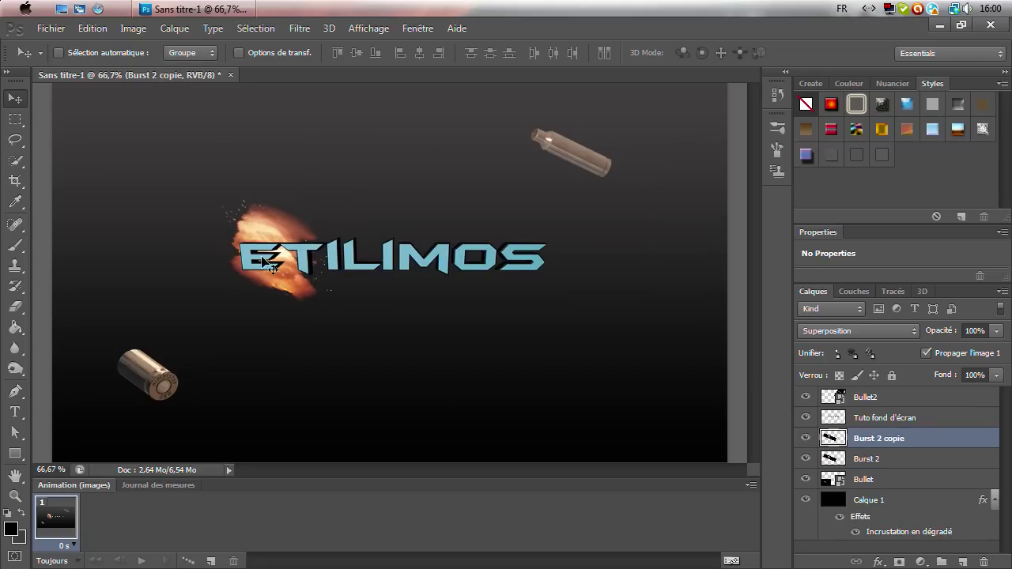
drag(313, 269, 313, 269)
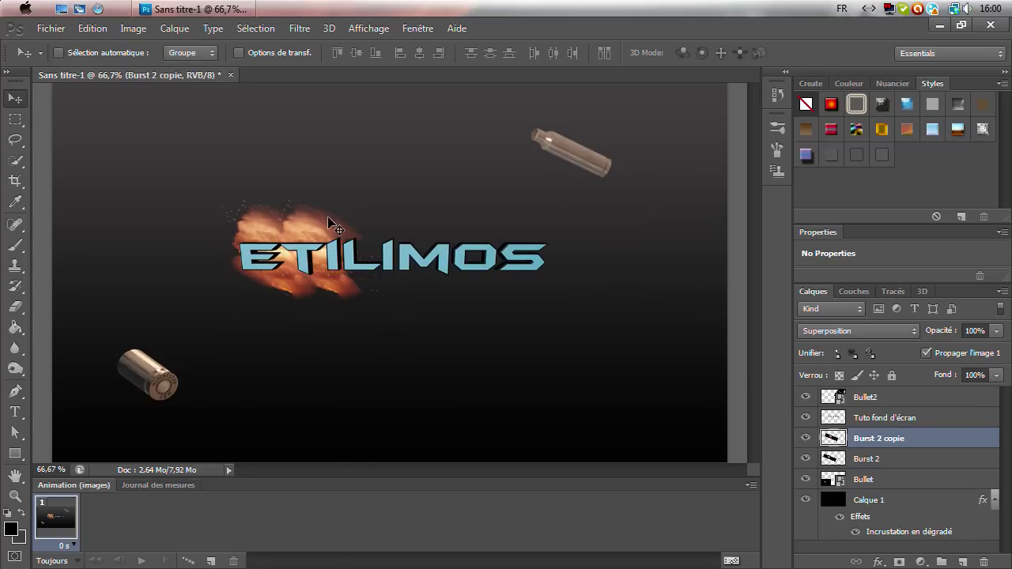
drag(324, 225, 358, 274)
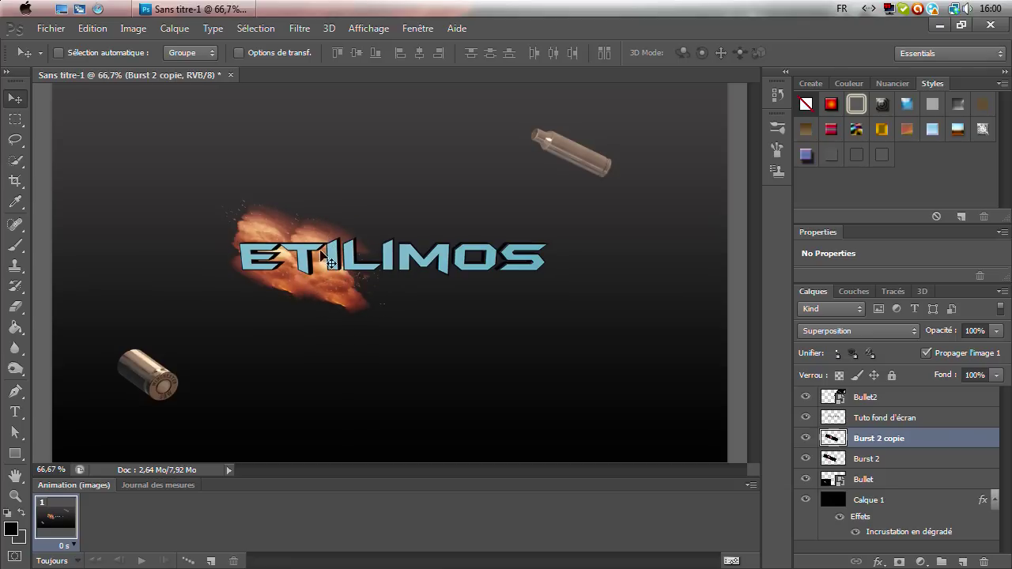
drag(320, 246, 329, 234)
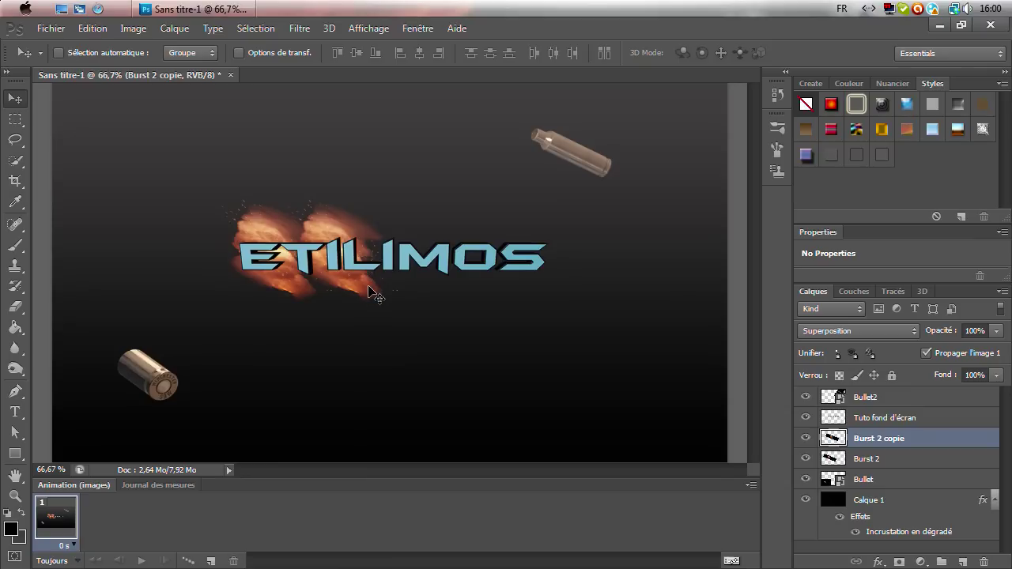
key(Delete)
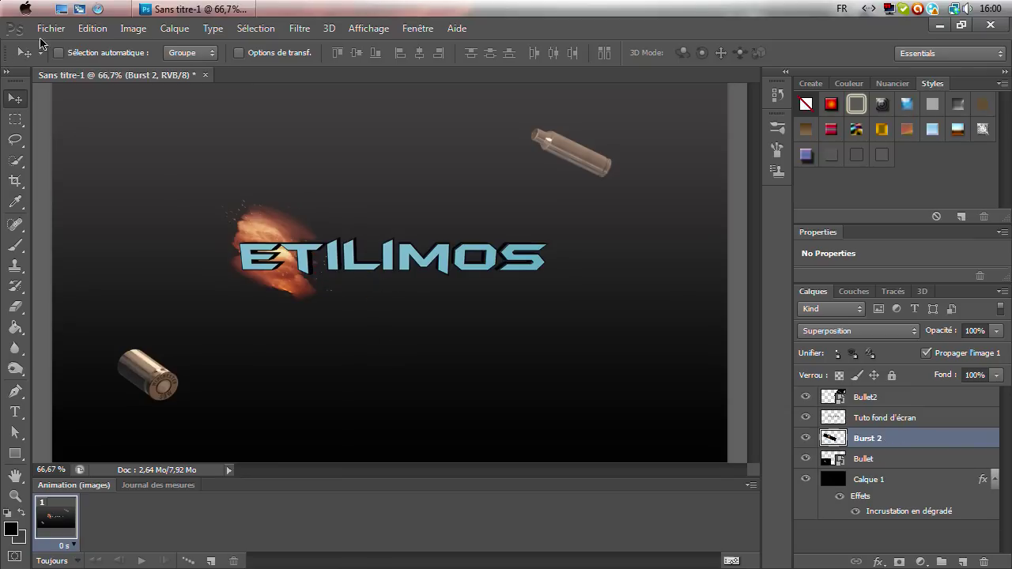
click(51, 28)
- Place the explode image from the Explosions folder and shrink it to about half size
click(131, 285)
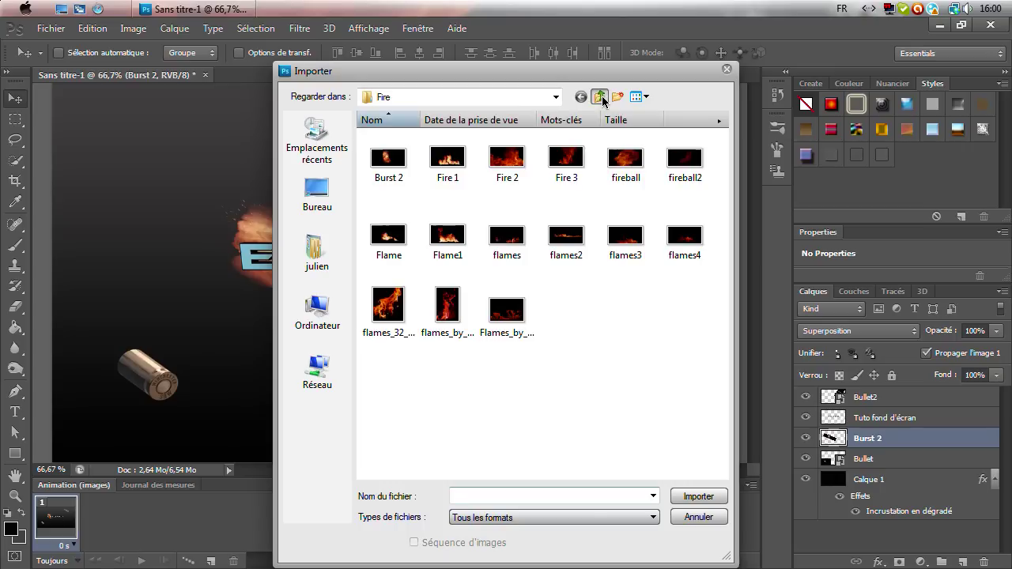
click(601, 97)
double_click(435, 201)
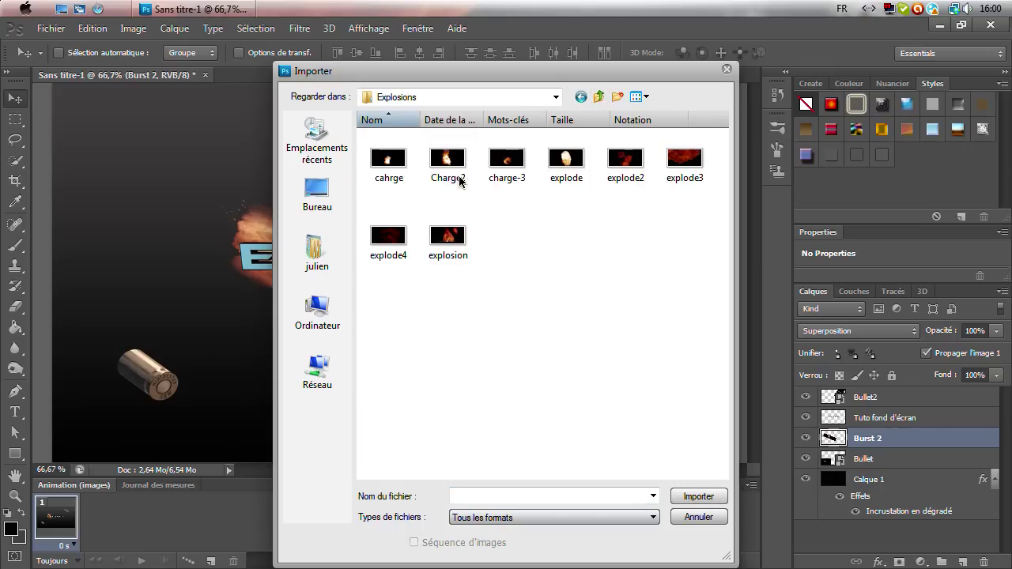
click(551, 170)
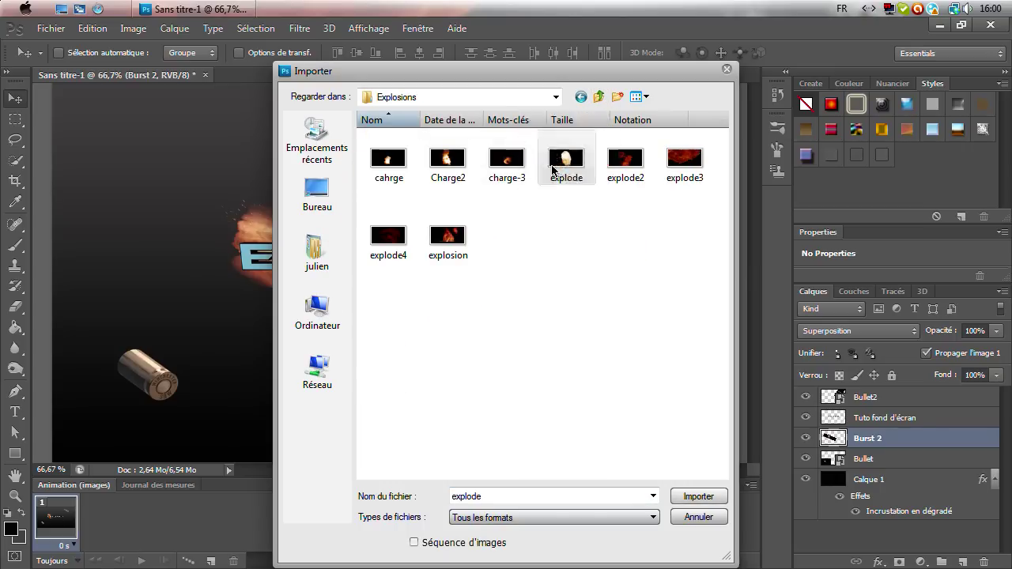
double_click(552, 170)
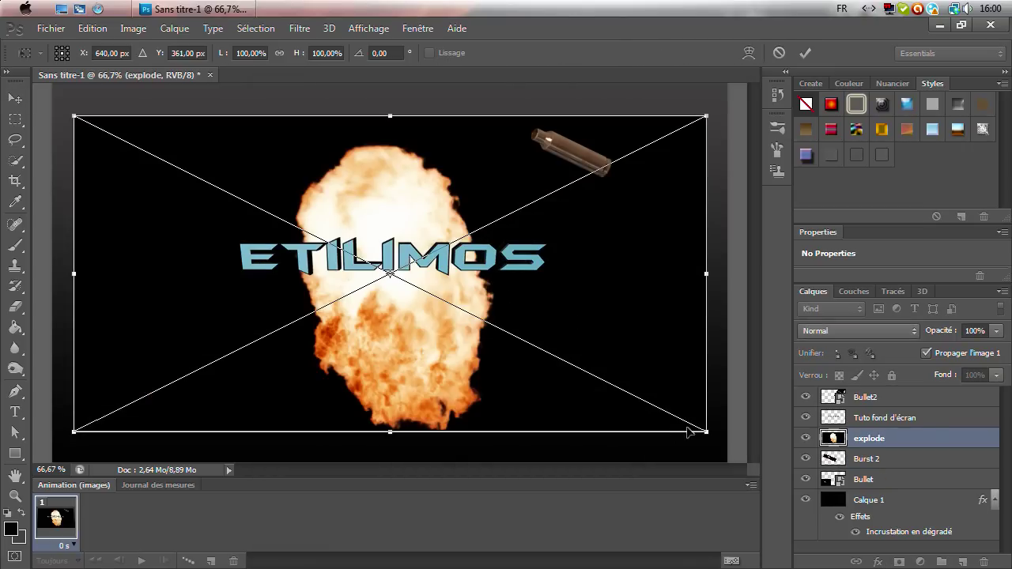
mouse_move(701, 431)
mouse_down()
mouse_move(290, 263)
mouse_move(364, 299)
mouse_up()
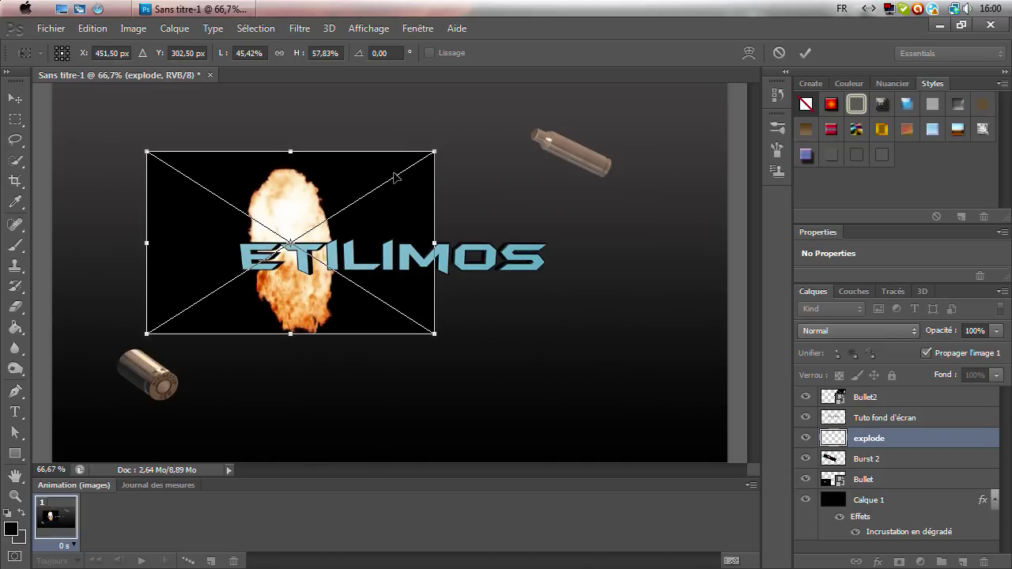
drag(437, 152, 359, 237)
drag(352, 310, 410, 253)
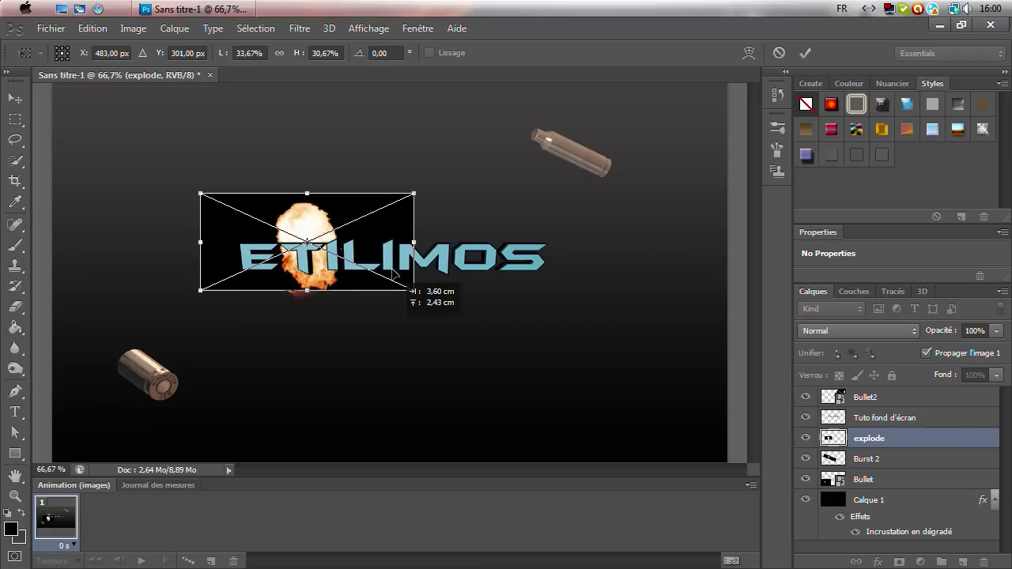
- Blend the explosion in Superposition, move it over the title and tilt it about -12°
click(830, 325)
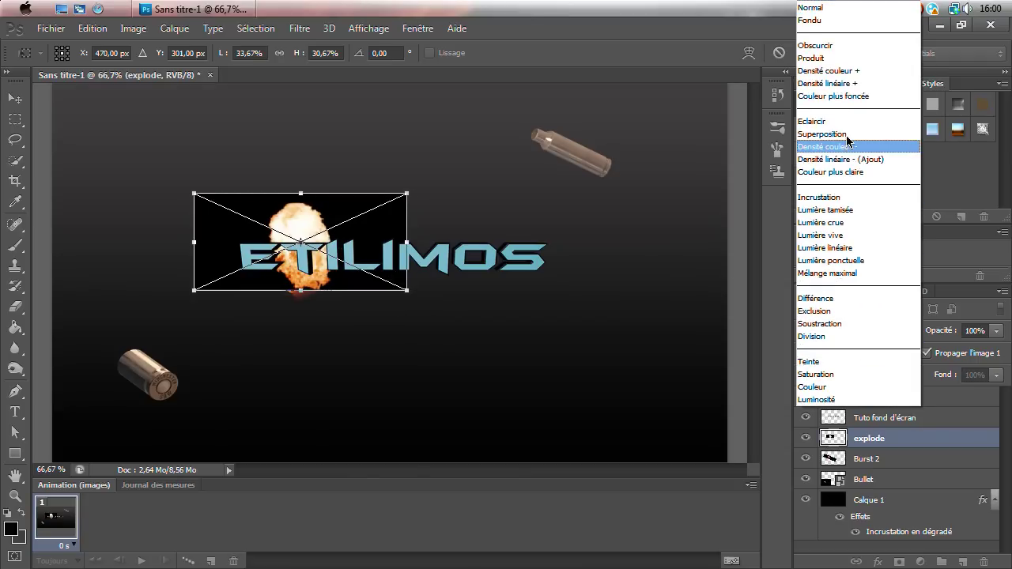
click(826, 140)
drag(345, 291, 346, 296)
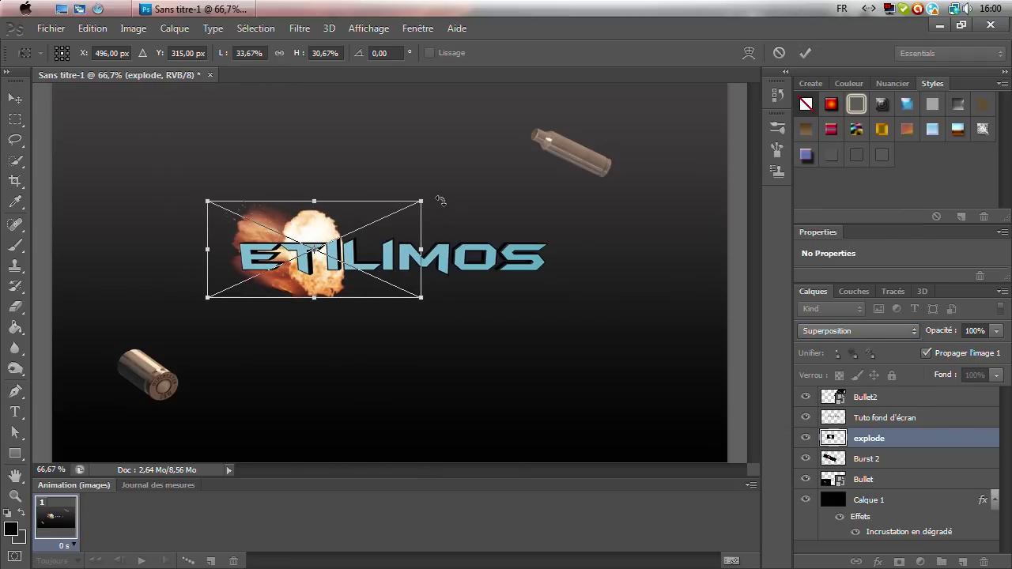
drag(446, 205, 448, 211)
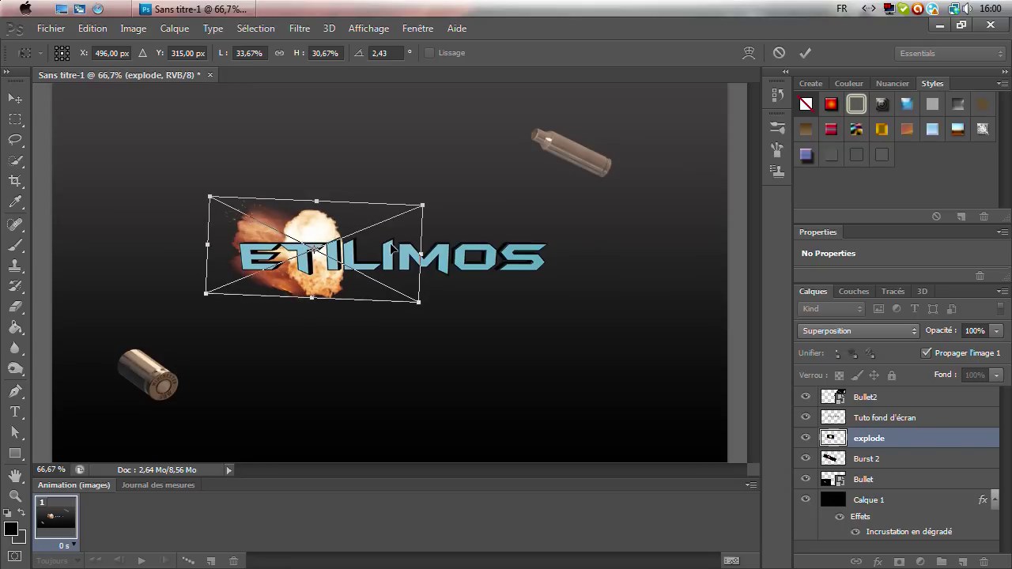
drag(453, 204, 421, 183)
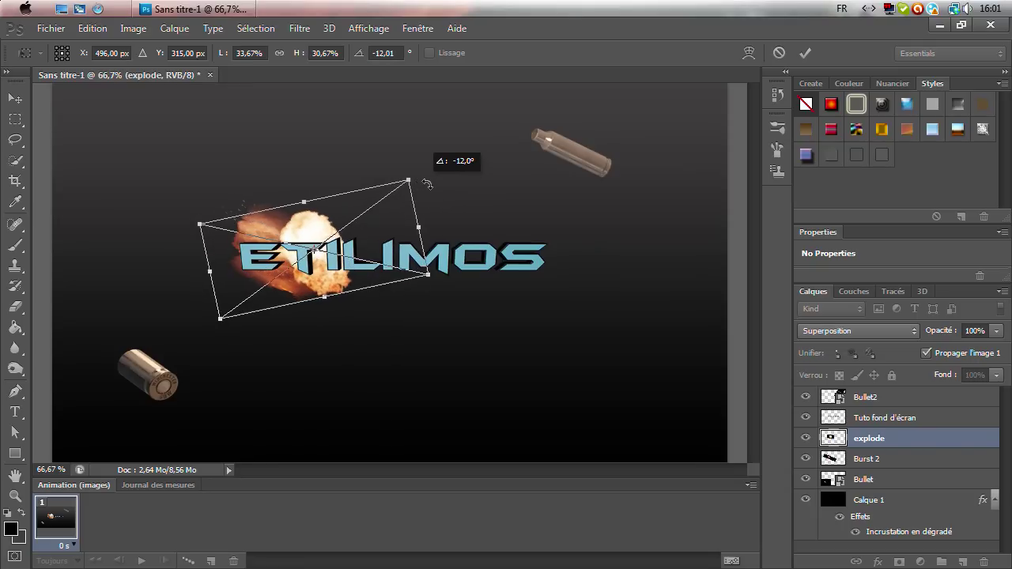
double_click(377, 239)
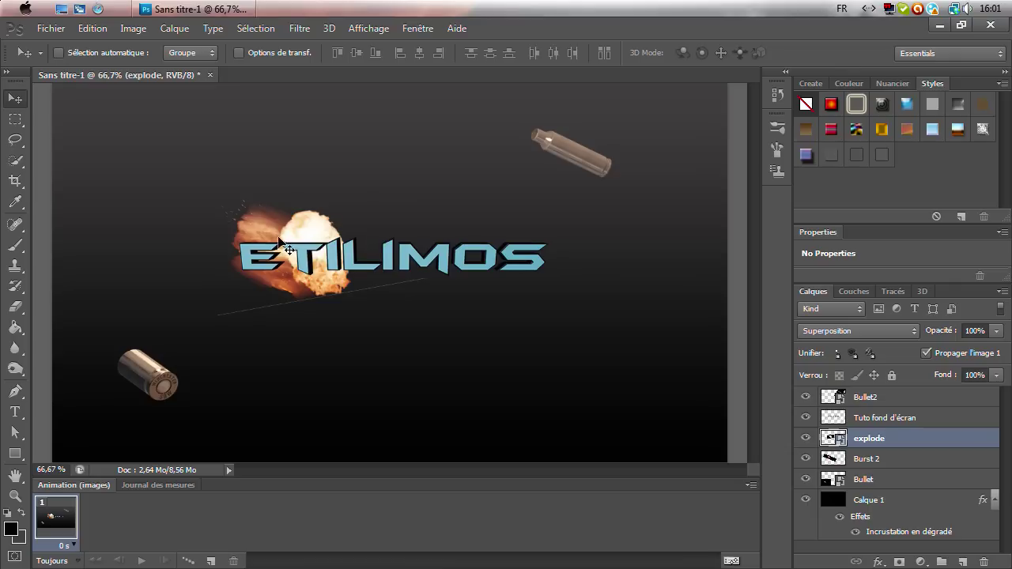
- Delete the Burst 2 layer and rasterize the explode layer
click(873, 458)
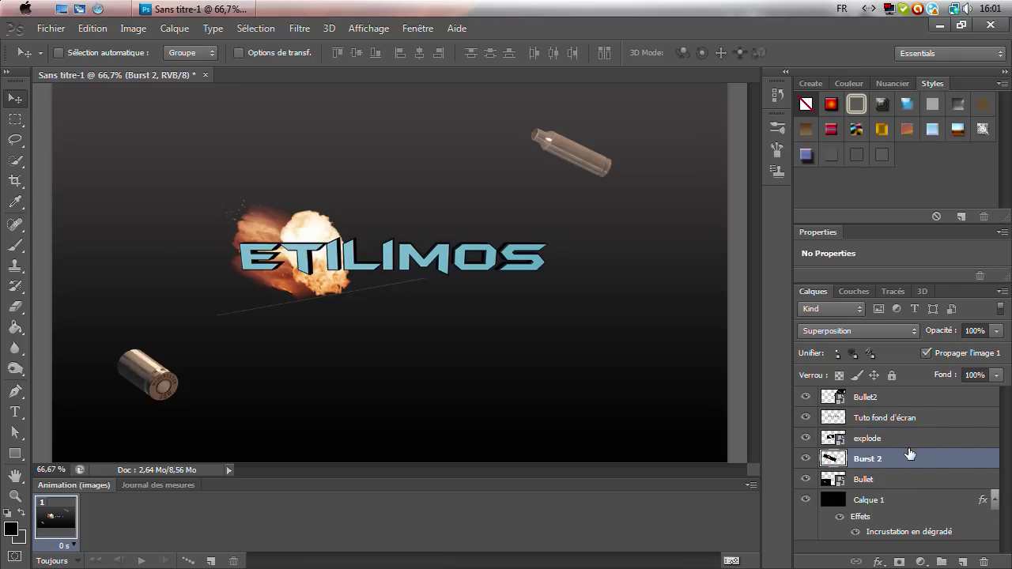
key(Delete)
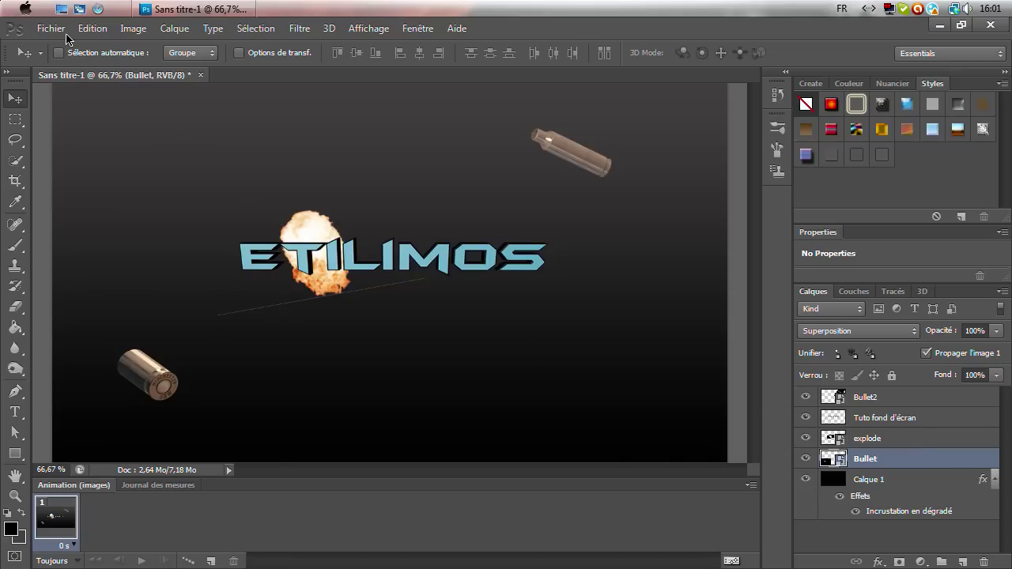
right_click(869, 456)
click(925, 442)
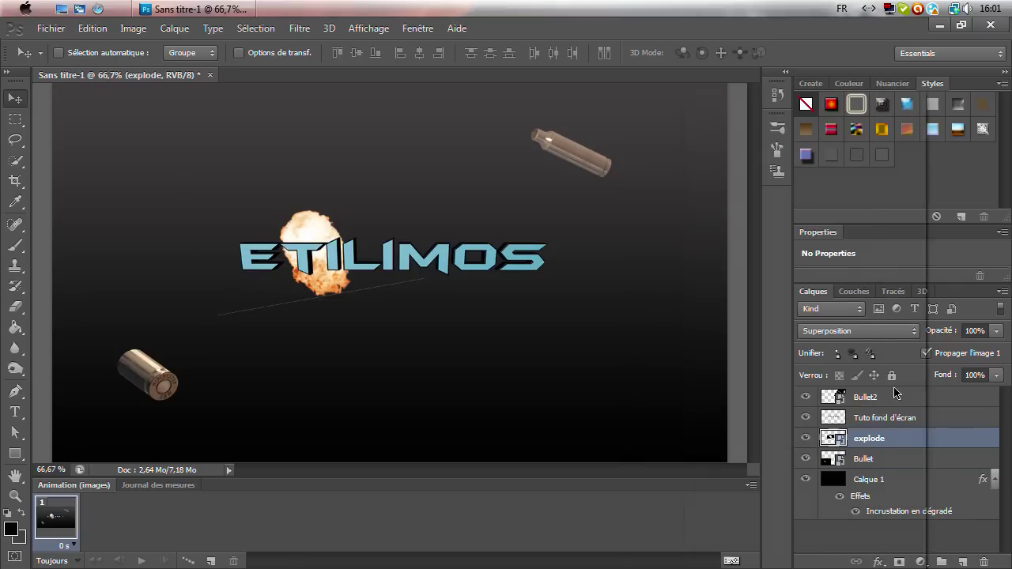
right_click(921, 437)
click(774, 237)
- Duplicate explode as 'explode copie' and shift it left beside the original
right_click(907, 434)
click(715, 139)
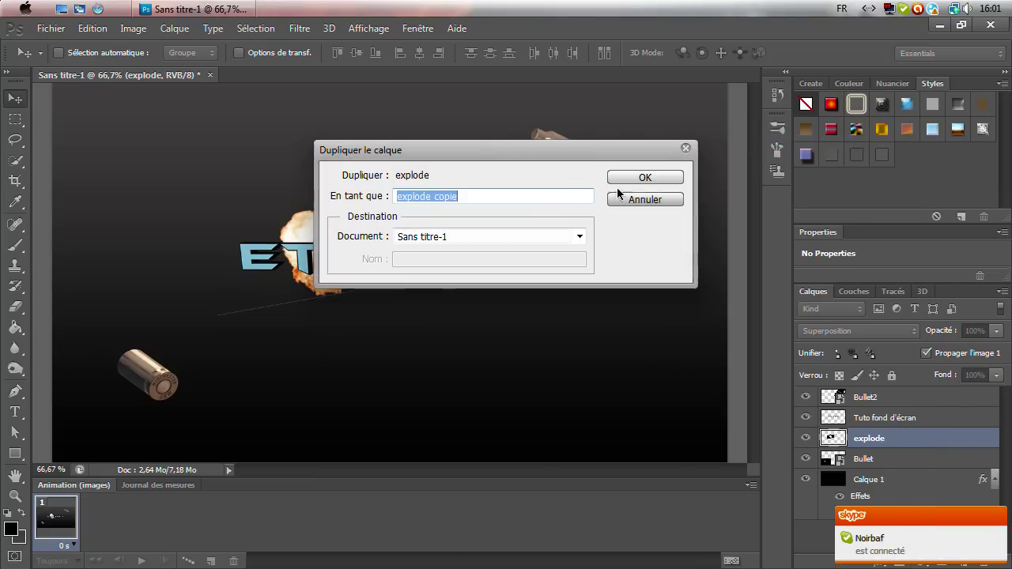
click(622, 176)
drag(286, 271, 264, 271)
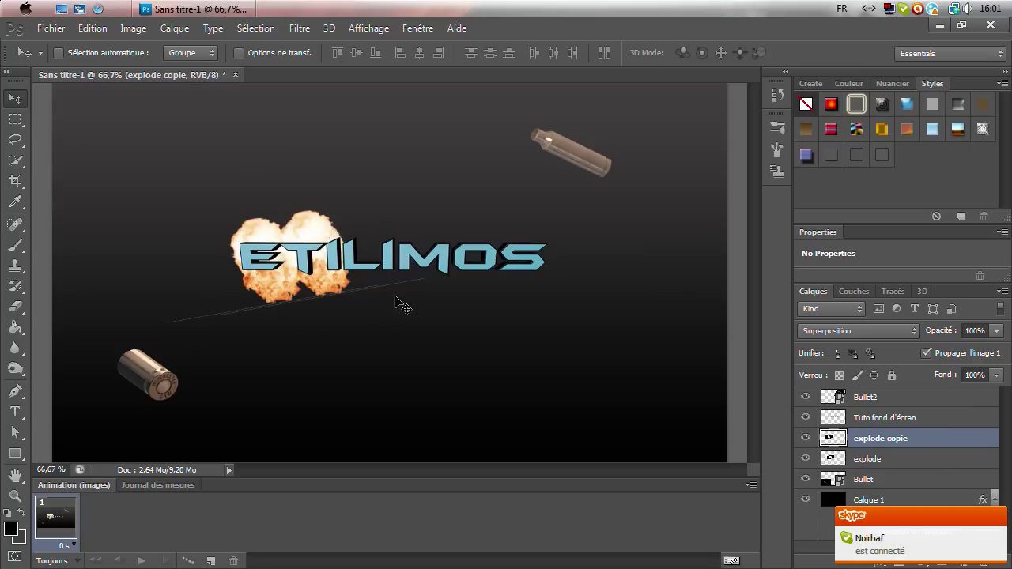
- Make a trial 'explode copie 2', move it right and down, then delete it
right_click(896, 431)
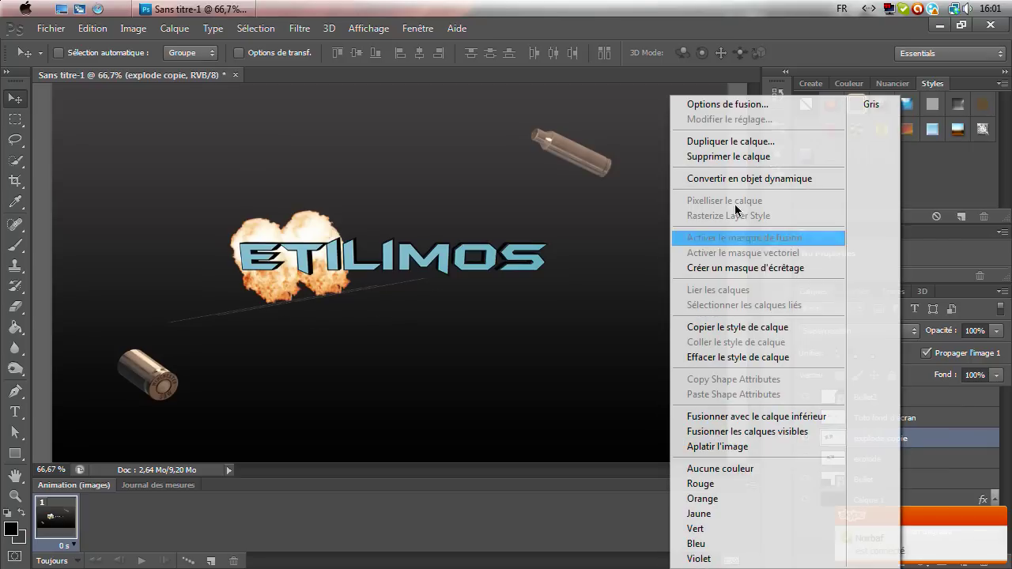
click(739, 140)
click(622, 177)
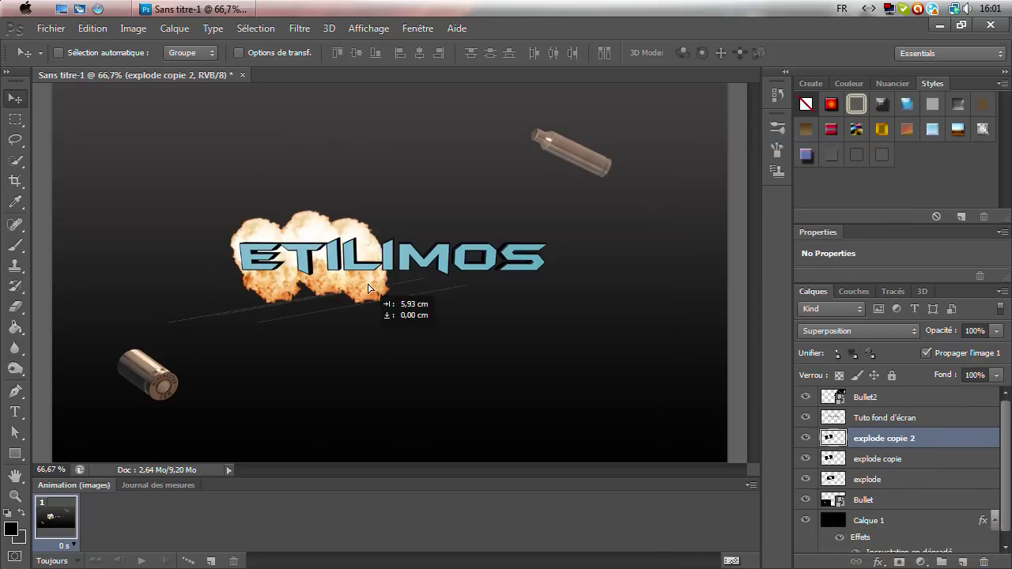
drag(364, 287, 402, 301)
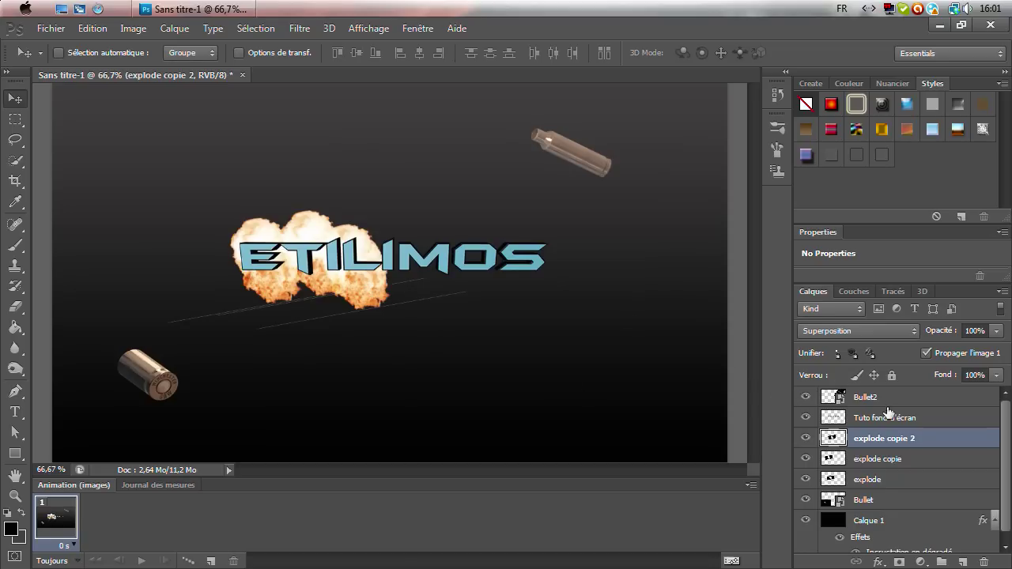
key(Delete)
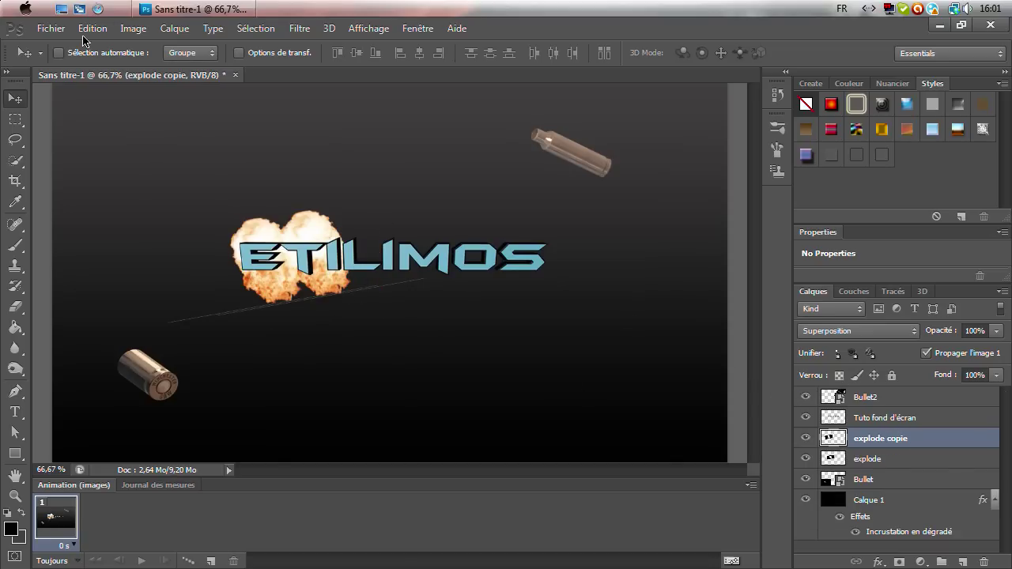
- Import the explode image, shrink it and tilt it to about -71°
click(50, 28)
click(202, 293)
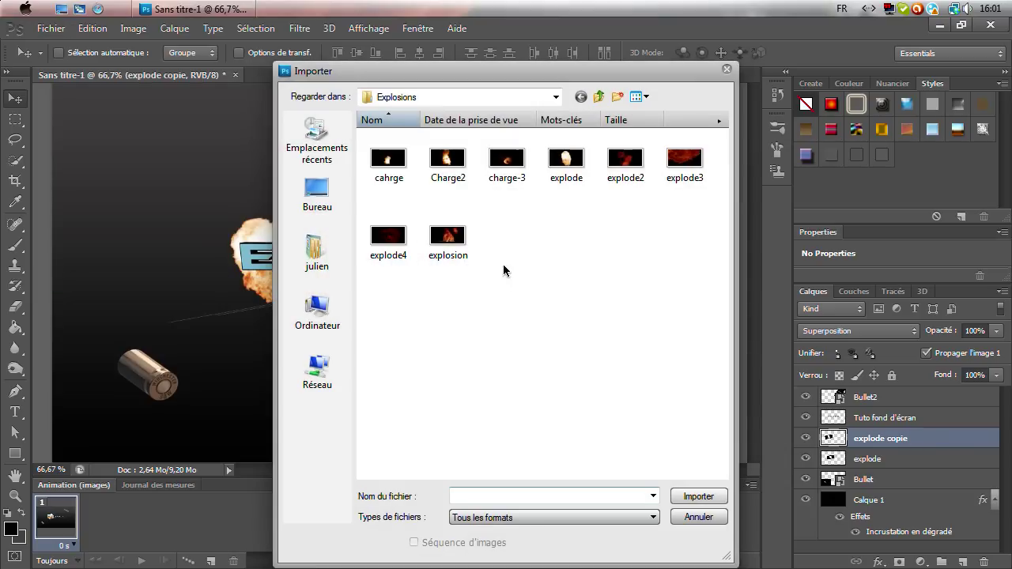
double_click(566, 158)
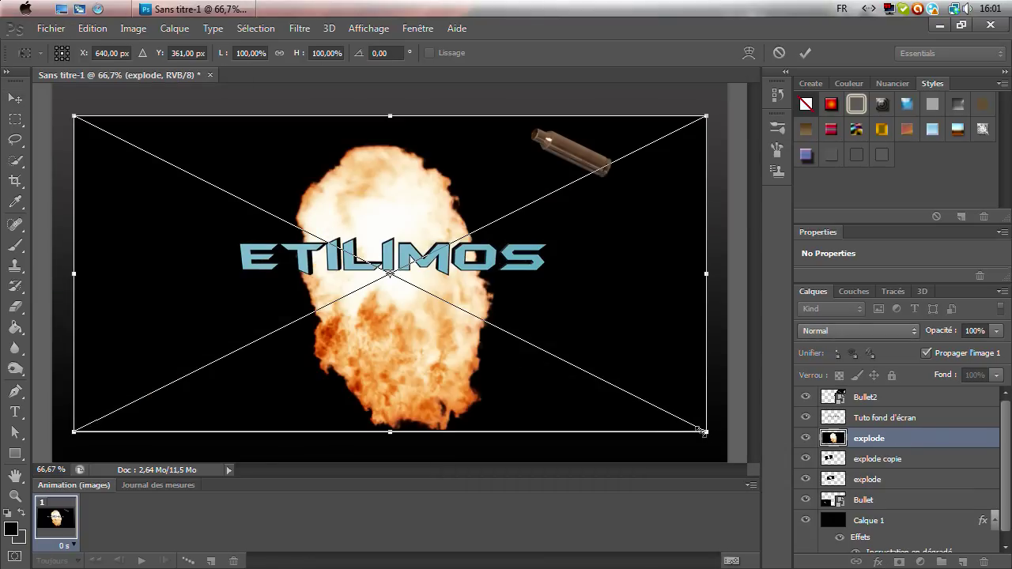
mouse_move(699, 429)
mouse_down()
mouse_move(377, 294)
mouse_move(502, 335)
mouse_move(419, 297)
mouse_move(450, 308)
mouse_up()
mouse_move(327, 353)
mouse_down()
mouse_move(431, 361)
mouse_move(422, 346)
mouse_up()
drag(364, 321, 348, 329)
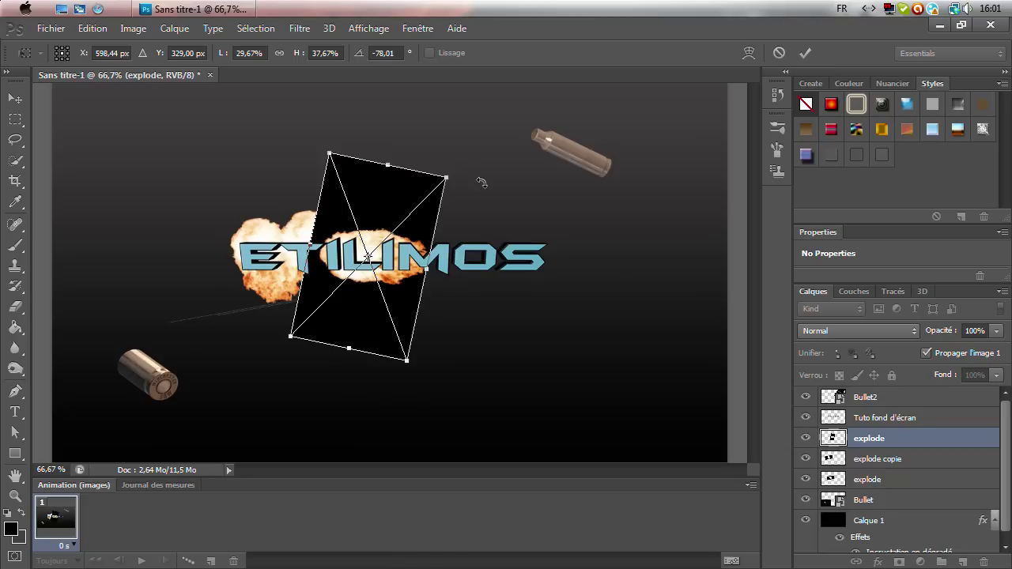
drag(481, 183, 490, 198)
- Blend it in Superposition, nudge it left, ease rotation to about -51° and commit
click(858, 331)
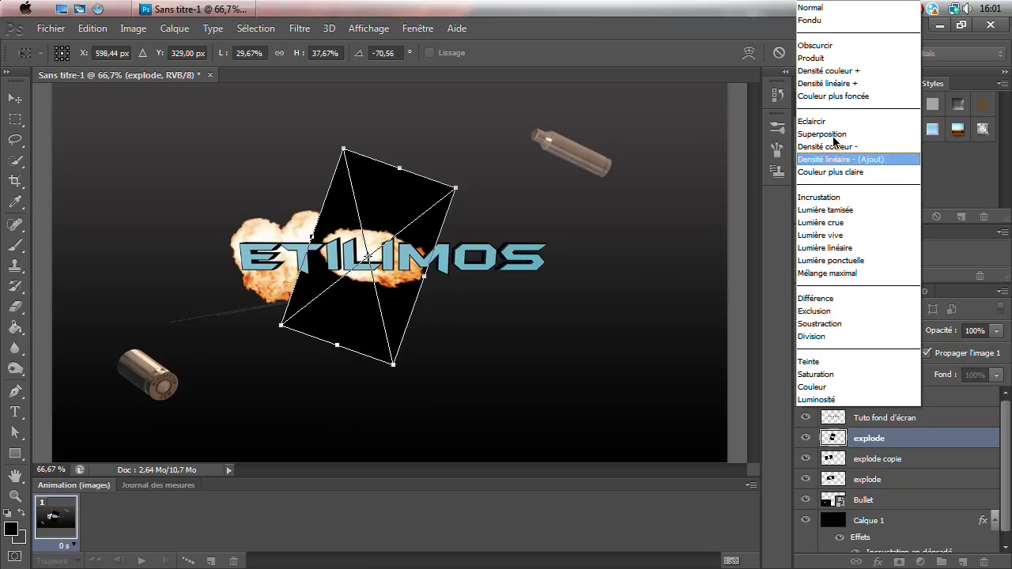
click(822, 134)
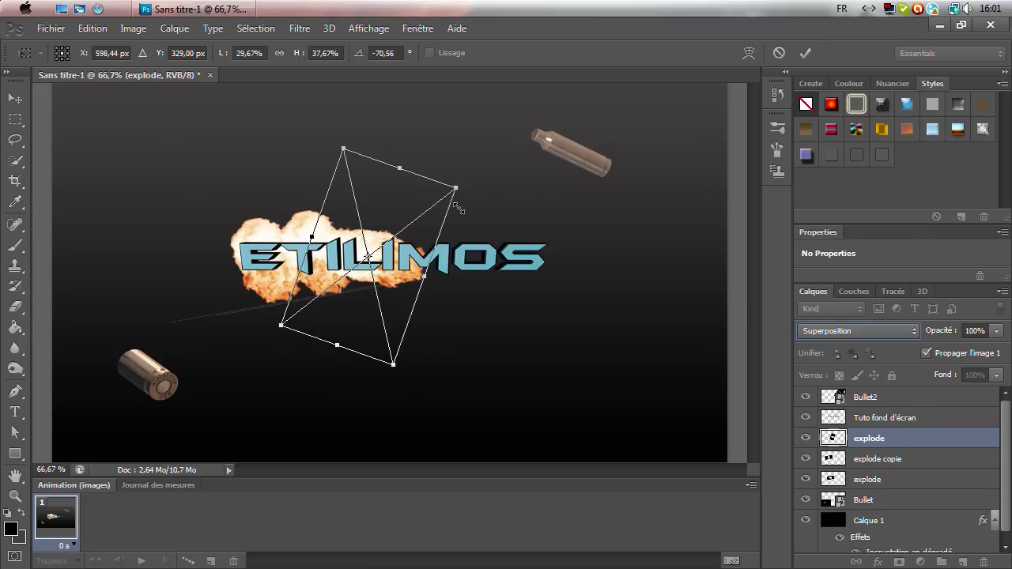
drag(505, 190, 513, 210)
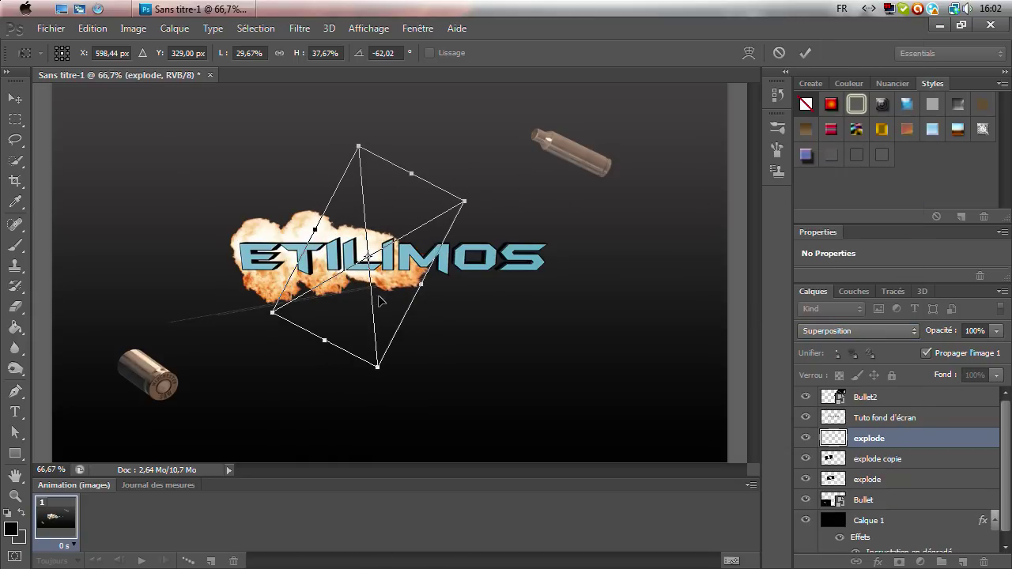
drag(371, 302, 364, 301)
drag(481, 196, 485, 244)
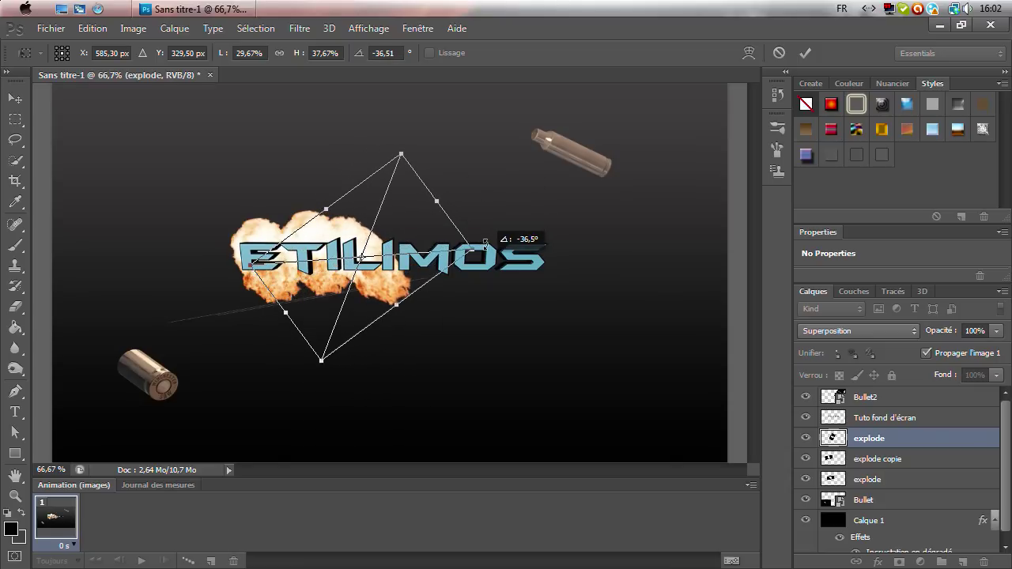
key(Return)
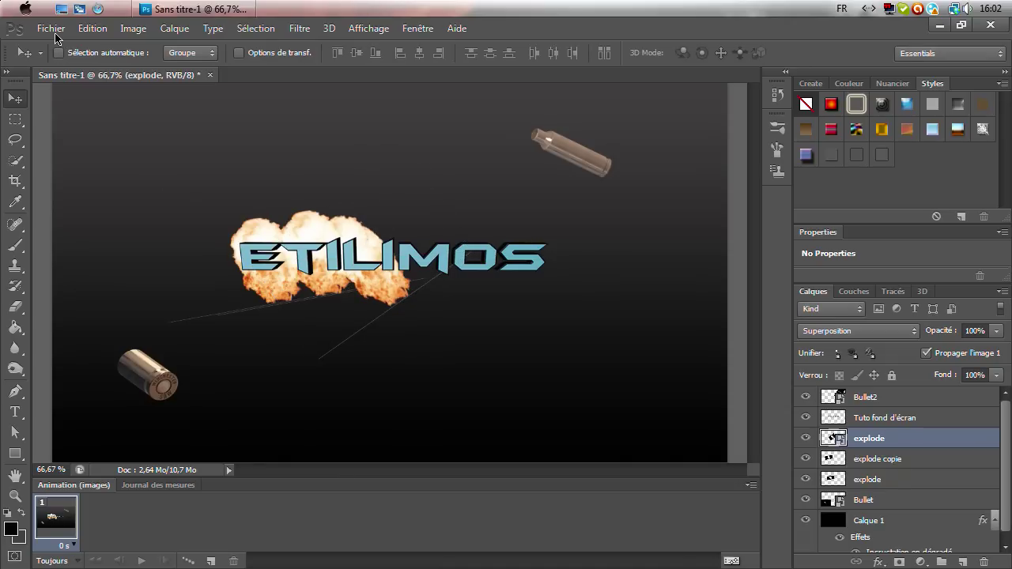
- Import another explode image, shrink it and move it behind the ETILIMOS text
click(51, 29)
click(162, 286)
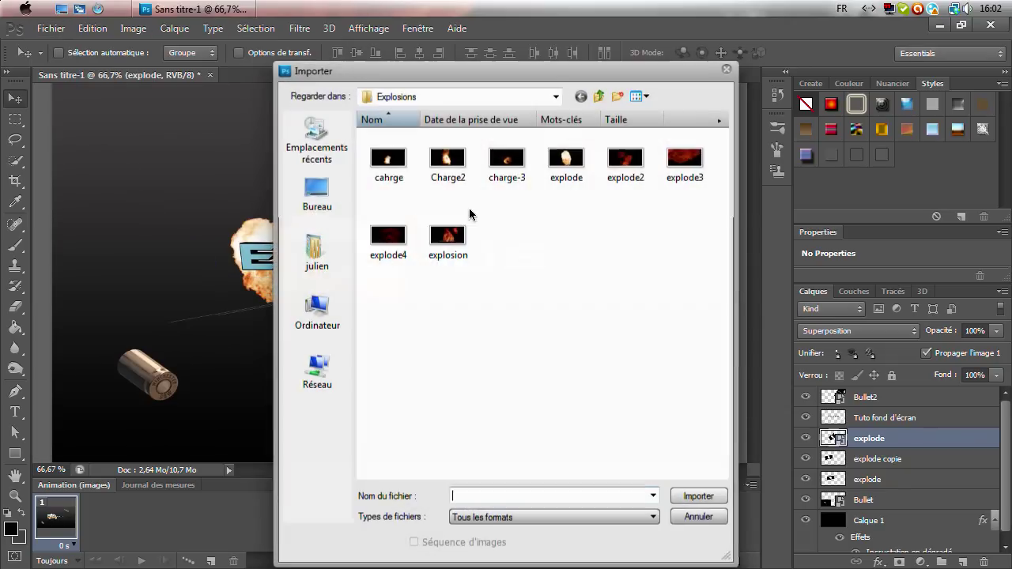
double_click(567, 162)
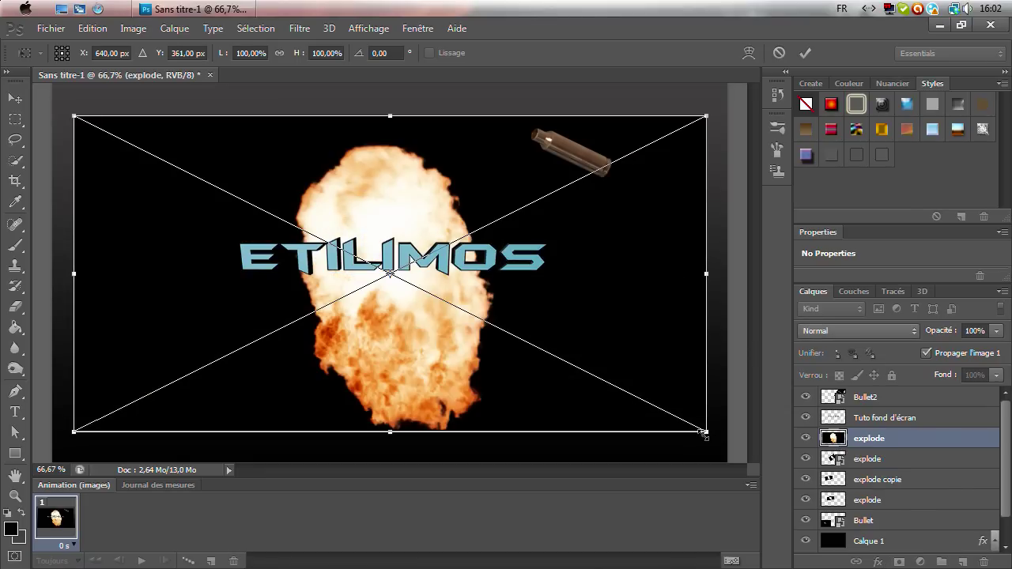
drag(706, 432, 293, 226)
drag(316, 188, 369, 201)
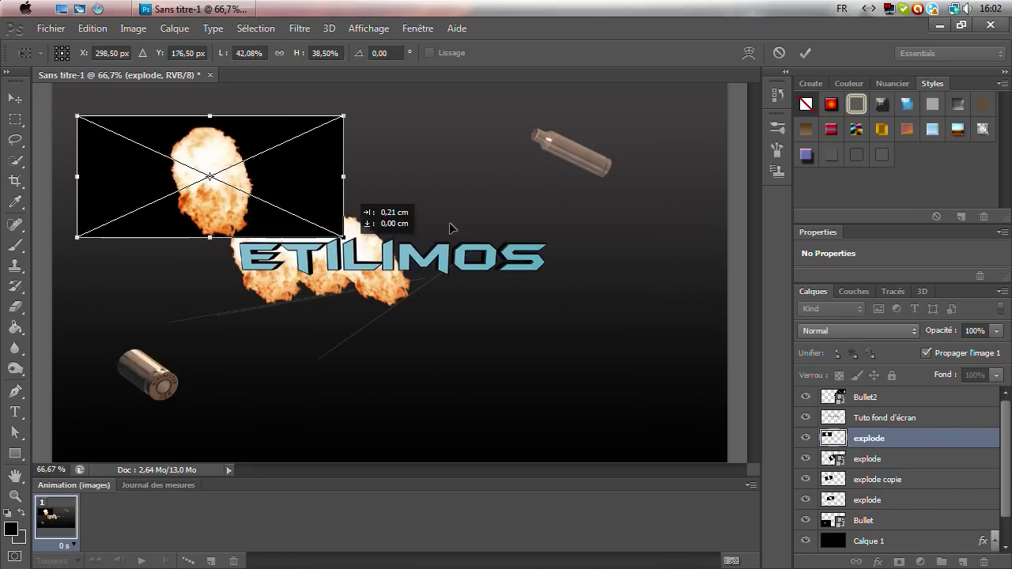
mouse_move(521, 311)
mouse_down()
mouse_move(533, 168)
mouse_move(576, 210)
mouse_up()
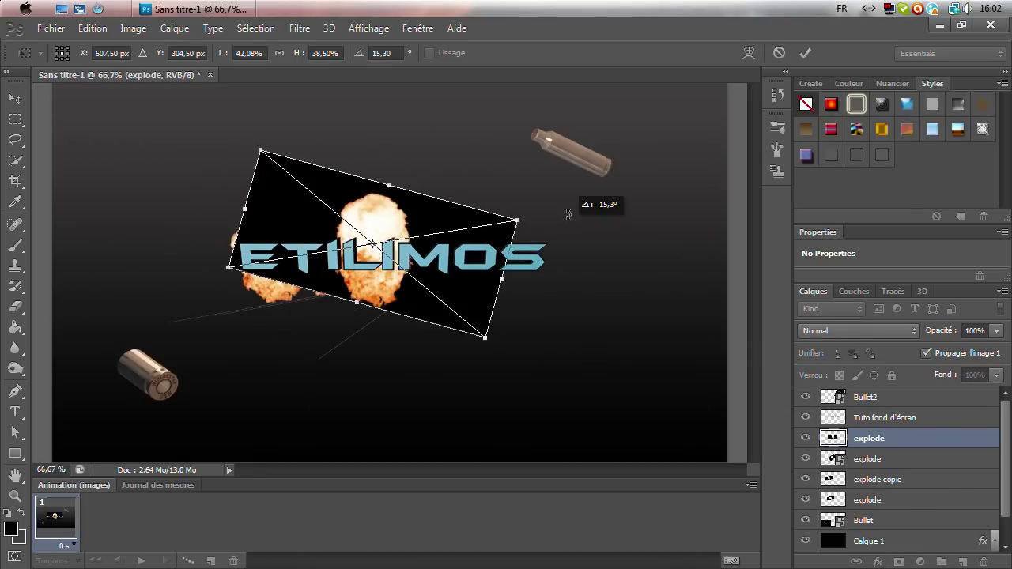
- Blend it in Superposition, shift it down-right and scale it slightly smaller
click(842, 329)
click(822, 138)
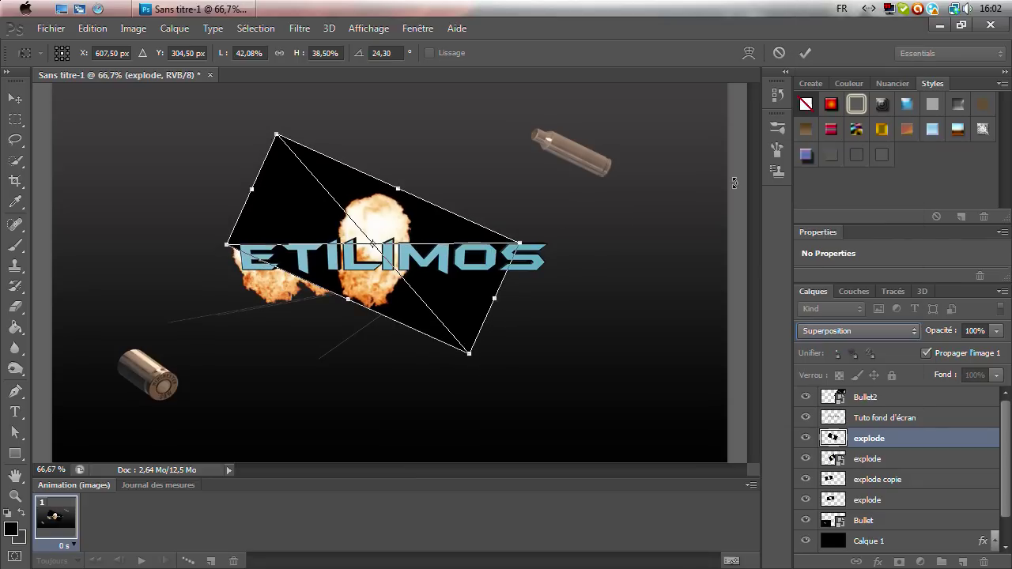
drag(444, 292, 467, 304)
mouse_move(561, 261)
mouse_down()
mouse_move(444, 286)
mouse_move(496, 276)
mouse_move(470, 276)
mouse_up()
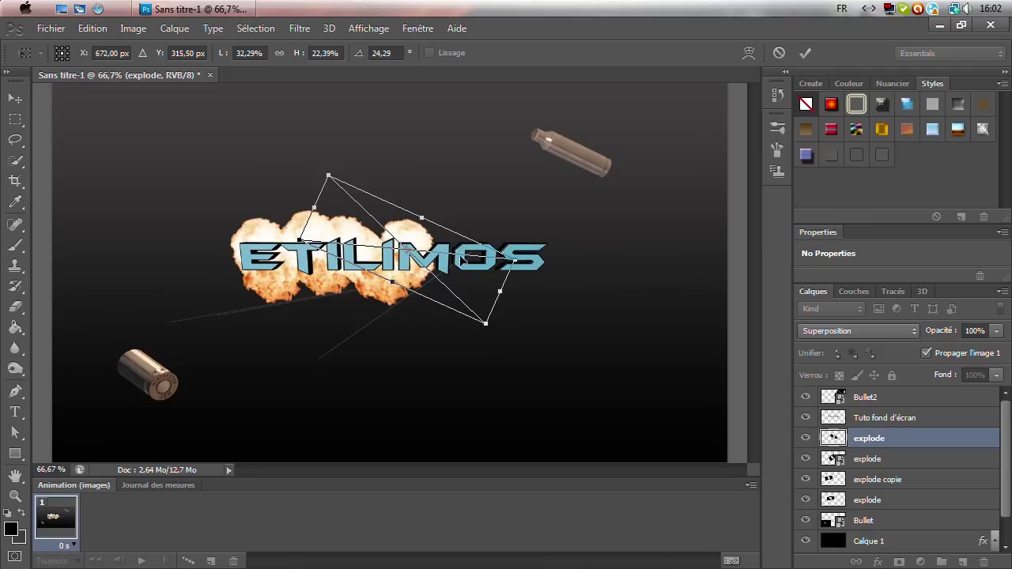
- Commit the explosion, then create explode copie 2 and copie 3, each offset rightward
key(Return)
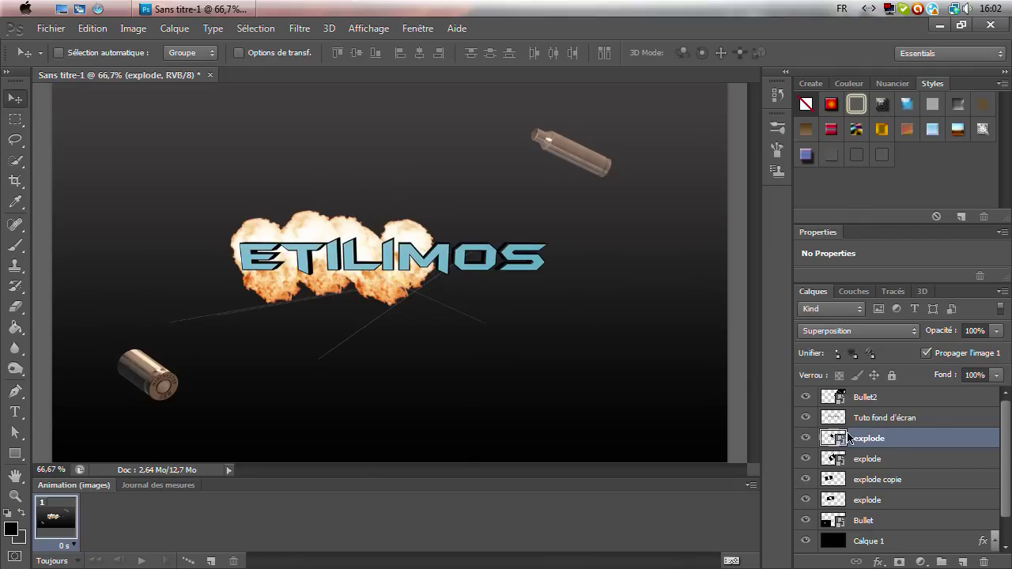
right_click(850, 437)
click(678, 117)
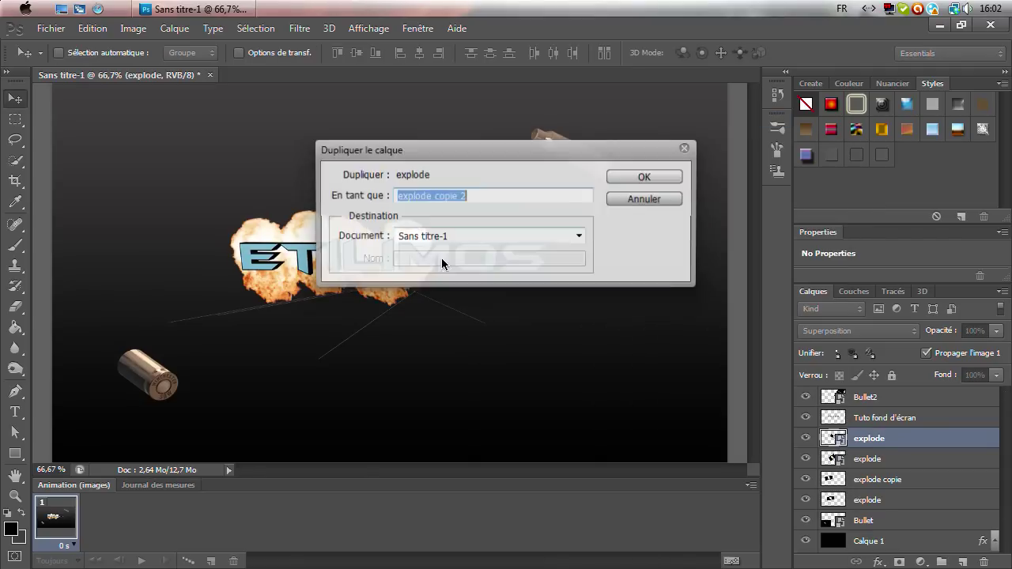
click(614, 178)
drag(437, 277, 470, 282)
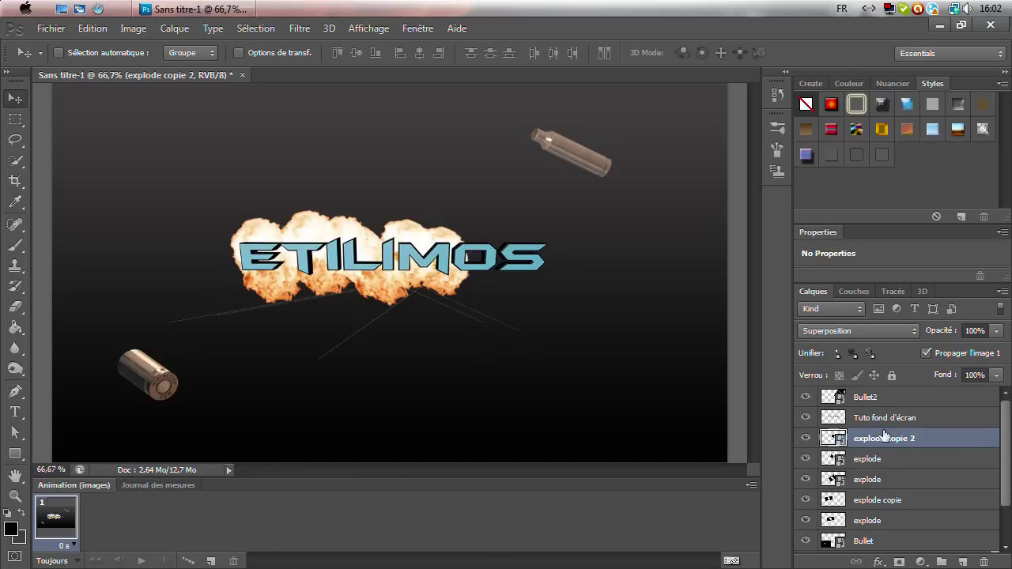
right_click(860, 434)
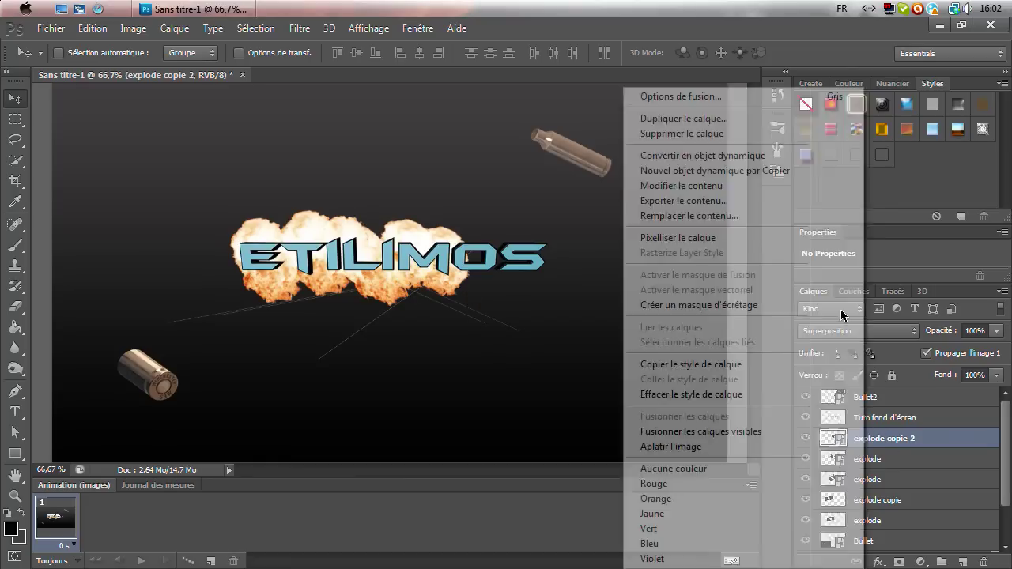
click(678, 119)
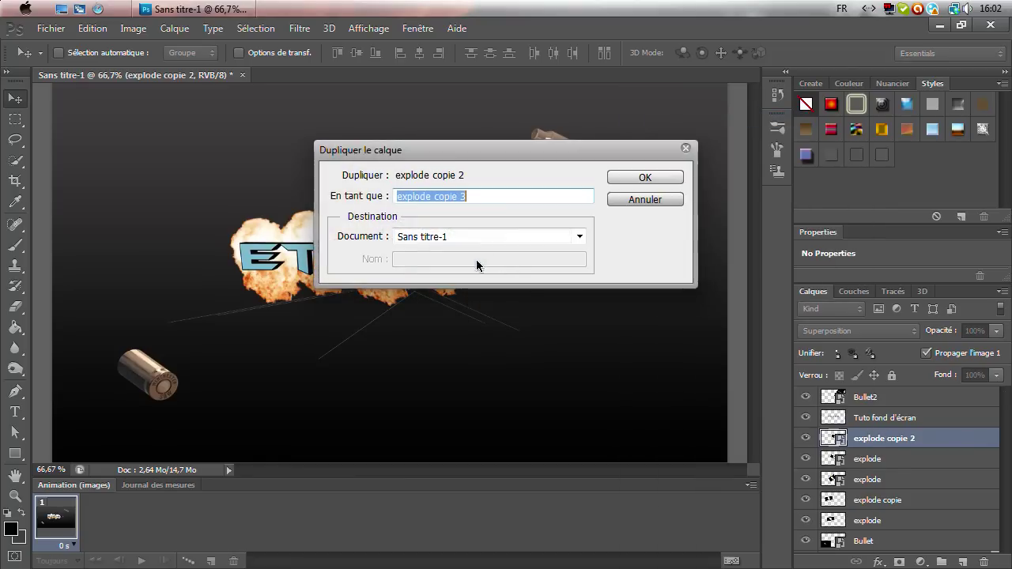
click(645, 176)
drag(466, 281, 492, 300)
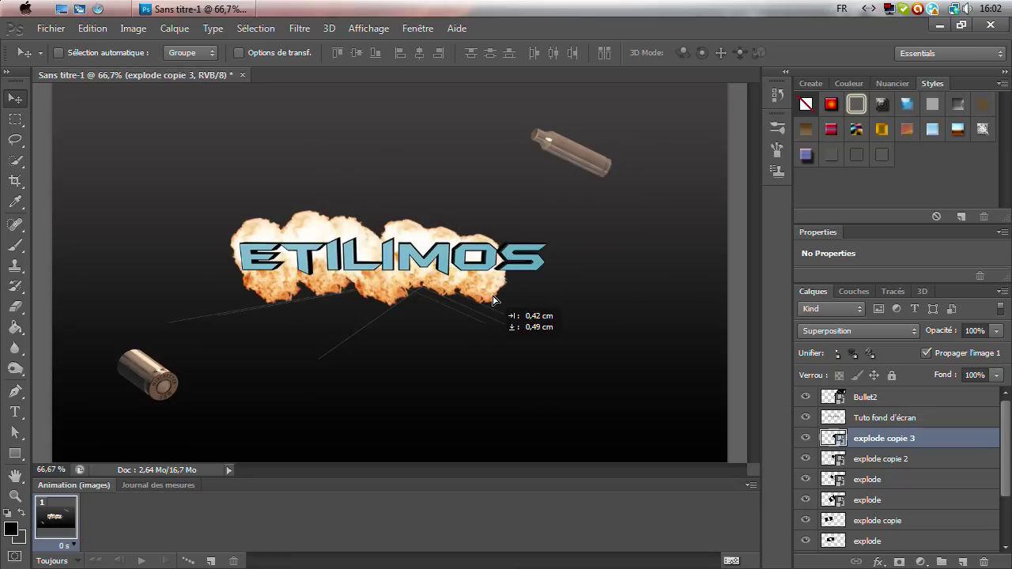
- Create explode copie 4 and copie 5, shifting each slightly right
right_click(883, 442)
click(711, 119)
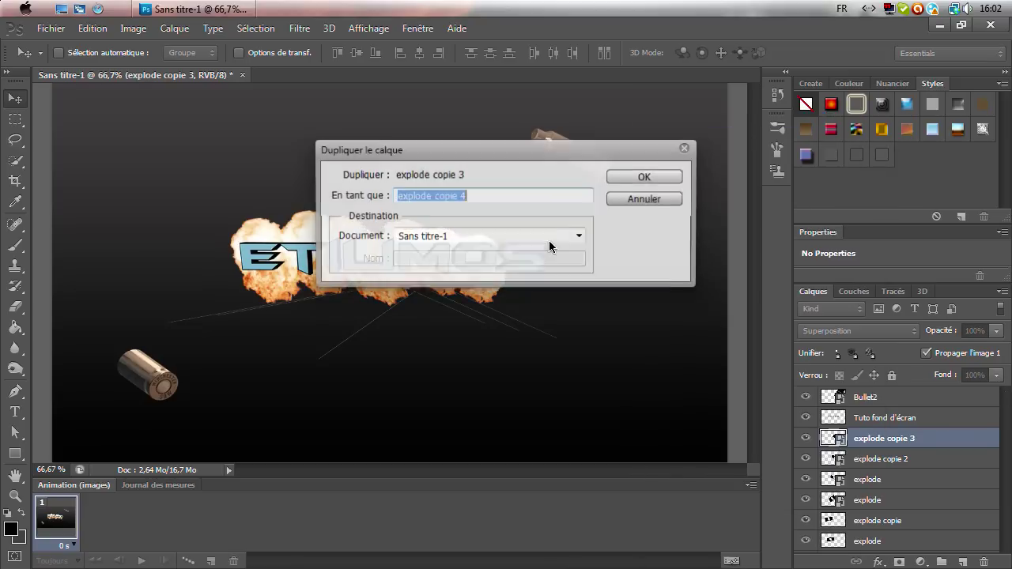
click(637, 175)
drag(503, 286, 523, 273)
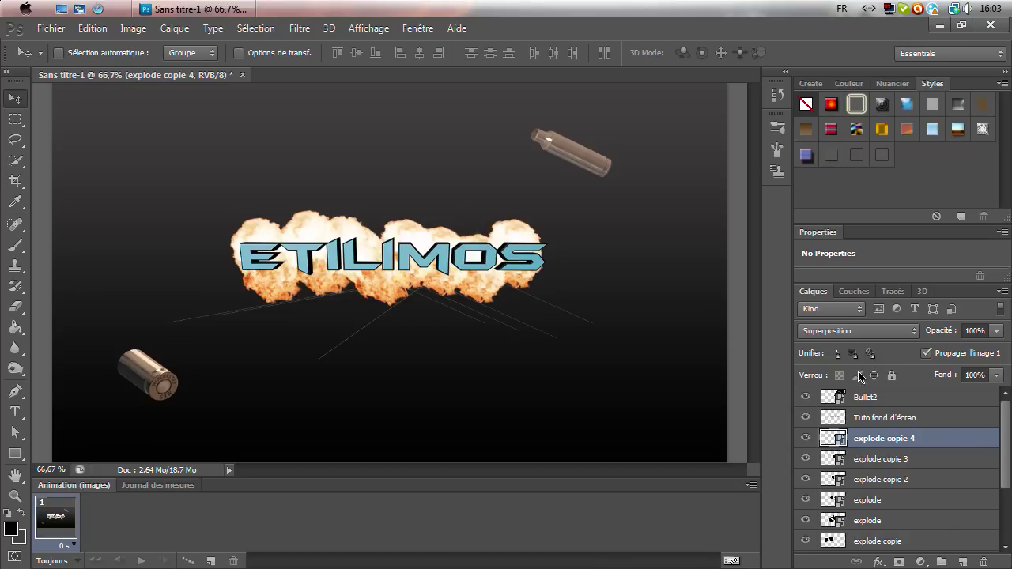
right_click(897, 448)
click(688, 118)
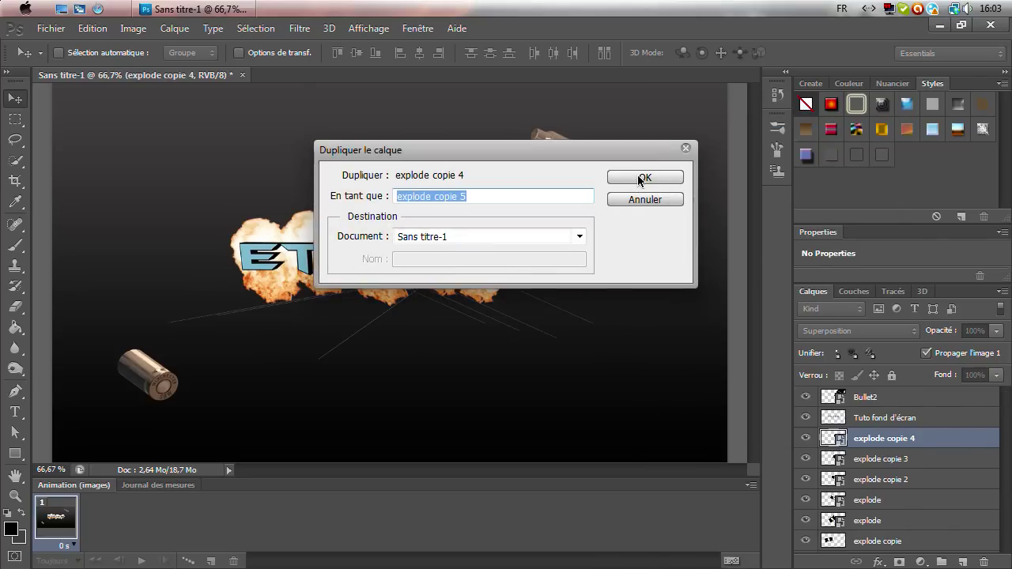
click(642, 177)
drag(537, 298, 541, 303)
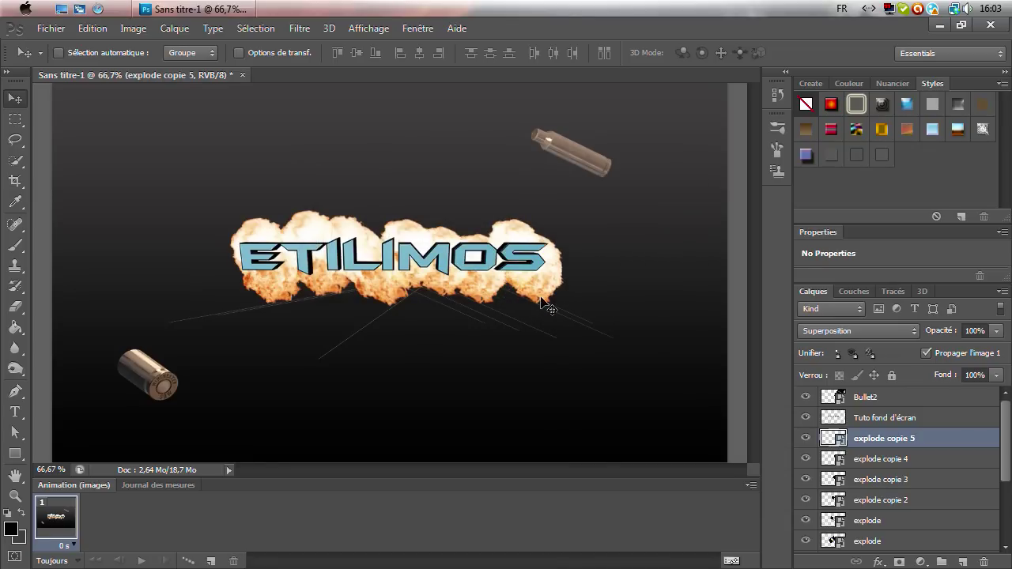
- Duplicate into explode copie 6 and drag it to the left of the text
right_click(844, 439)
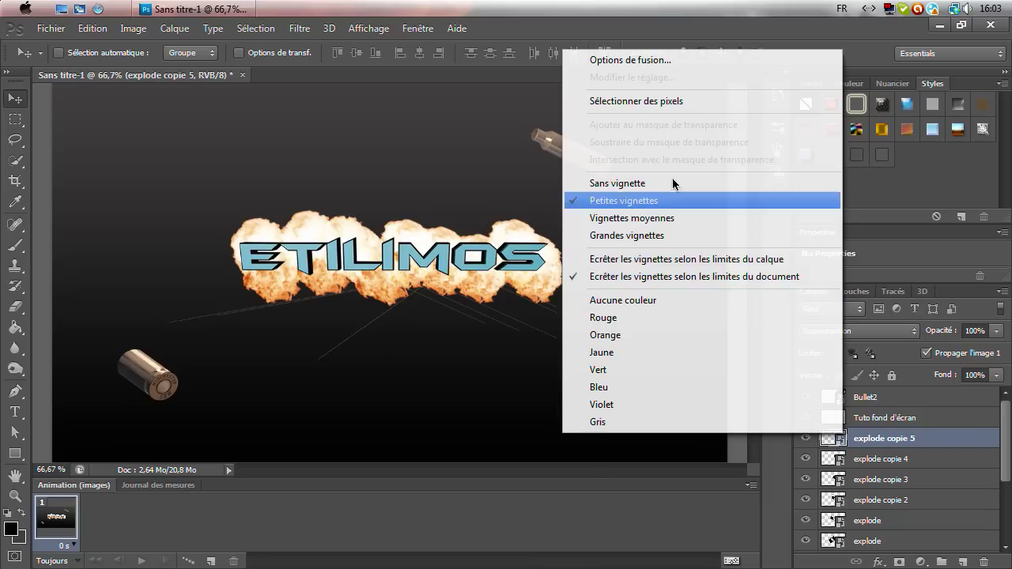
right_click(883, 441)
click(711, 115)
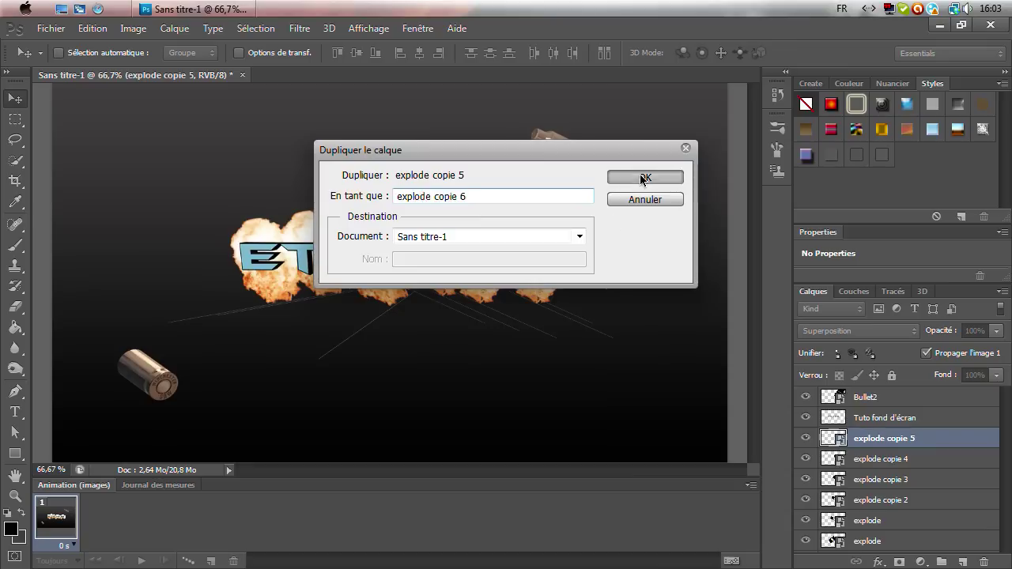
click(641, 177)
drag(565, 275, 257, 282)
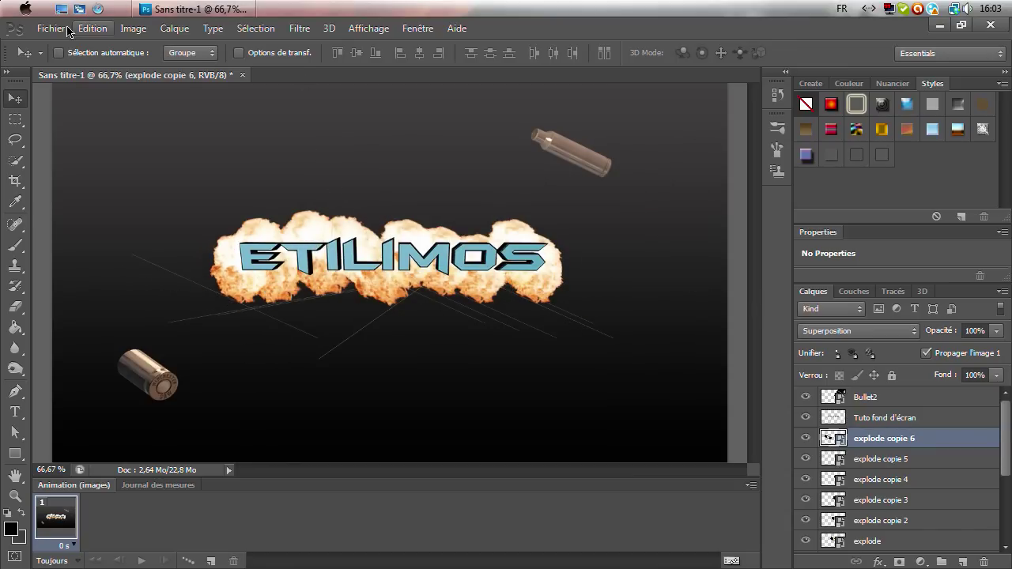
- Import Glass/Windshield_Hole_03, shrink it, blend in Superposition and place it upper left
click(51, 28)
click(166, 293)
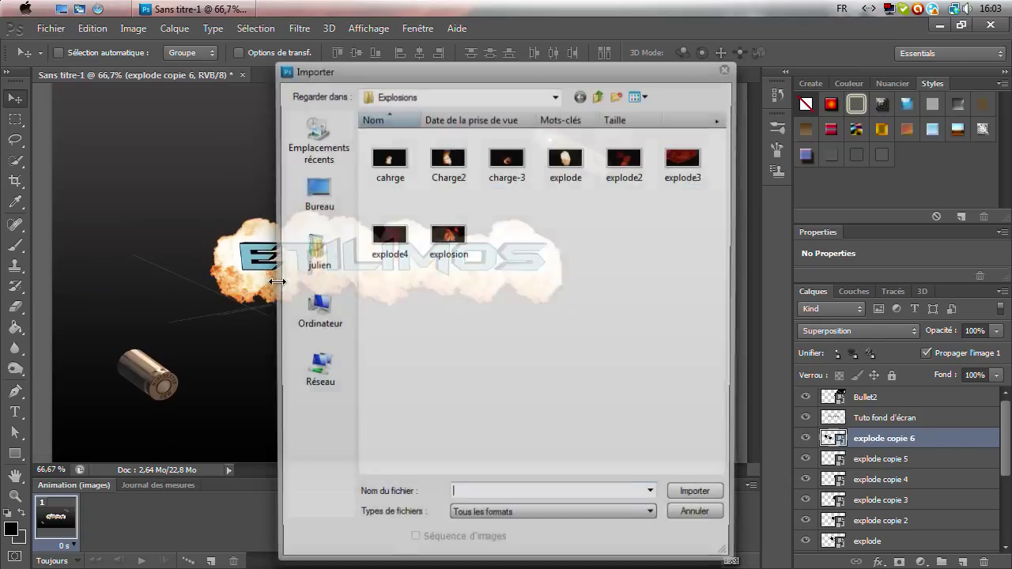
click(601, 101)
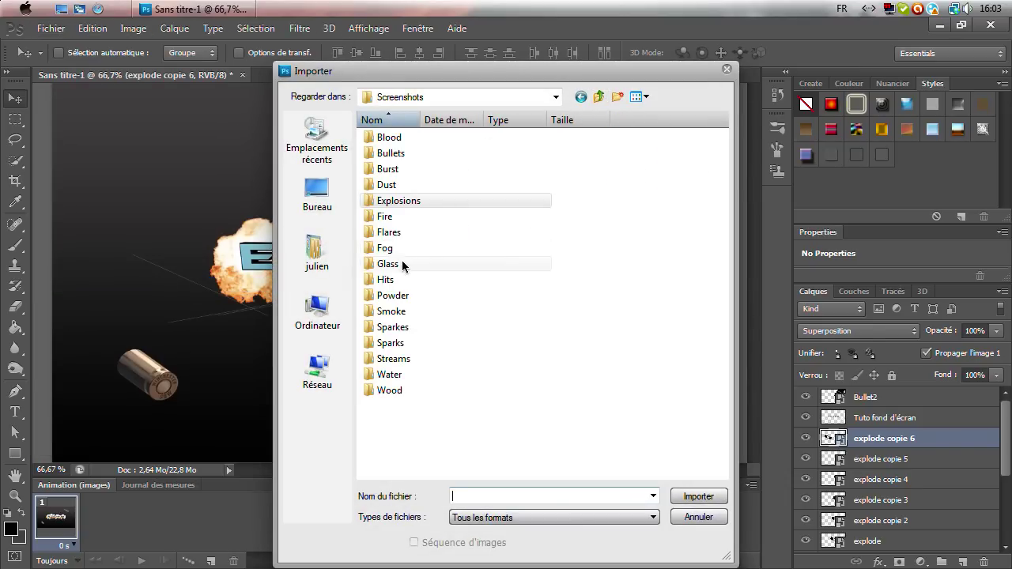
double_click(401, 260)
double_click(624, 233)
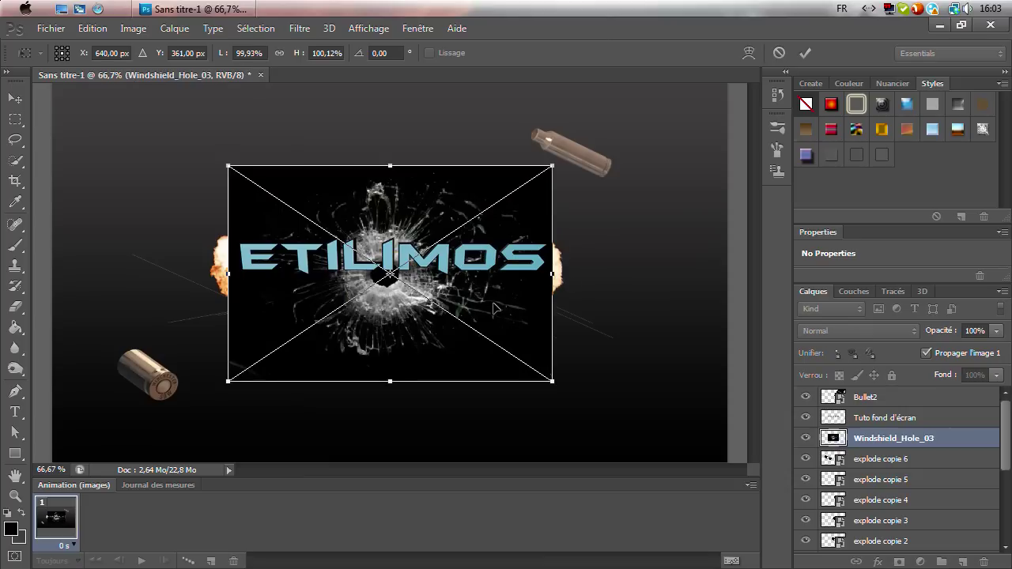
drag(385, 248, 182, 139)
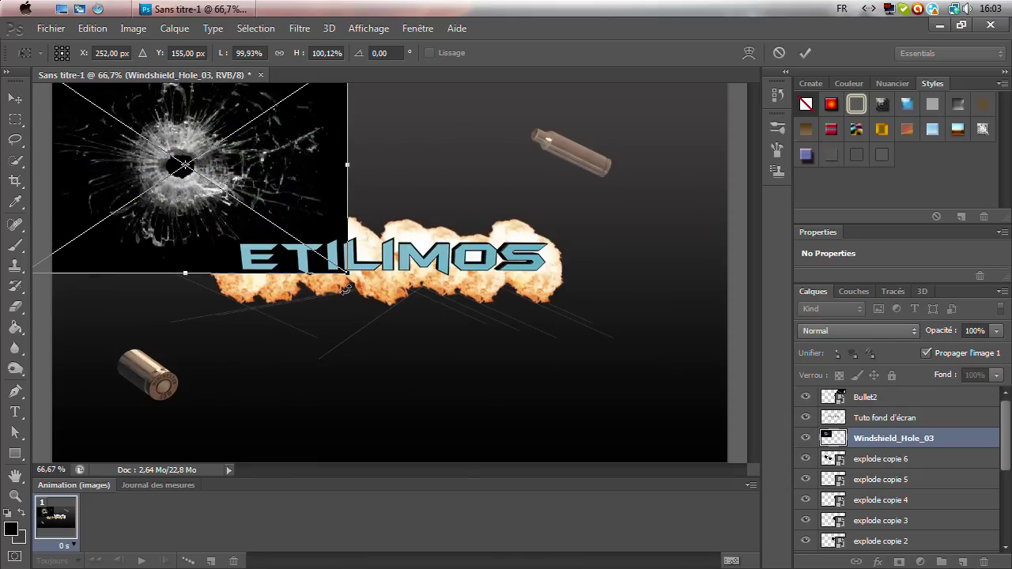
mouse_move(344, 274)
mouse_down()
mouse_move(226, 199)
mouse_move(244, 225)
mouse_up()
click(854, 331)
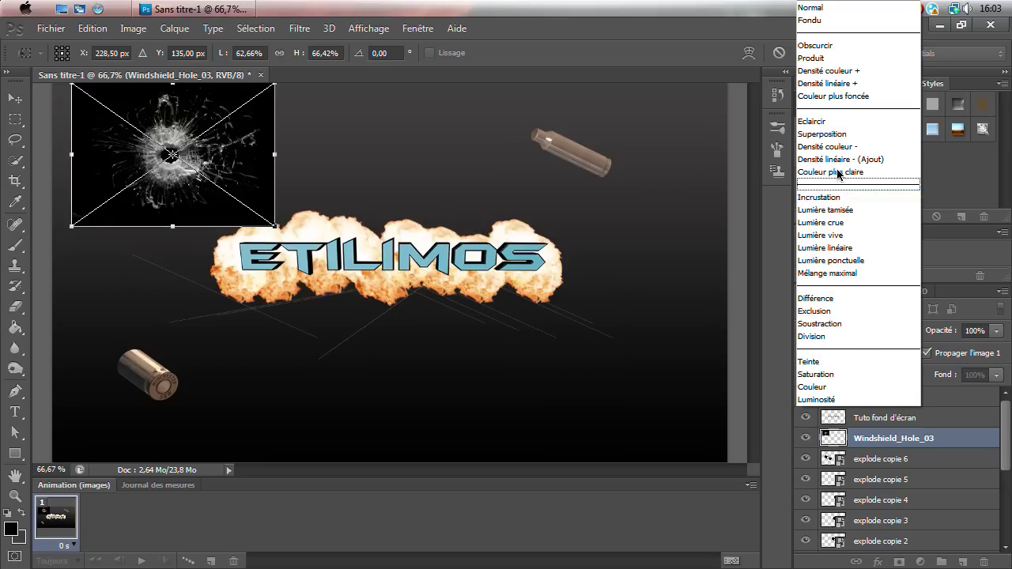
click(853, 155)
mouse_move(249, 169)
mouse_down()
mouse_move(284, 242)
mouse_move(280, 217)
mouse_move(280, 229)
mouse_up()
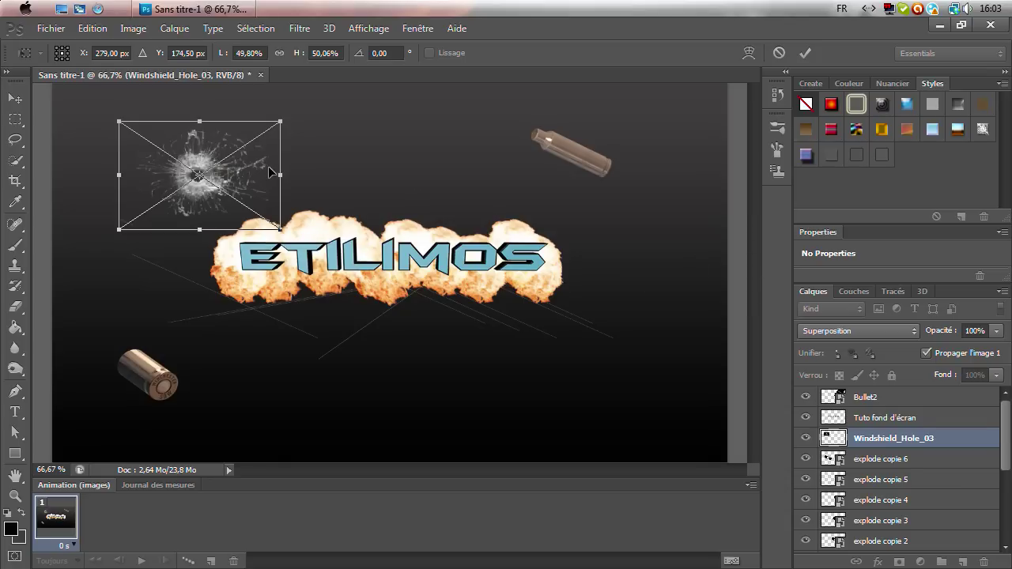
key(Return)
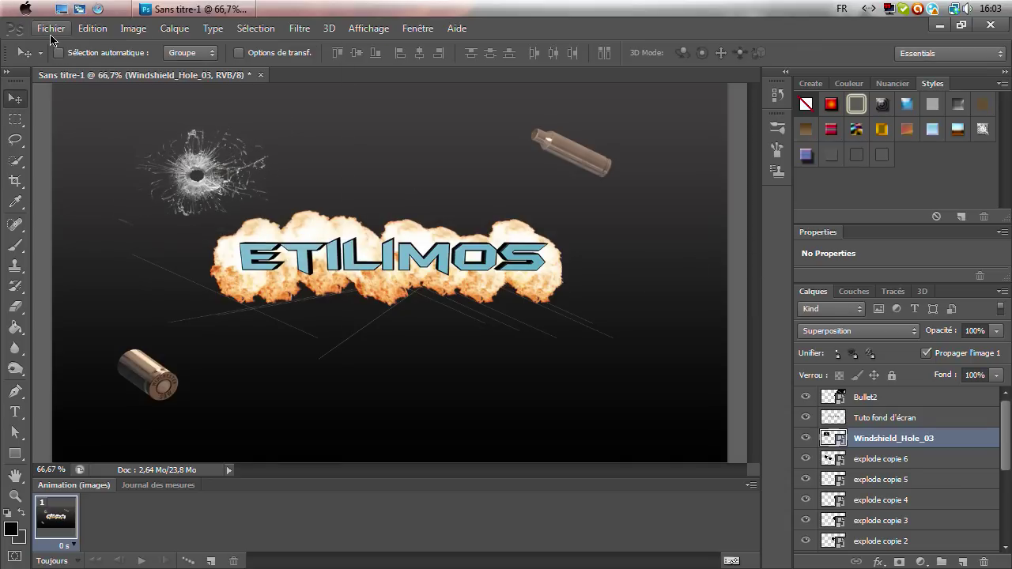
- Import Windshield_Holes_04 below the text on the right, blended in Superposition
click(50, 31)
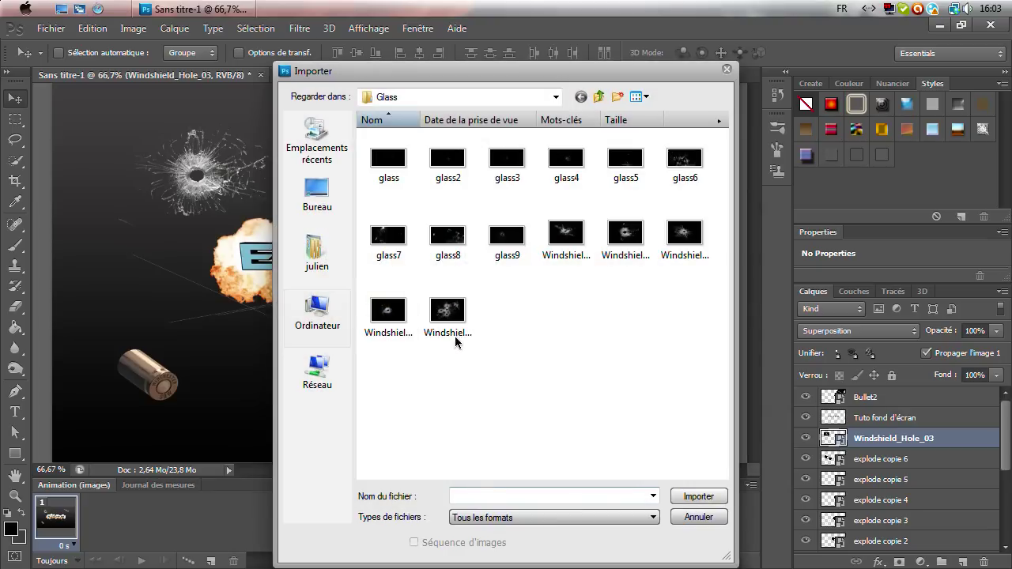
click(447, 312)
double_click(458, 326)
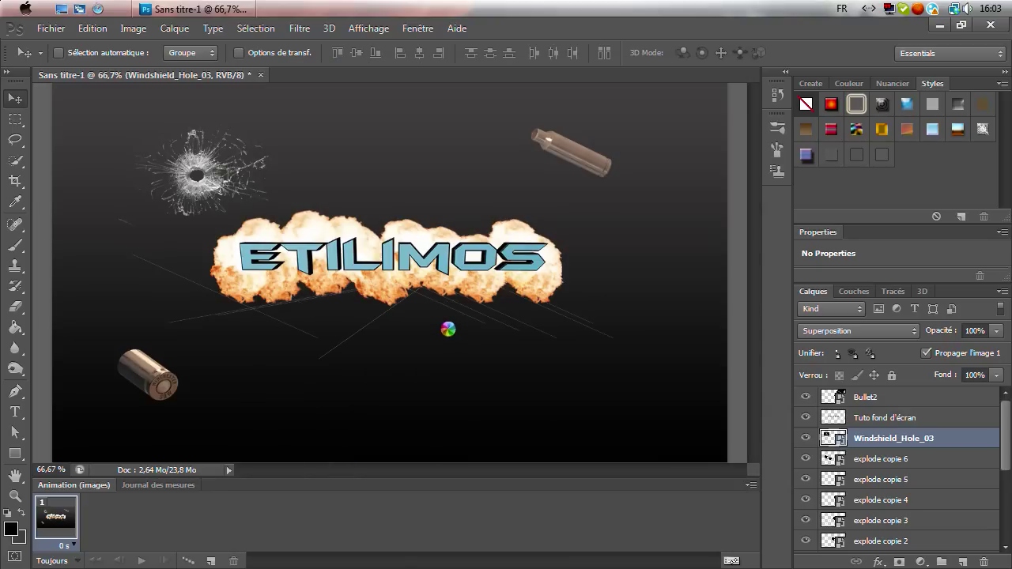
drag(461, 328, 568, 416)
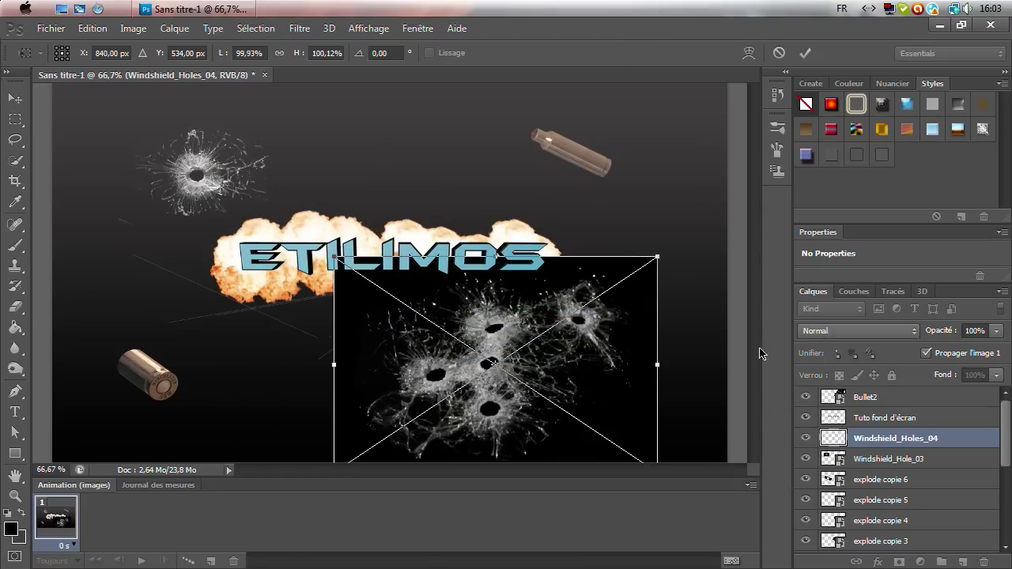
click(839, 335)
click(854, 142)
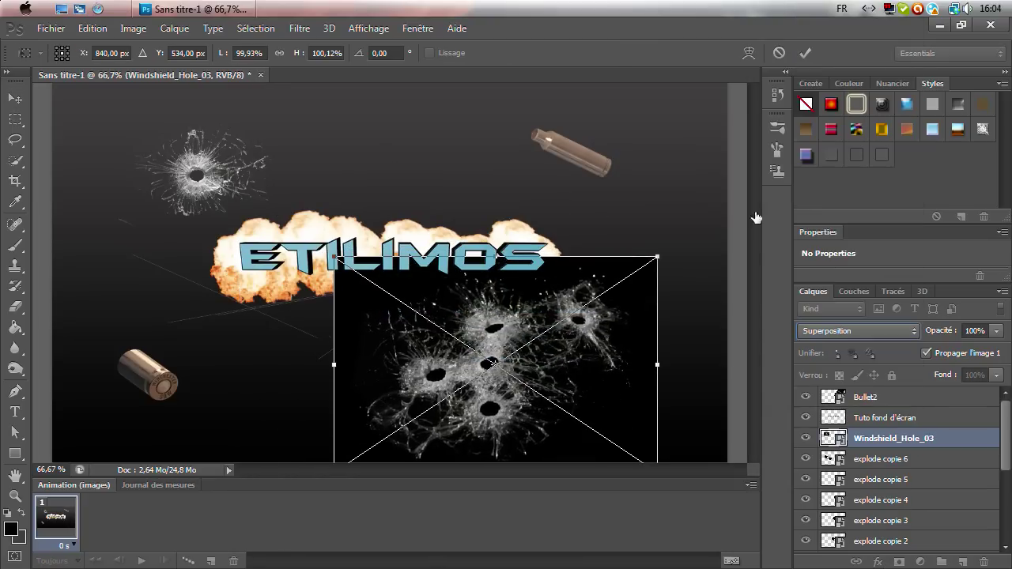
drag(608, 360, 622, 370)
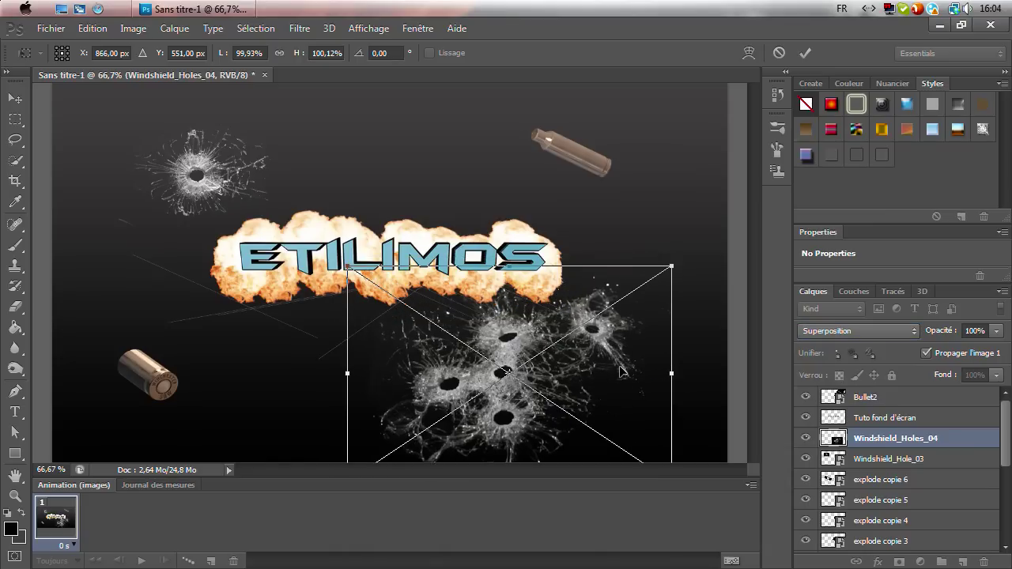
key(Return)
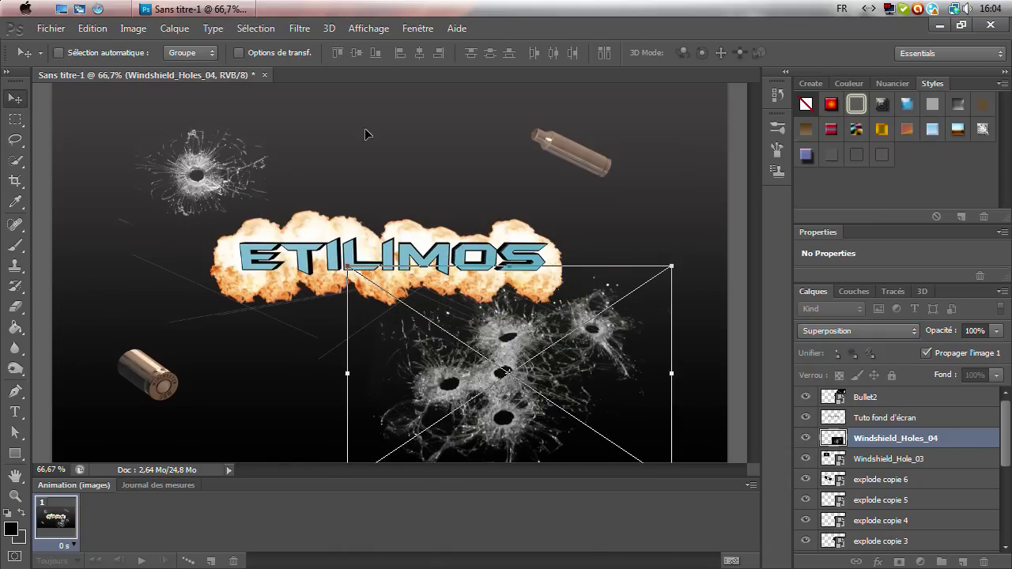
- Import the Fire 1 image from the Fire folder and move it toward the lower left
click(52, 31)
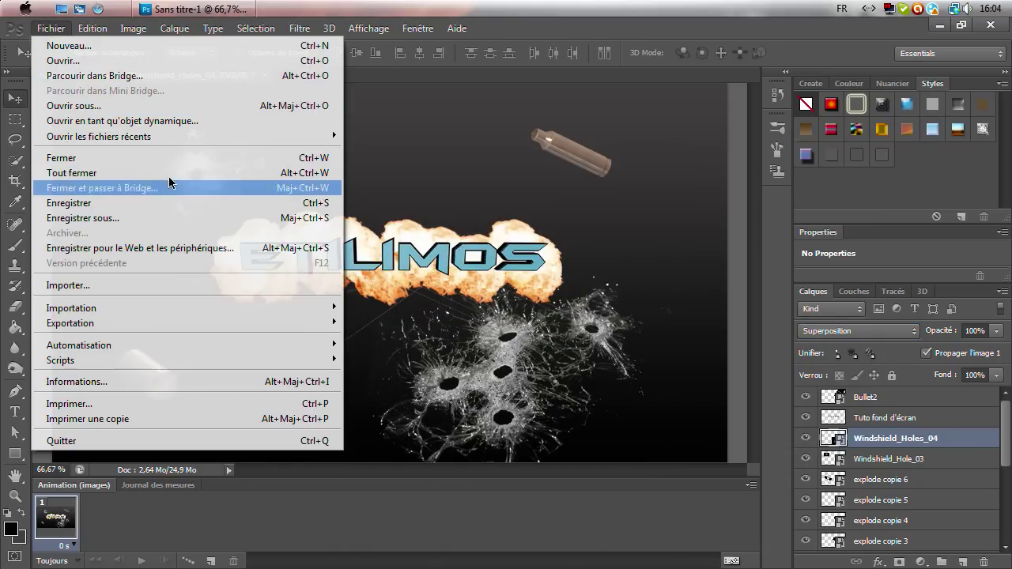
click(209, 286)
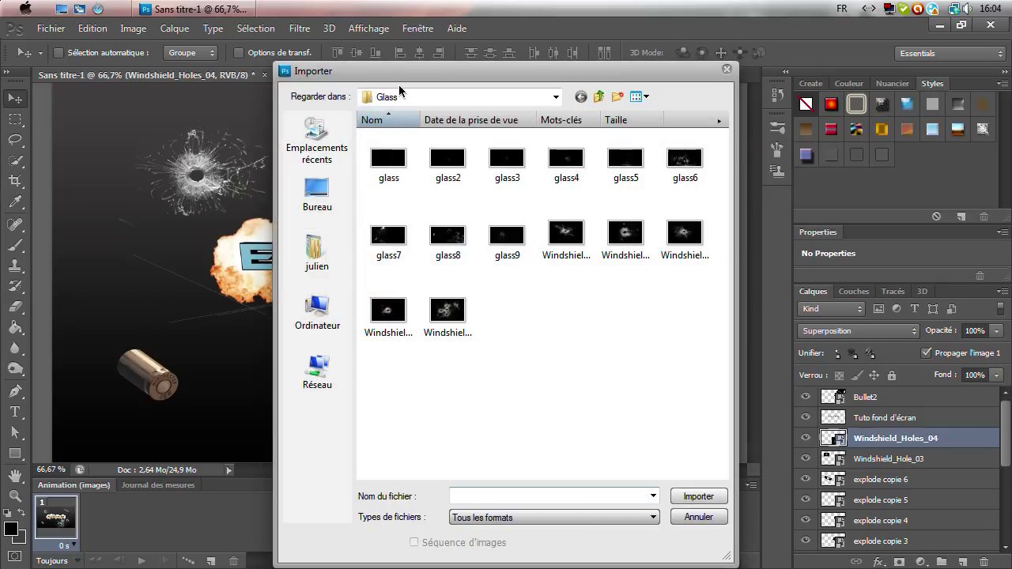
click(600, 97)
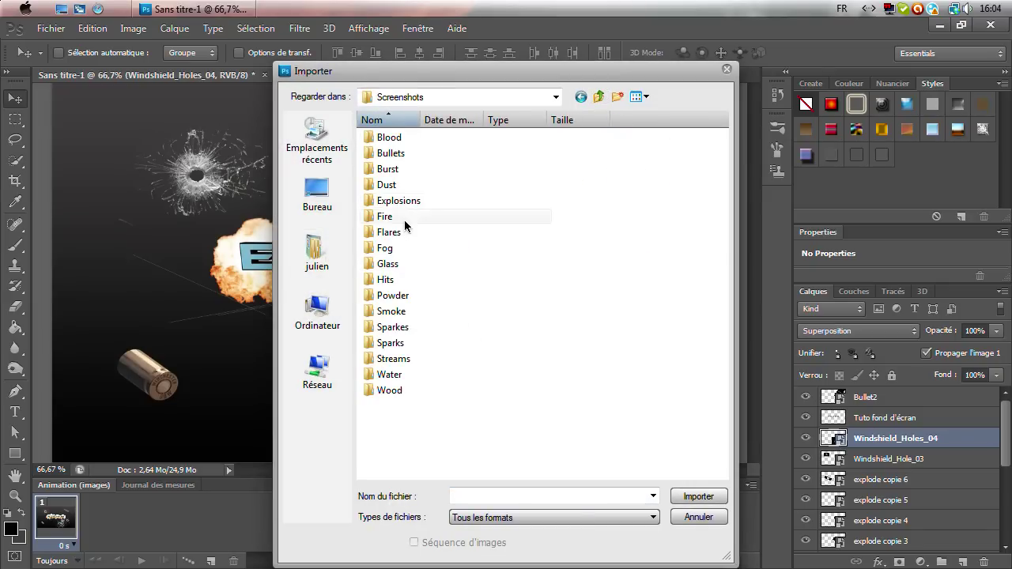
double_click(404, 226)
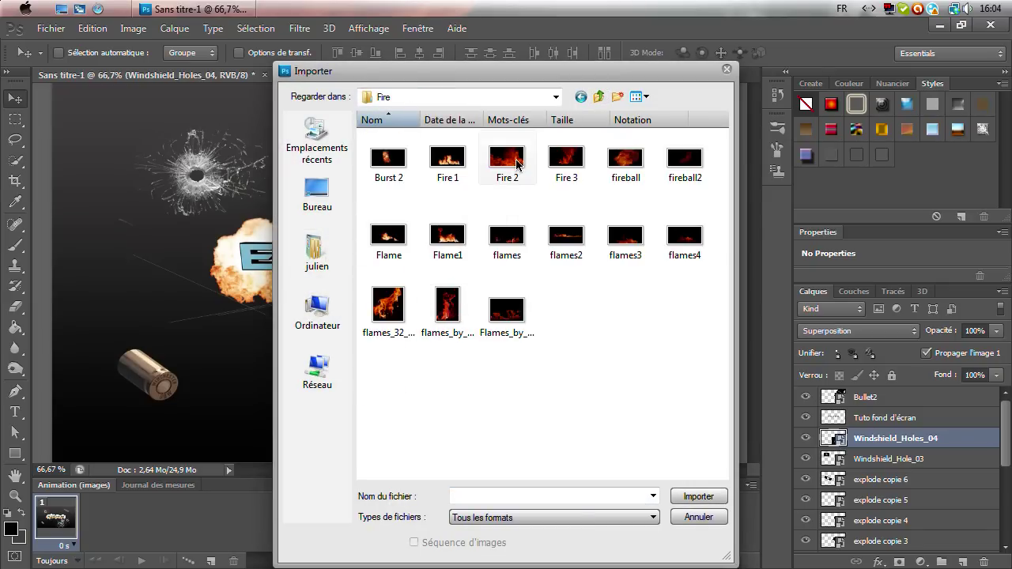
double_click(441, 164)
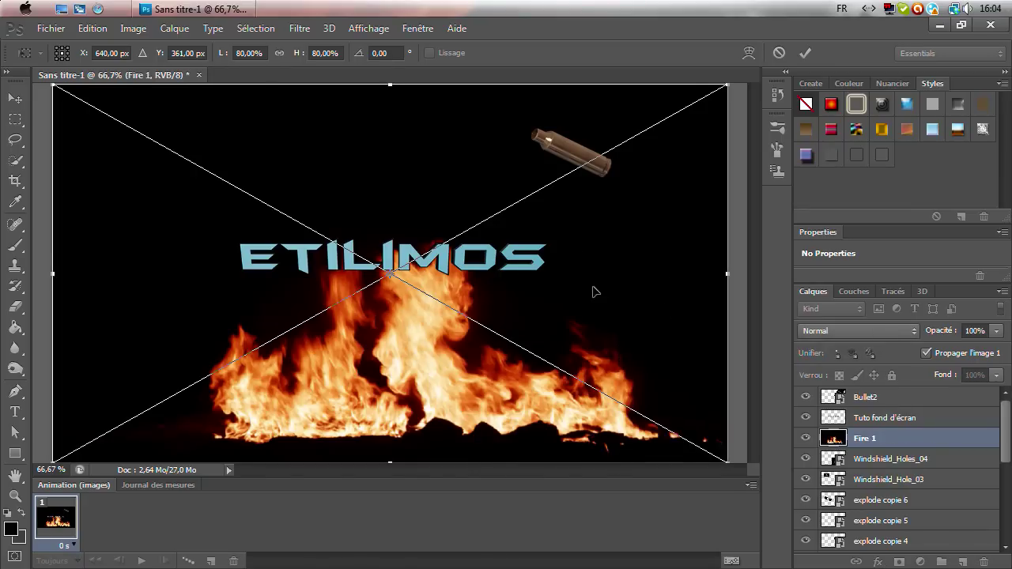
mouse_move(594, 291)
mouse_down()
mouse_move(418, 328)
mouse_move(337, 373)
mouse_up()
- Try rotating the fire and browsing blend modes, then cancel the placement
click(820, 331)
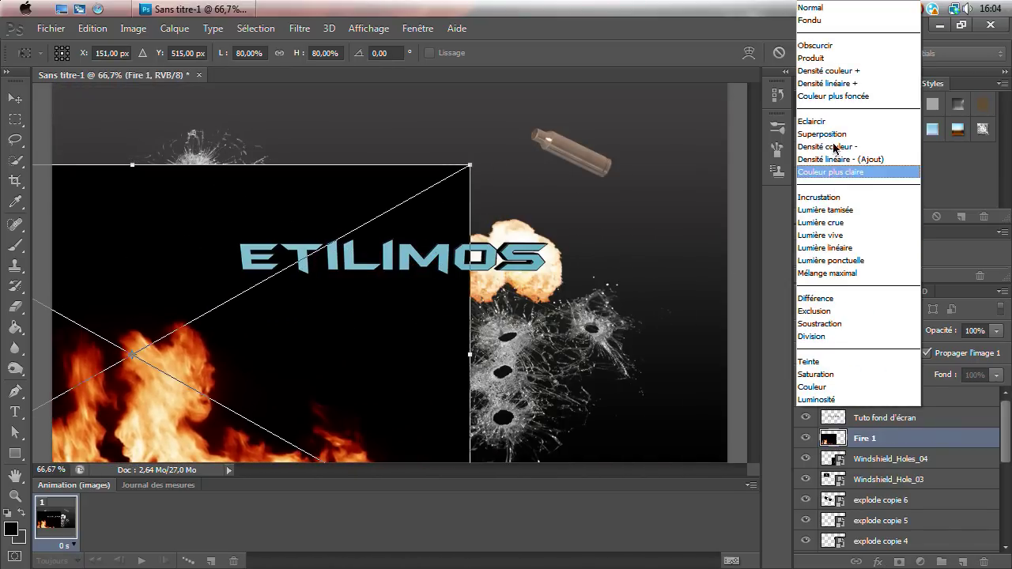
key(Escape)
mouse_move(523, 188)
mouse_down()
mouse_move(417, 380)
mouse_move(450, 367)
mouse_up()
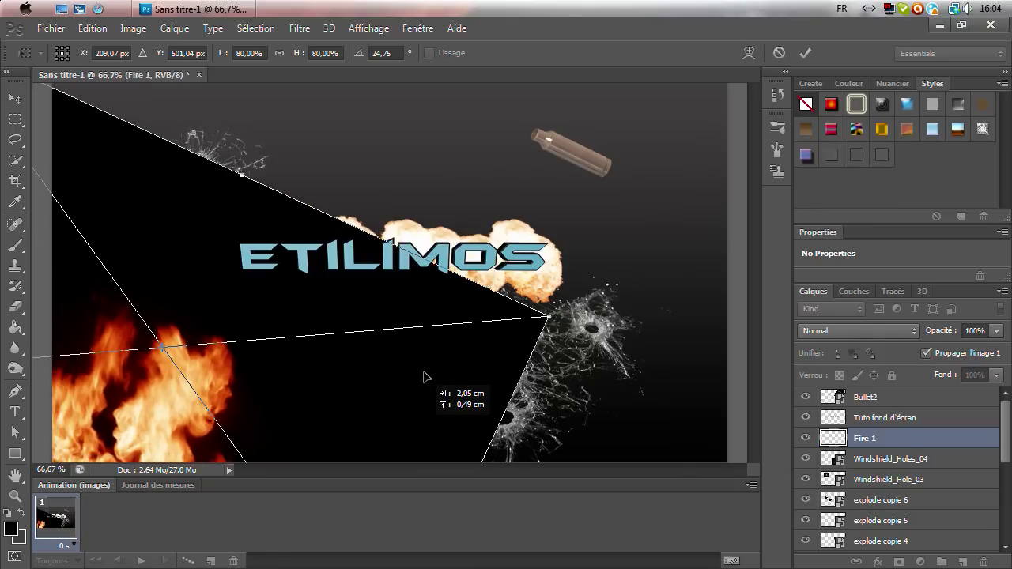
click(812, 332)
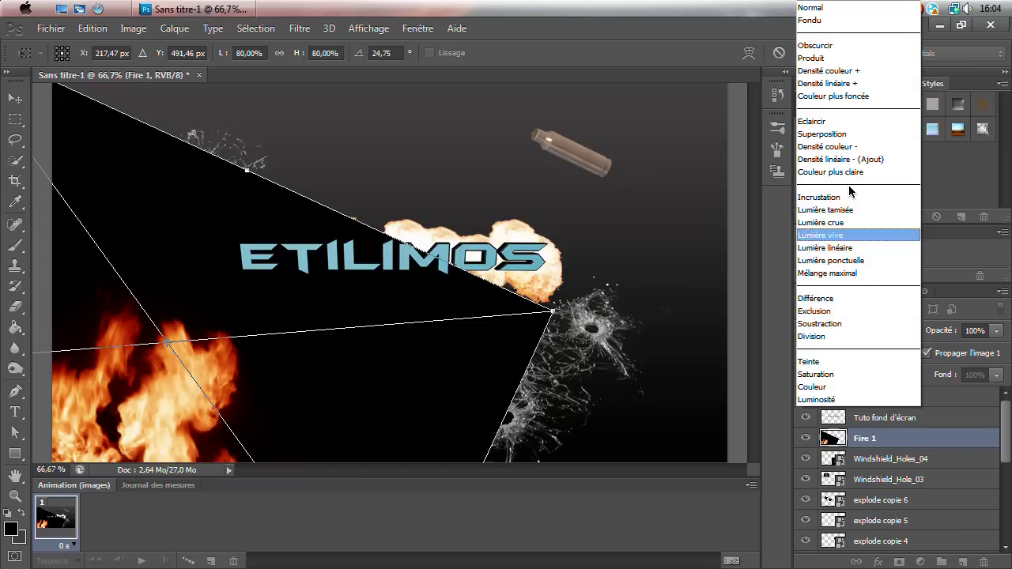
click(838, 138)
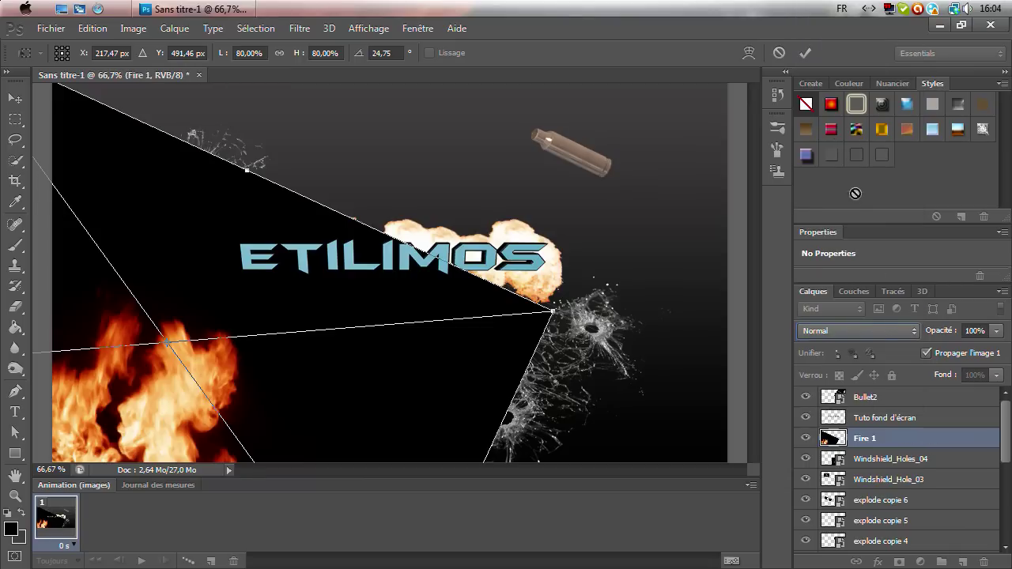
click(870, 336)
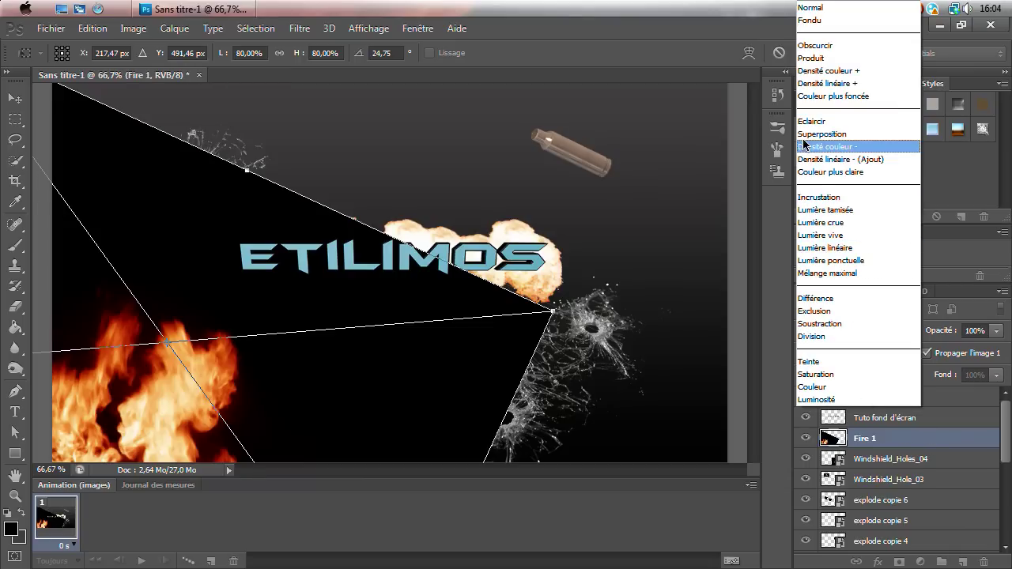
click(790, 431)
click(874, 441)
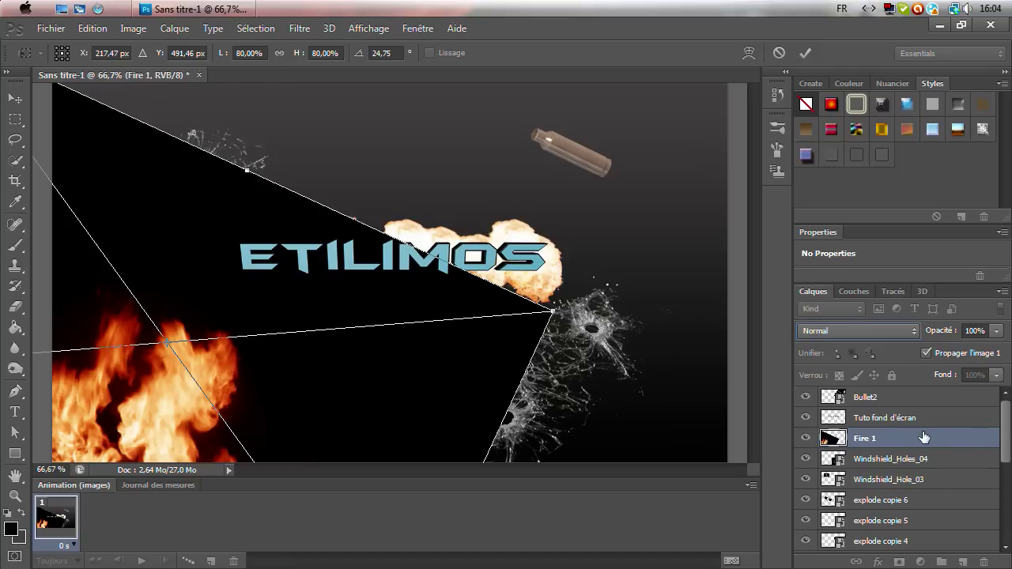
key(Escape)
- Re-import Fire 1, blend it in Superposition and tilt it about 24°
click(50, 28)
click(140, 285)
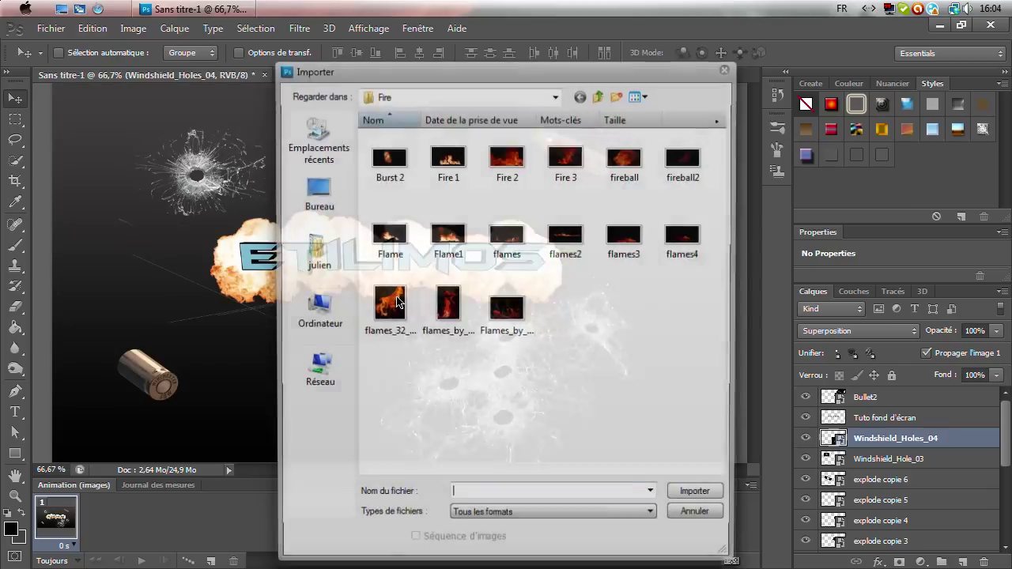
click(448, 162)
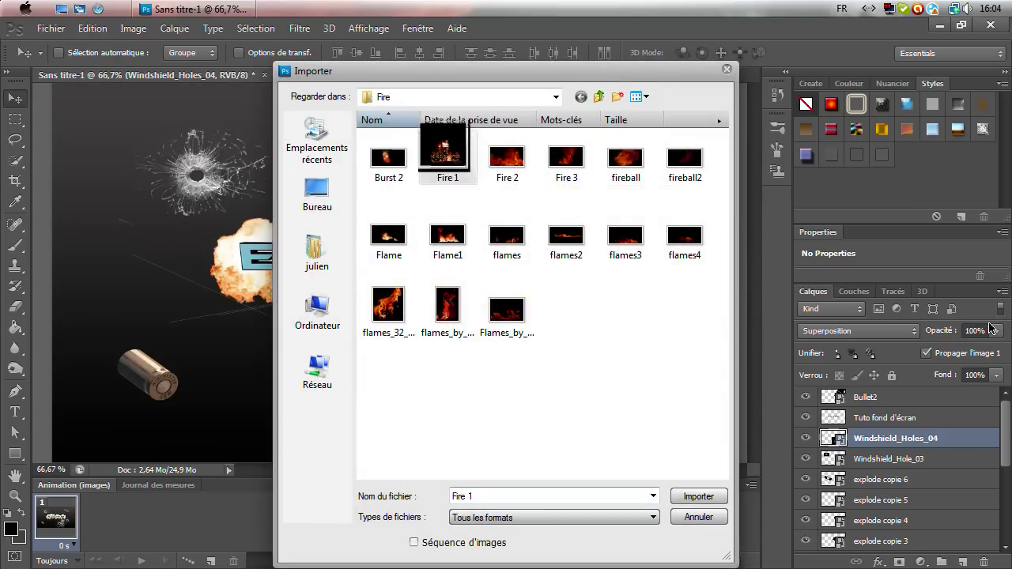
key(Return)
click(859, 331)
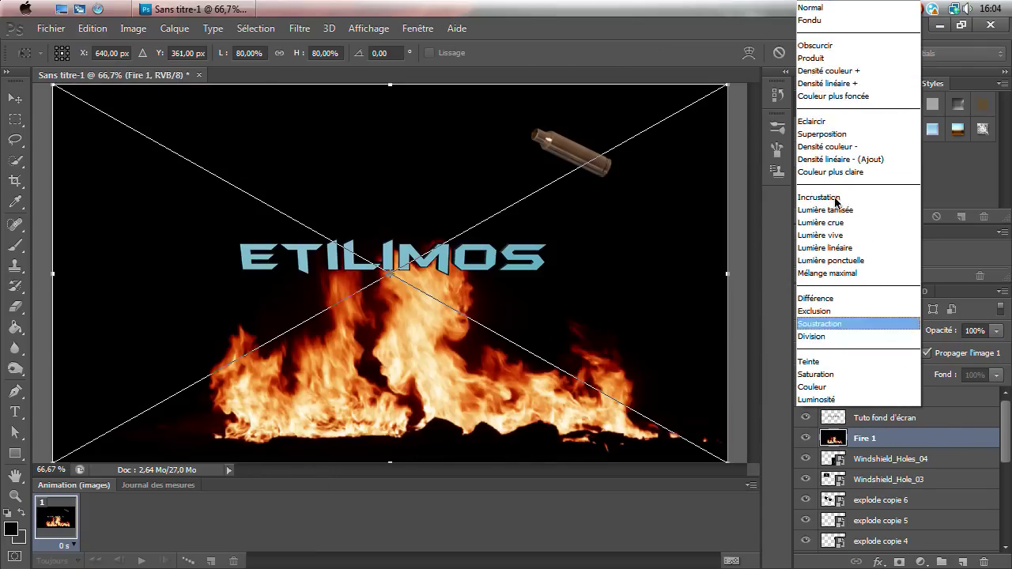
click(822, 133)
mouse_move(530, 262)
mouse_down()
mouse_move(380, 344)
mouse_move(291, 349)
mouse_up()
mouse_move(553, 198)
mouse_down()
mouse_move(581, 320)
mouse_move(578, 422)
mouse_up()
drag(396, 414, 407, 407)
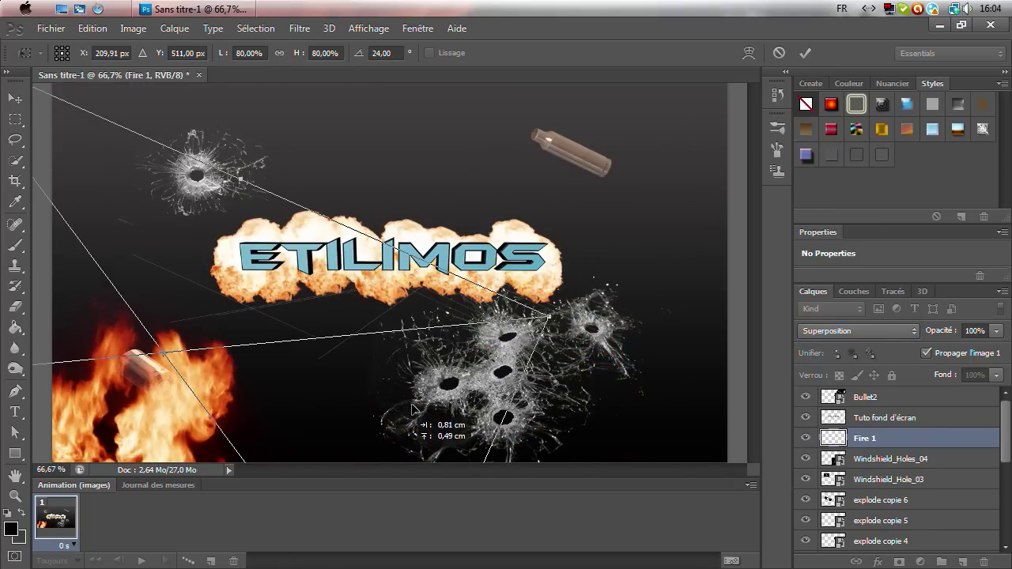
- Move the fire into the top-right corner, rotate it to about -125° and commit
drag(413, 407, 851, 82)
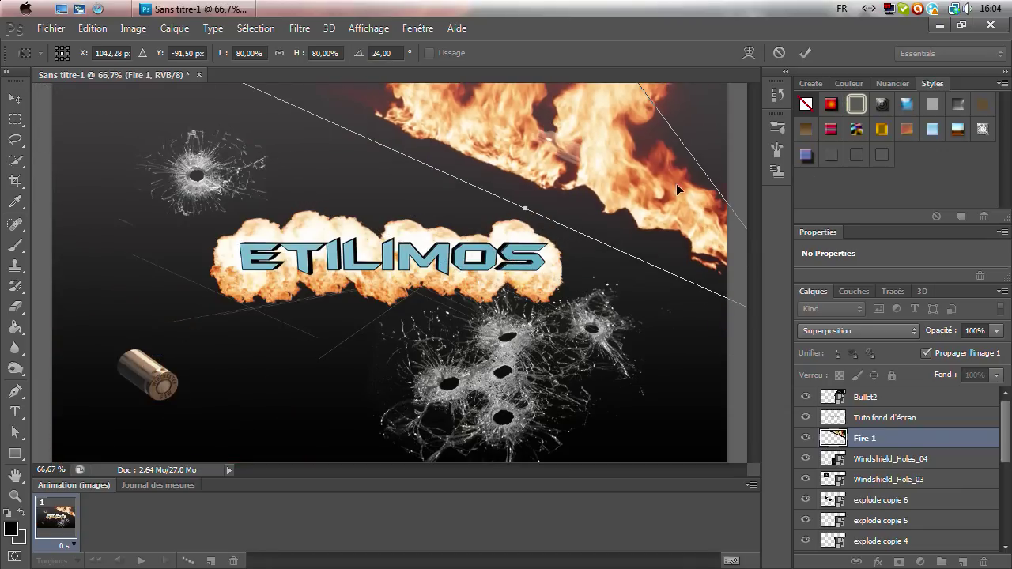
right_click(677, 185)
click(779, 384)
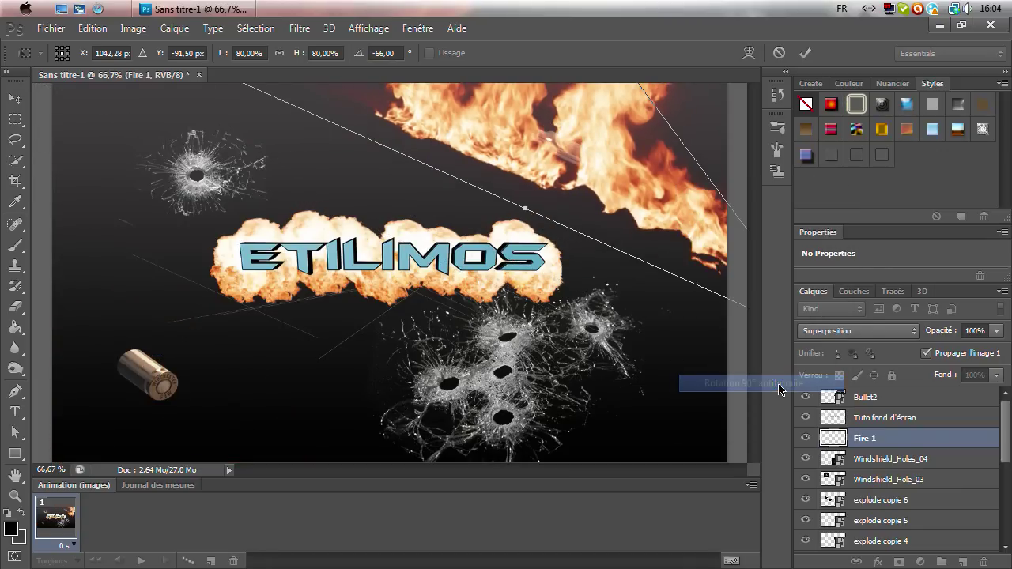
mouse_move(610, 443)
mouse_down()
mouse_move(633, 194)
mouse_move(684, 340)
mouse_move(683, 271)
mouse_up()
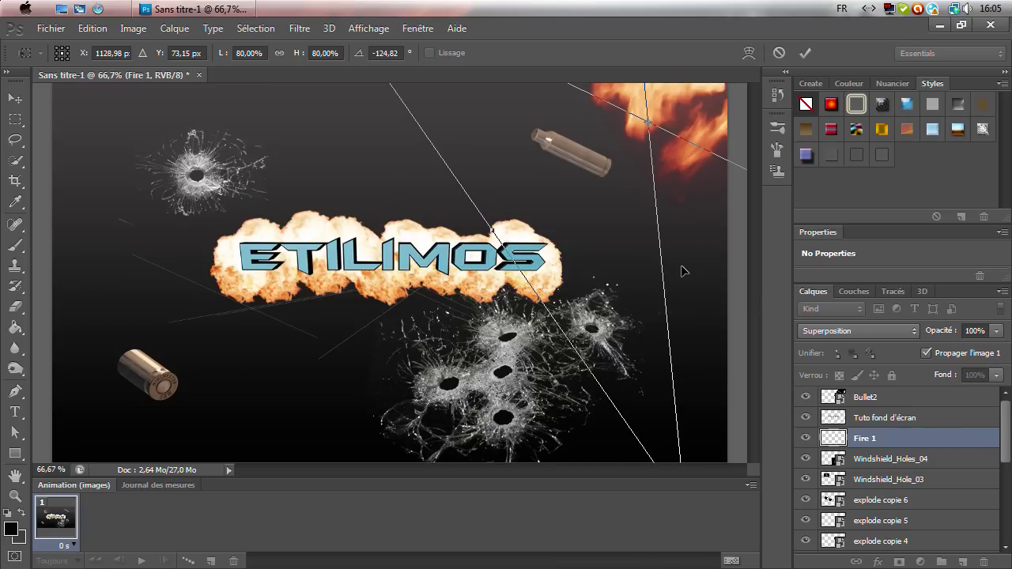
key(Return)
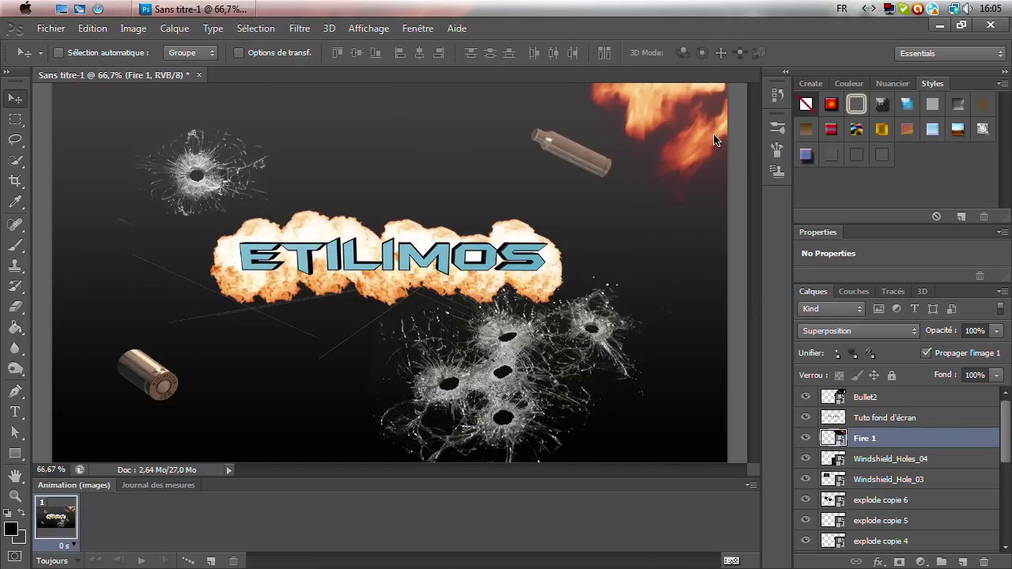
- Import the Fire 2 image and rotate it 180° so it hangs upside down
click(50, 29)
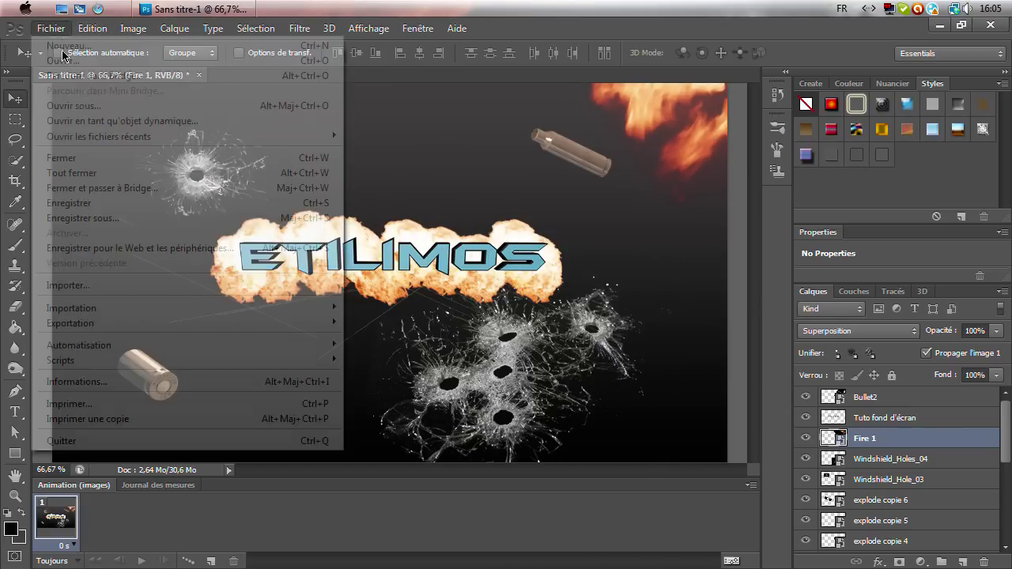
click(176, 285)
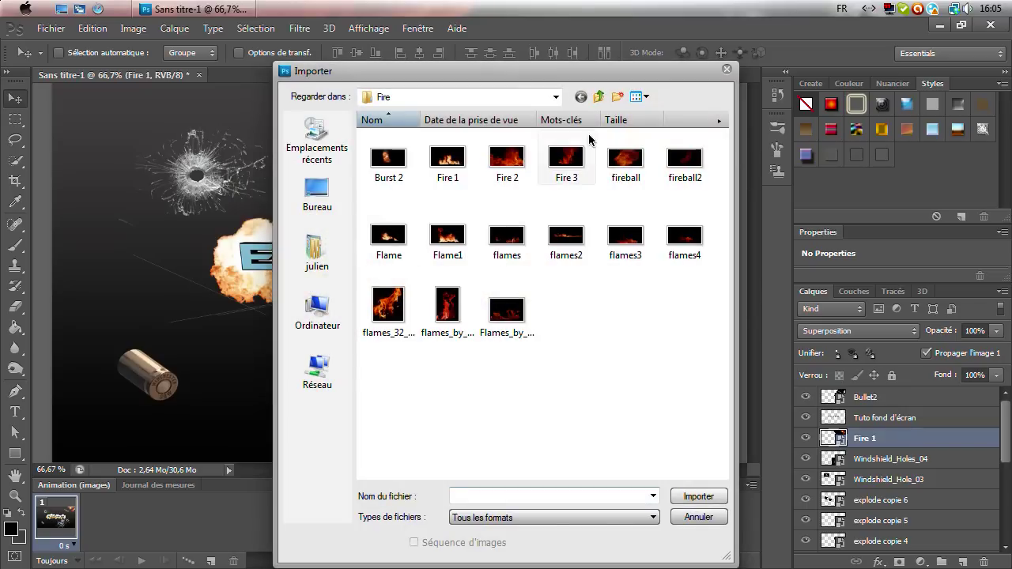
mouse_move(446, 159)
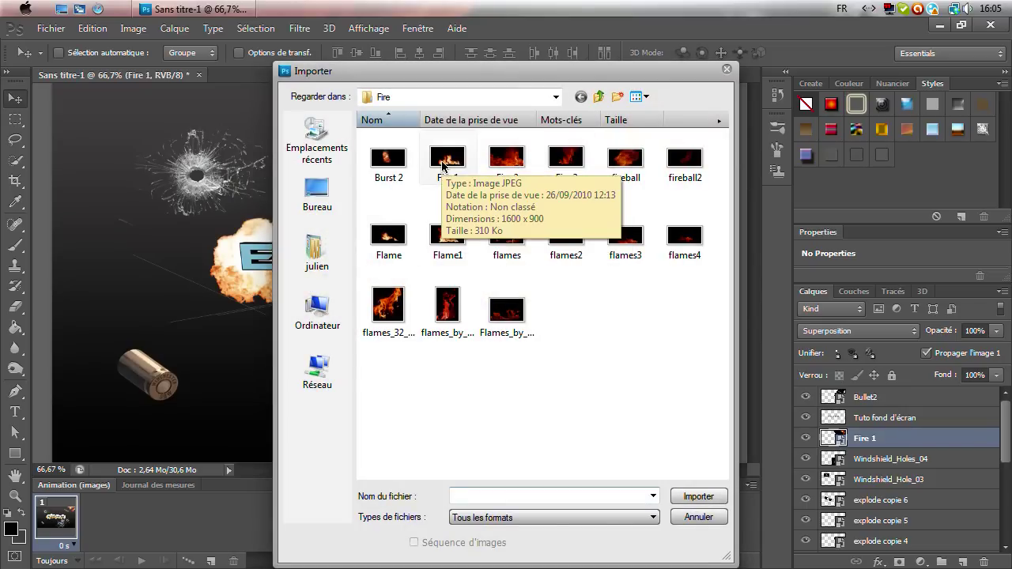
double_click(507, 158)
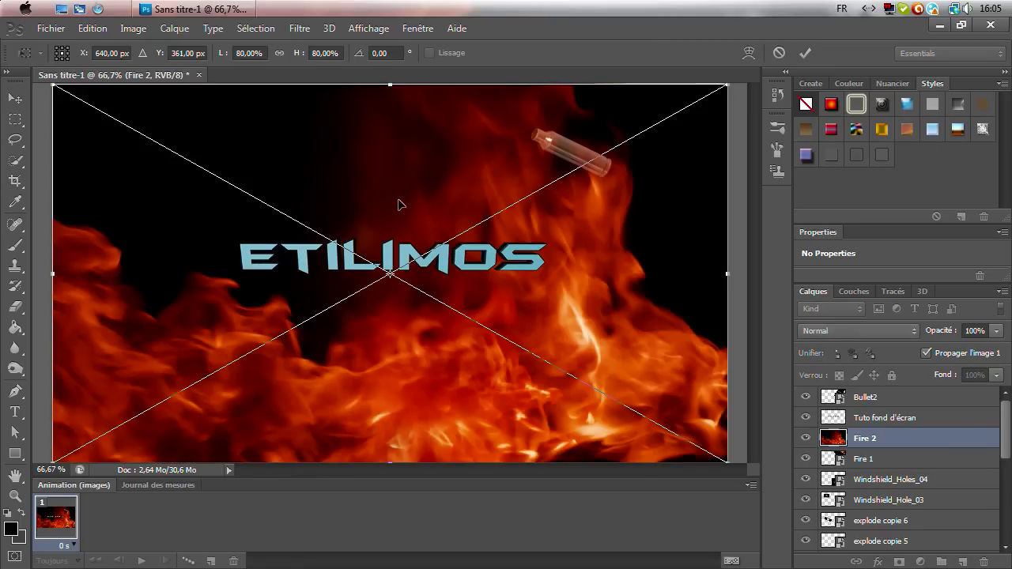
right_click(398, 202)
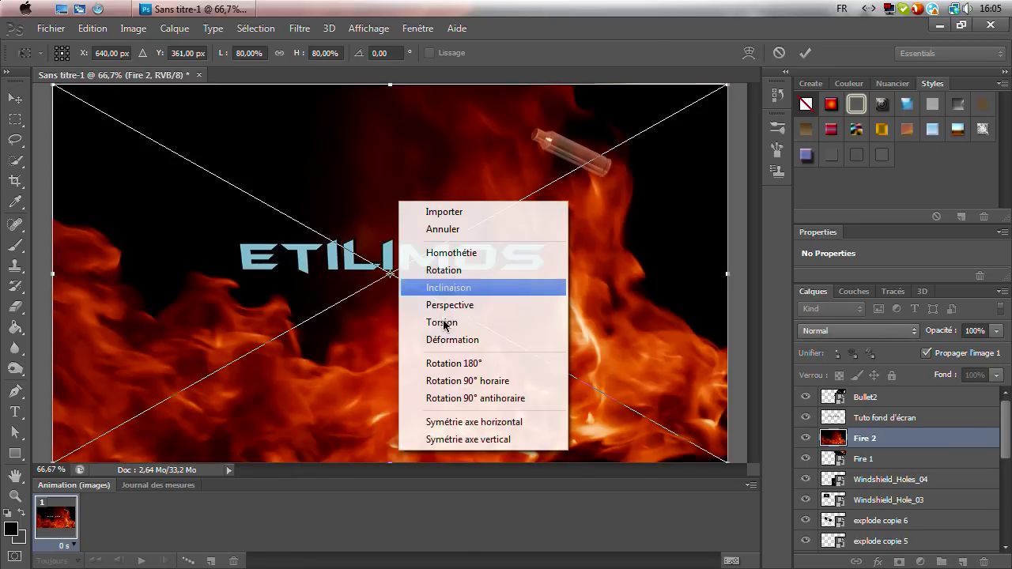
click(482, 365)
- Place Fire 2 in the top-left corner in Superposition blend mode and commit the transform
mouse_move(422, 355)
mouse_down()
mouse_move(290, 295)
mouse_move(232, 251)
mouse_up()
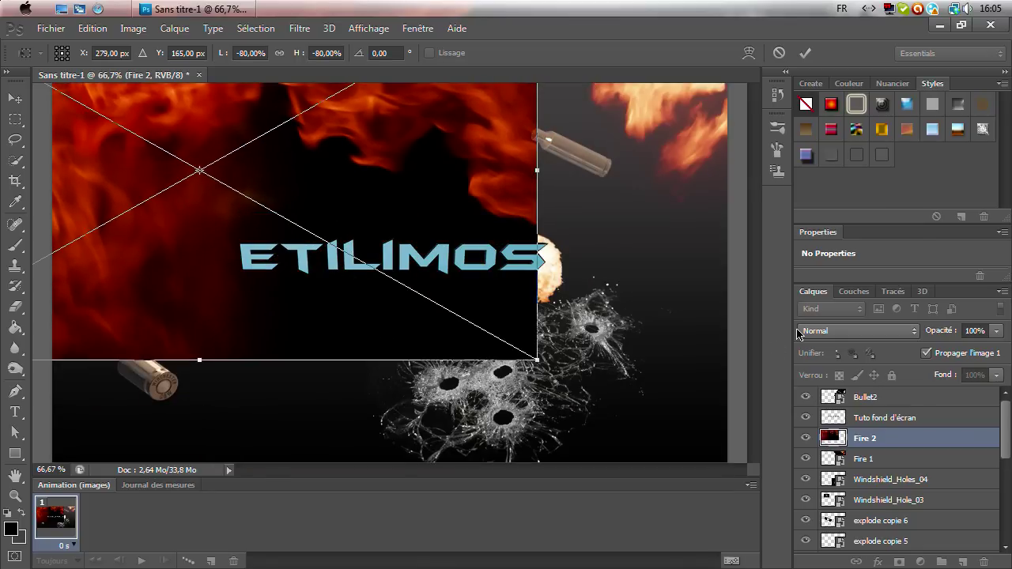
click(858, 331)
click(826, 133)
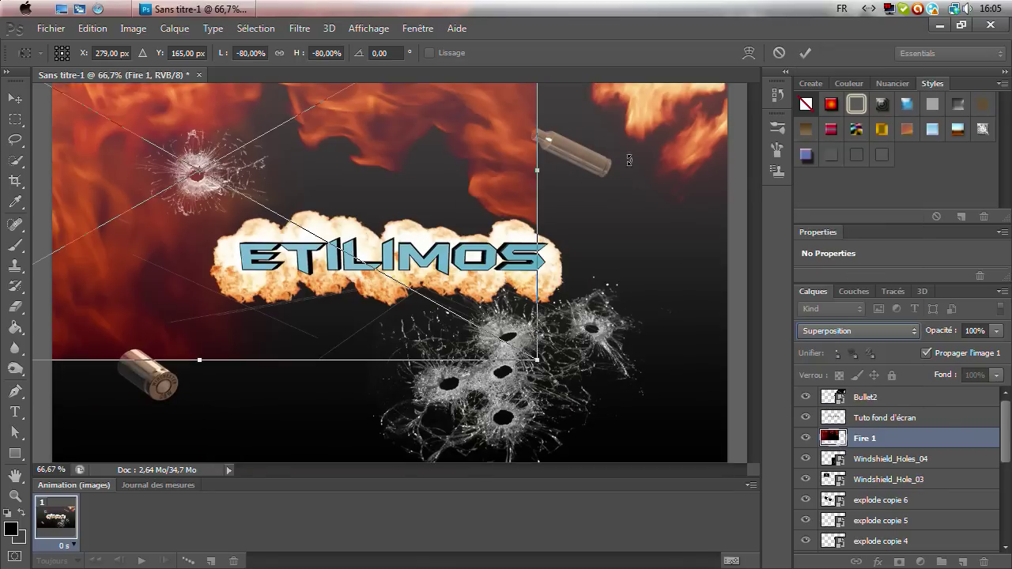
mouse_move(431, 206)
mouse_down()
mouse_move(404, 175)
mouse_move(413, 163)
mouse_up()
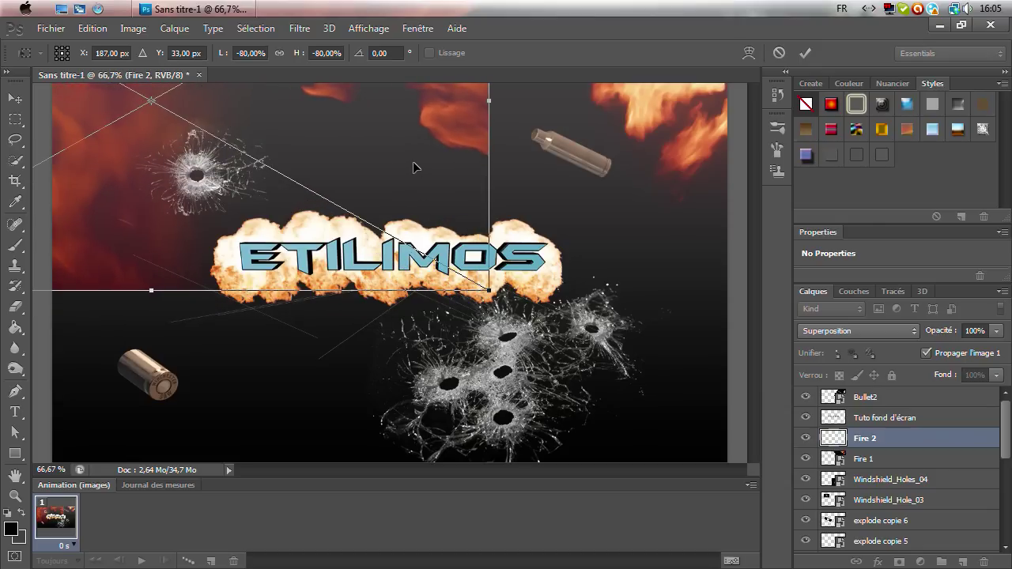
key(Return)
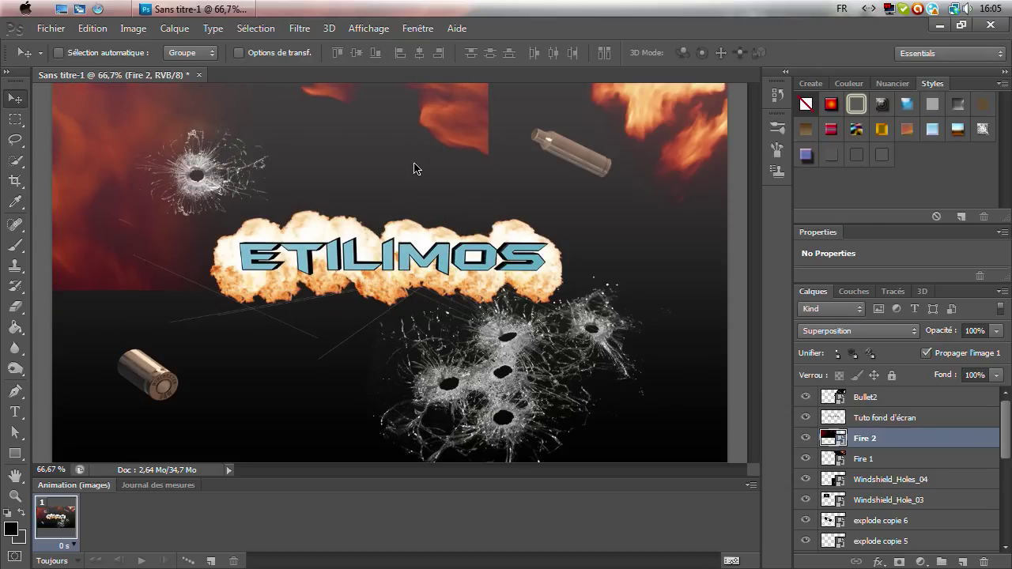
- Rasterize the Fire 2 layer and softly erase a patch near the top with a 170 px eraser
click(21, 309)
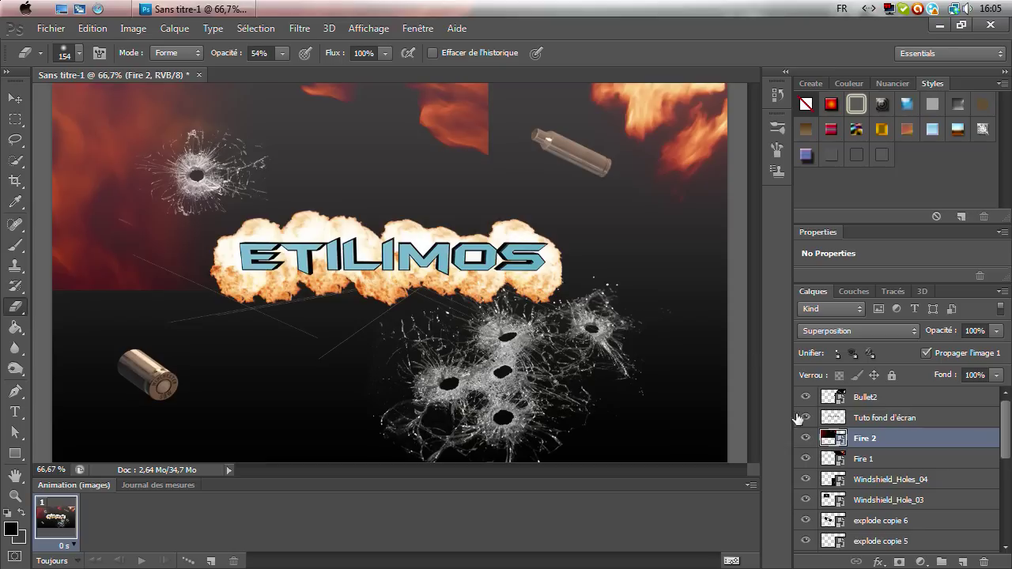
right_click(848, 449)
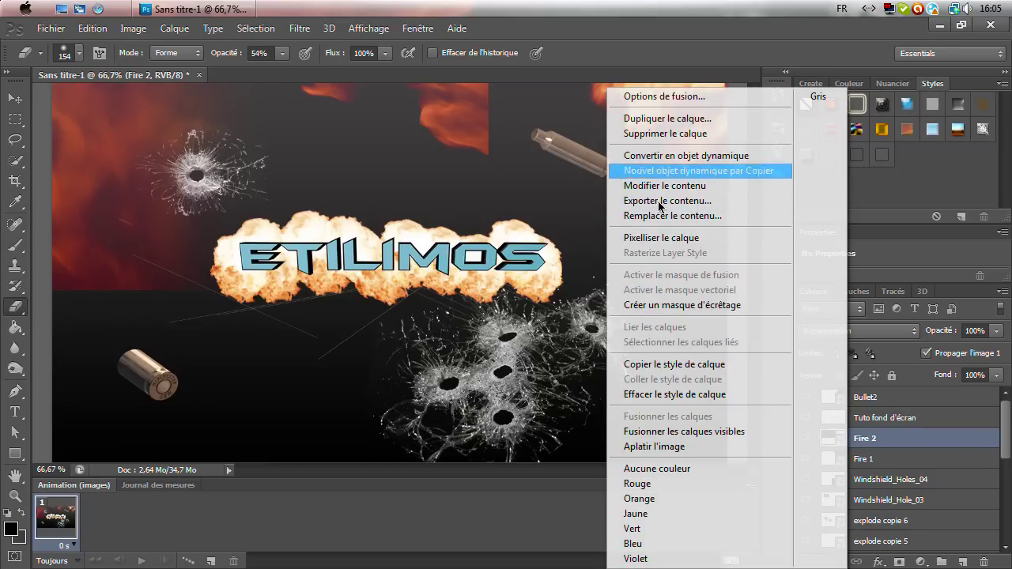
click(670, 237)
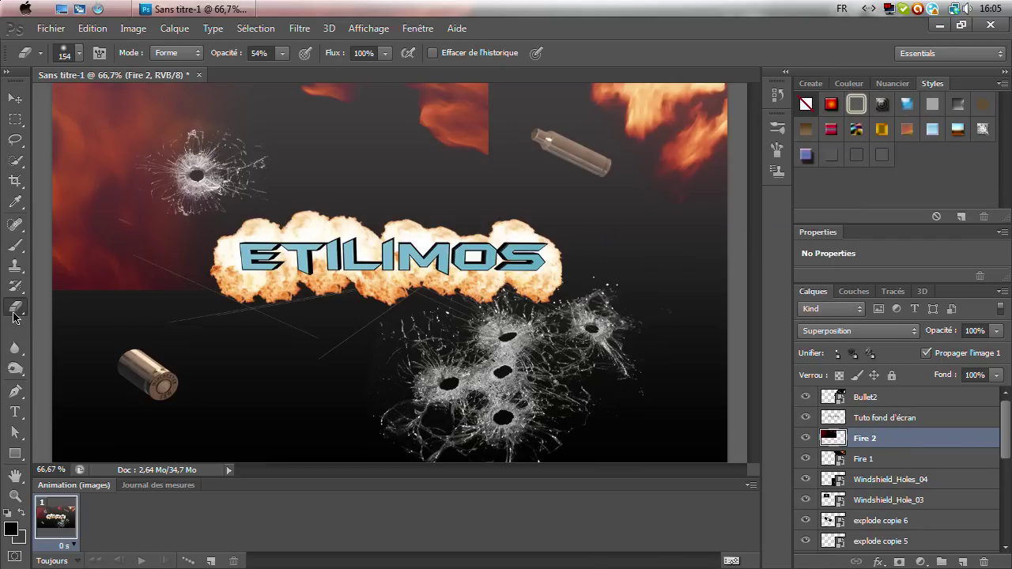
click(79, 53)
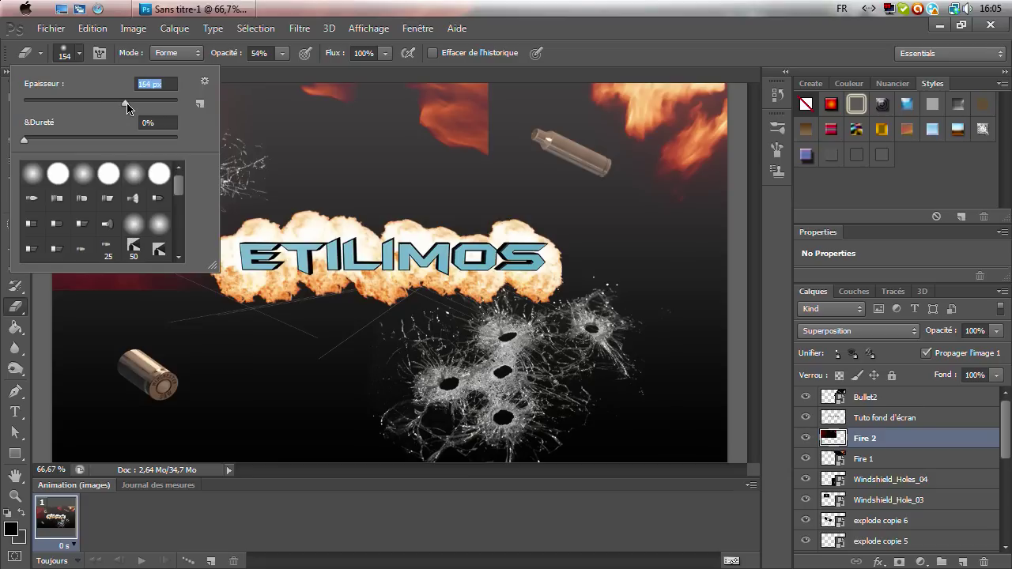
drag(131, 108, 128, 103)
click(479, 124)
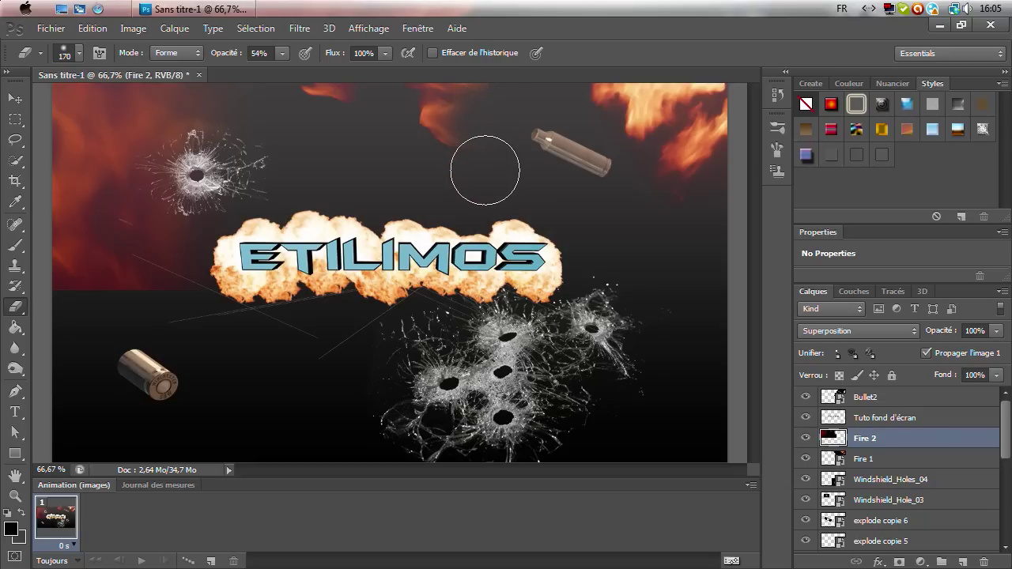
- Clear the accidental whole-canvas selection and set the eraser brush to 154 px
click(80, 54)
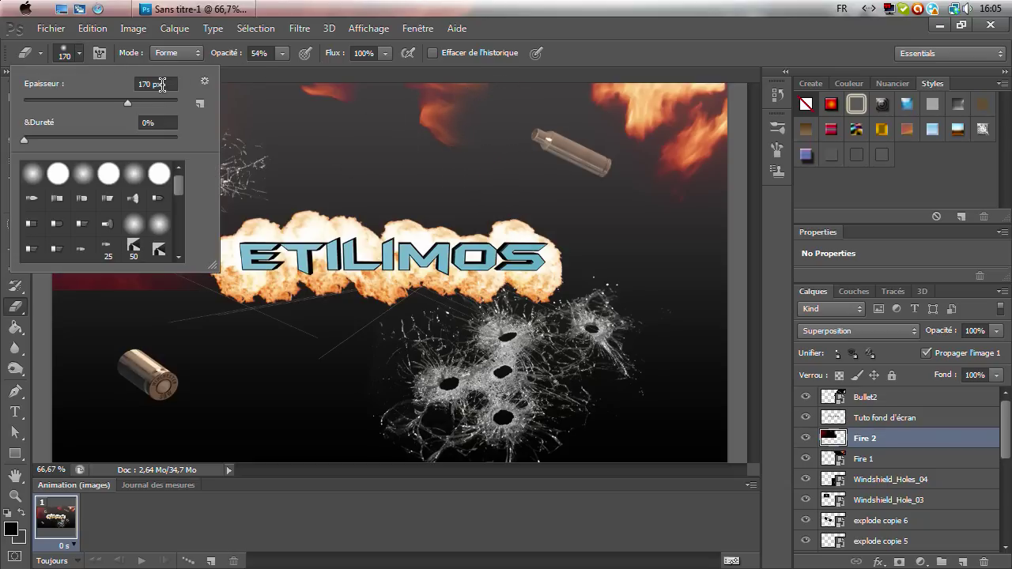
key(Return)
key(ctrl+a)
click(15, 119)
key(ctrl+d)
click(15, 307)
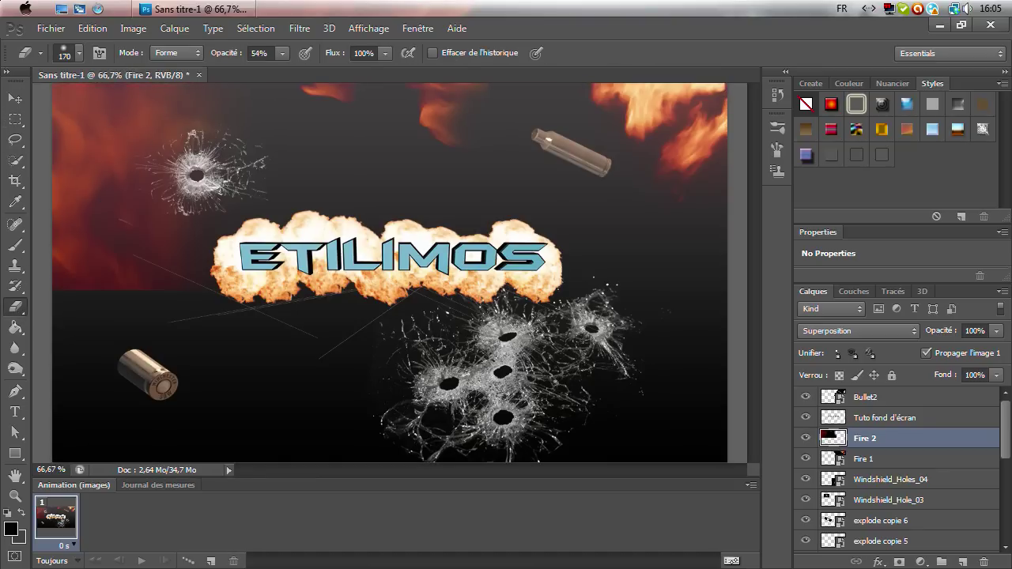
click(79, 53)
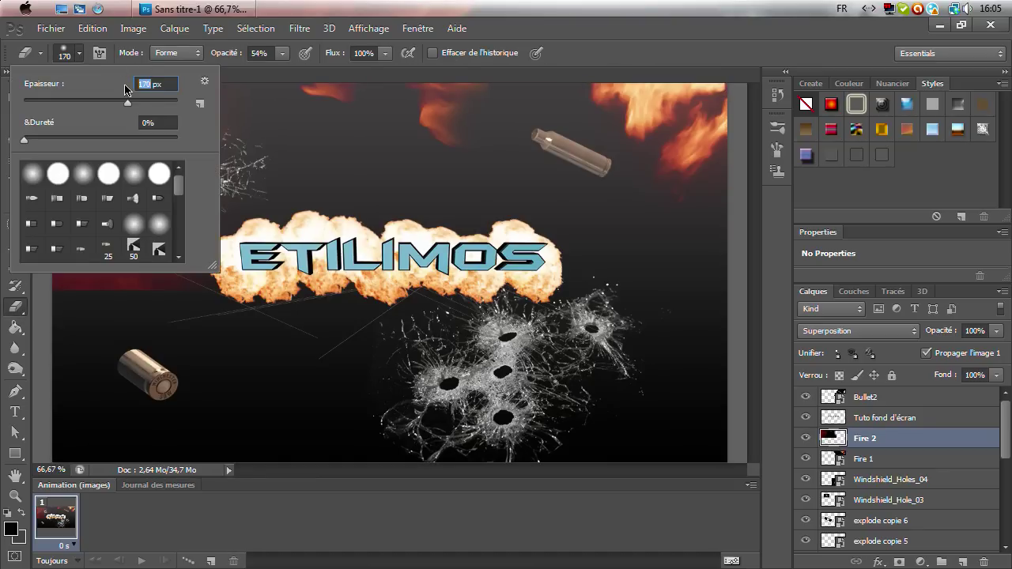
text(54)
key(Return)
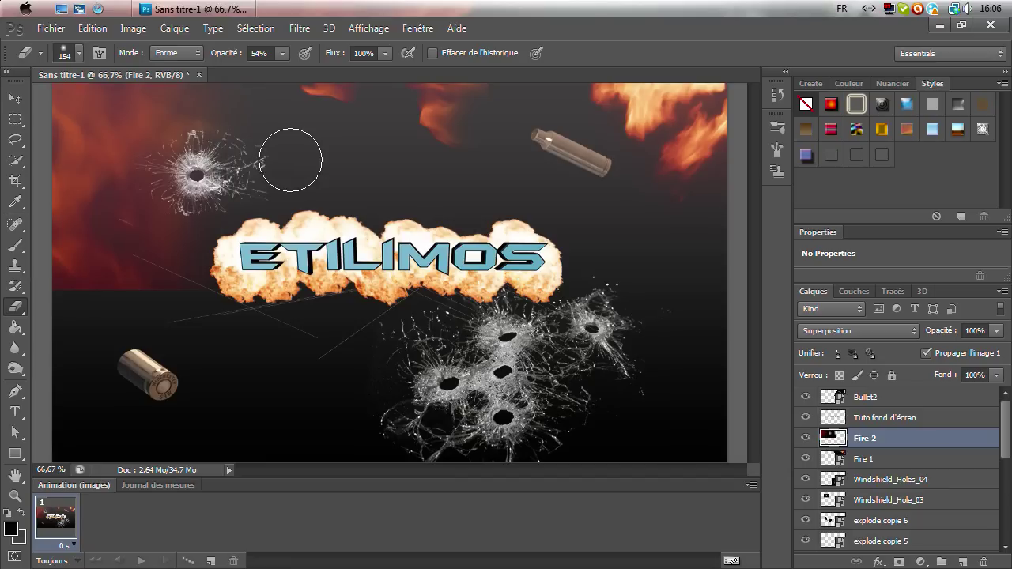
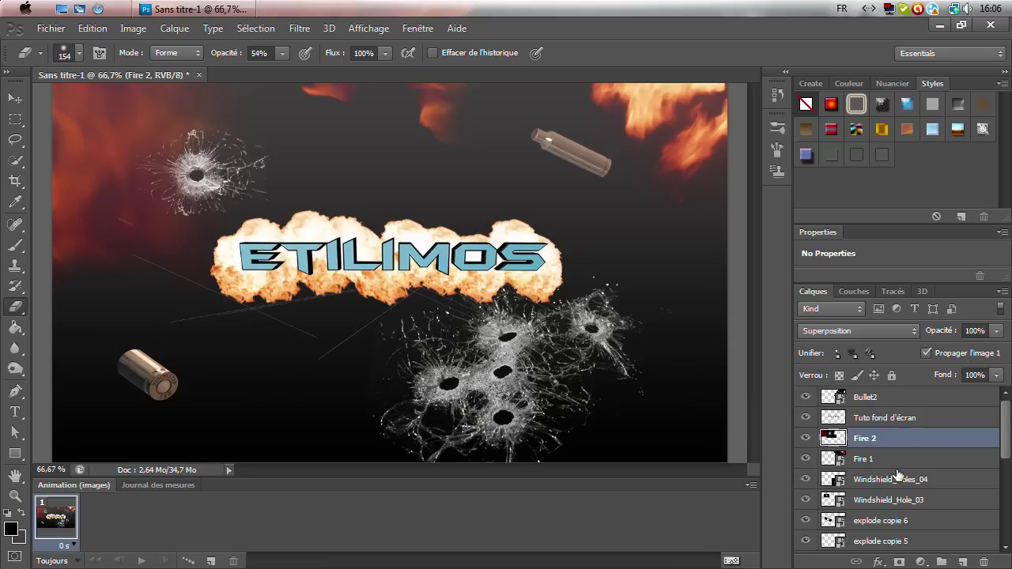
- Import the dust smoke image from the Screenshots > Dust folder into the composite
mouse_move(1009, 448)
mouse_down()
mouse_move(1009, 484)
mouse_move(997, 419)
mouse_up()
click(57, 35)
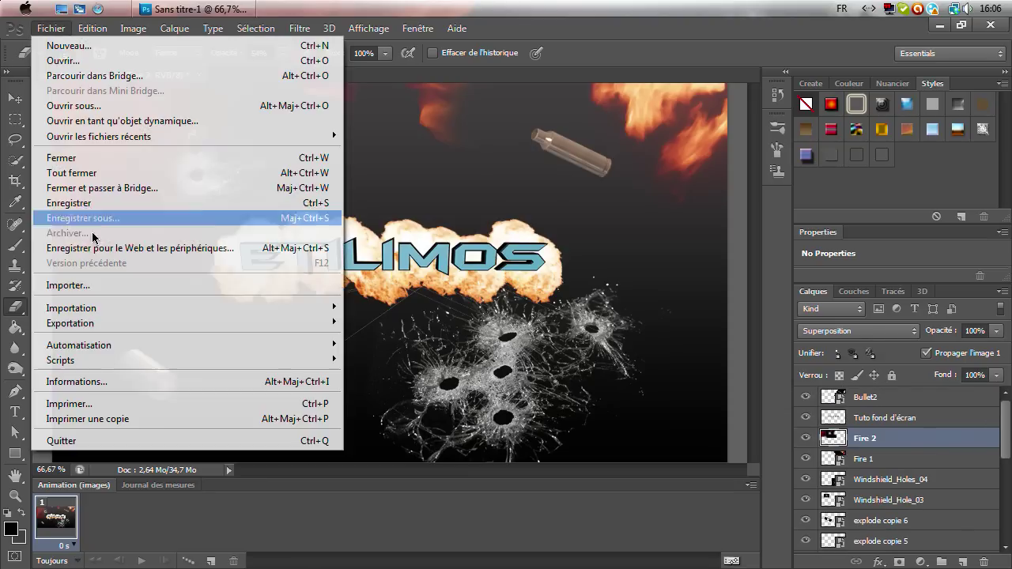
click(111, 291)
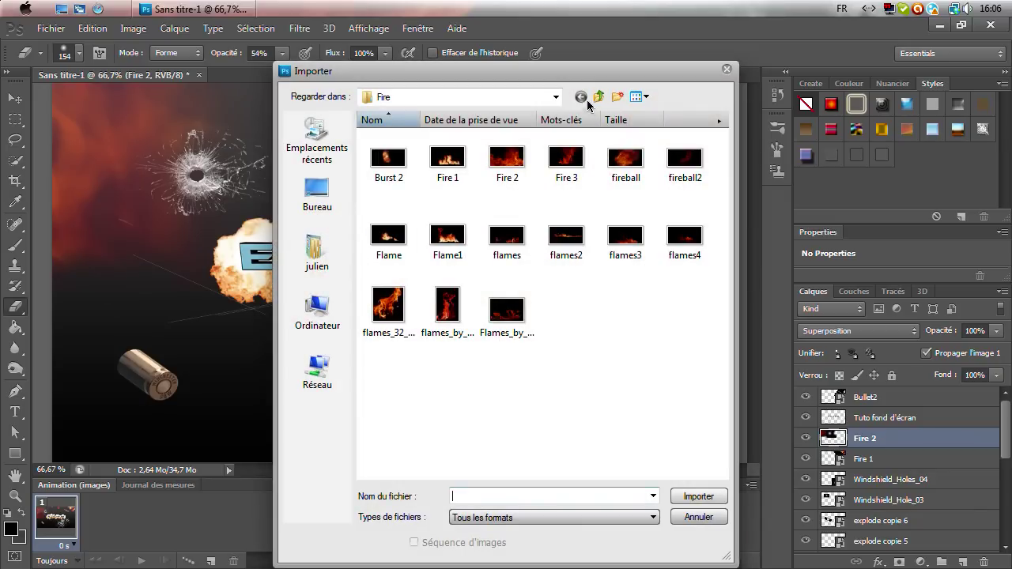
click(598, 97)
drag(388, 216, 403, 194)
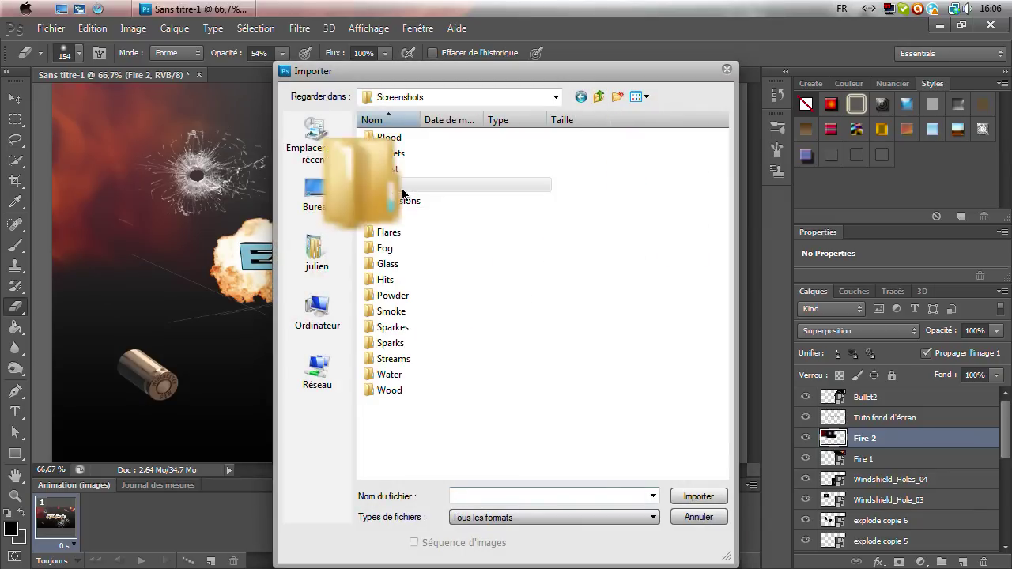
double_click(403, 193)
double_click(445, 162)
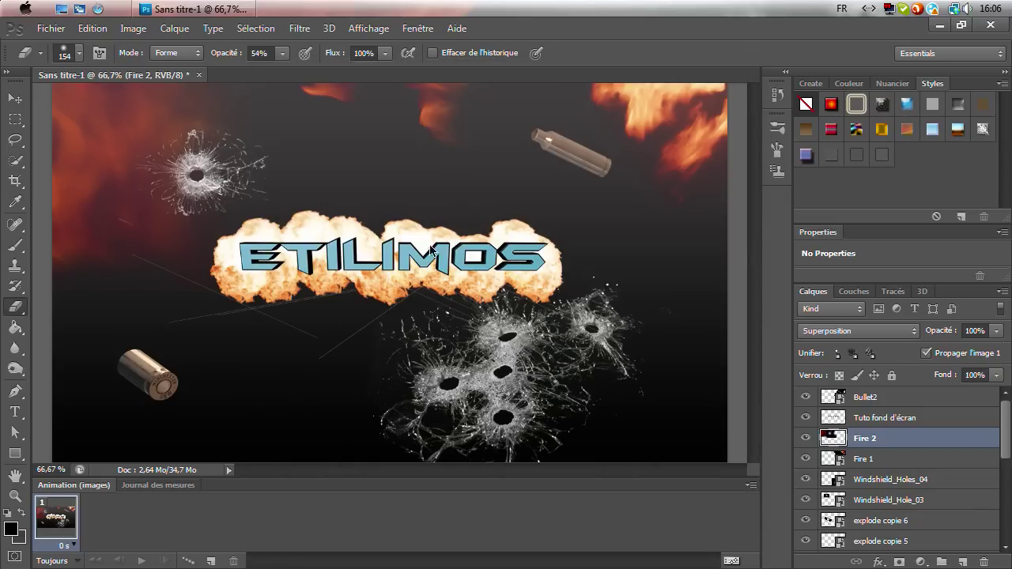
drag(421, 314, 372, 208)
- Blend dust in Superposition, scale it to about 84%, tilt it 9.5° and place it lower-left
click(858, 331)
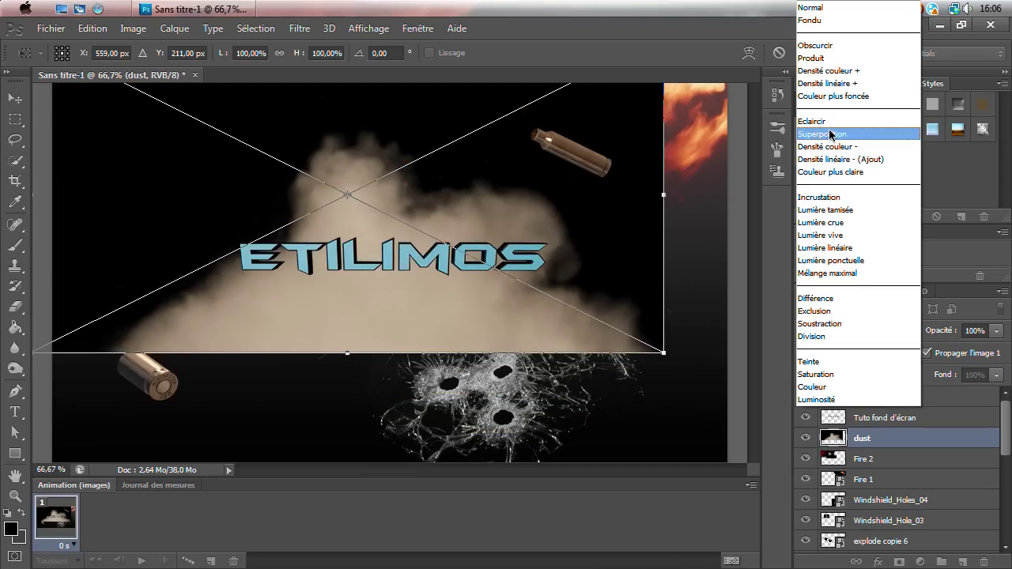
click(830, 134)
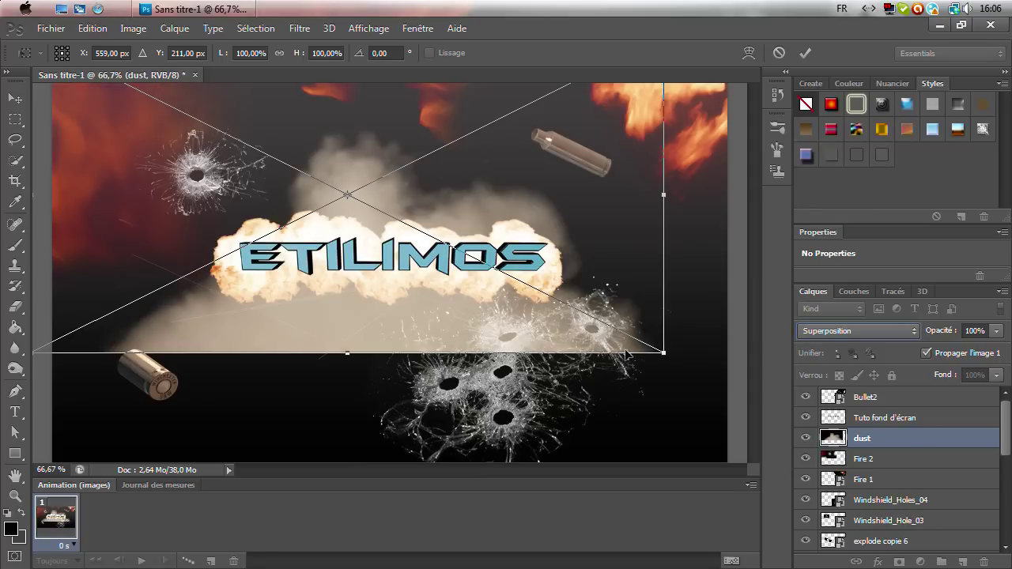
drag(601, 324, 563, 299)
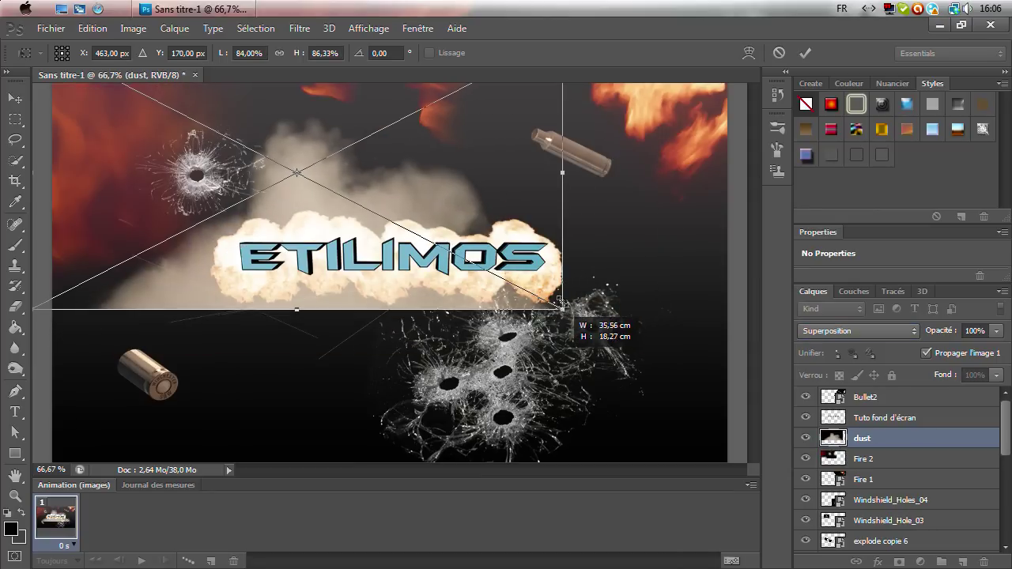
mouse_move(466, 199)
mouse_down()
mouse_move(381, 406)
mouse_move(408, 393)
mouse_up()
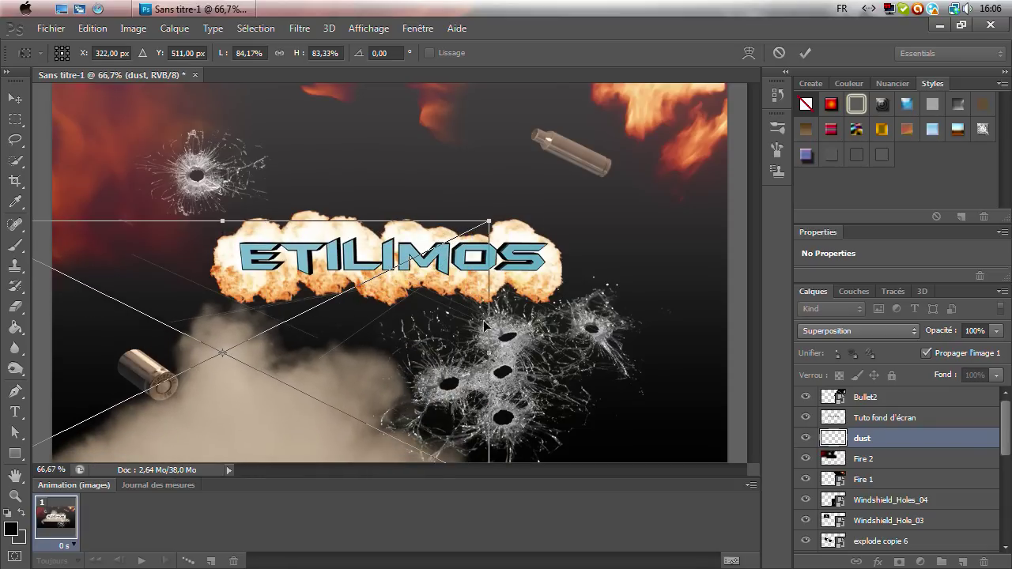
drag(535, 237, 546, 289)
drag(372, 381, 355, 380)
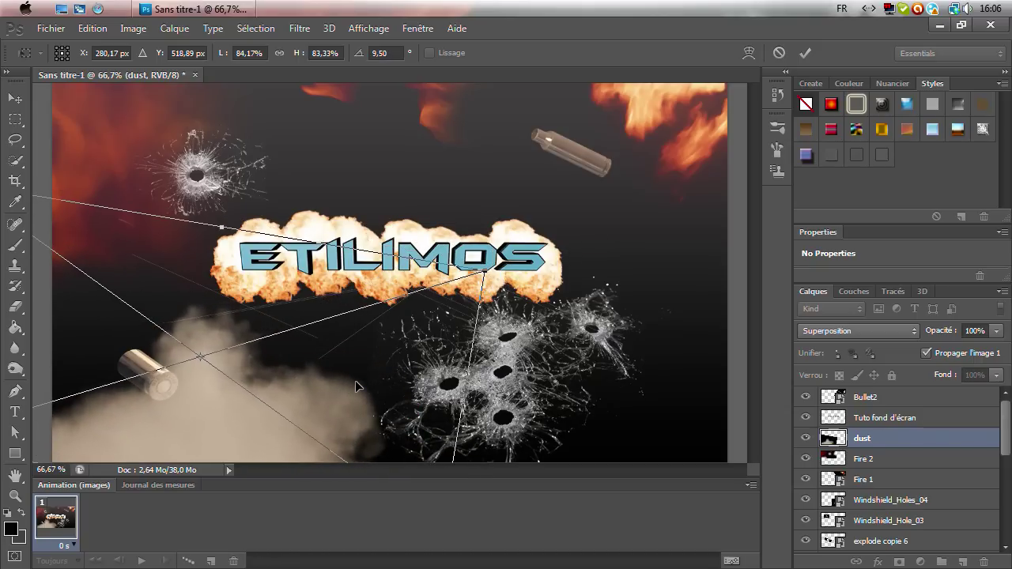
key(e)
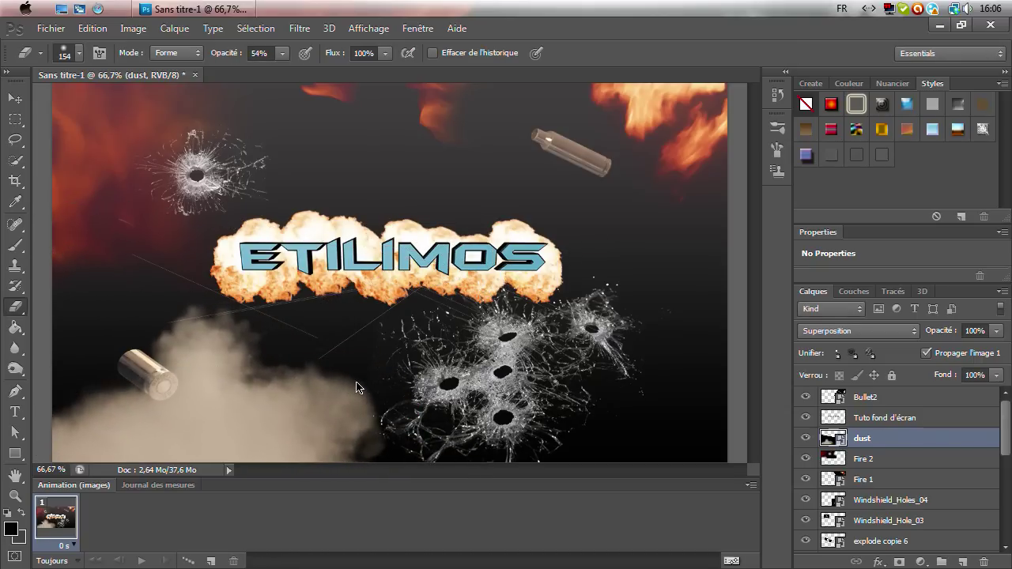
- Import dust3 in Superposition mode, rotated to about -21.7° and moved toward the lower-right
click(50, 28)
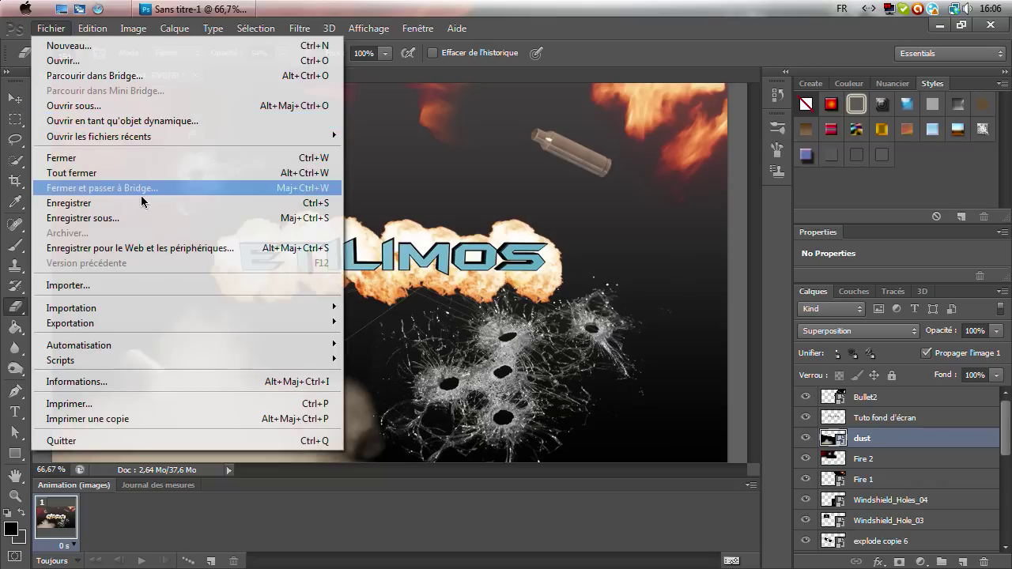
click(180, 285)
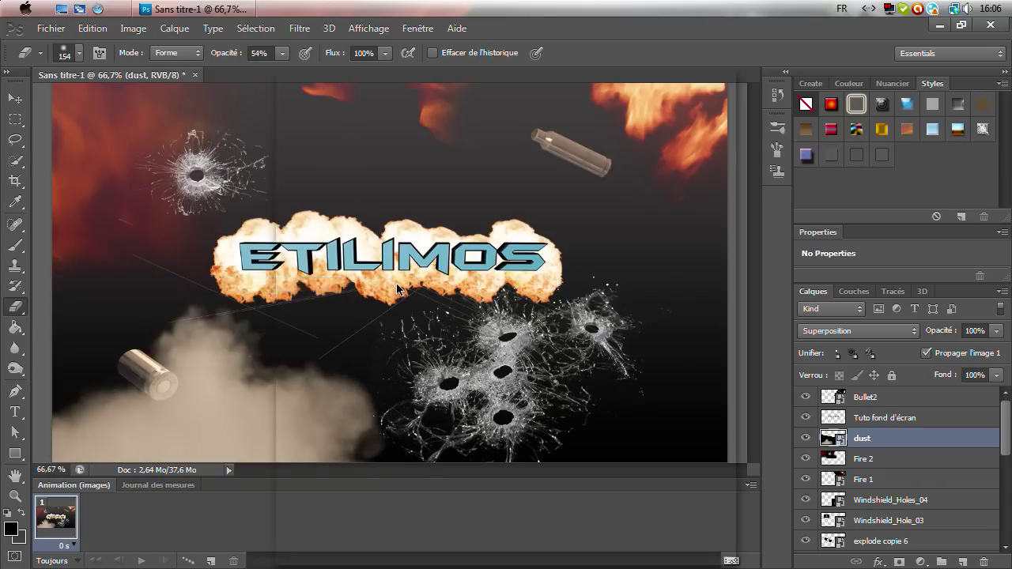
double_click(563, 161)
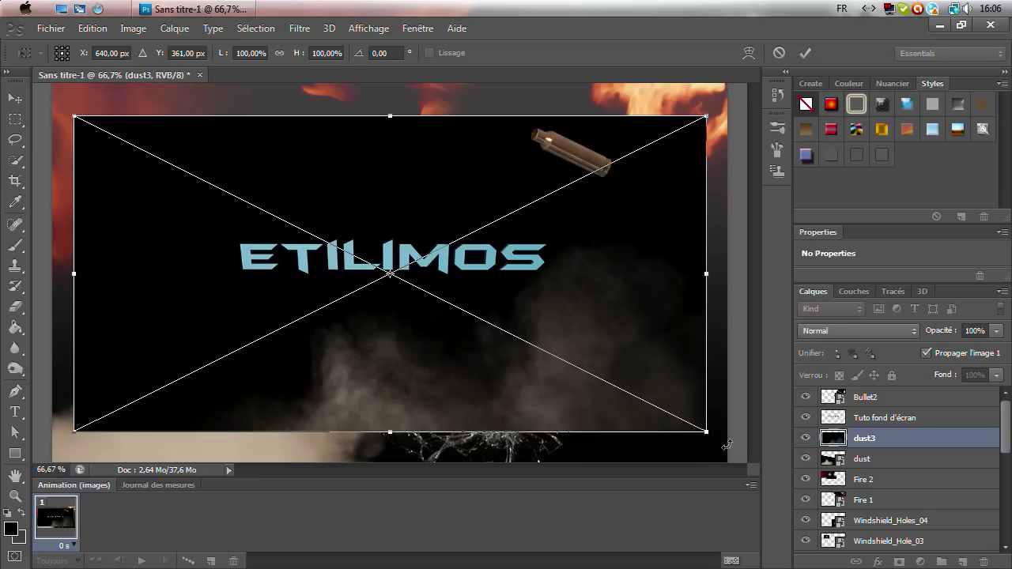
mouse_move(721, 412)
mouse_down()
mouse_move(614, 324)
mouse_move(649, 267)
mouse_up()
click(837, 331)
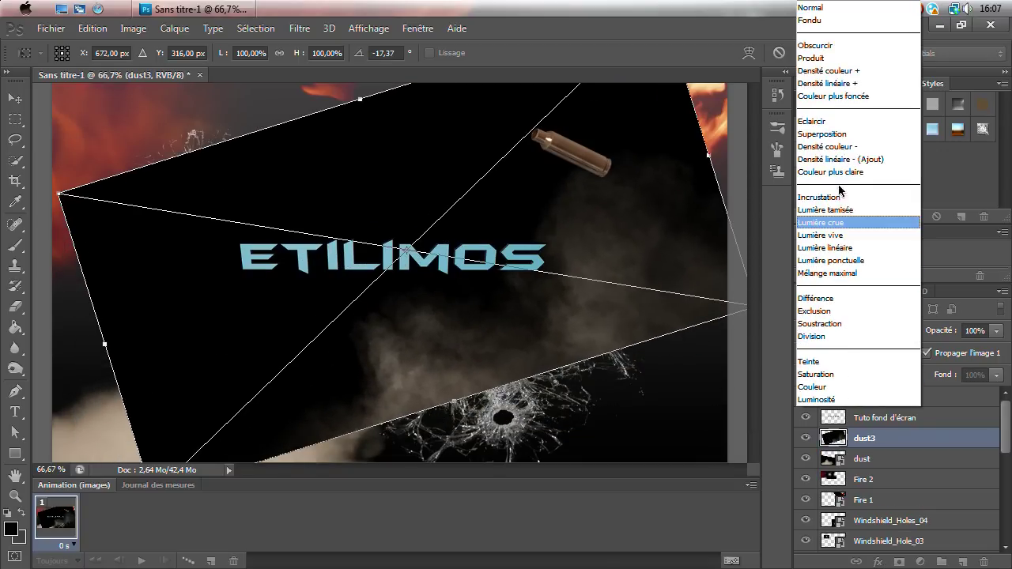
click(822, 134)
mouse_move(624, 340)
mouse_down()
mouse_move(719, 433)
mouse_move(717, 448)
mouse_move(713, 440)
mouse_up()
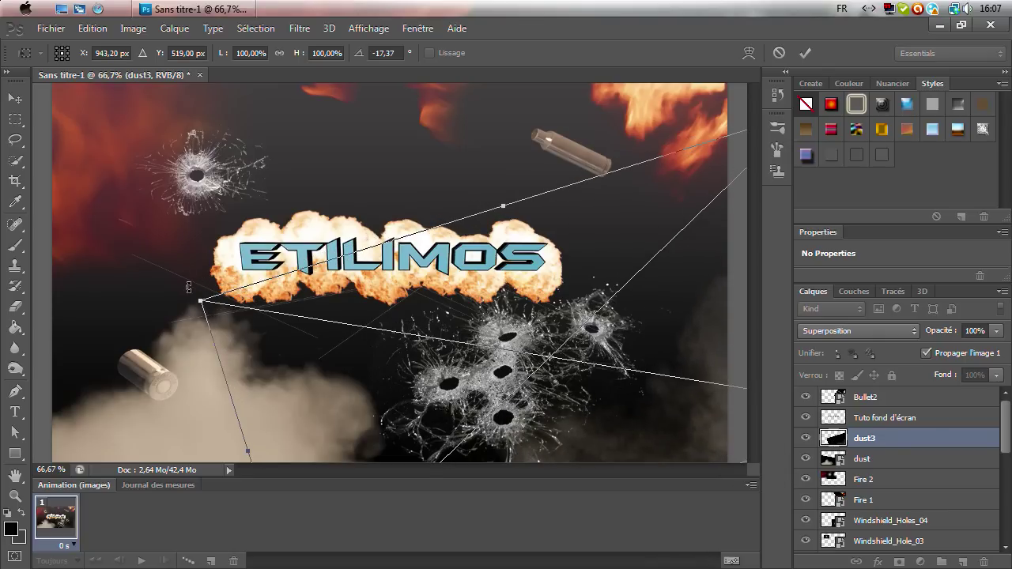
drag(187, 298, 185, 322)
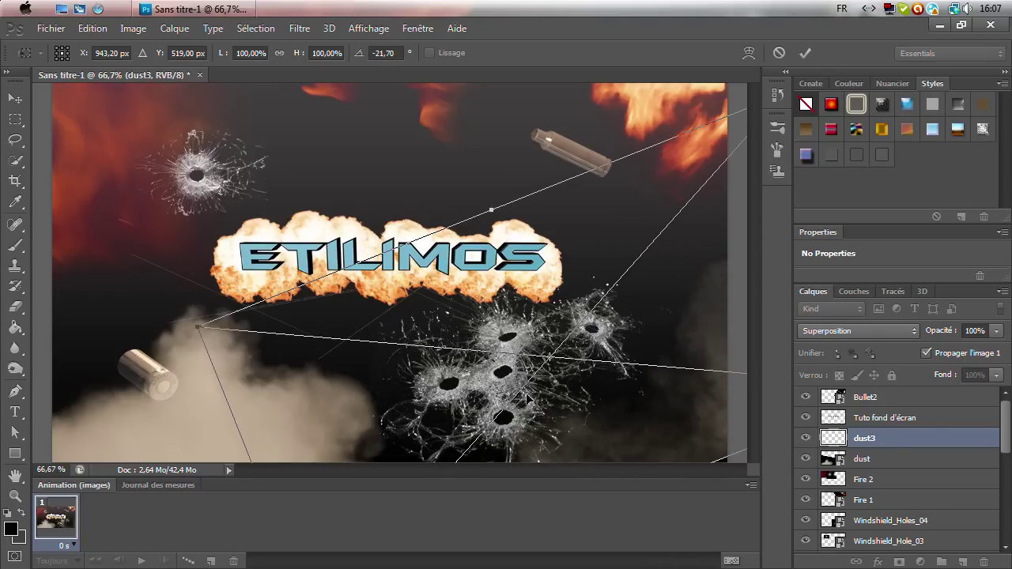
mouse_move(636, 425)
mouse_down()
mouse_move(626, 420)
mouse_move(598, 442)
mouse_move(621, 440)
mouse_up()
- Commit the dust3 layer and browse the import dialog to the Powder folder
key(e)
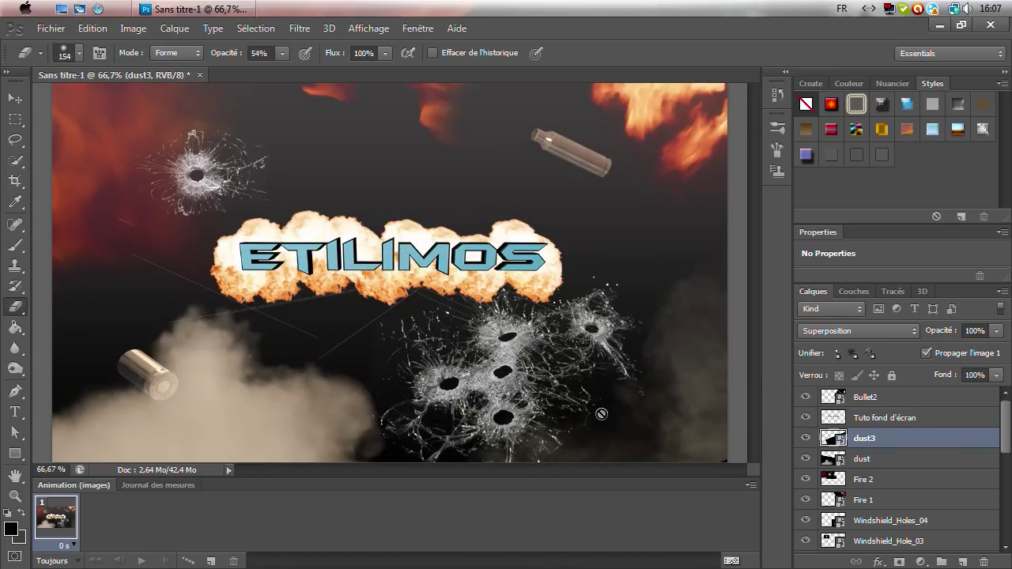
click(51, 29)
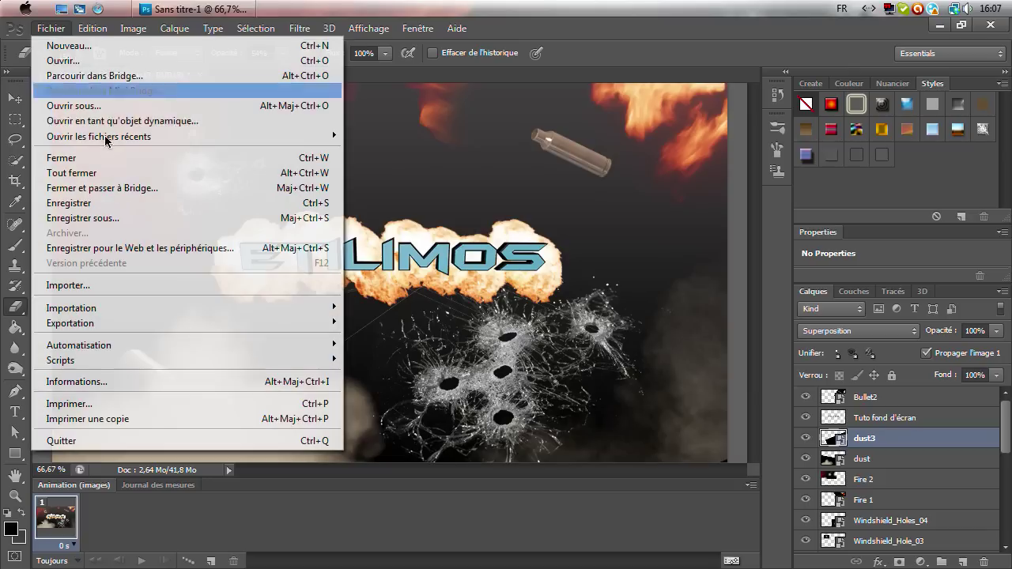
click(108, 285)
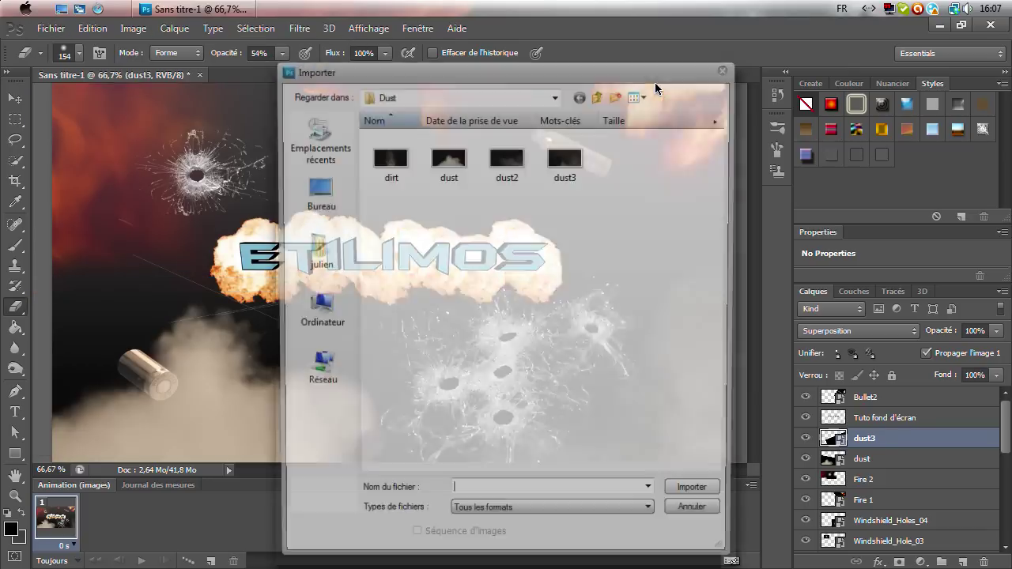
click(599, 98)
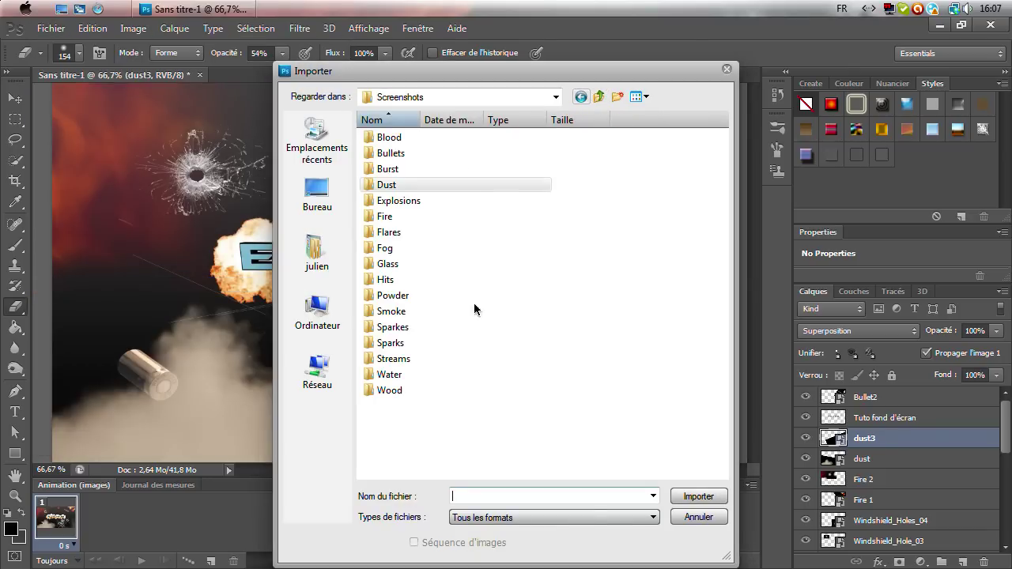
double_click(393, 296)
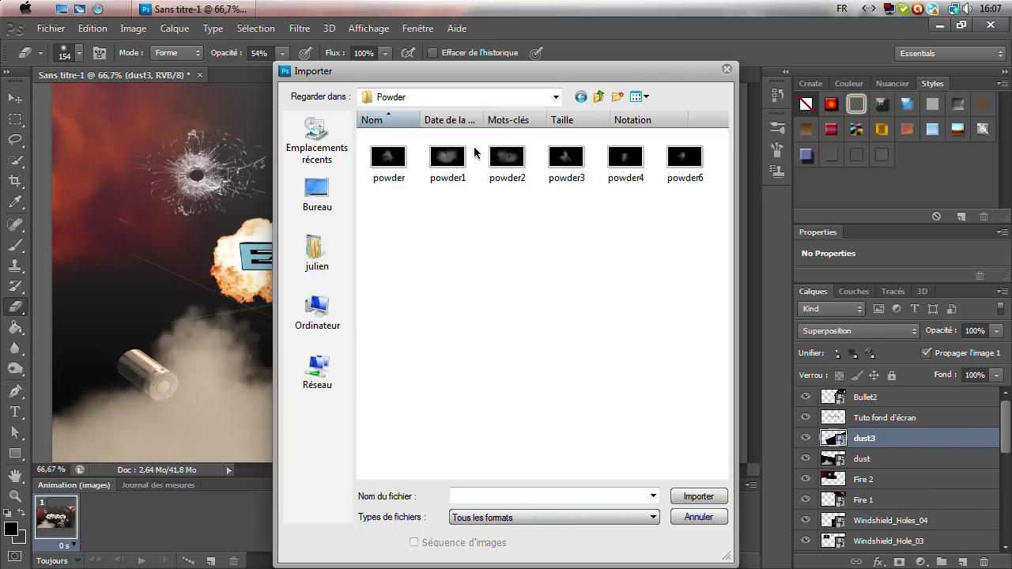
- Preview powder1 in the photo viewer, then import it into the document
click(448, 156)
right_click(439, 158)
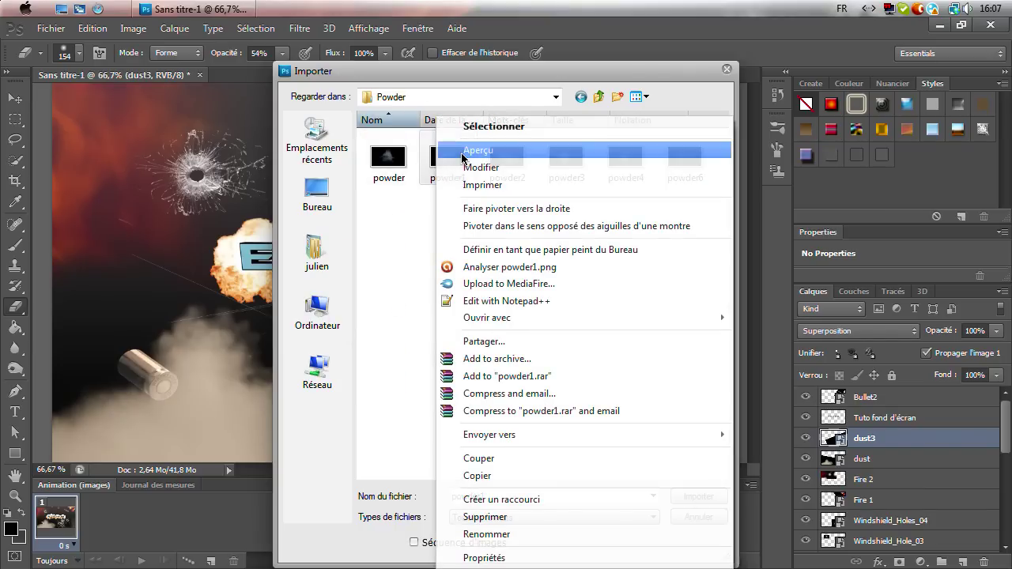
click(462, 151)
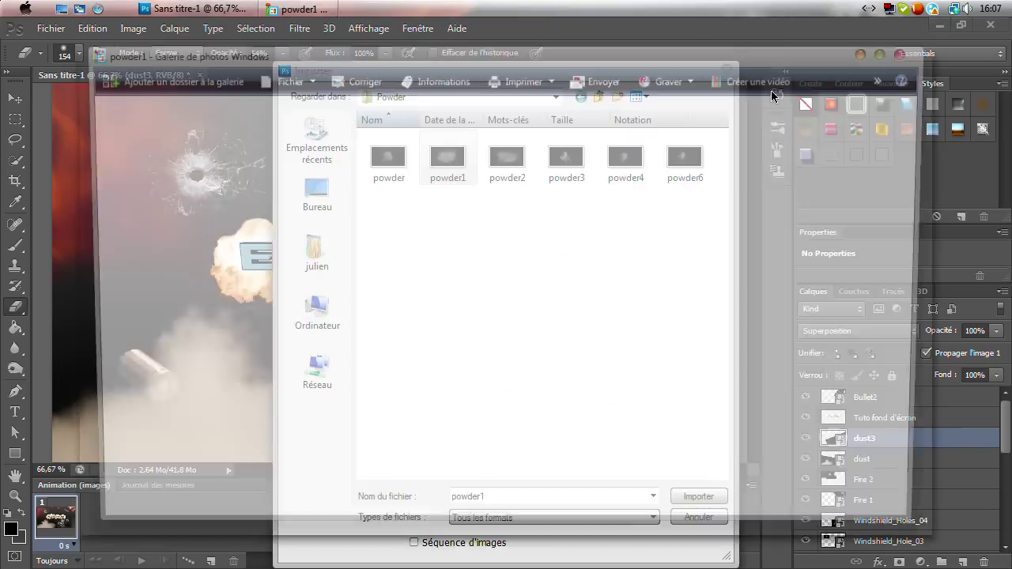
click(910, 52)
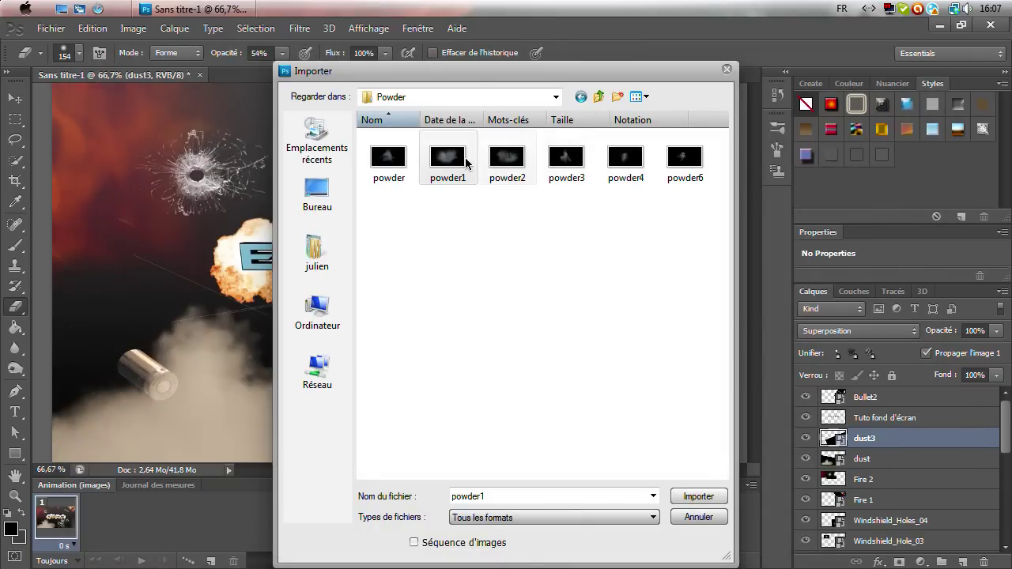
double_click(448, 156)
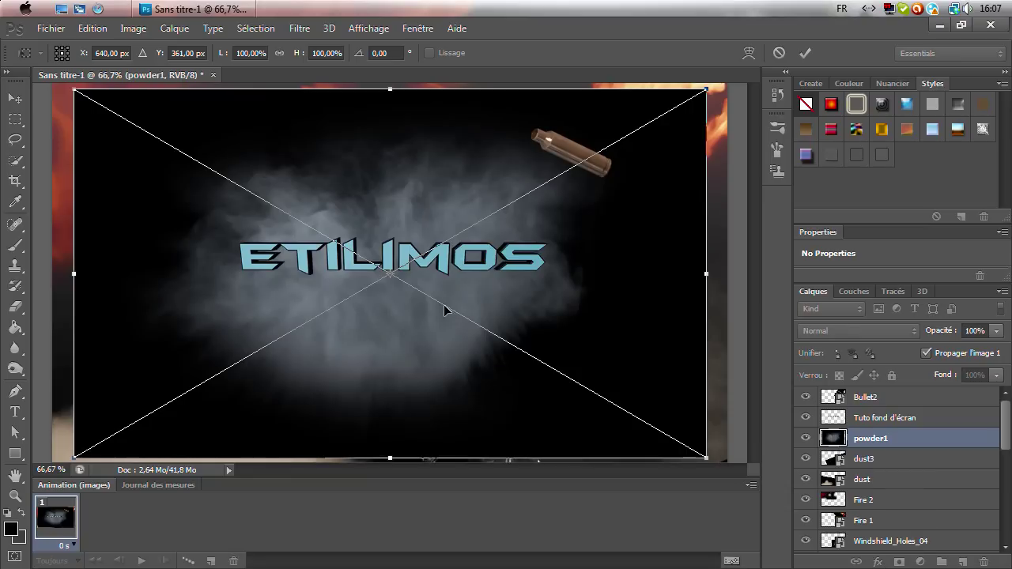
- Shift powder1 slightly up, blend it in Différence mode and commit the placement
drag(569, 404, 574, 388)
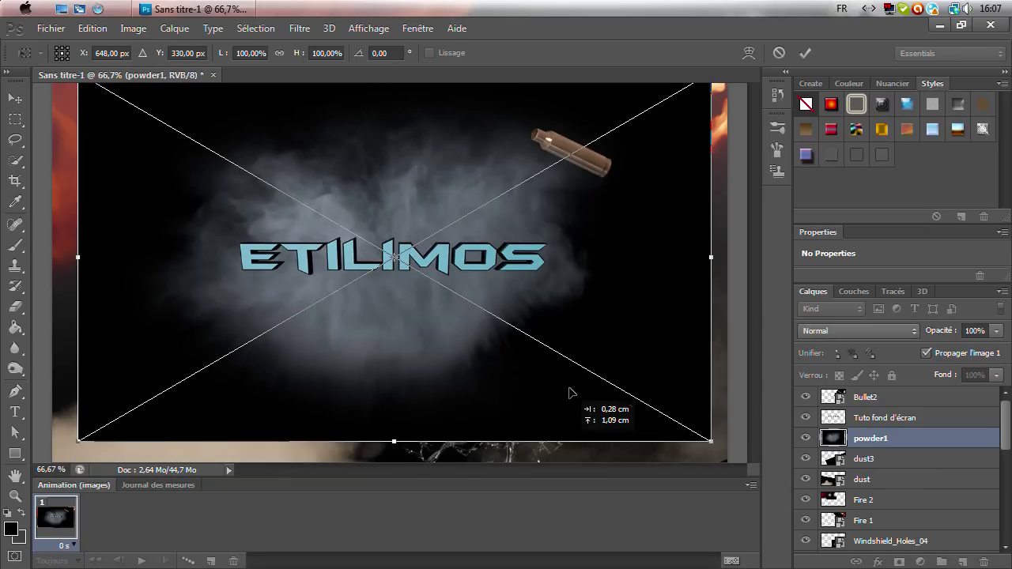
click(858, 334)
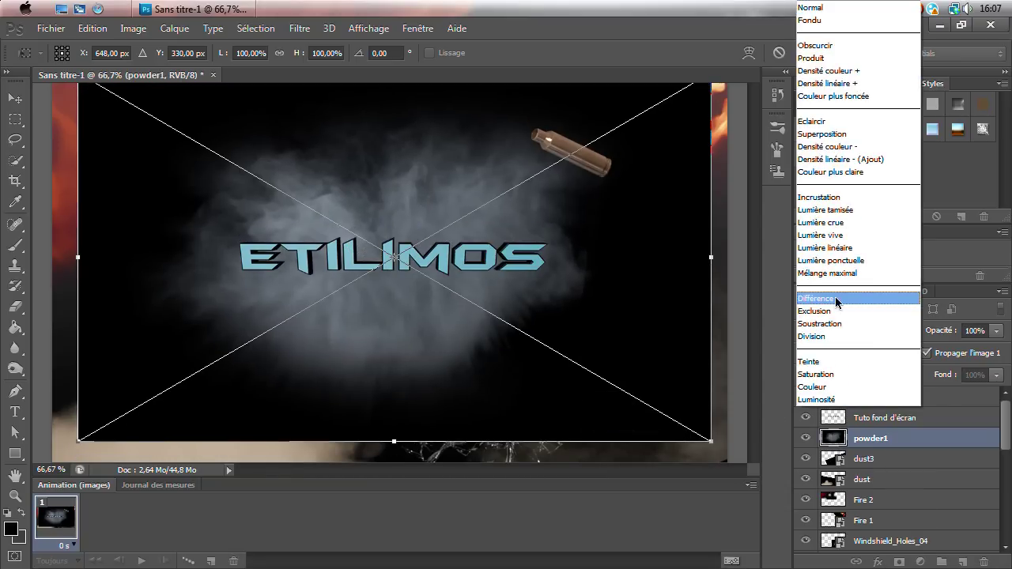
click(834, 296)
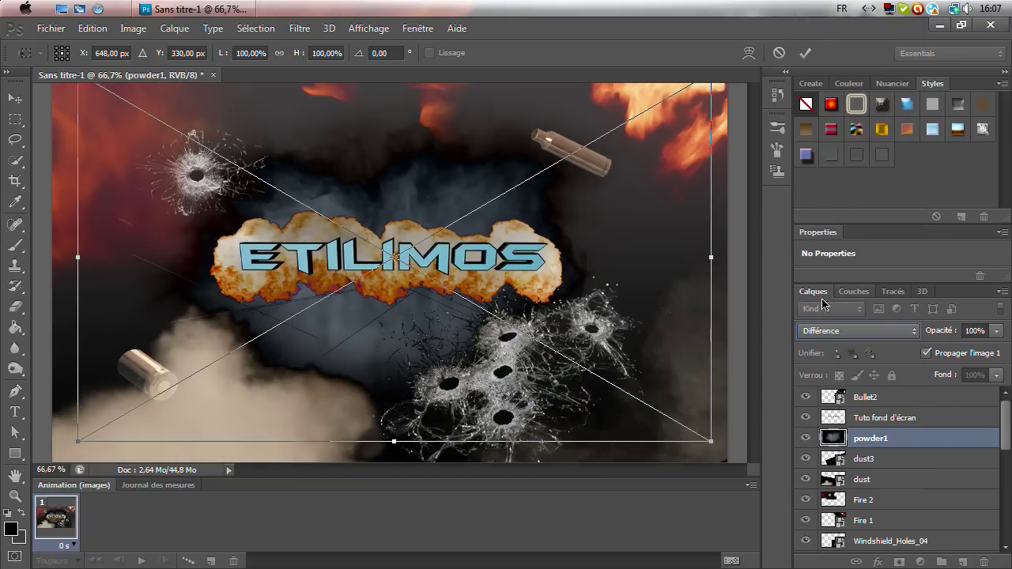
key(Return)
key(e)
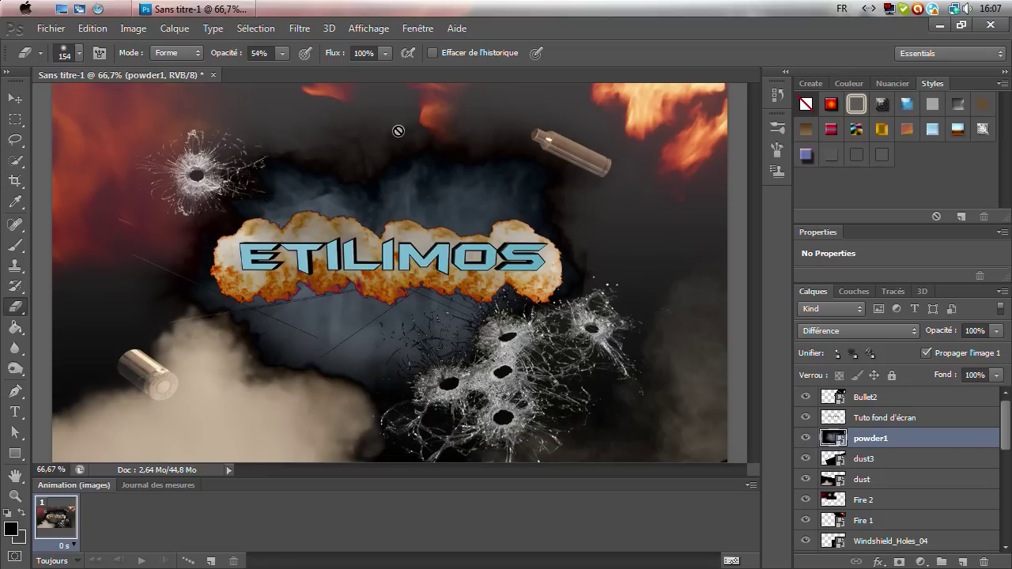
- Rasterize the powder1 layer and erase a light patch of its smoke above the ETILIMOS text
drag(964, 438, 967, 563)
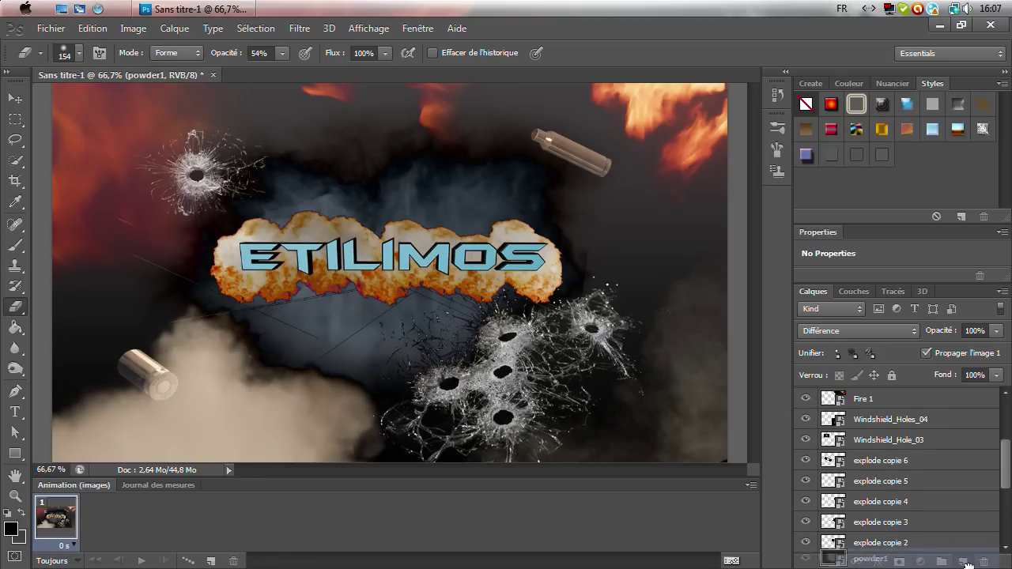
mouse_move(967, 563)
mouse_down()
mouse_move(949, 514)
mouse_move(955, 547)
mouse_move(950, 497)
mouse_up()
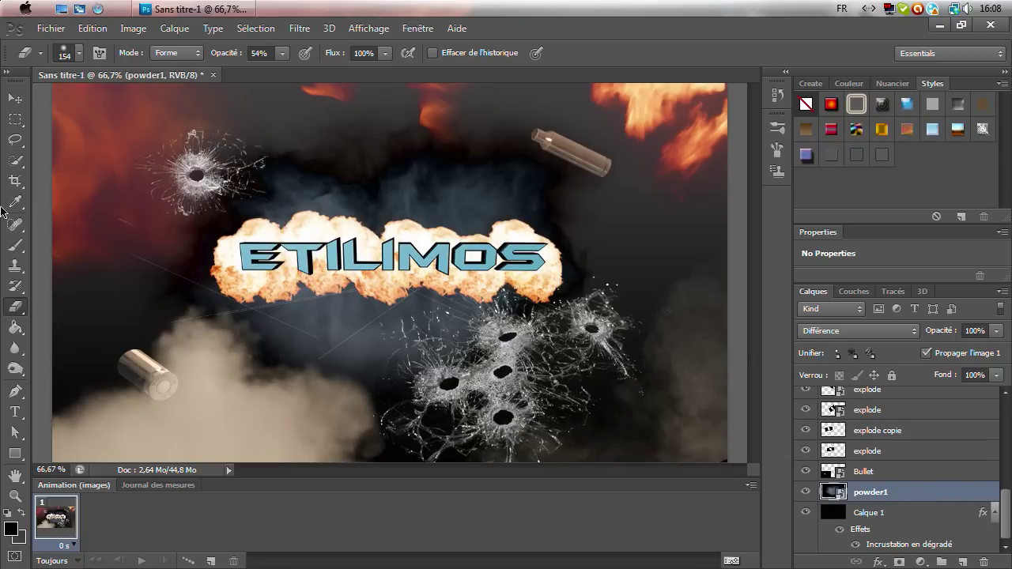
right_click(872, 501)
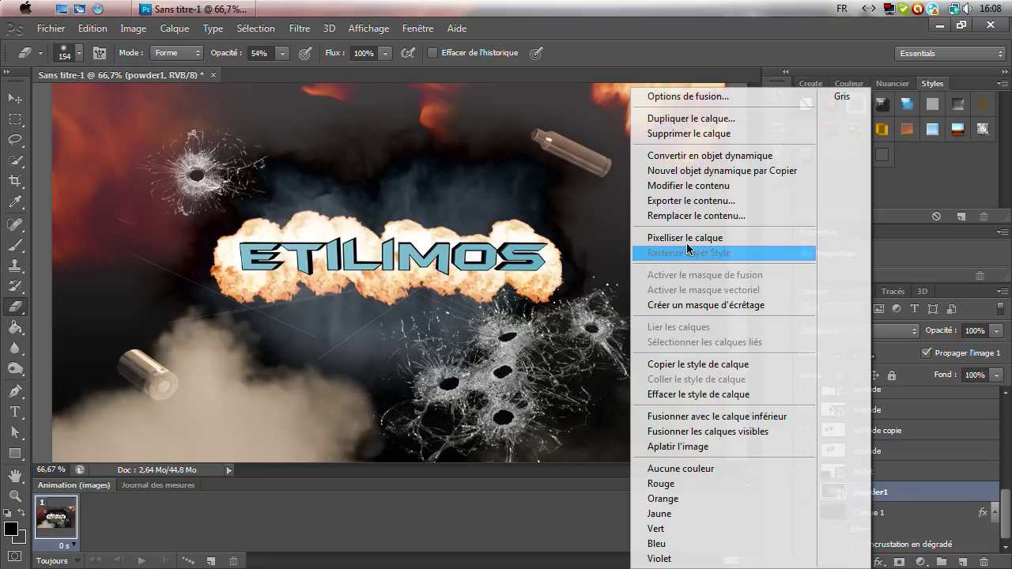
click(712, 236)
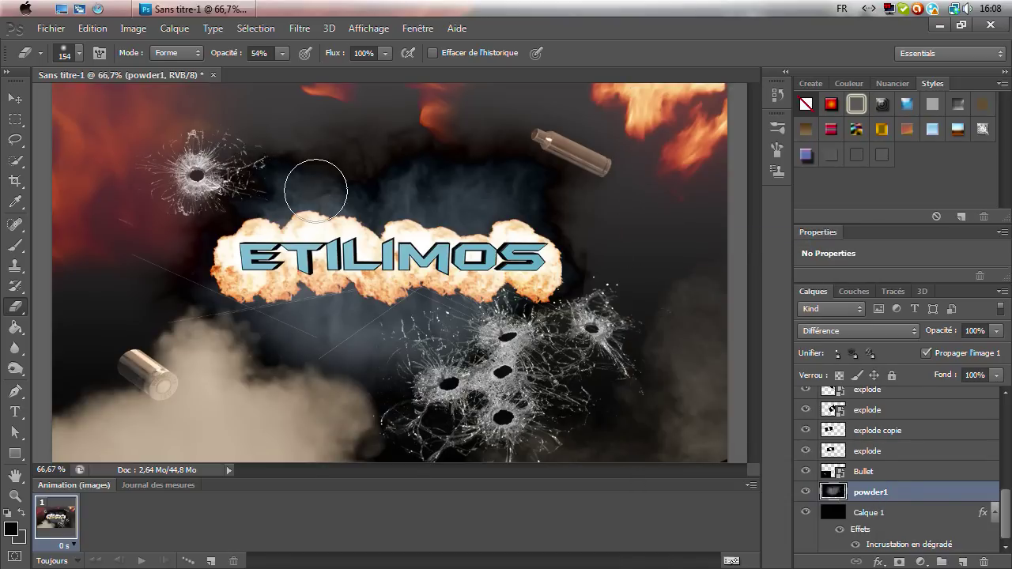
click(440, 173)
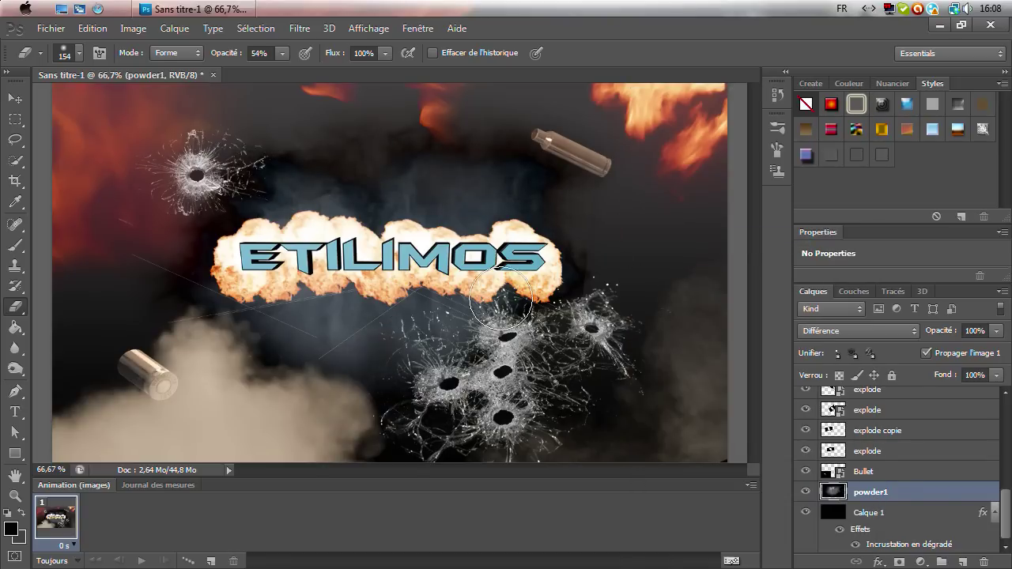
click(14, 98)
click(51, 28)
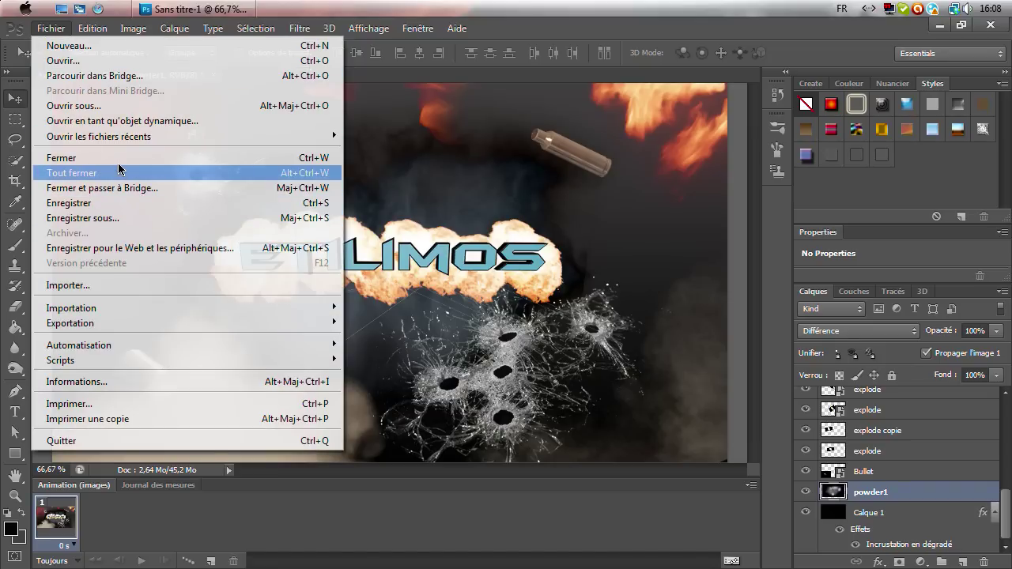
click(72, 284)
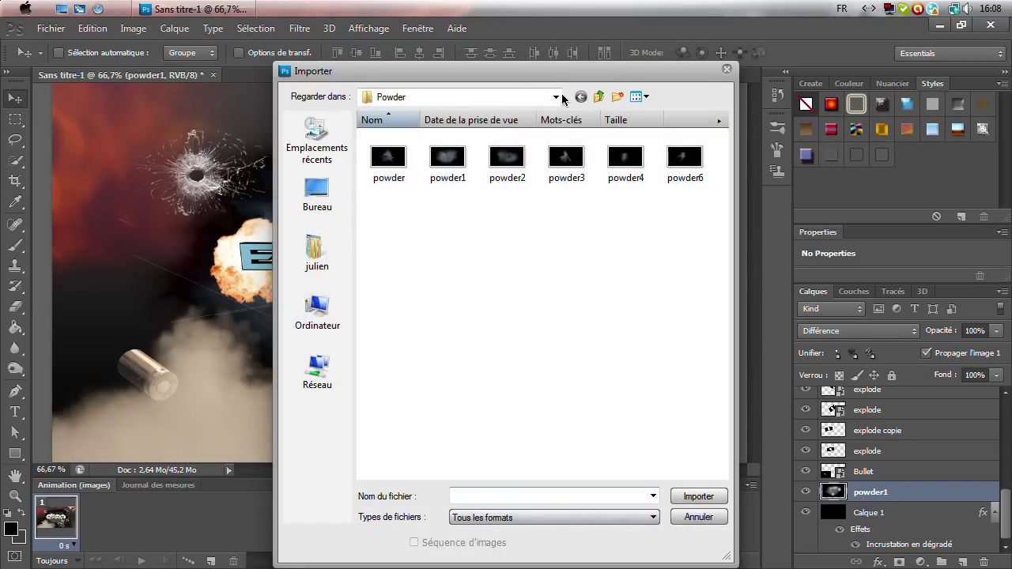
key(BackSpace)
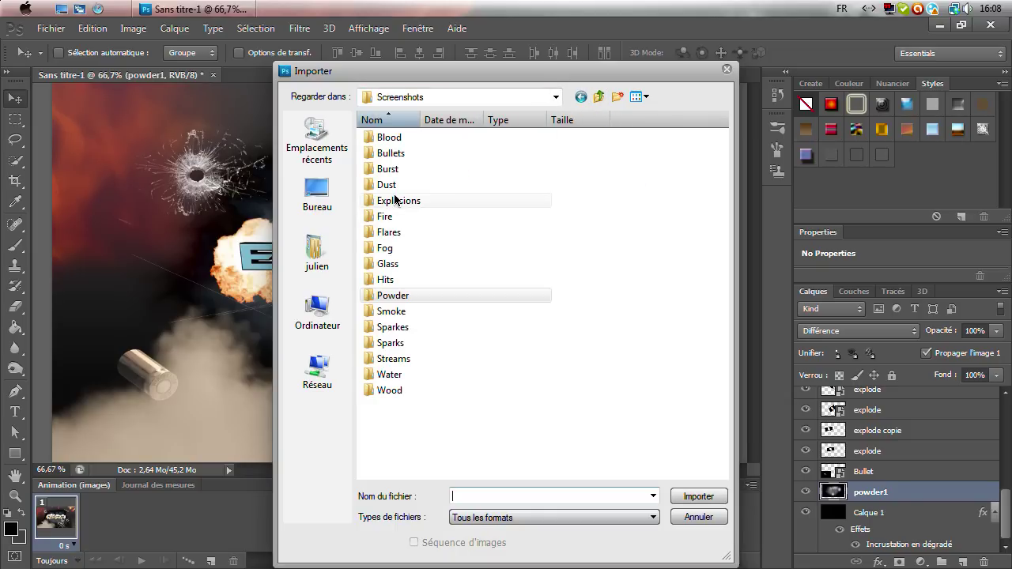
double_click(386, 168)
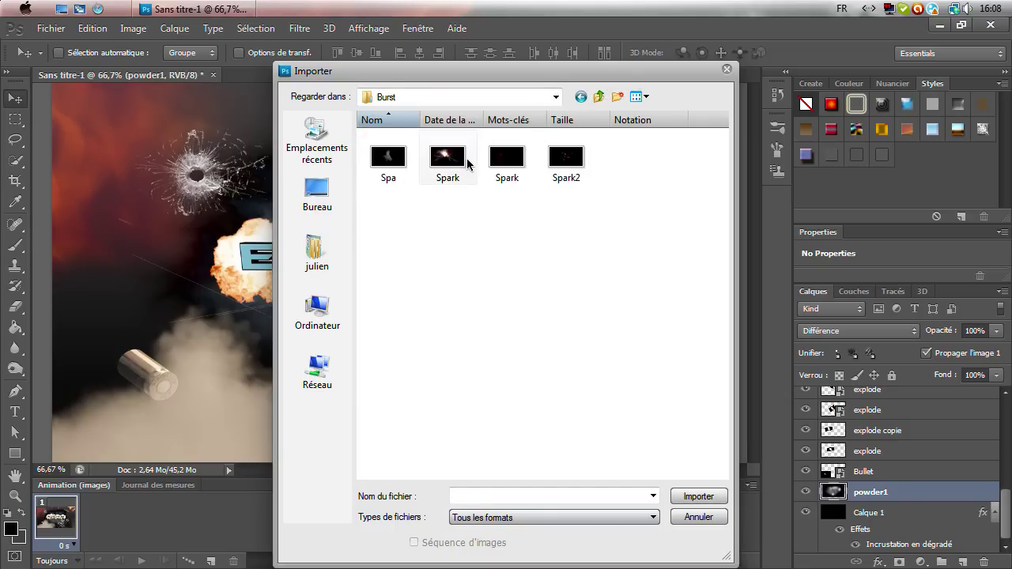
drag(447, 156, 466, 164)
double_click(466, 164)
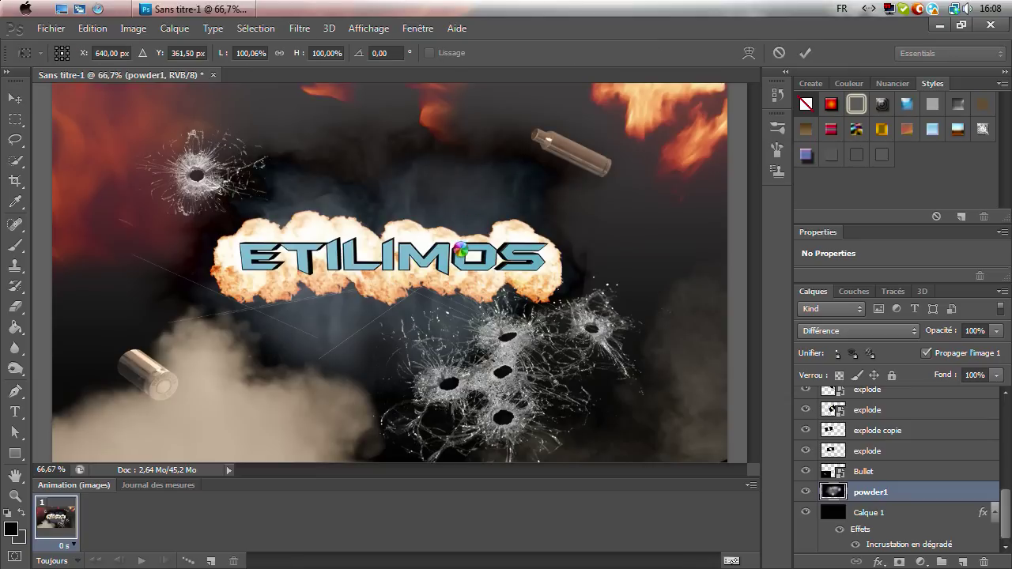
mouse_move(447, 289)
mouse_down()
mouse_move(816, 243)
mouse_move(850, 265)
mouse_up()
click(853, 331)
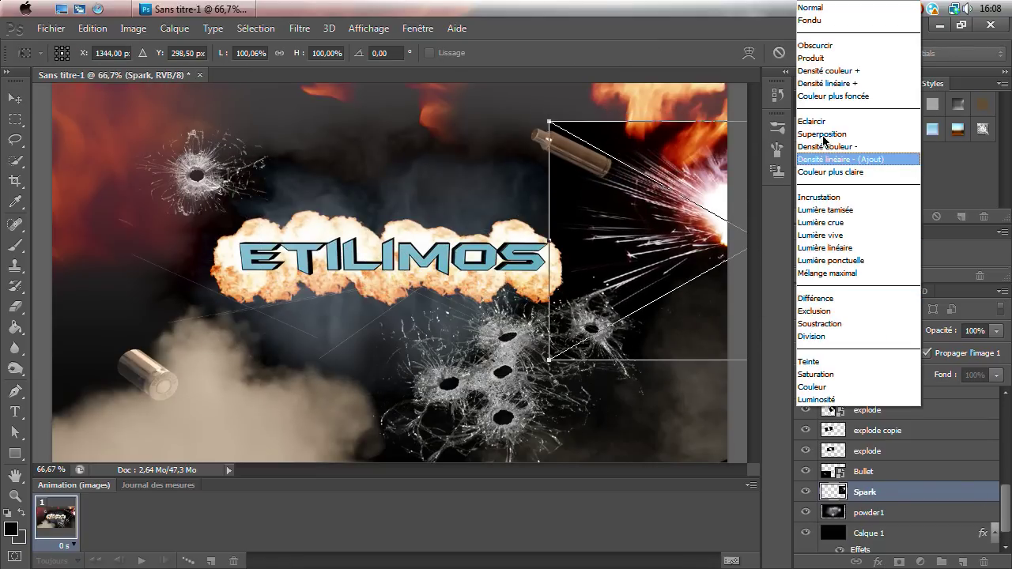
click(837, 154)
mouse_move(682, 263)
mouse_down()
mouse_move(686, 282)
mouse_move(705, 292)
mouse_up()
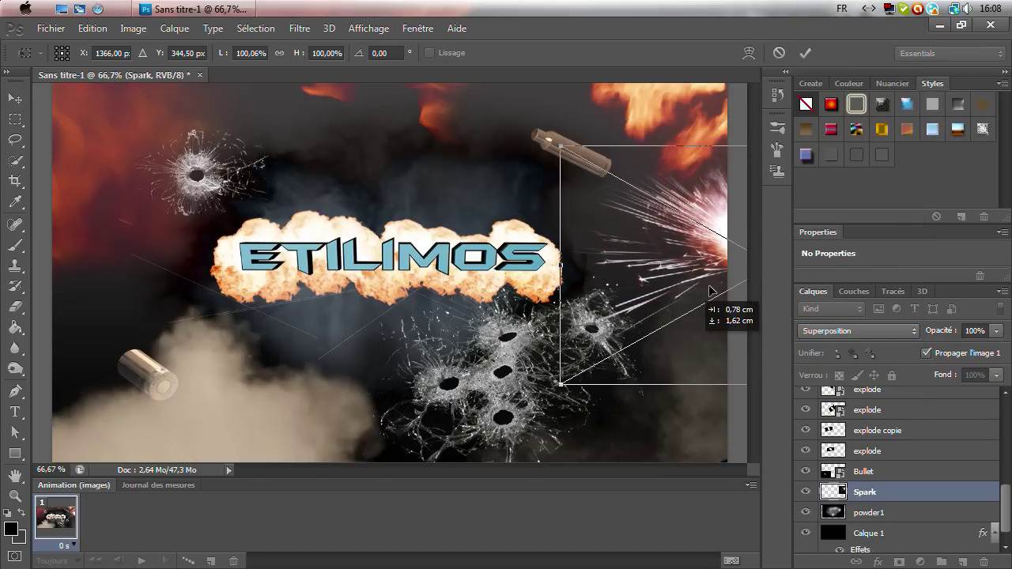
key(shift+Right)
key(shift+Right)
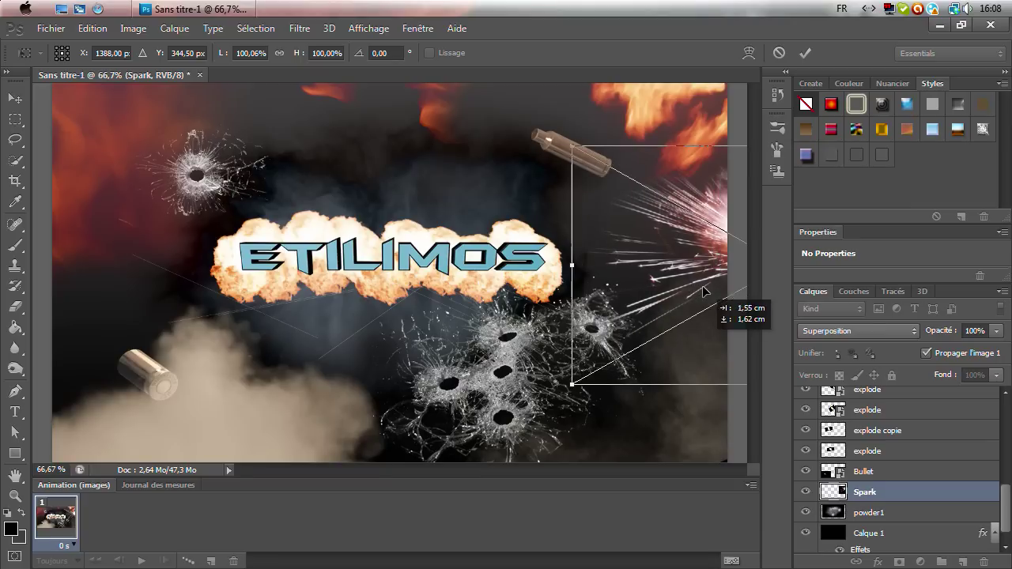
key(Return)
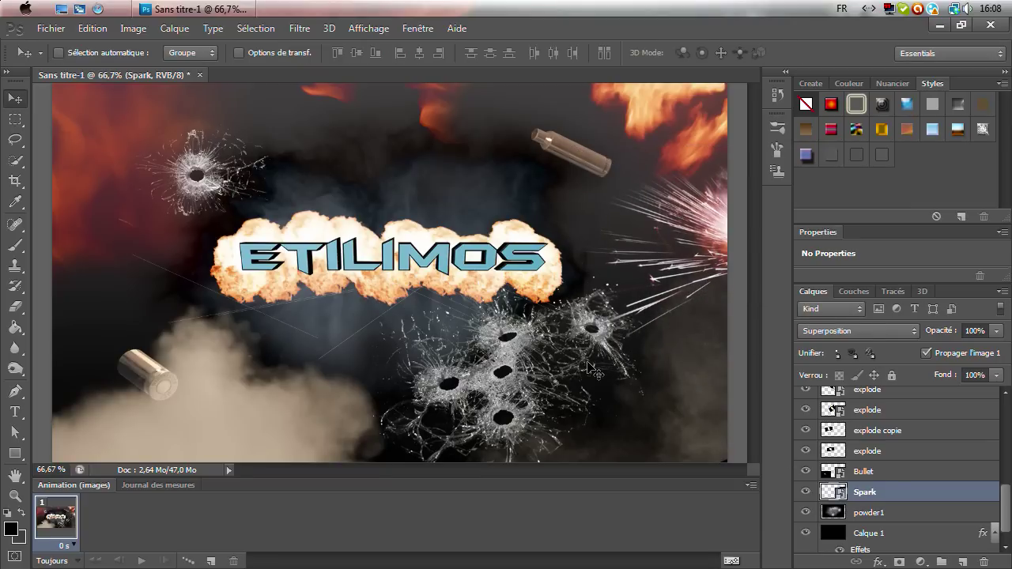
key(Delete)
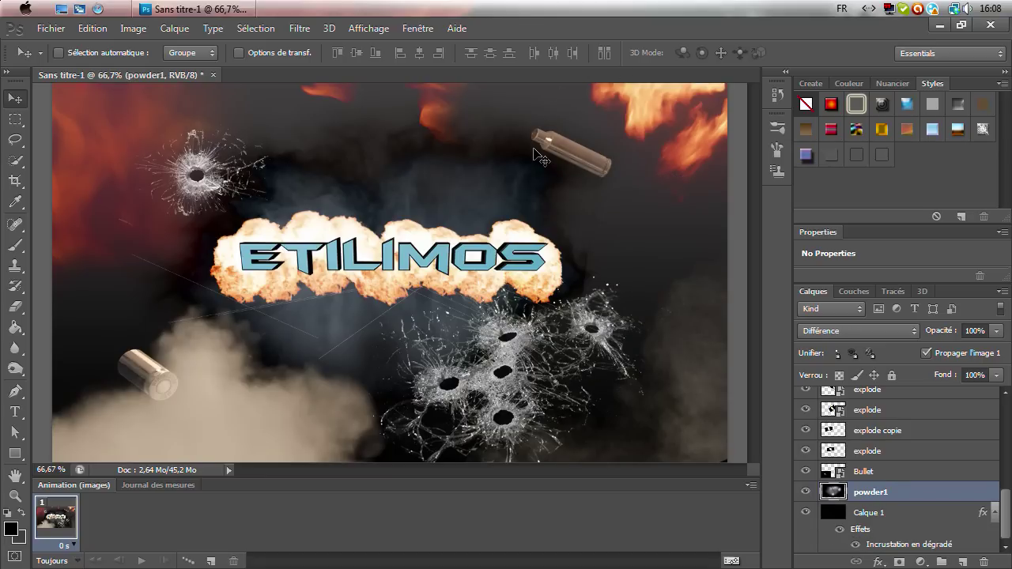
- Save the composite to the Desktop as a quality-12 JPEG 'Tuto fond d'écran', then close it
click(57, 30)
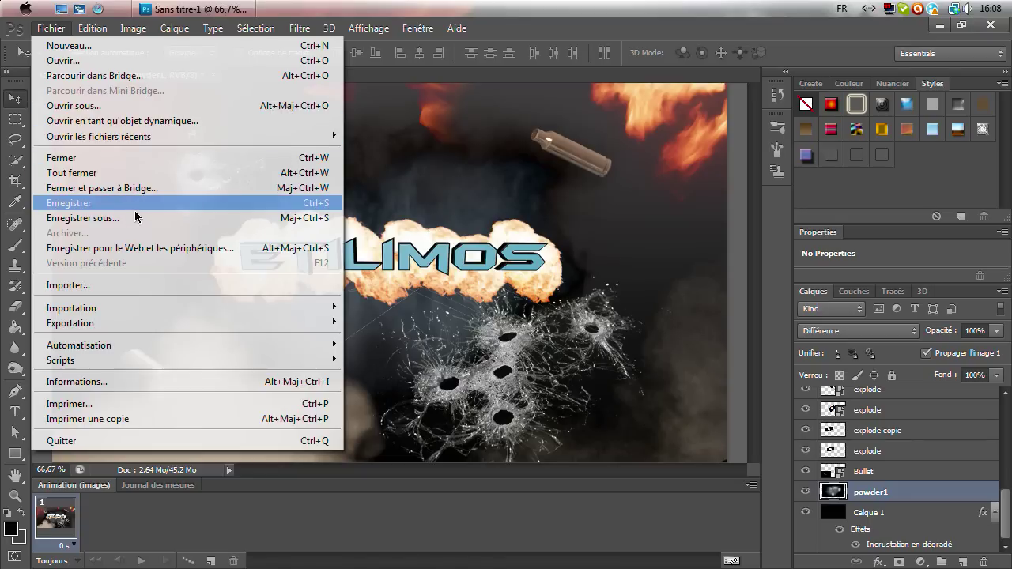
click(136, 218)
click(478, 373)
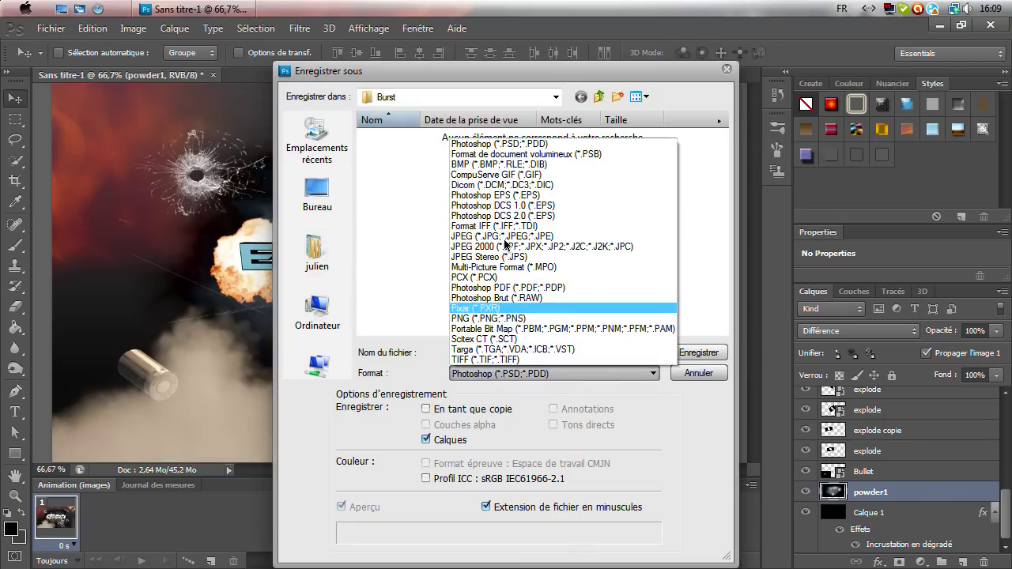
click(503, 236)
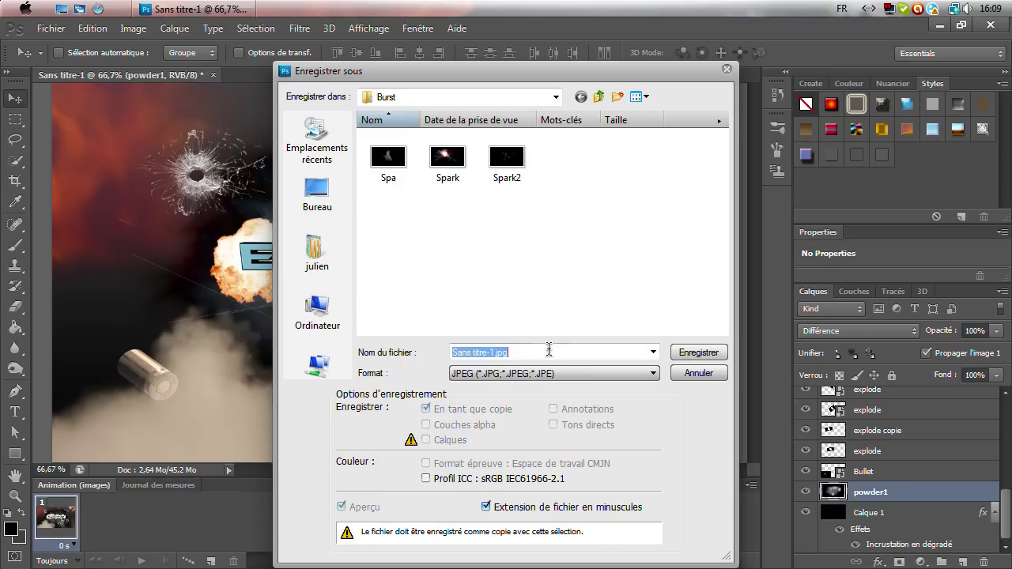
text(t)
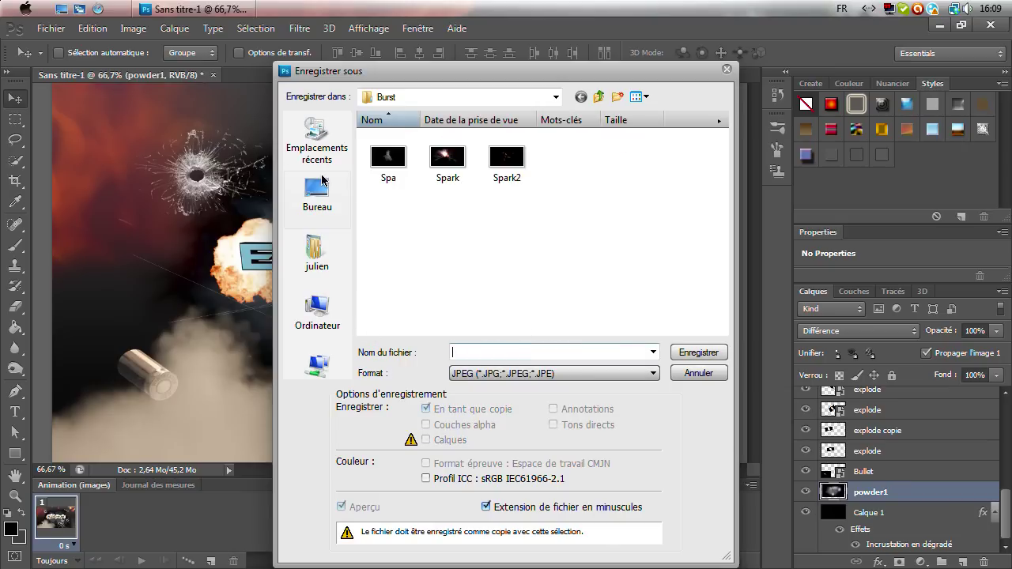
click(320, 185)
text(tutpo fond)
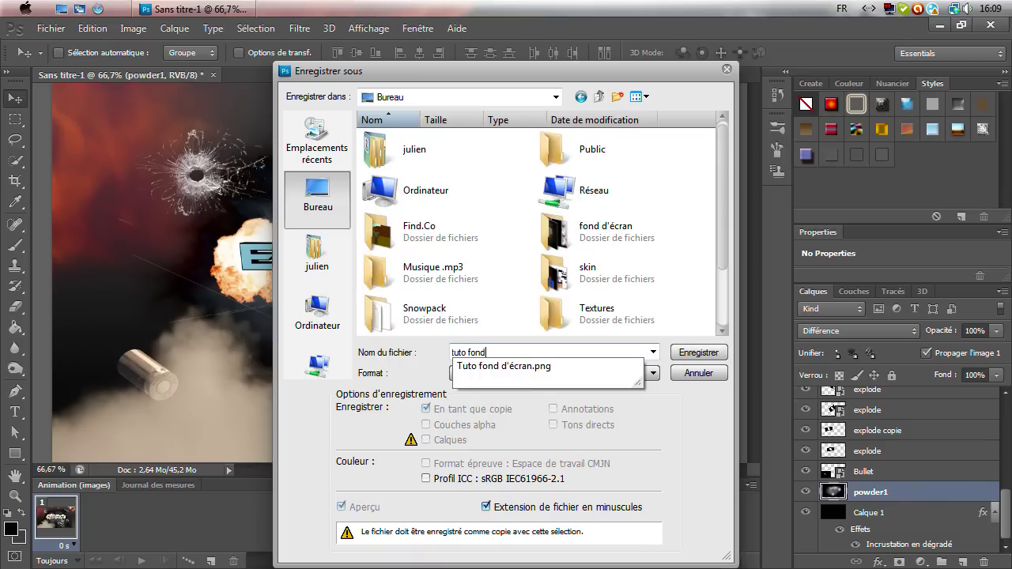
key(Return)
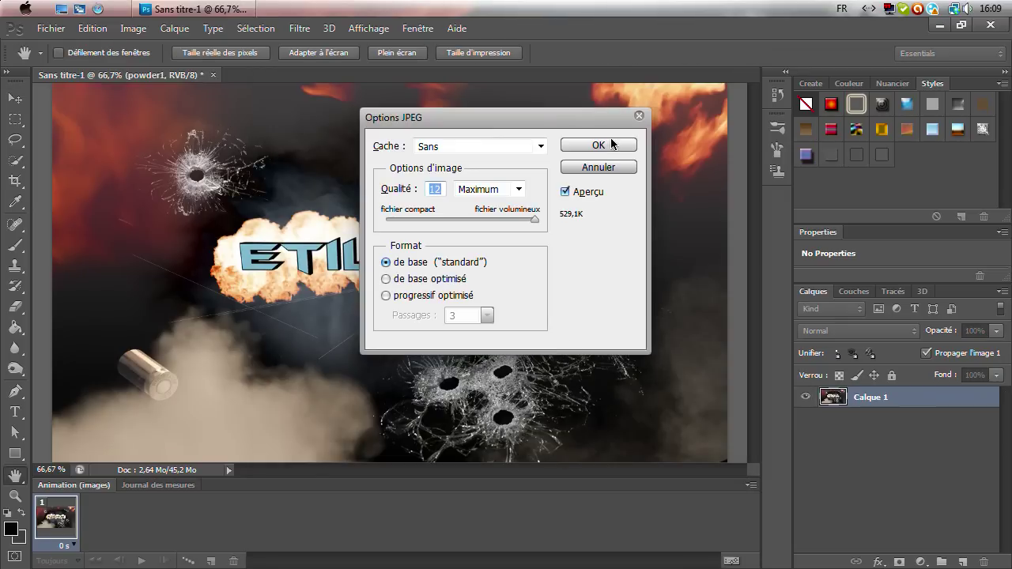
click(614, 144)
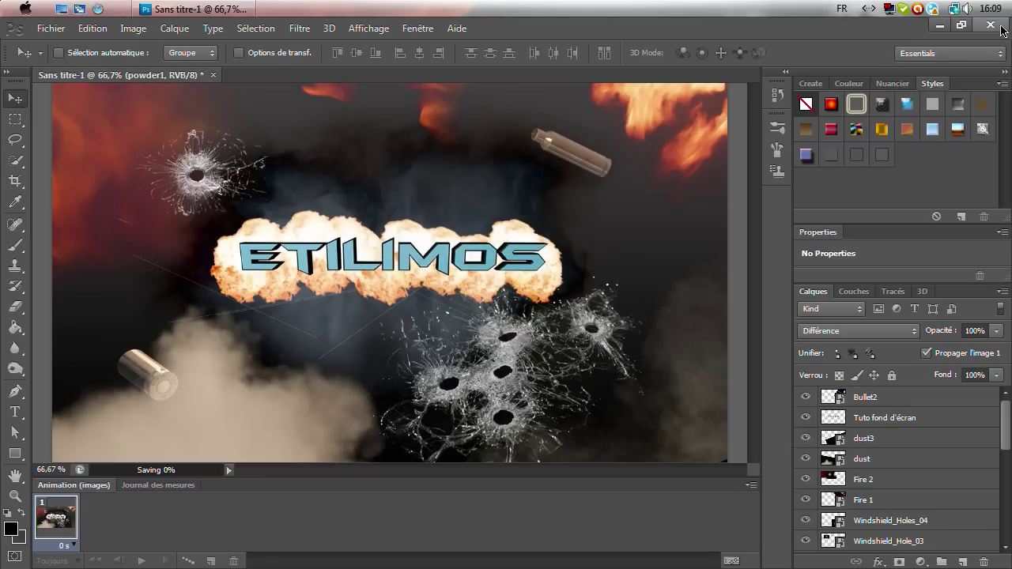
click(990, 24)
- Answer the closing prompt and drag the tuto fond icon onto open desktop space
click(520, 240)
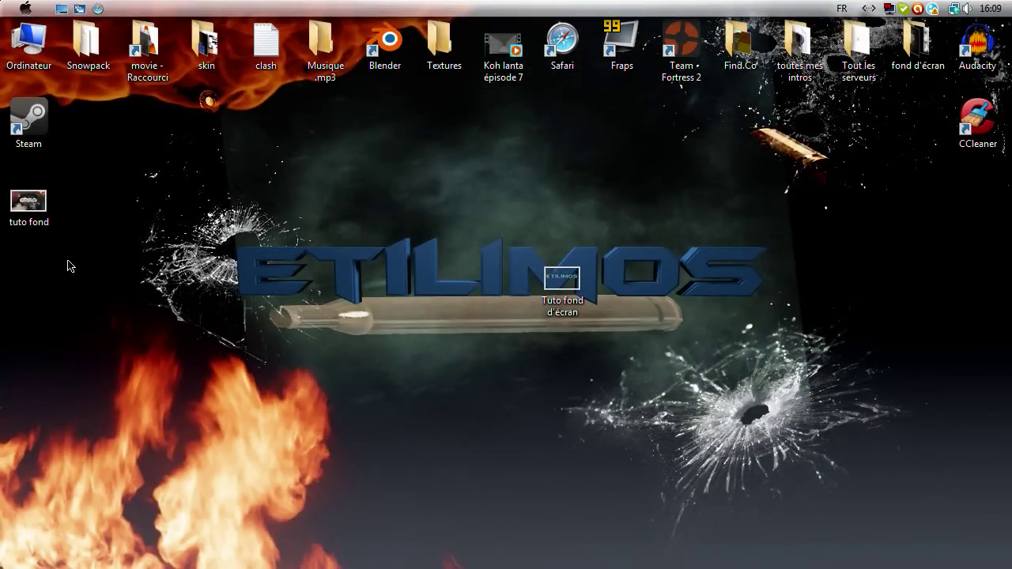
drag(21, 203, 213, 260)
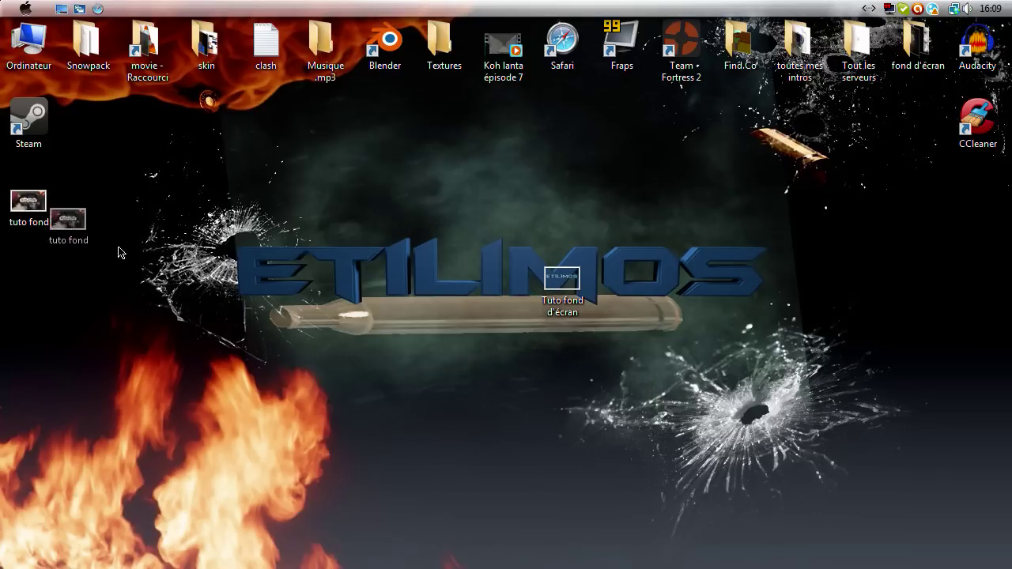
- Open tuto fond in Photo Gallery, set it as the desktop wallpaper, and close the viewer
double_click(208, 278)
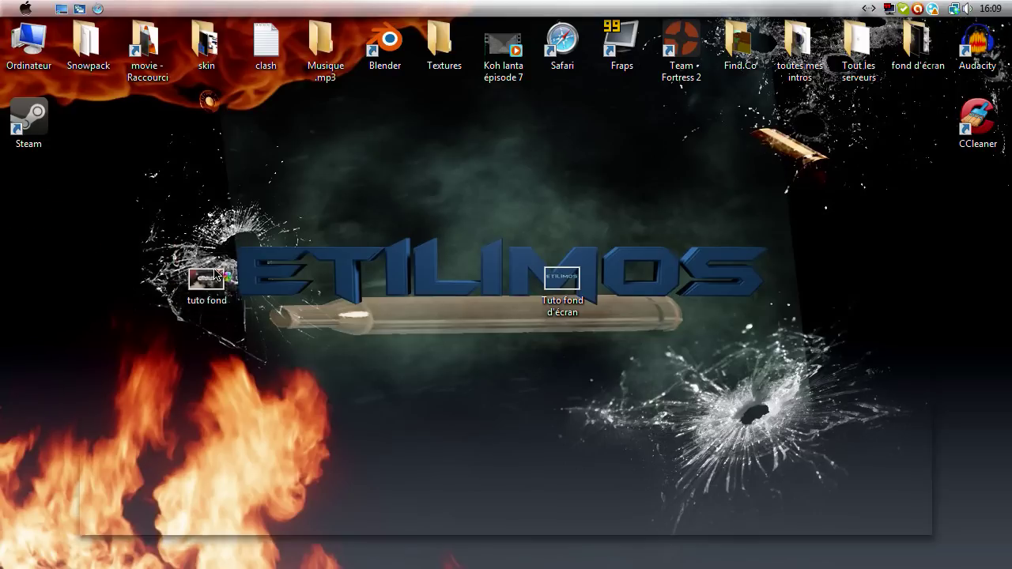
right_click(617, 321)
click(615, 320)
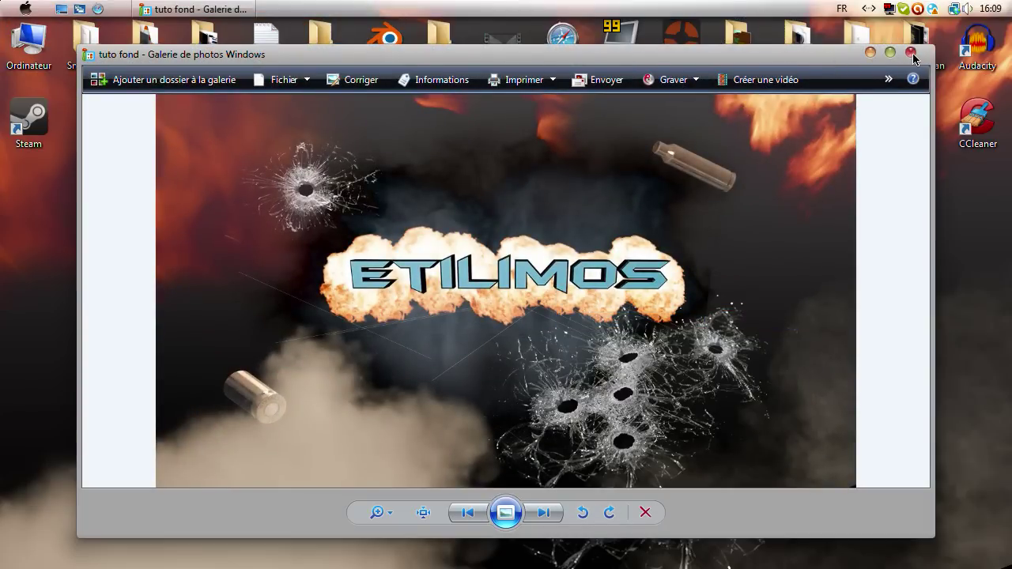
click(911, 53)
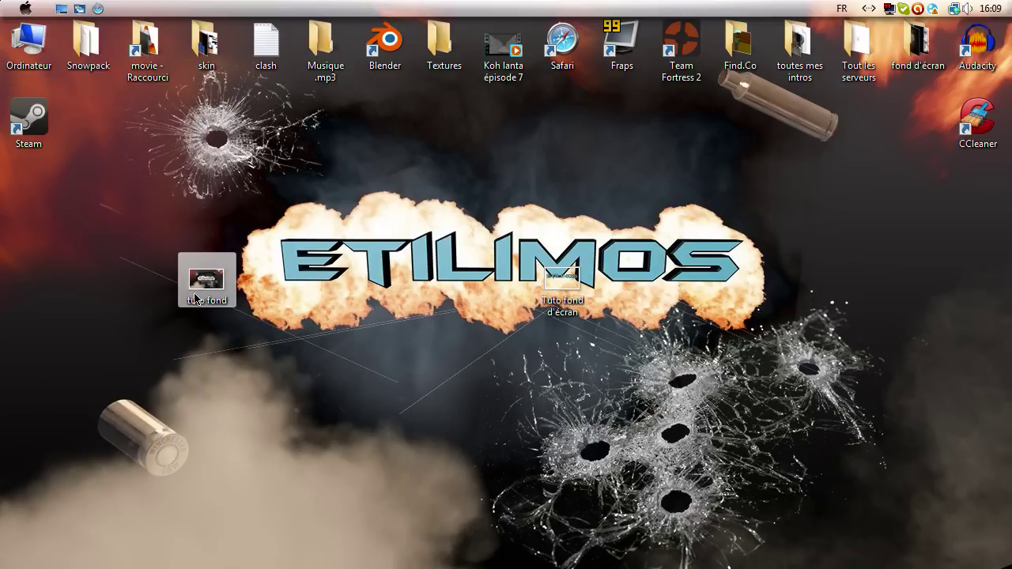
double_click(915, 47)
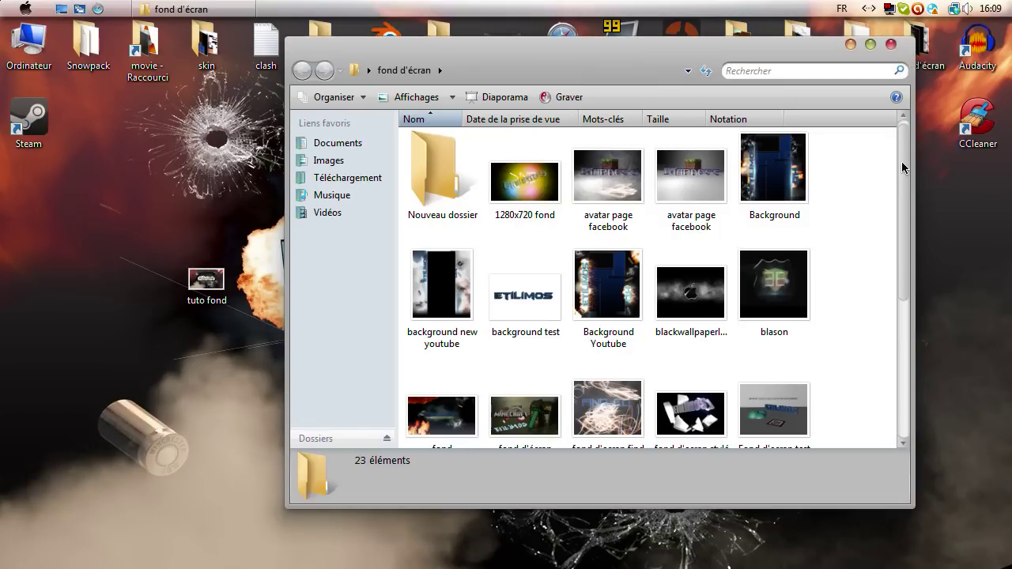
scroll(903, 198, down, 2)
scroll(903, 241, down, 1)
scroll(901, 222, up, 3)
scroll(902, 201, up, 1)
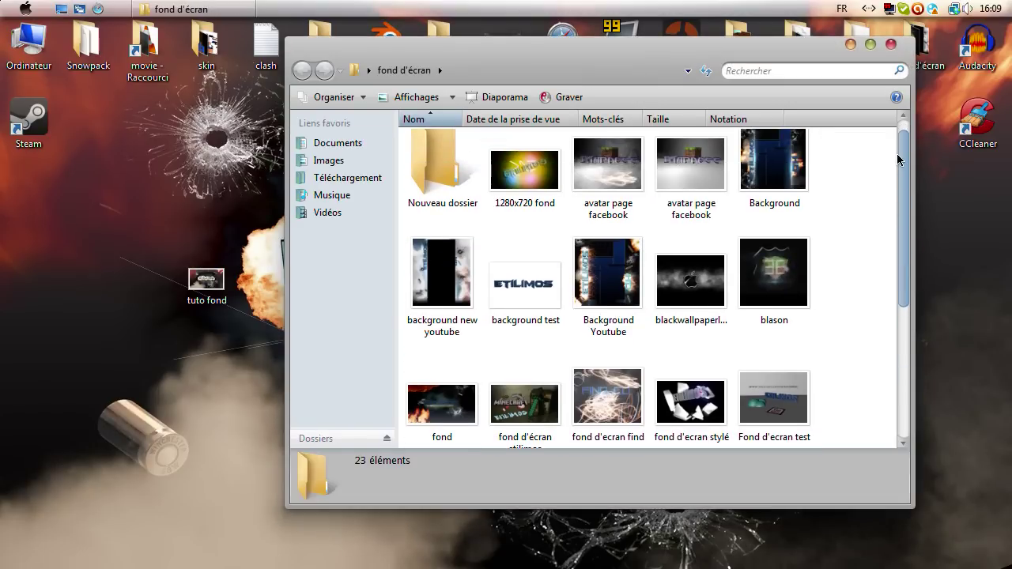
scroll(896, 237, down, 4)
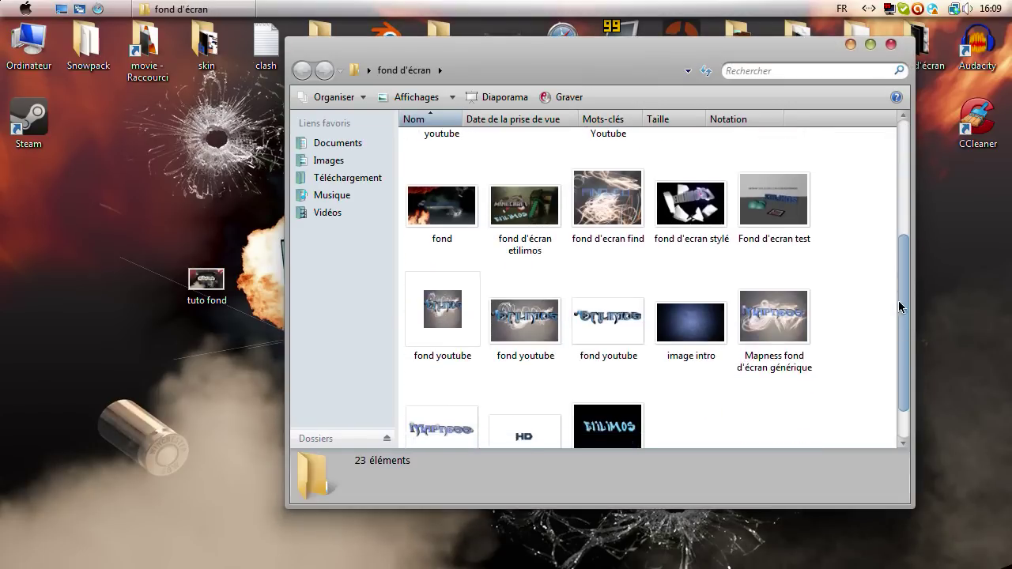
scroll(898, 309, down, 1)
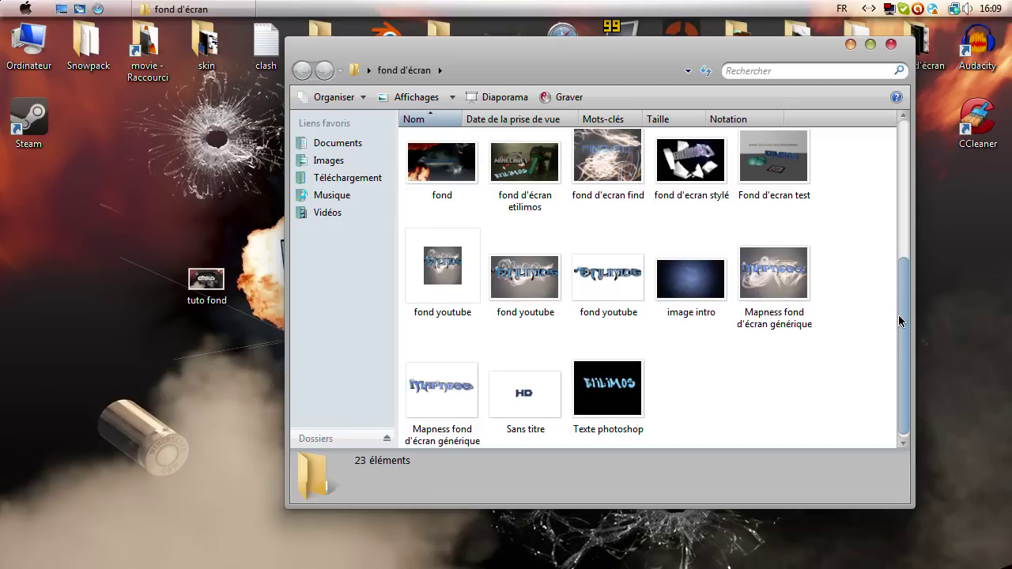
scroll(897, 315, up, 5)
scroll(893, 164, up, 1)
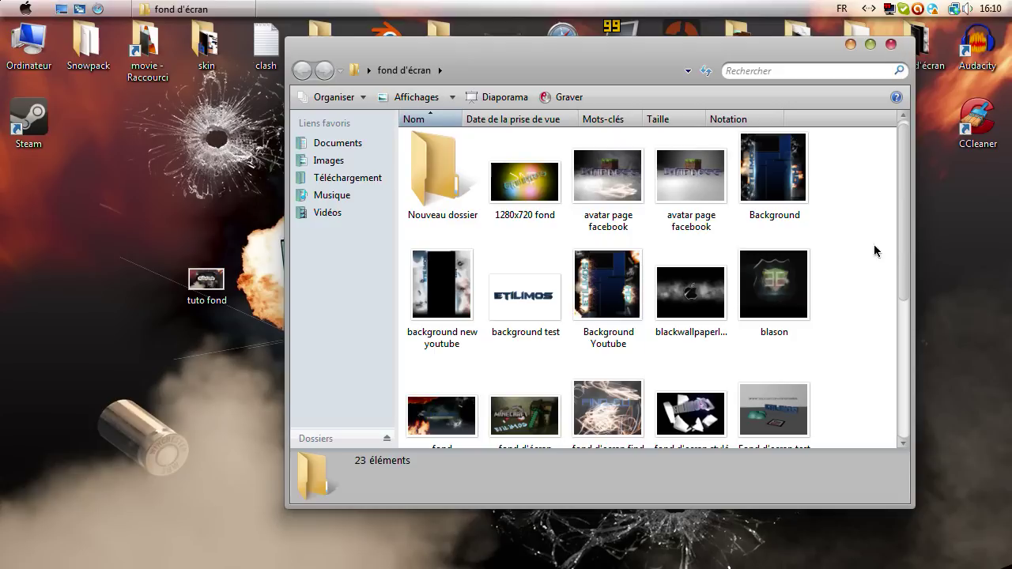
mouse_move(905, 228)
mouse_down()
mouse_move(896, 375)
mouse_move(875, 219)
mouse_up()
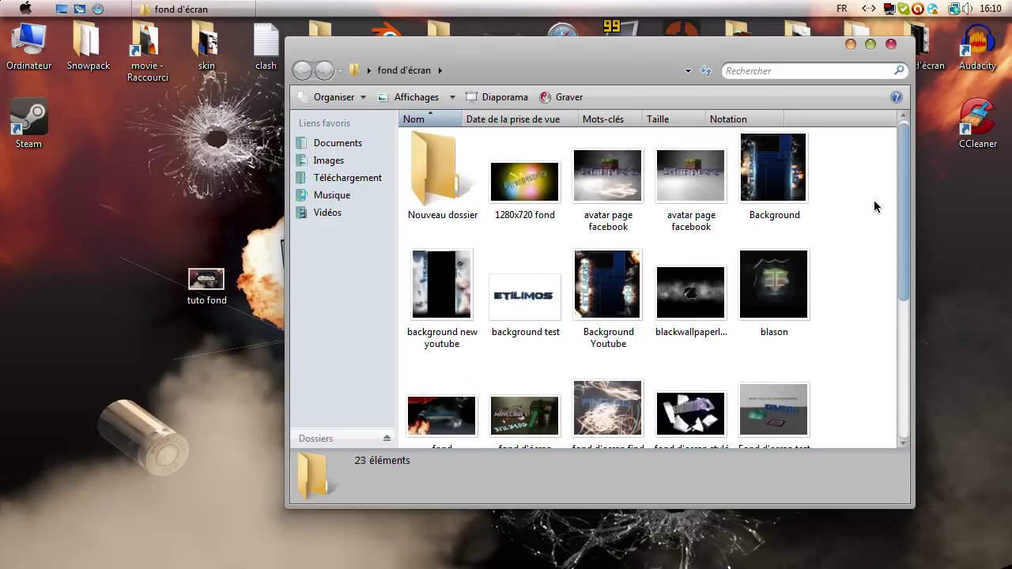
click(890, 44)
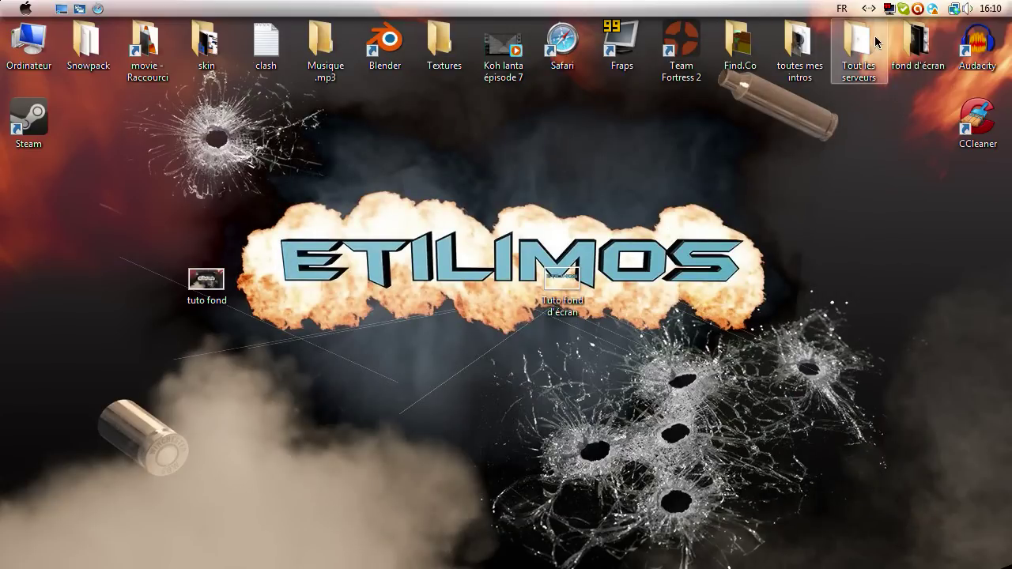